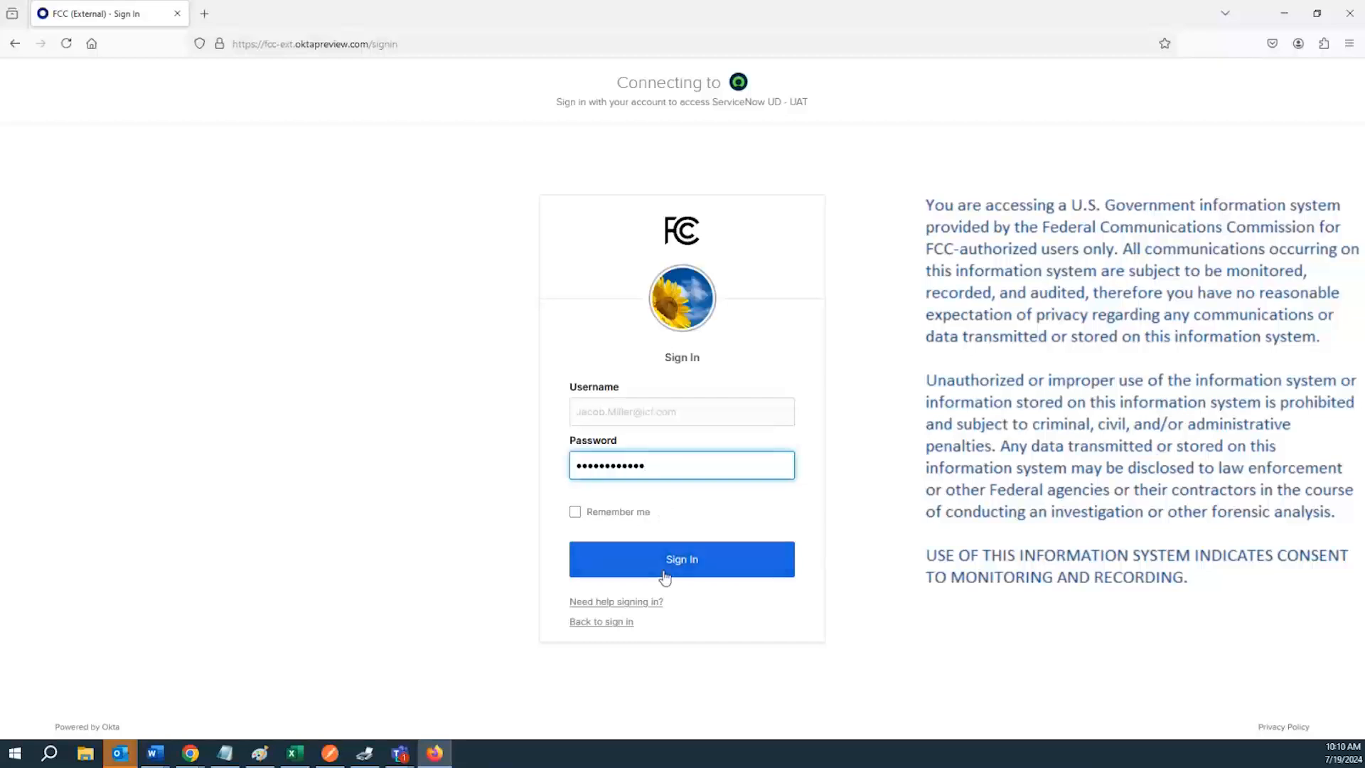
Sign in to the ICFS portal with the already entered username and password
{"action": "left_click", "coordinate": [650, 569]}
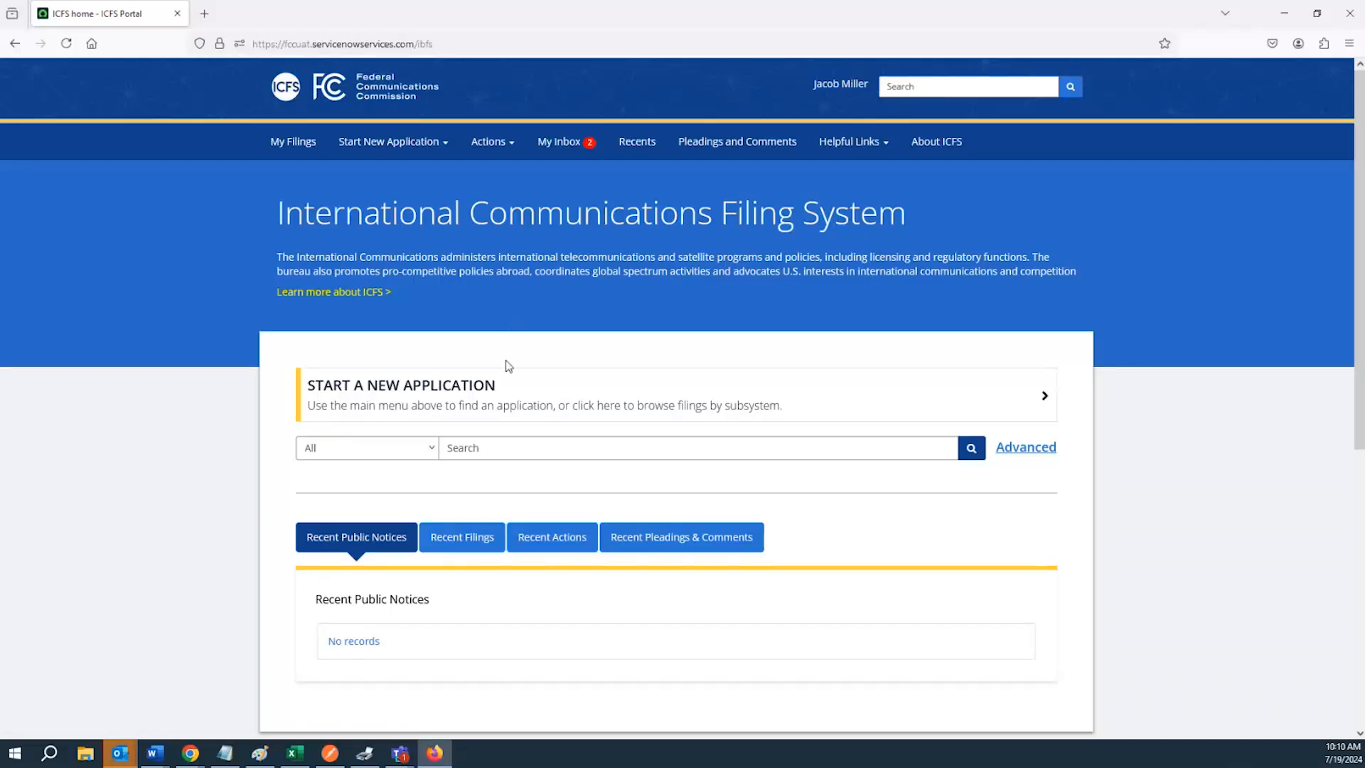
Start a new Satellite Earth Stations application: New License (Form 312/Schedule S & B)
{"action": "left_click", "coordinate": [410, 148]}
{"action": "left_click", "coordinate": [410, 150]}
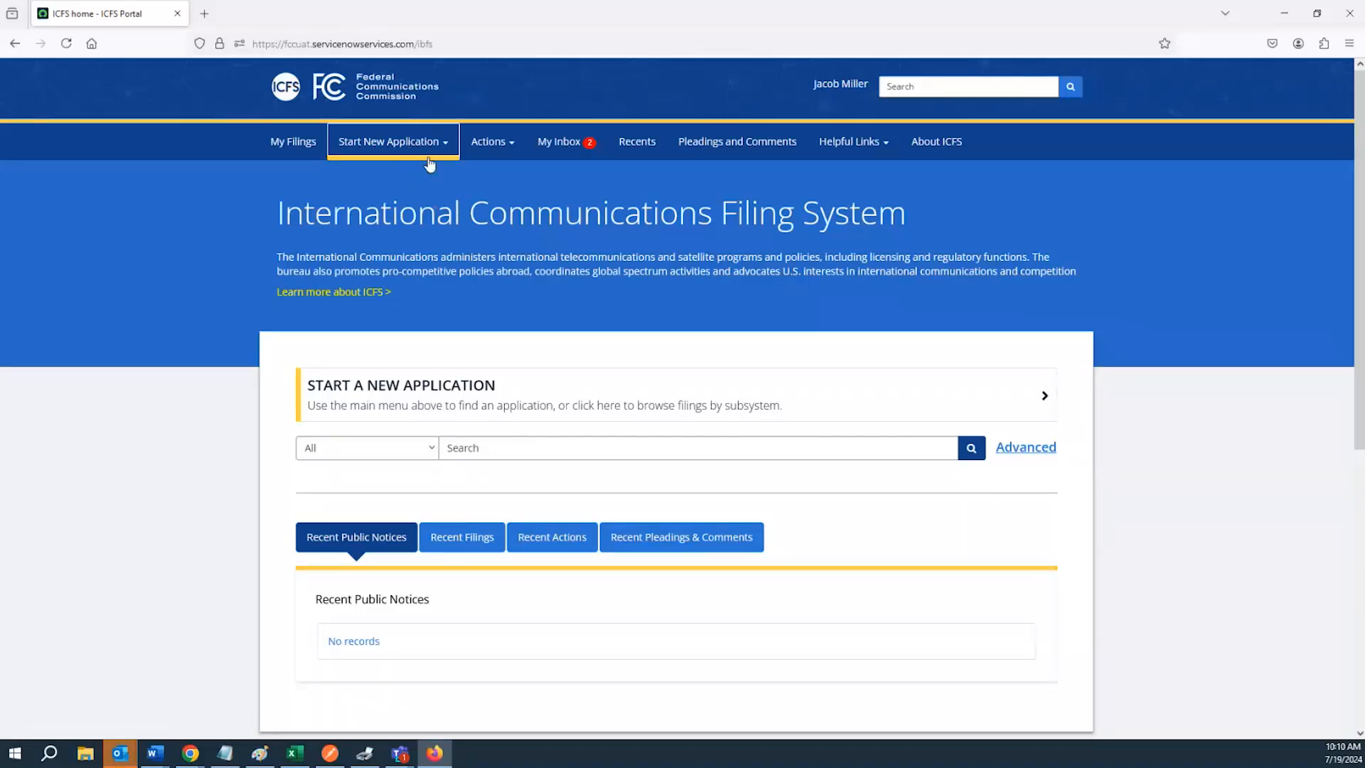
{"action": "left_click", "coordinate": [429, 154]}
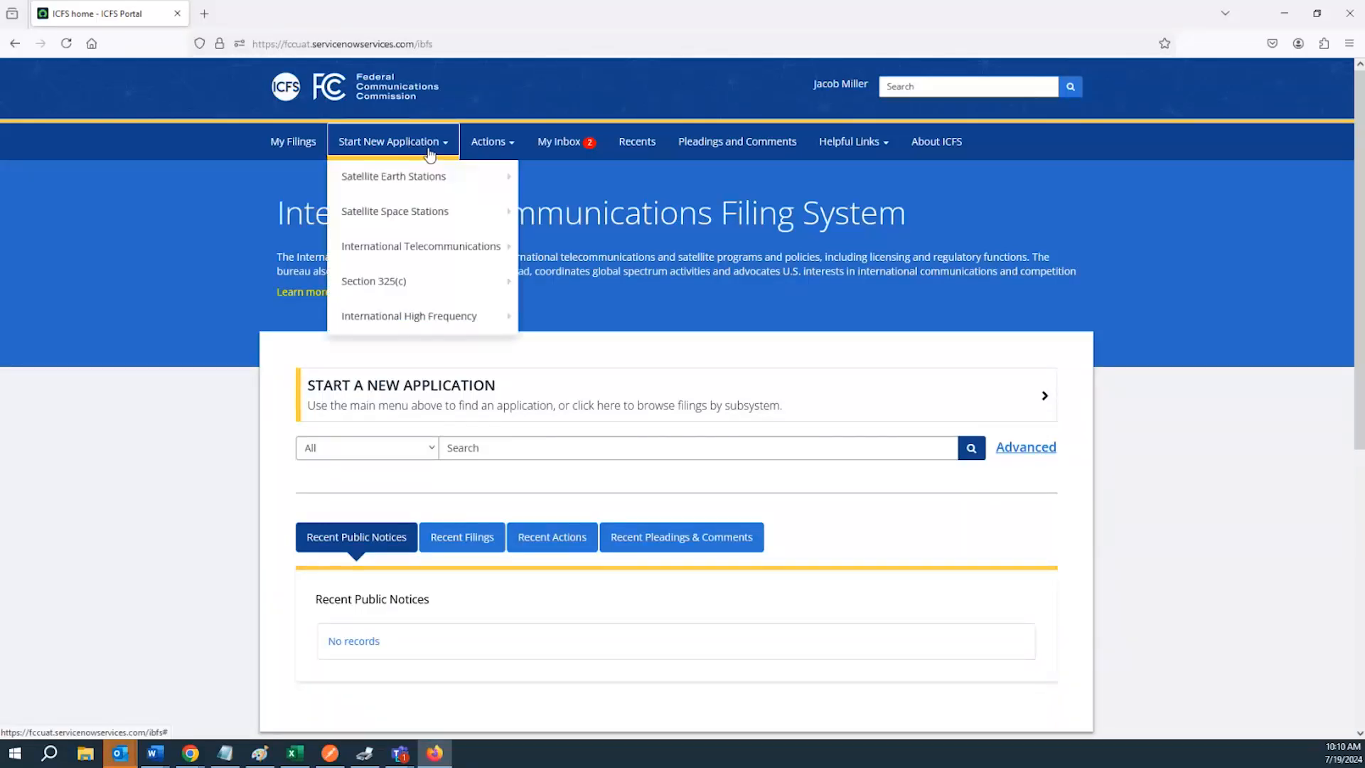
{"action": "mouse_move", "coordinate": [430, 180]}
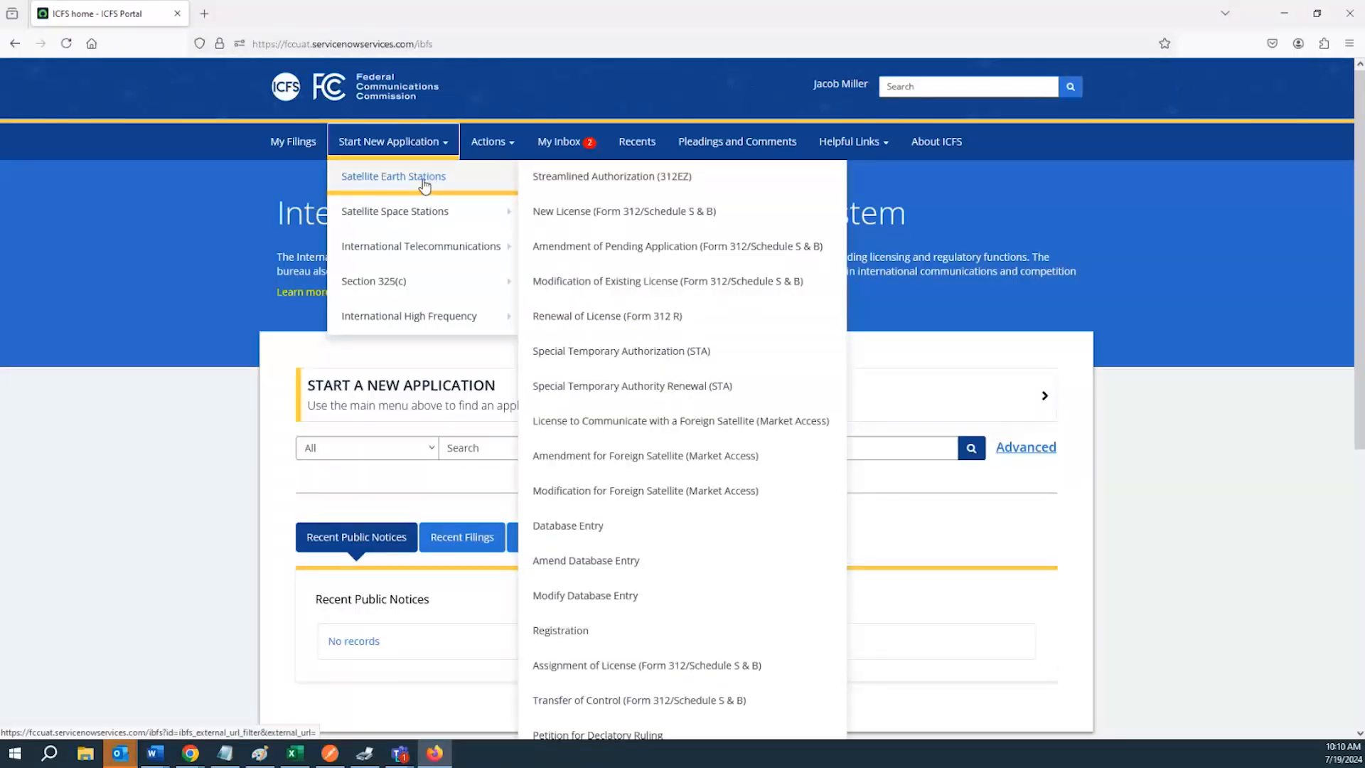
{"action": "mouse_move", "coordinate": [432, 214]}
{"action": "mouse_move", "coordinate": [441, 245]}
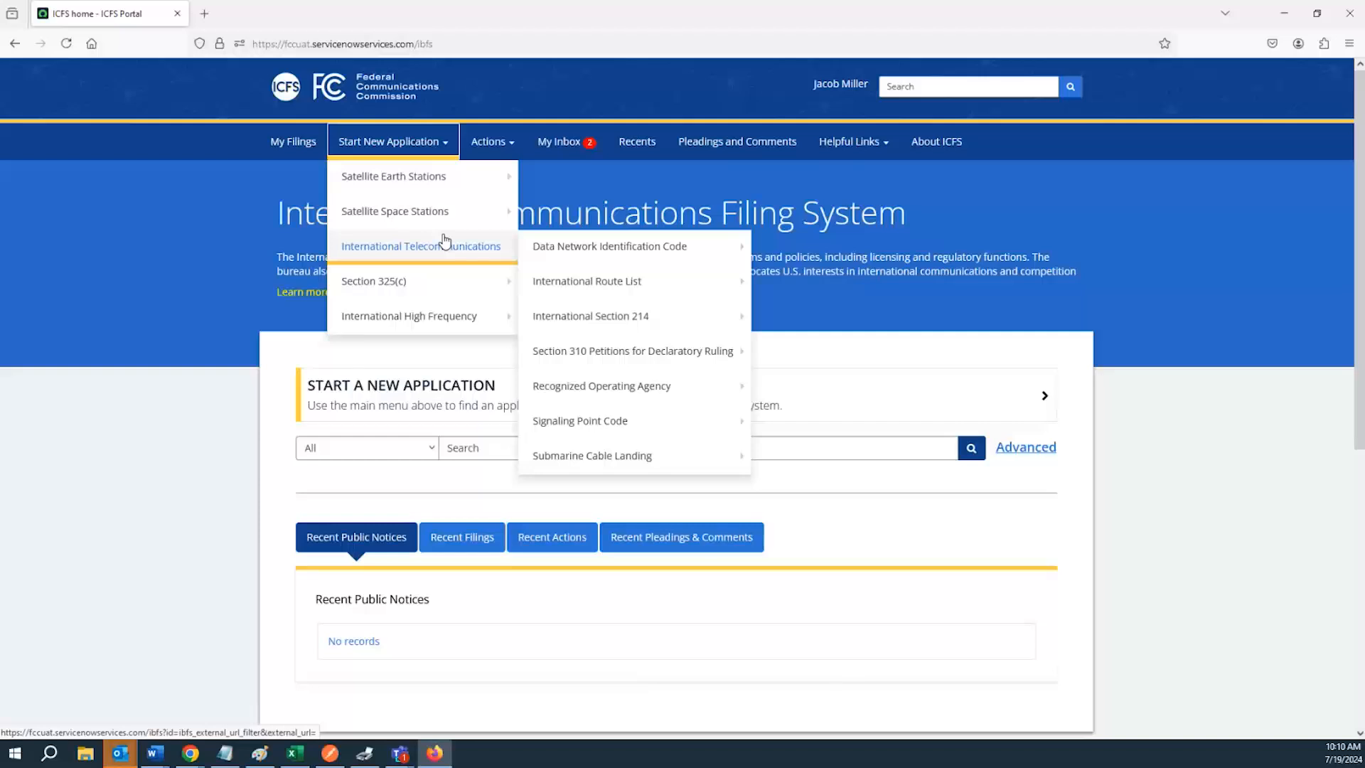
{"action": "mouse_move", "coordinate": [442, 280]}
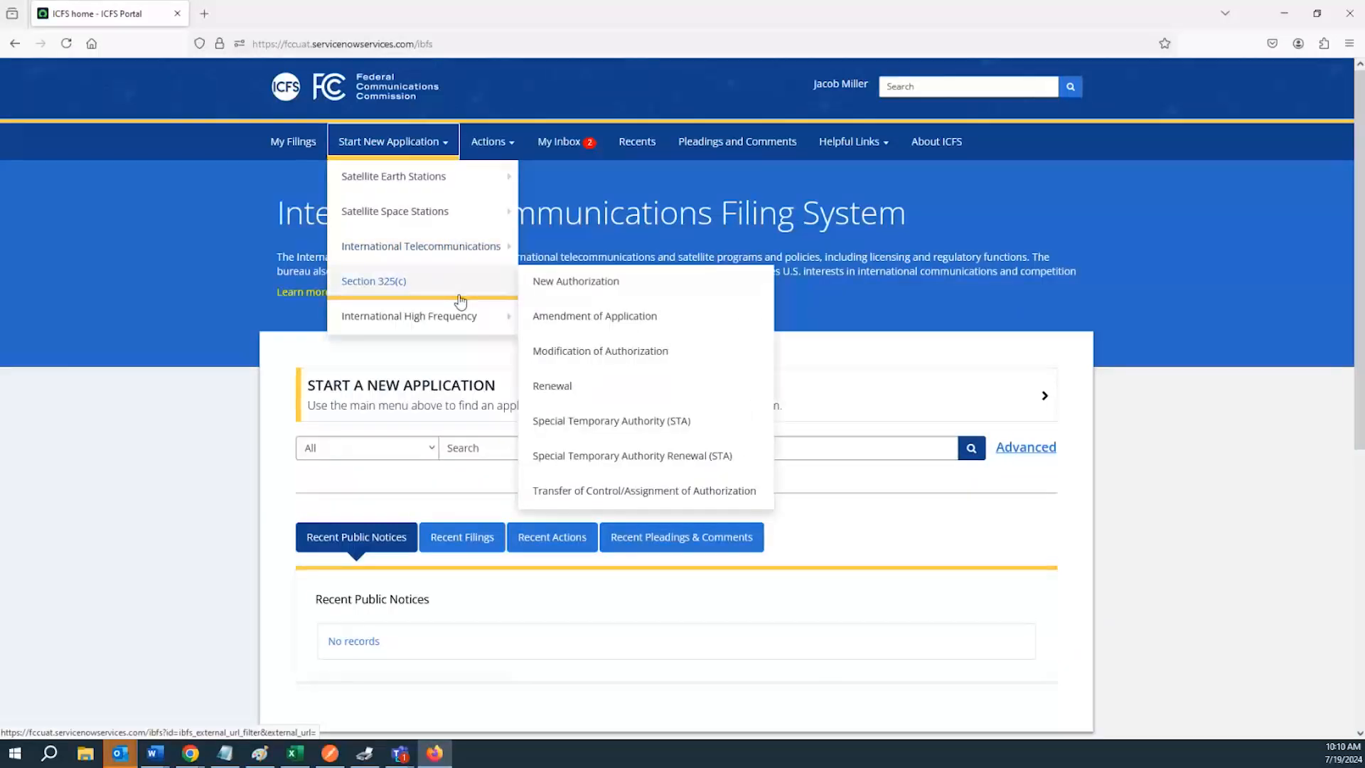
{"action": "mouse_move", "coordinate": [451, 316]}
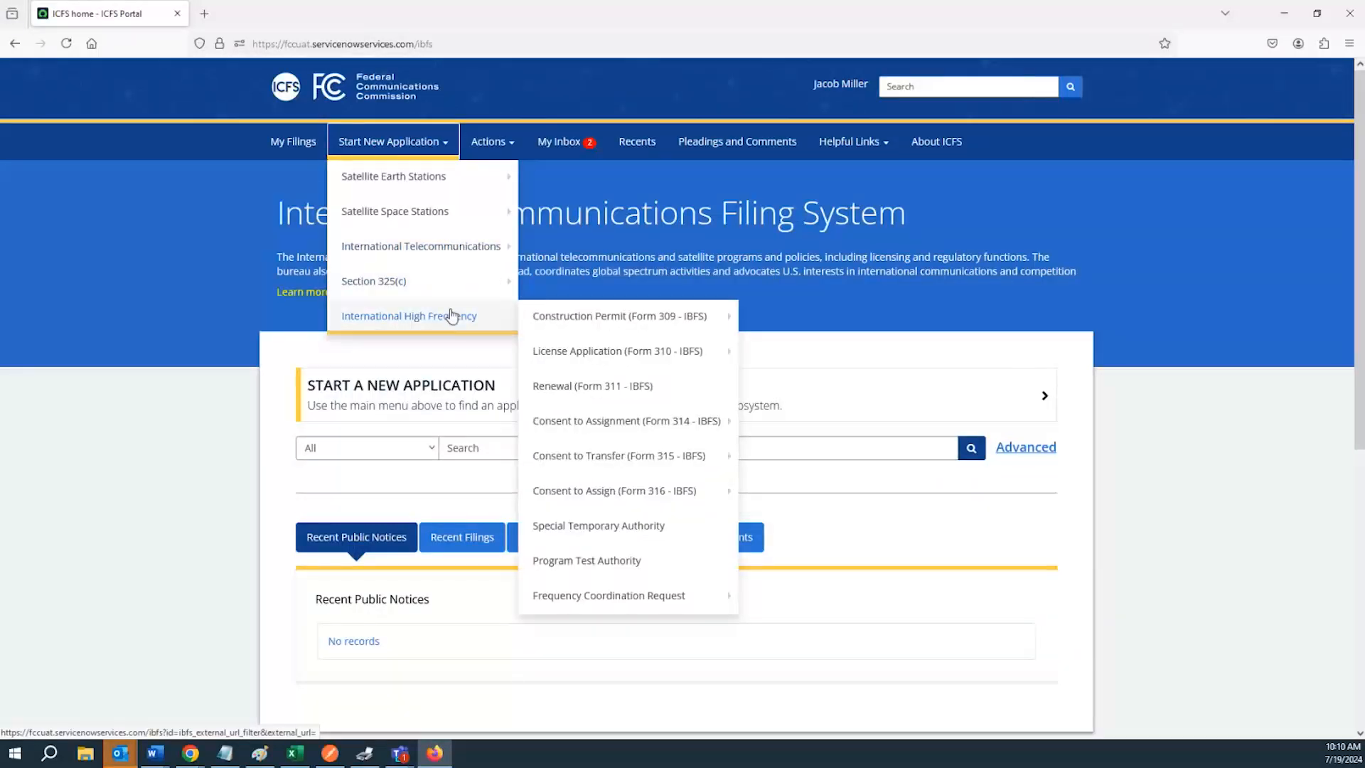
{"action": "mouse_move", "coordinate": [536, 315]}
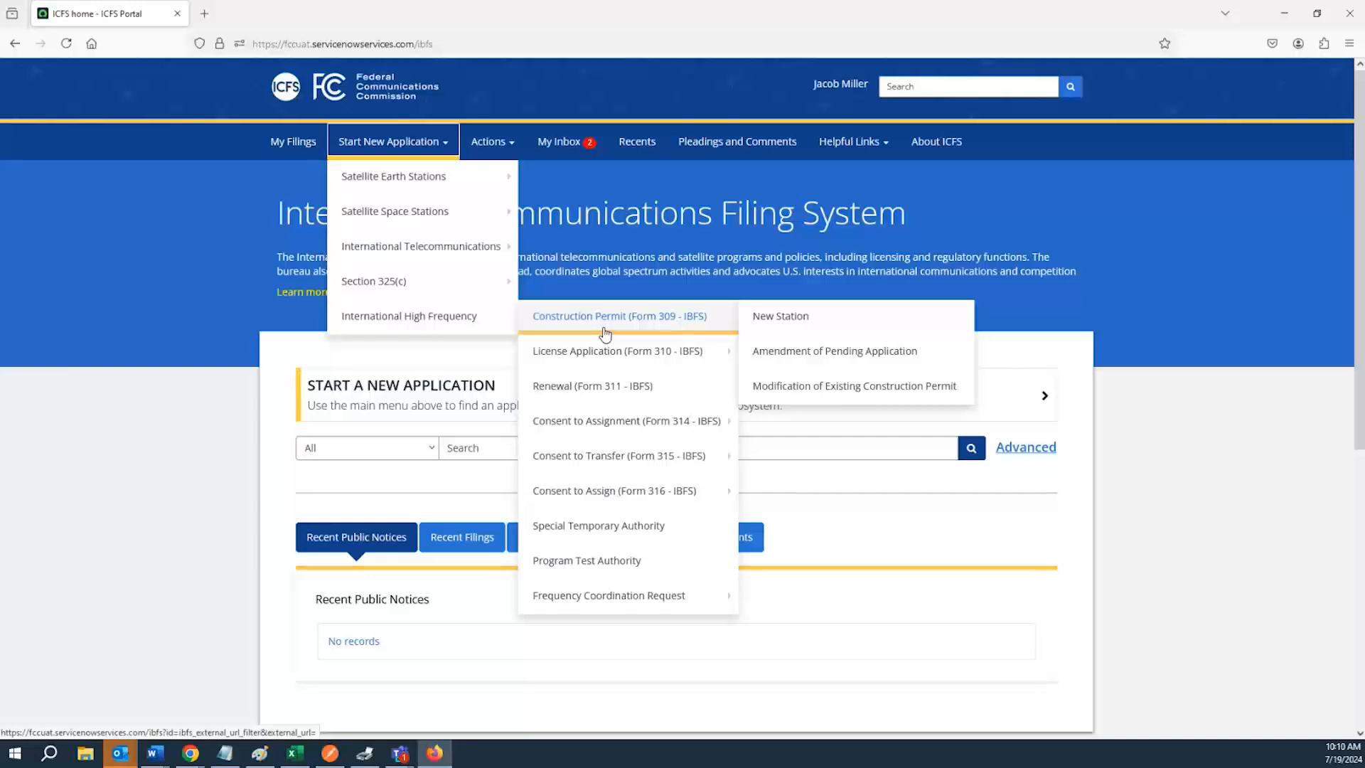
{"action": "mouse_move", "coordinate": [620, 353]}
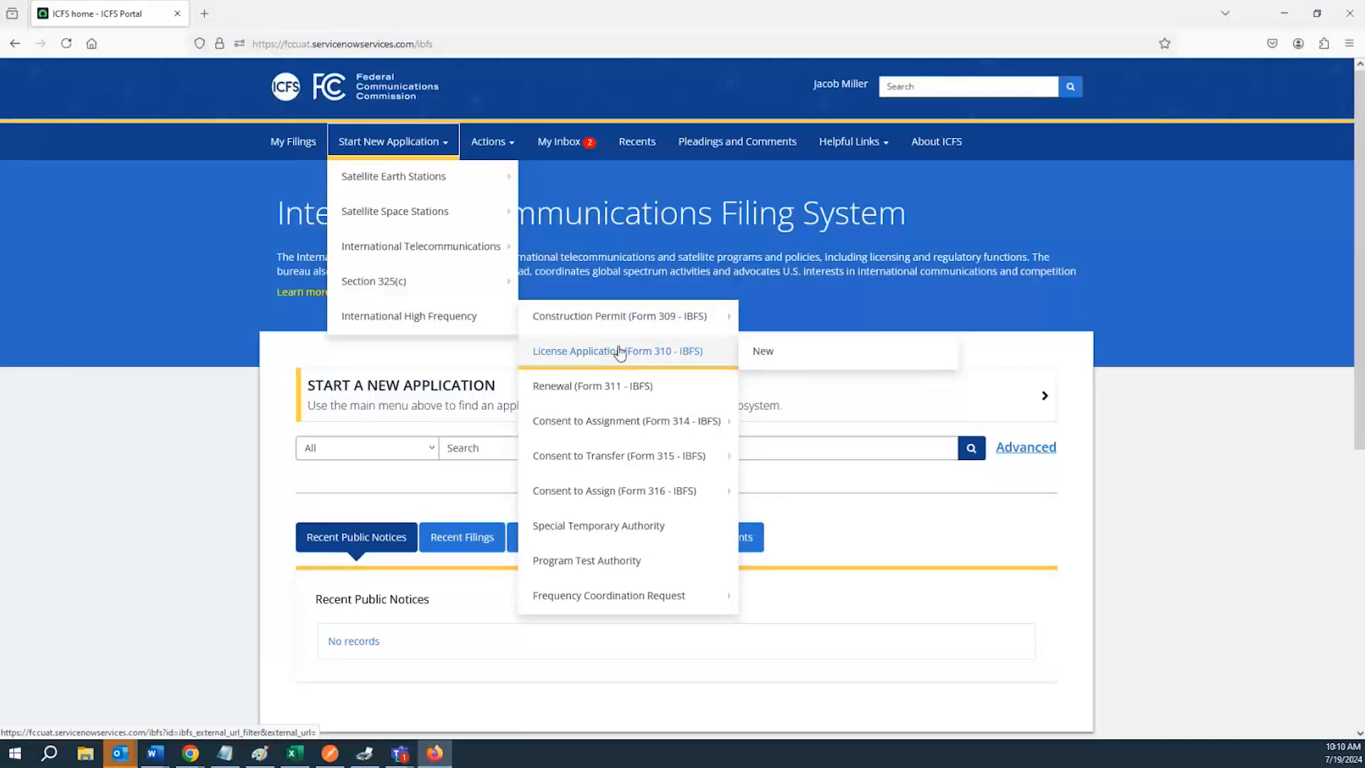
{"action": "mouse_move", "coordinate": [625, 421]}
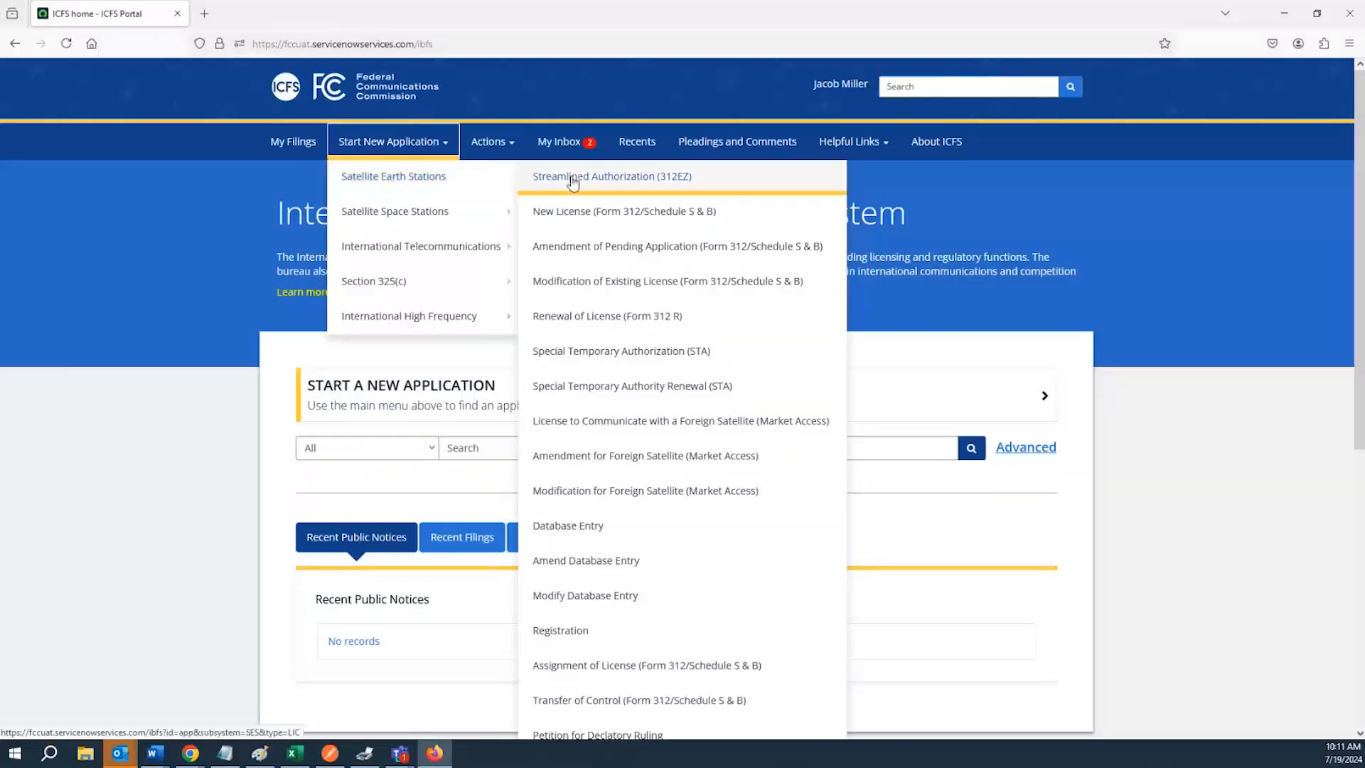
{"action": "left_click", "coordinate": [565, 218]}
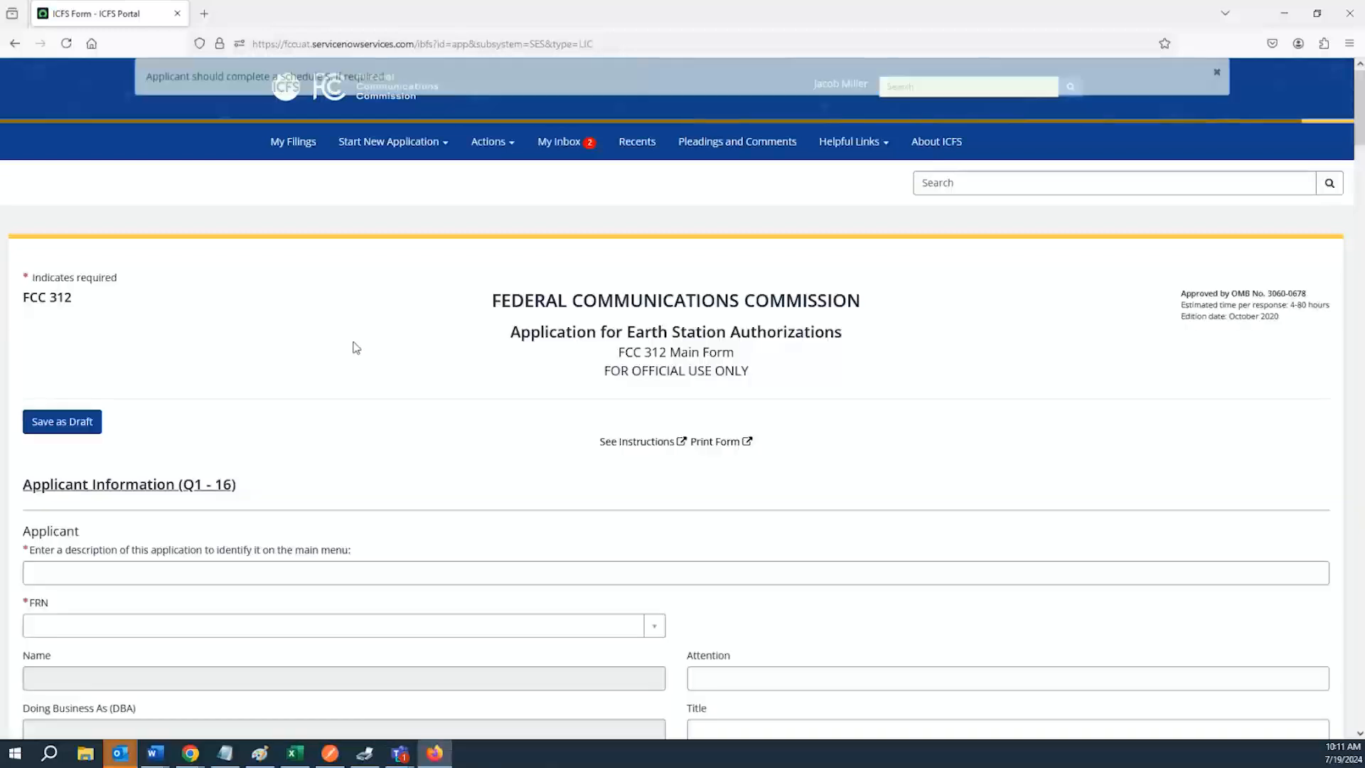
Enter Test as the application description and save the form as a draft
{"action": "scroll", "coordinate": [268, 329], "scroll_direction": "down", "scroll_amount": 3}
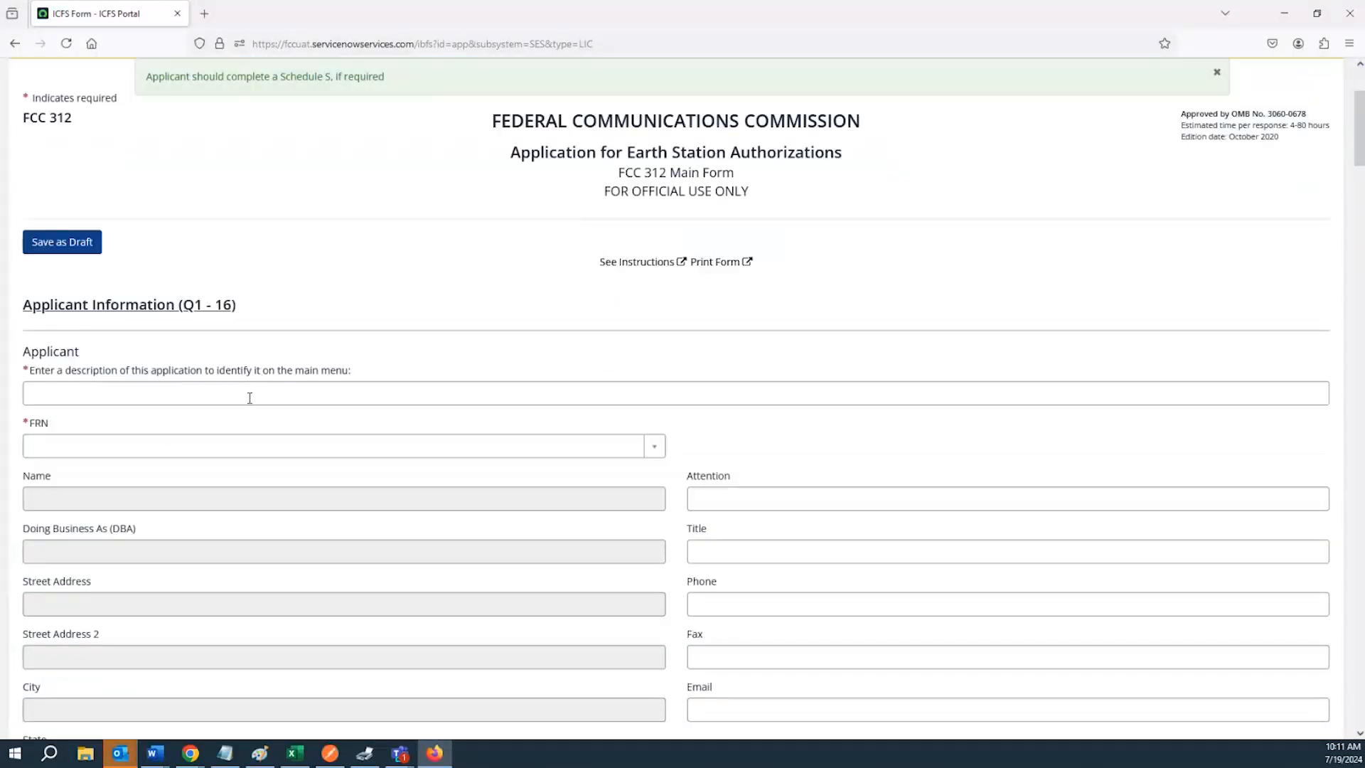
{"action": "left_click", "coordinate": [242, 393]}
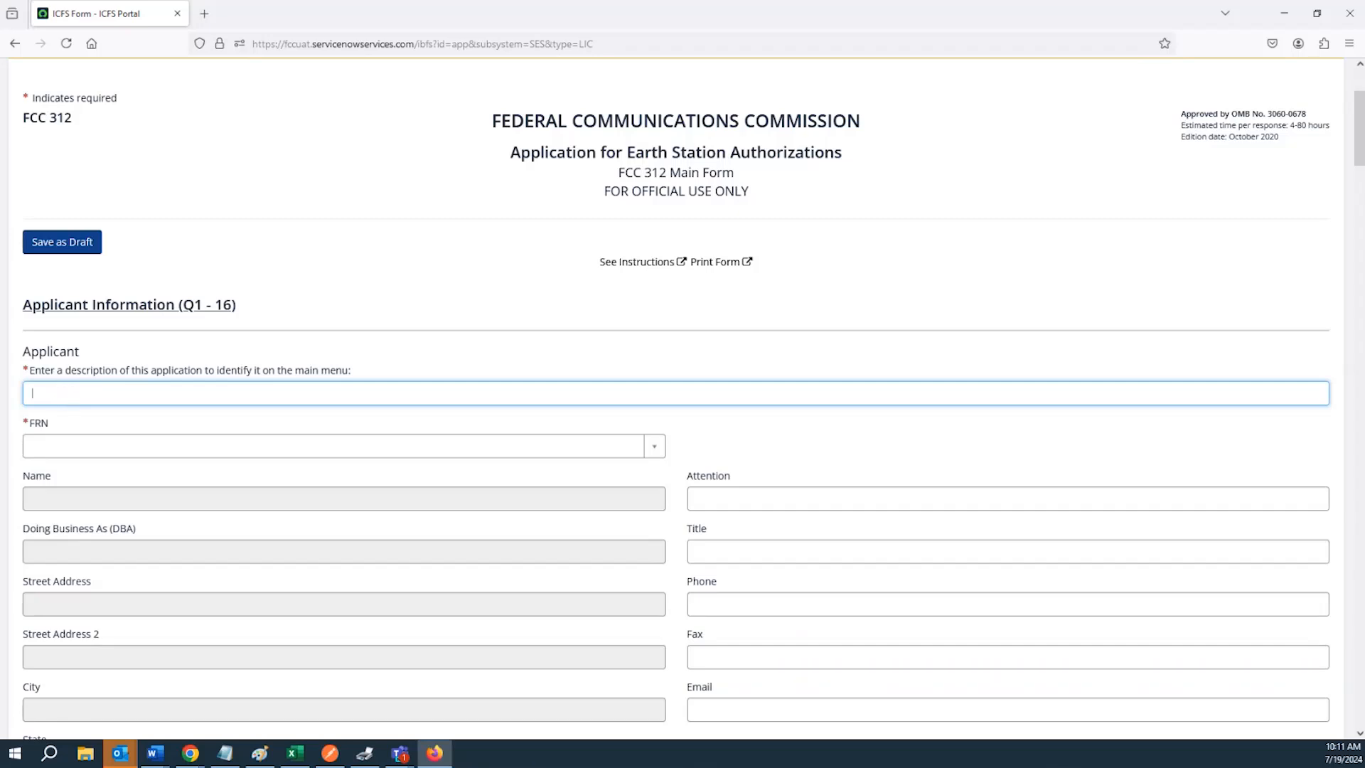
{"action": "type", "text": "st"}
{"action": "left_click", "coordinate": [73, 243]}
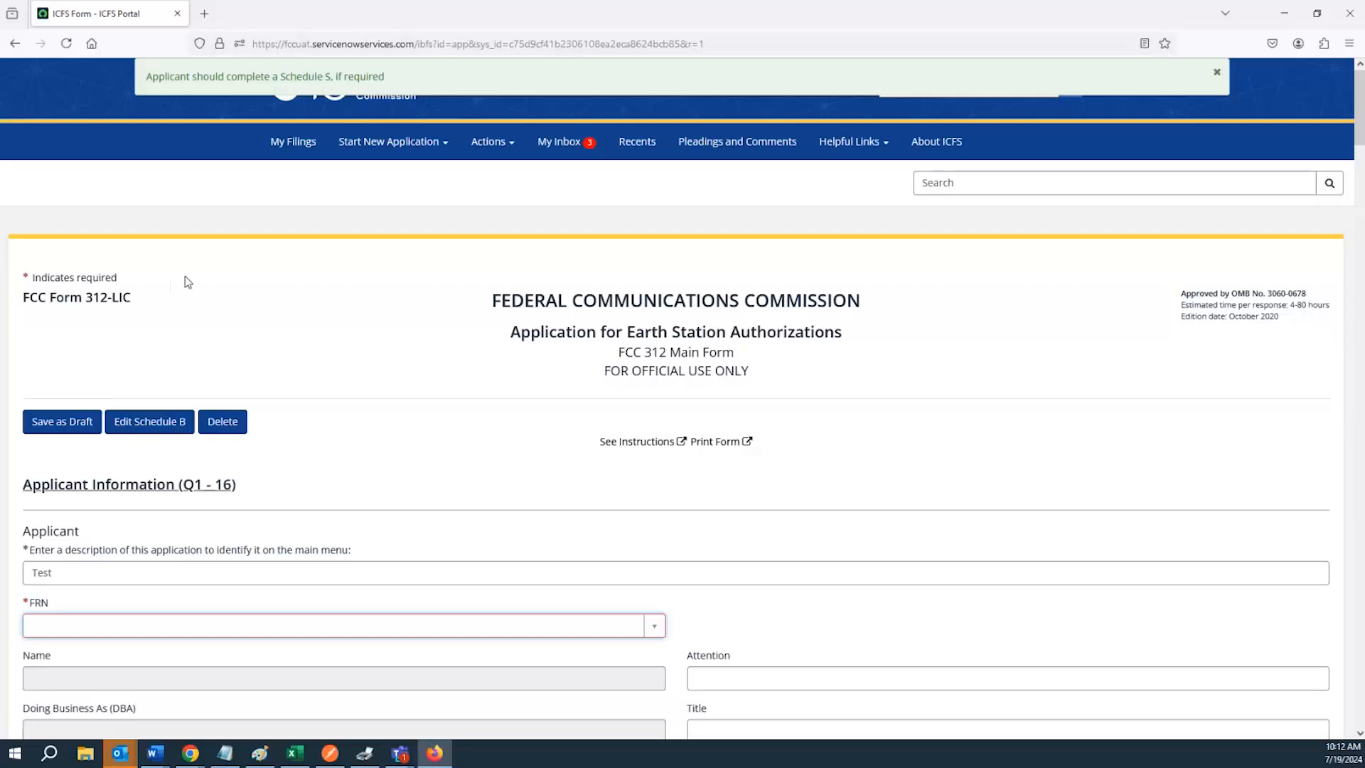
Review the draft form's title and the applicant information fields
{"action": "scroll", "coordinate": [240, 396], "scroll_direction": "down", "scroll_amount": 2}
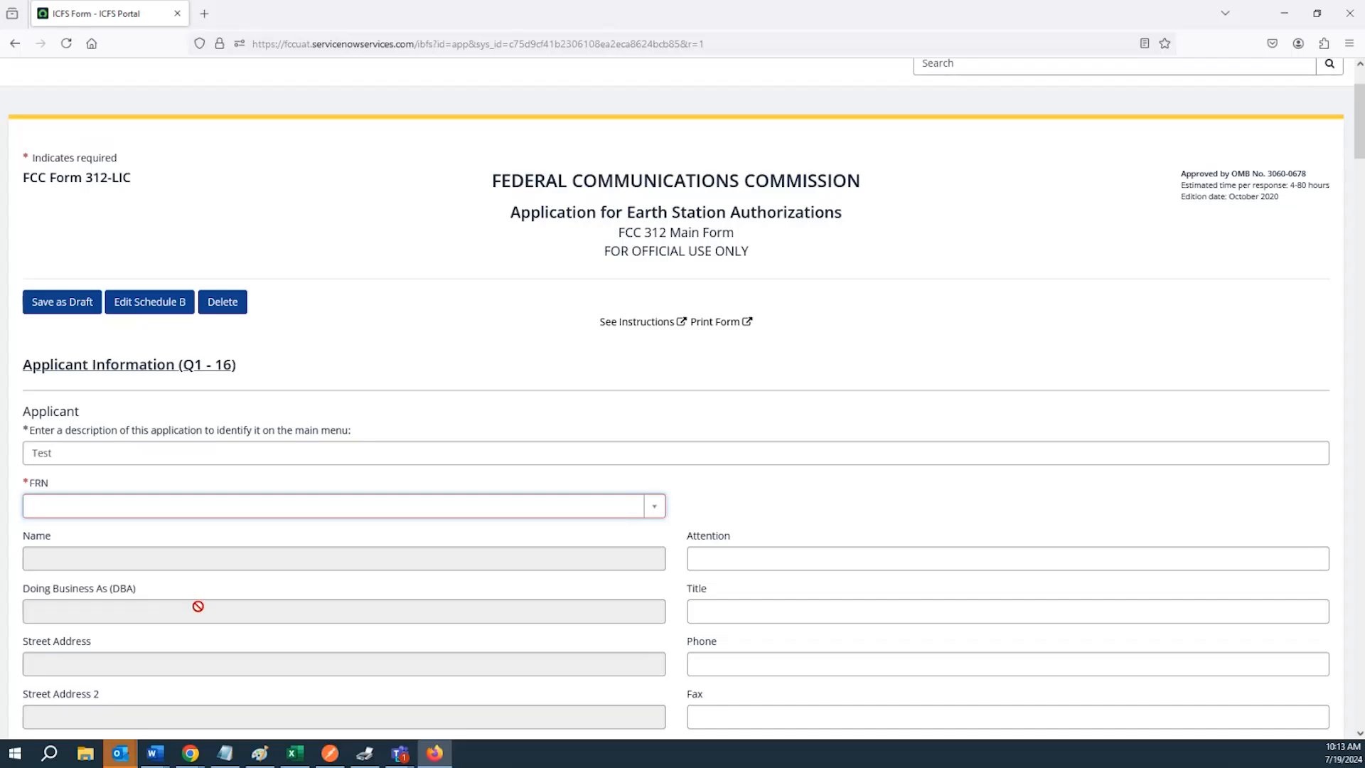
{"action": "triple_click", "coordinate": [144, 589]}
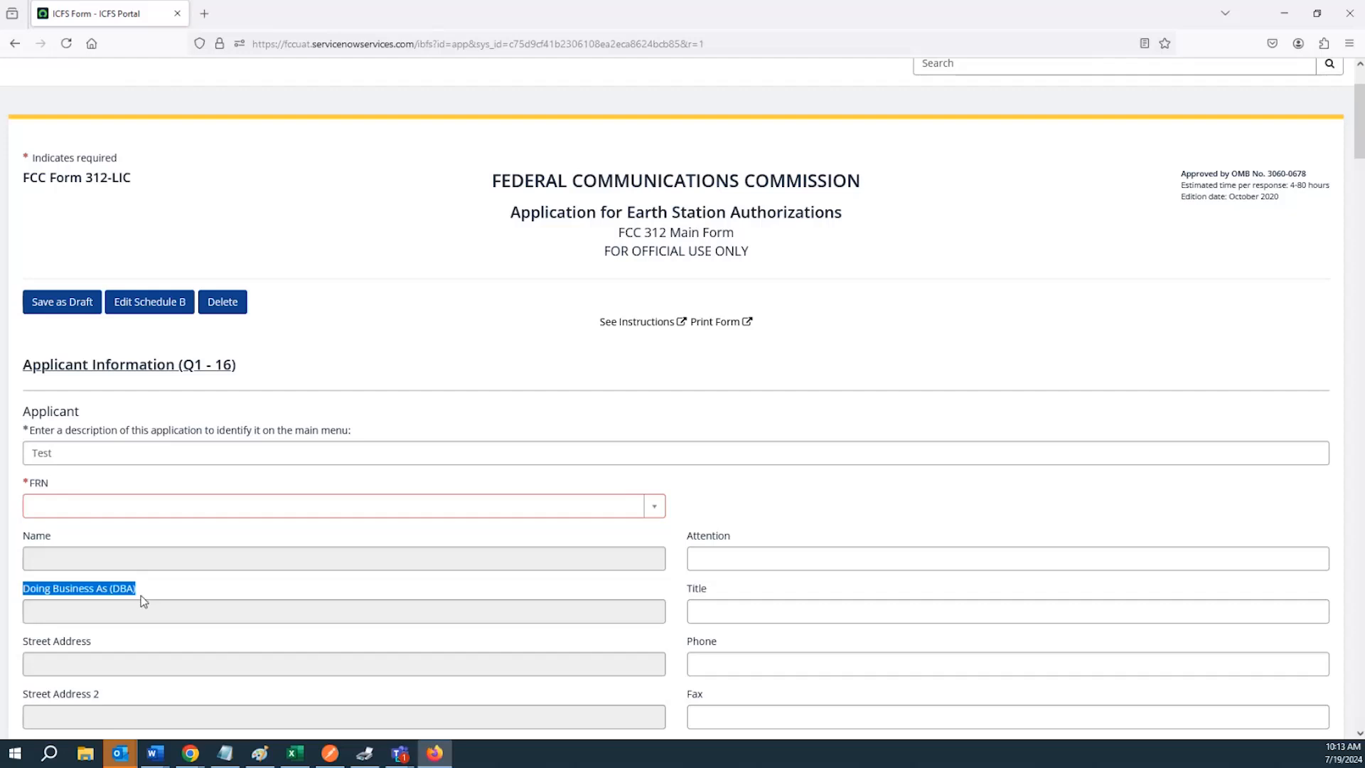
{"action": "left_click", "coordinate": [139, 586]}
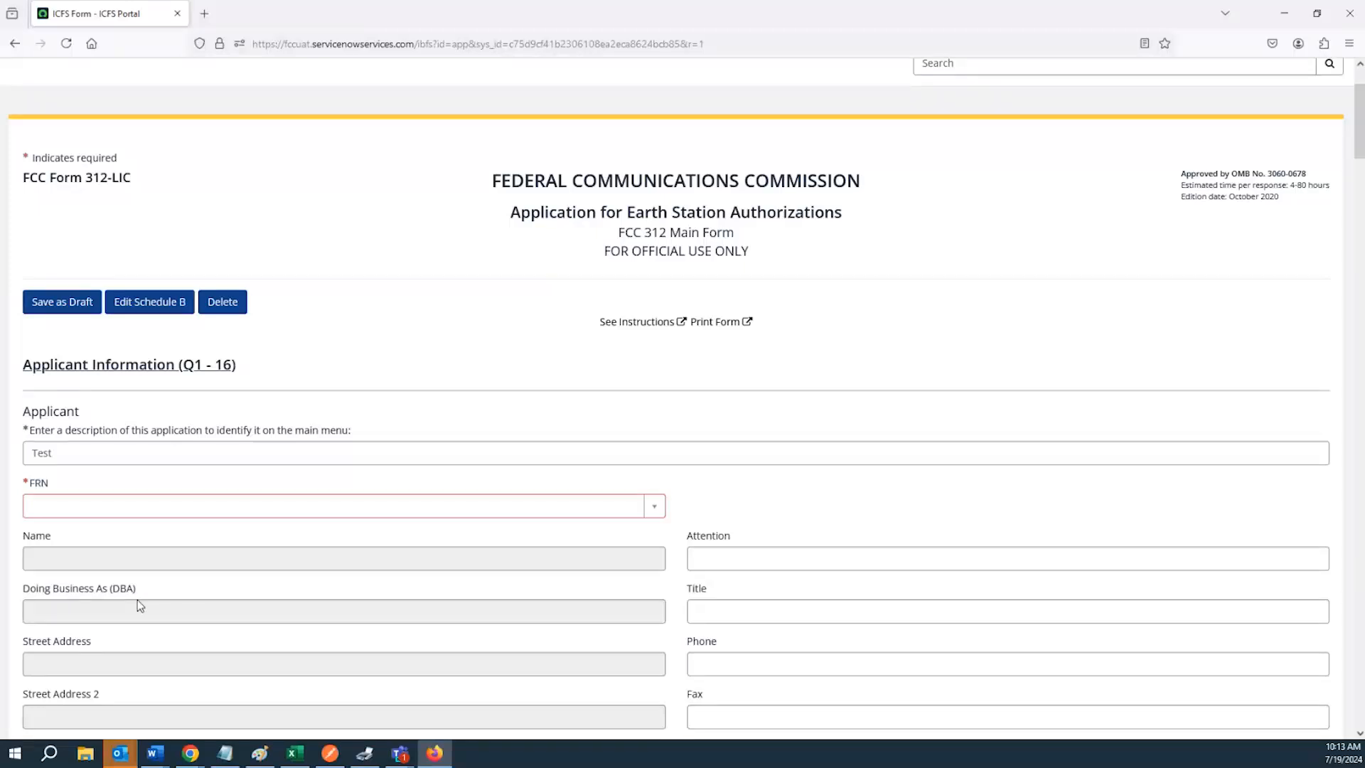
{"action": "scroll", "coordinate": [161, 585], "scroll_direction": "up", "scroll_amount": 2}
{"action": "scroll", "coordinate": [167, 601], "scroll_direction": "up", "scroll_amount": 1}
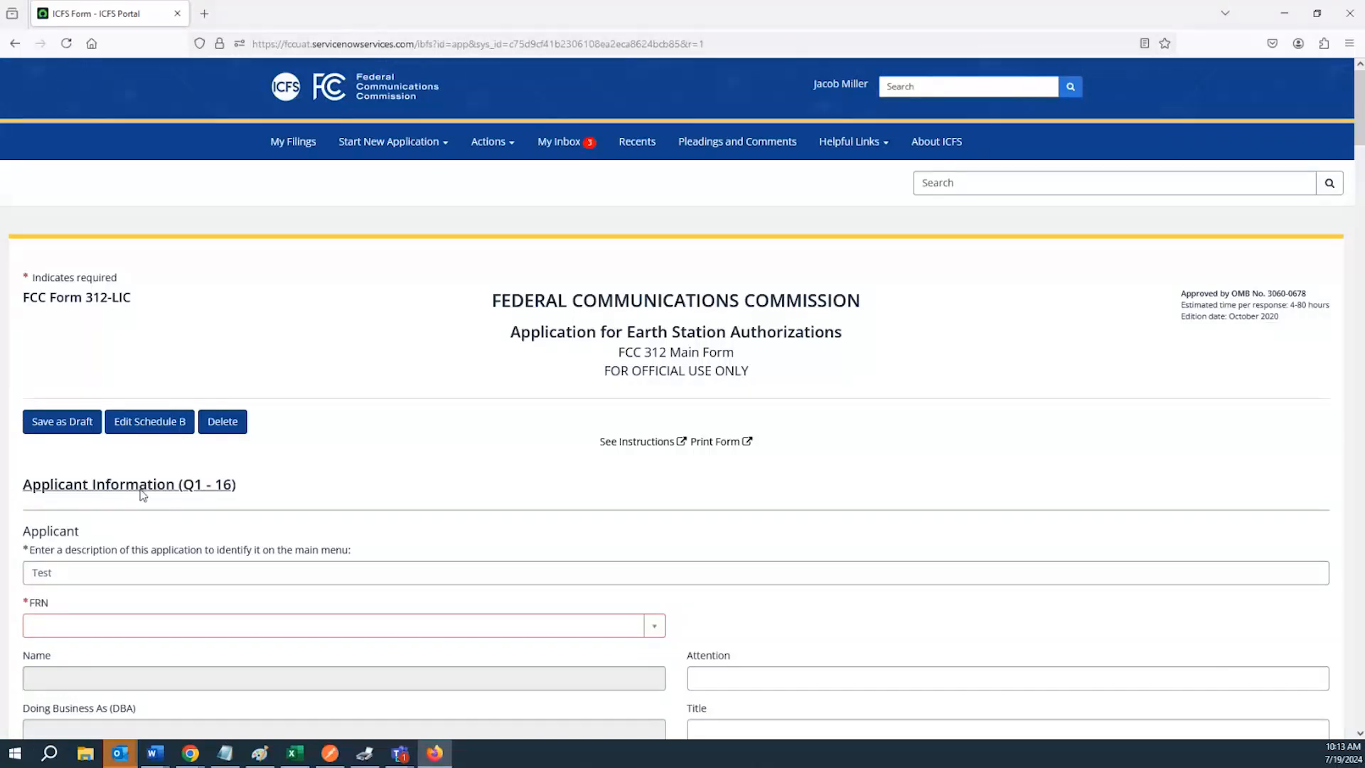
{"action": "triple_click", "coordinate": [116, 296]}
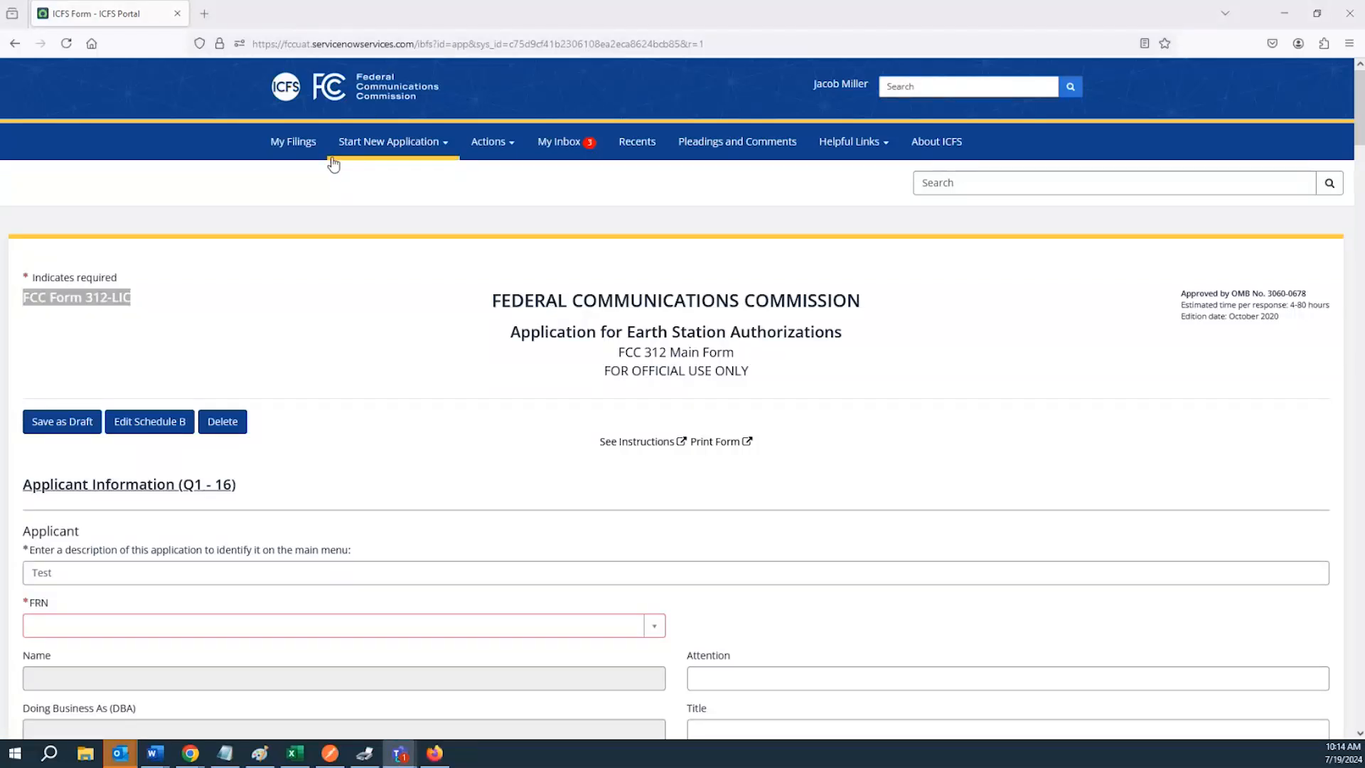
Return to the portal home page and open the Recent Filings list
{"action": "left_click", "coordinate": [292, 91]}
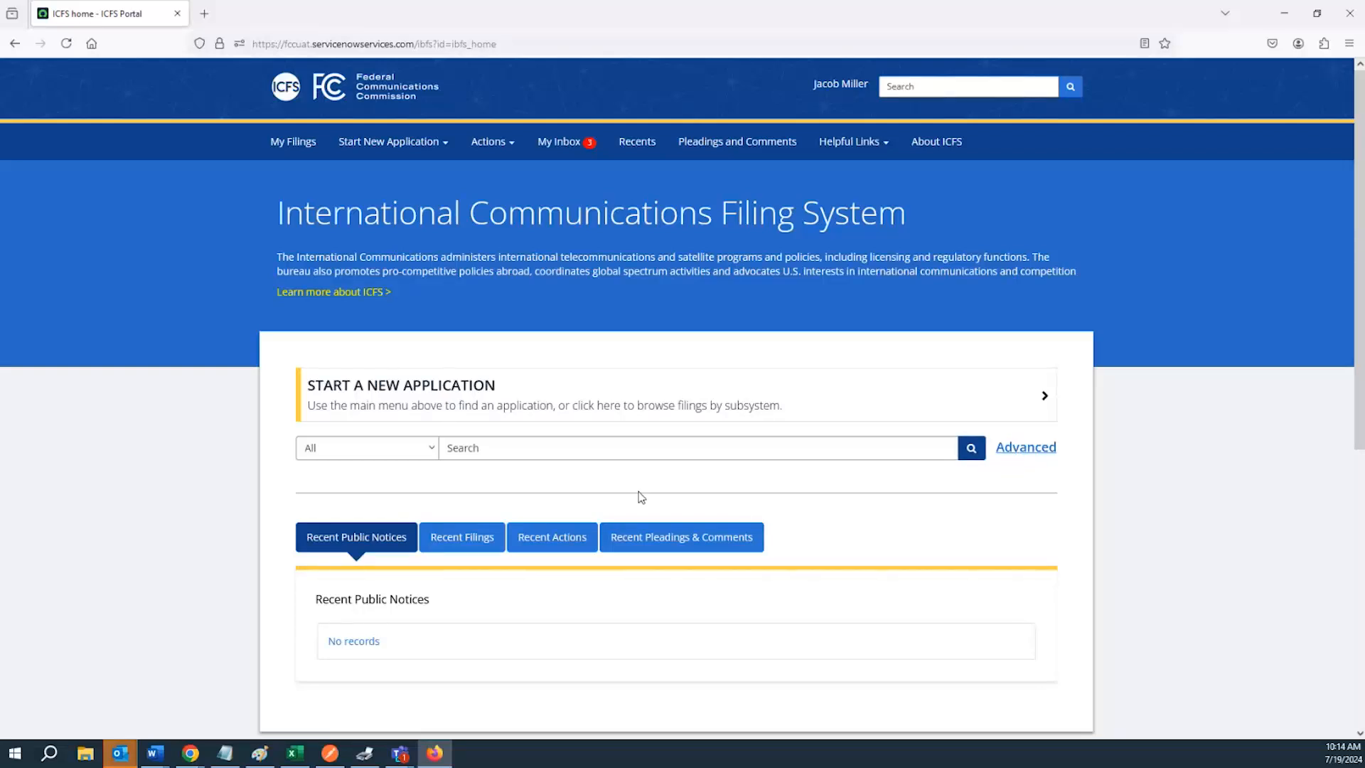
{"action": "left_click", "coordinate": [497, 450]}
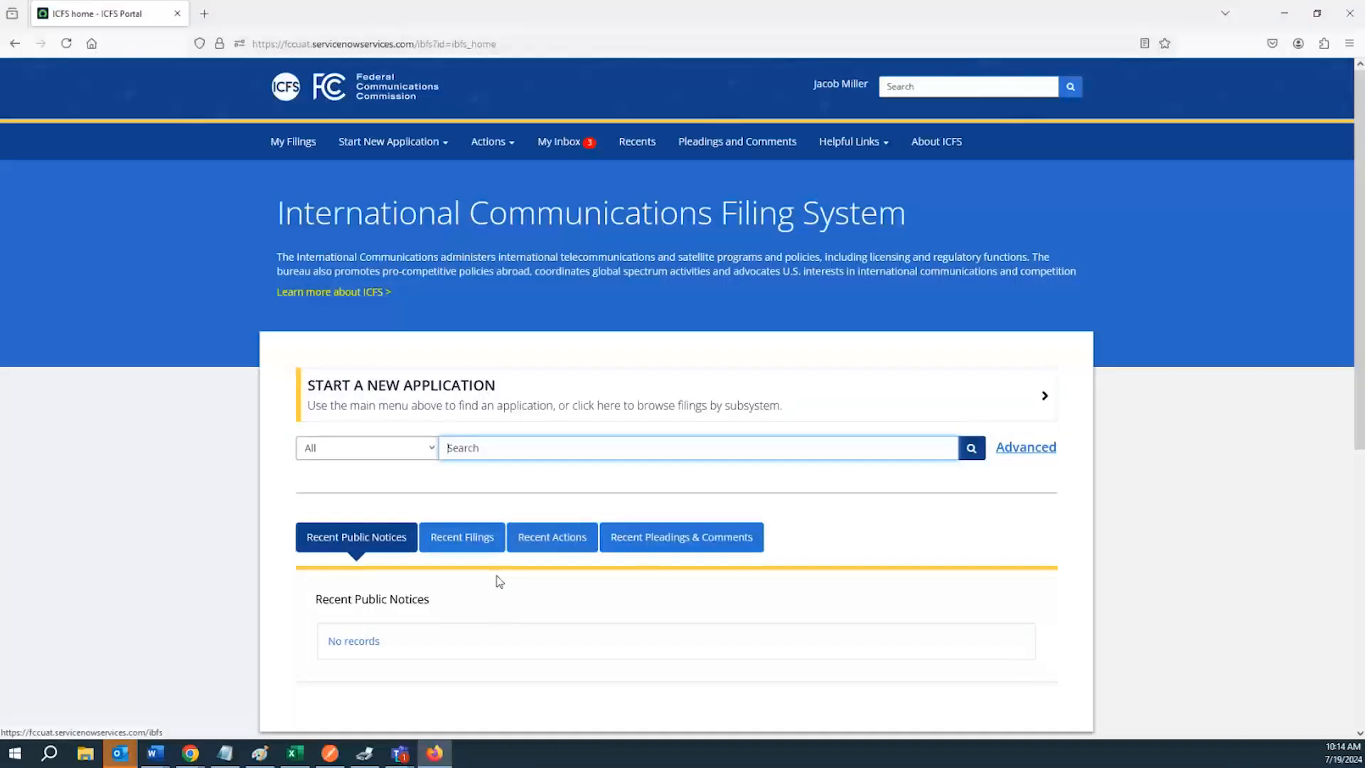
{"action": "left_click", "coordinate": [481, 548]}
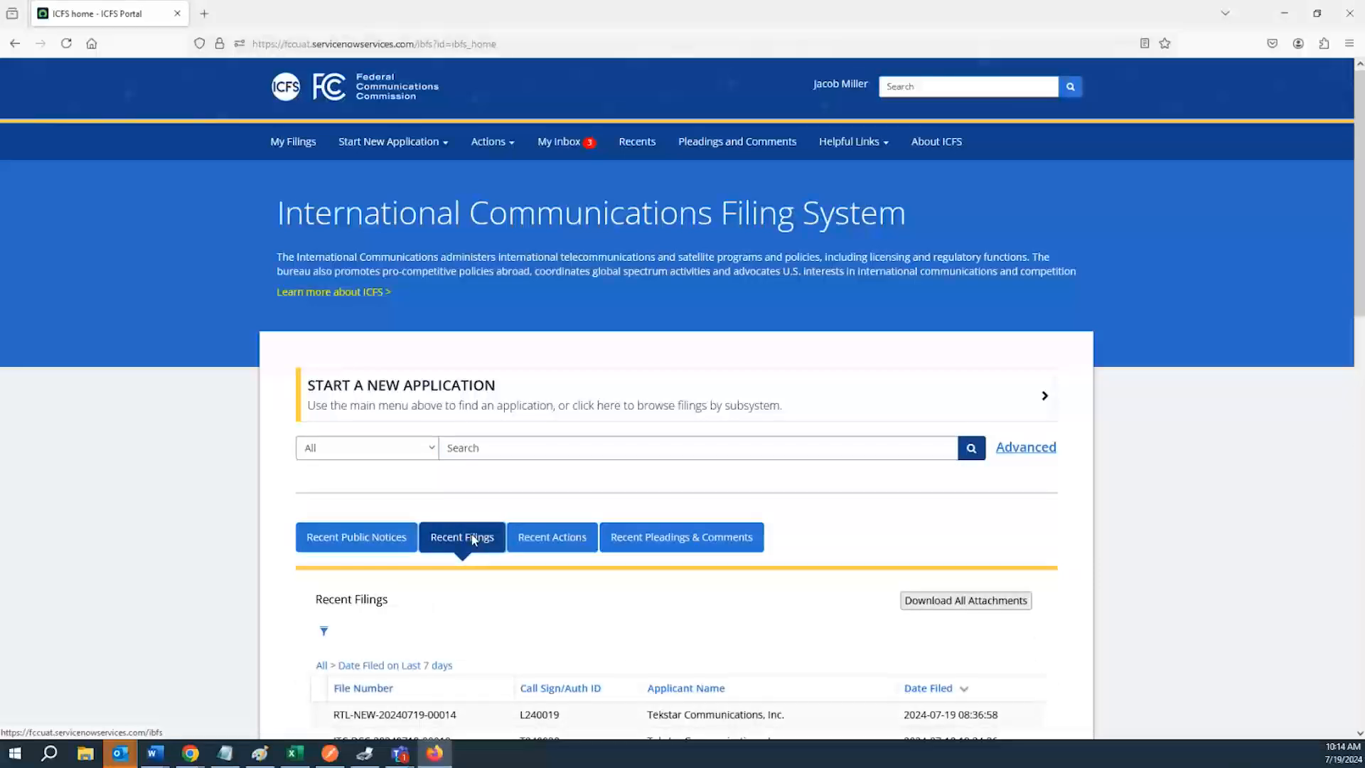
{"action": "scroll", "coordinate": [476, 543], "scroll_direction": "down", "scroll_amount": 2}
{"action": "scroll", "coordinate": [387, 626], "scroll_direction": "up", "scroll_amount": 2}
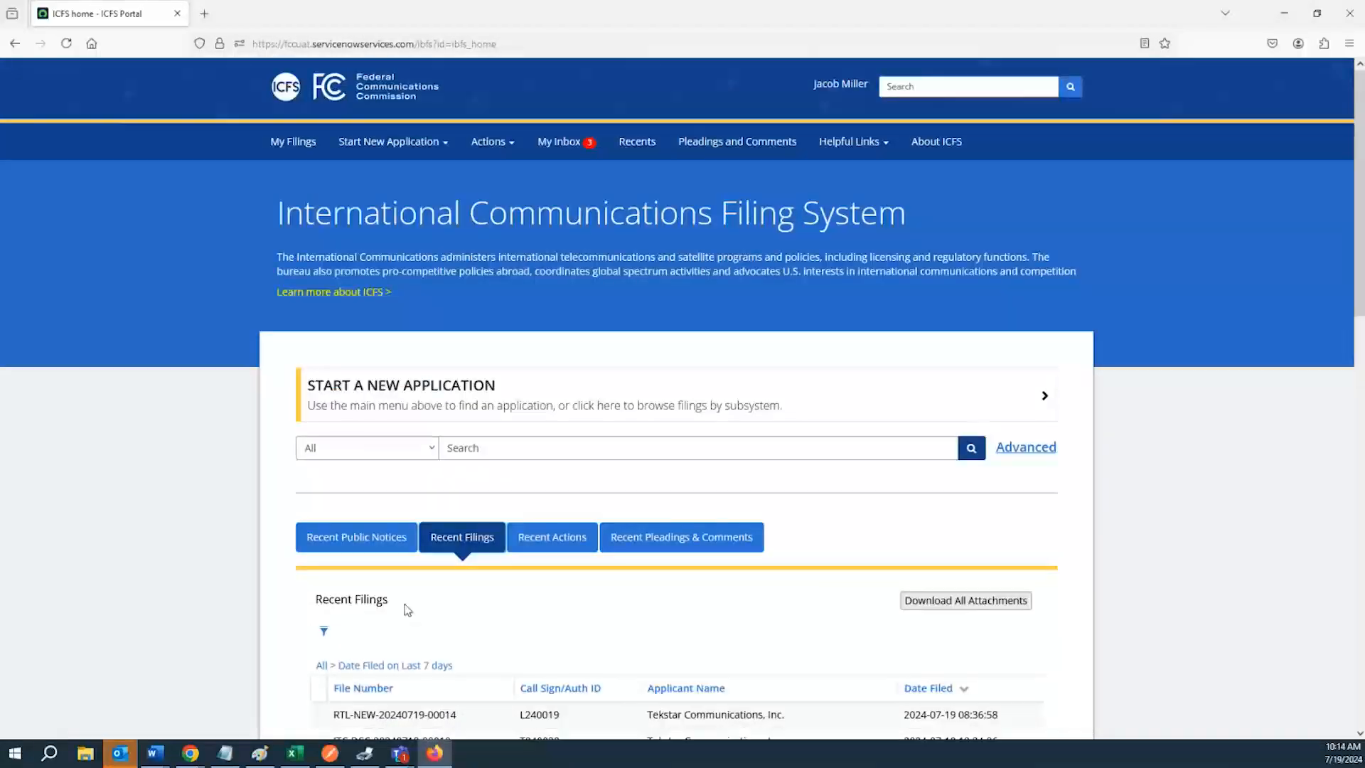
{"action": "scroll", "coordinate": [385, 498], "scroll_direction": "down", "scroll_amount": 2}
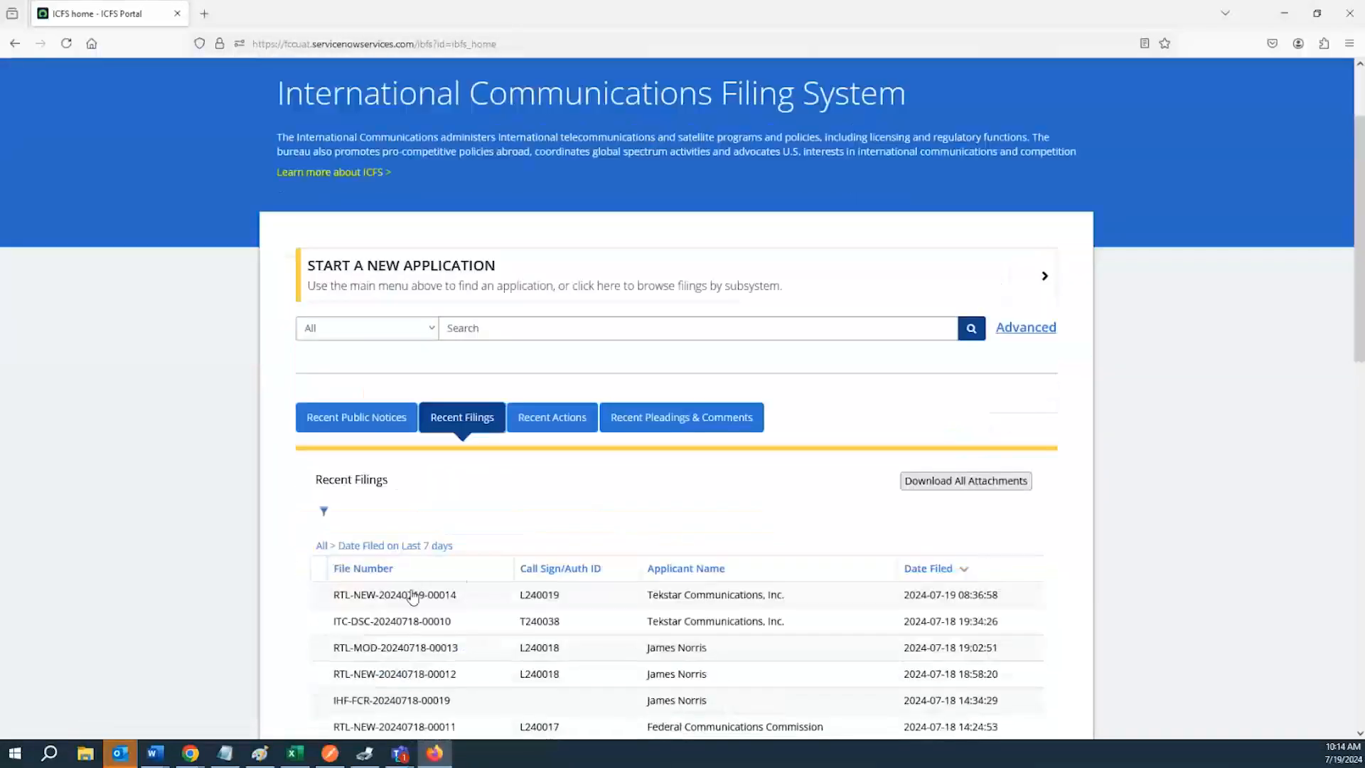
Browse the Recent Public Notices, Recent Filings and Recent Actions lists on the home page
{"action": "left_click", "coordinate": [381, 426]}
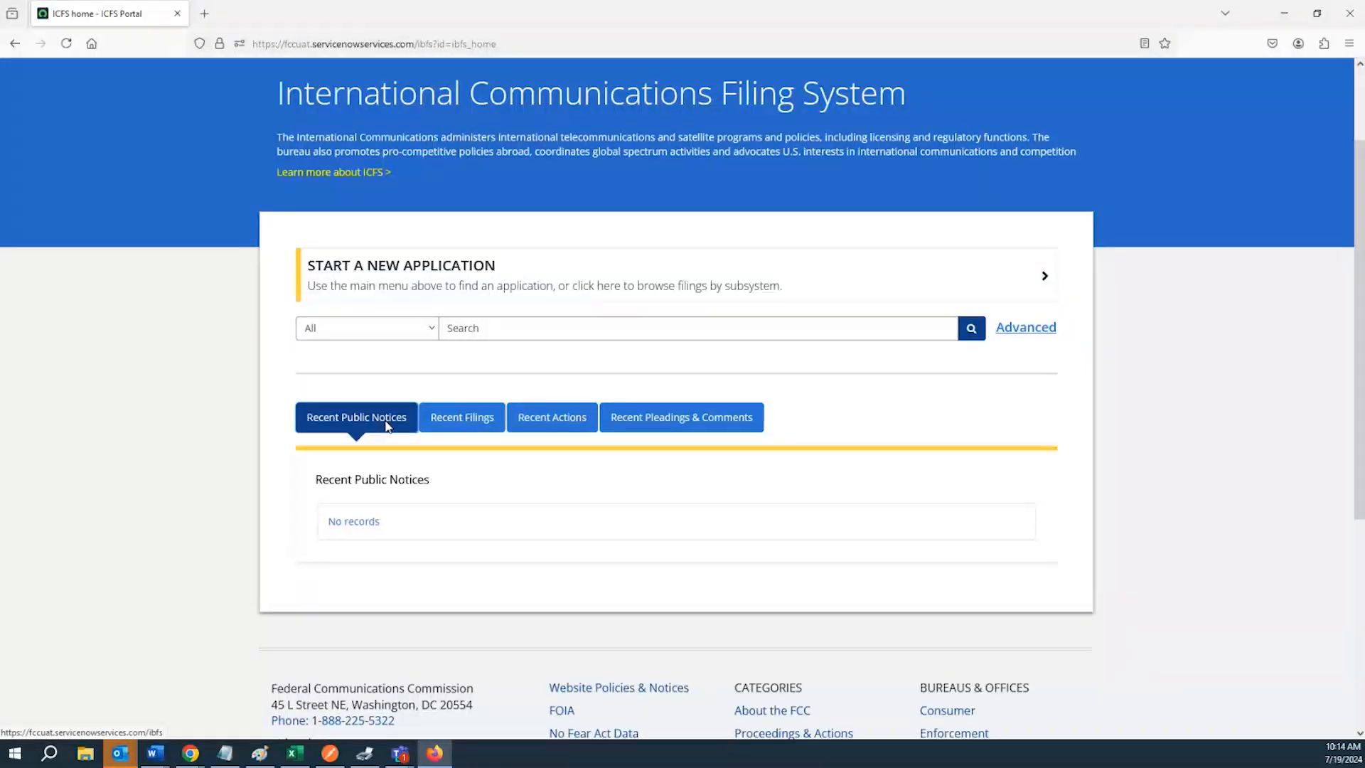
{"action": "left_click", "coordinate": [465, 422]}
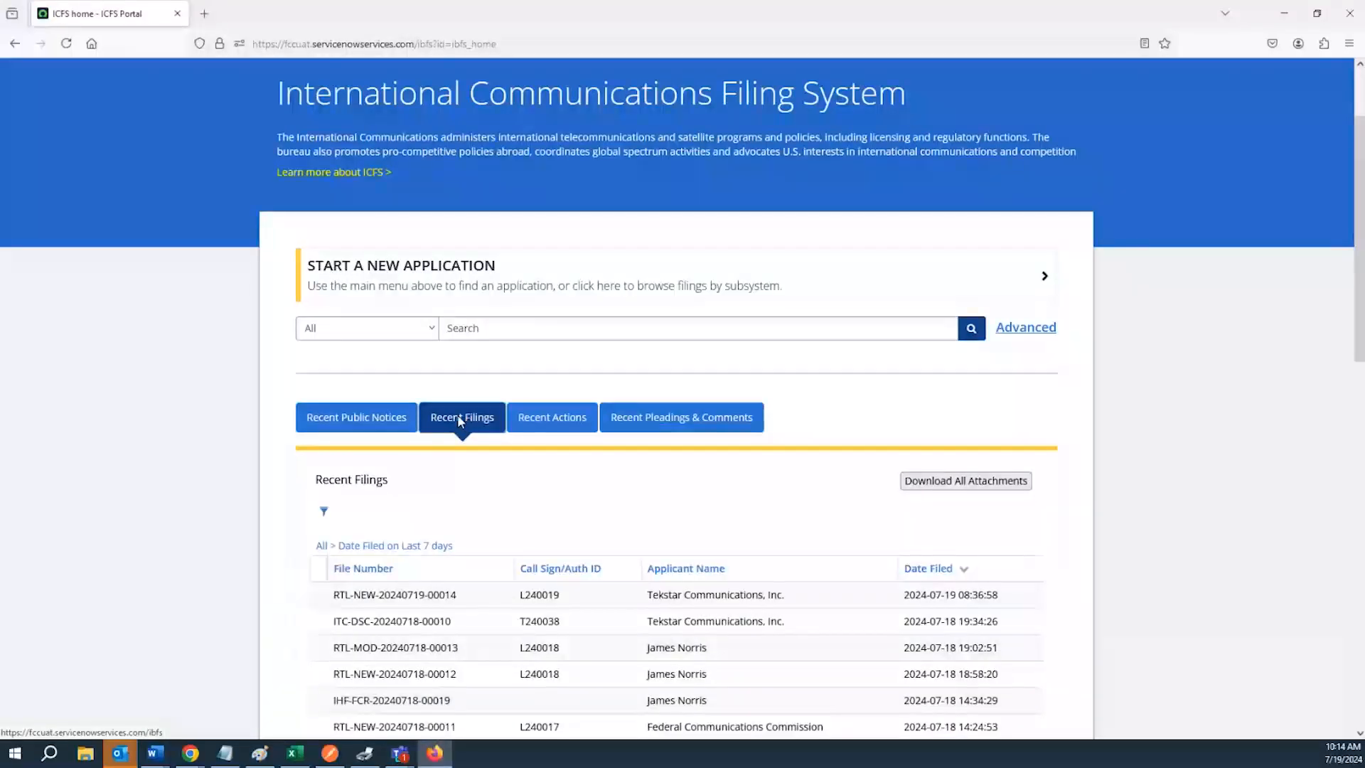
{"action": "scroll", "coordinate": [430, 473], "scroll_direction": "down", "scroll_amount": 2}
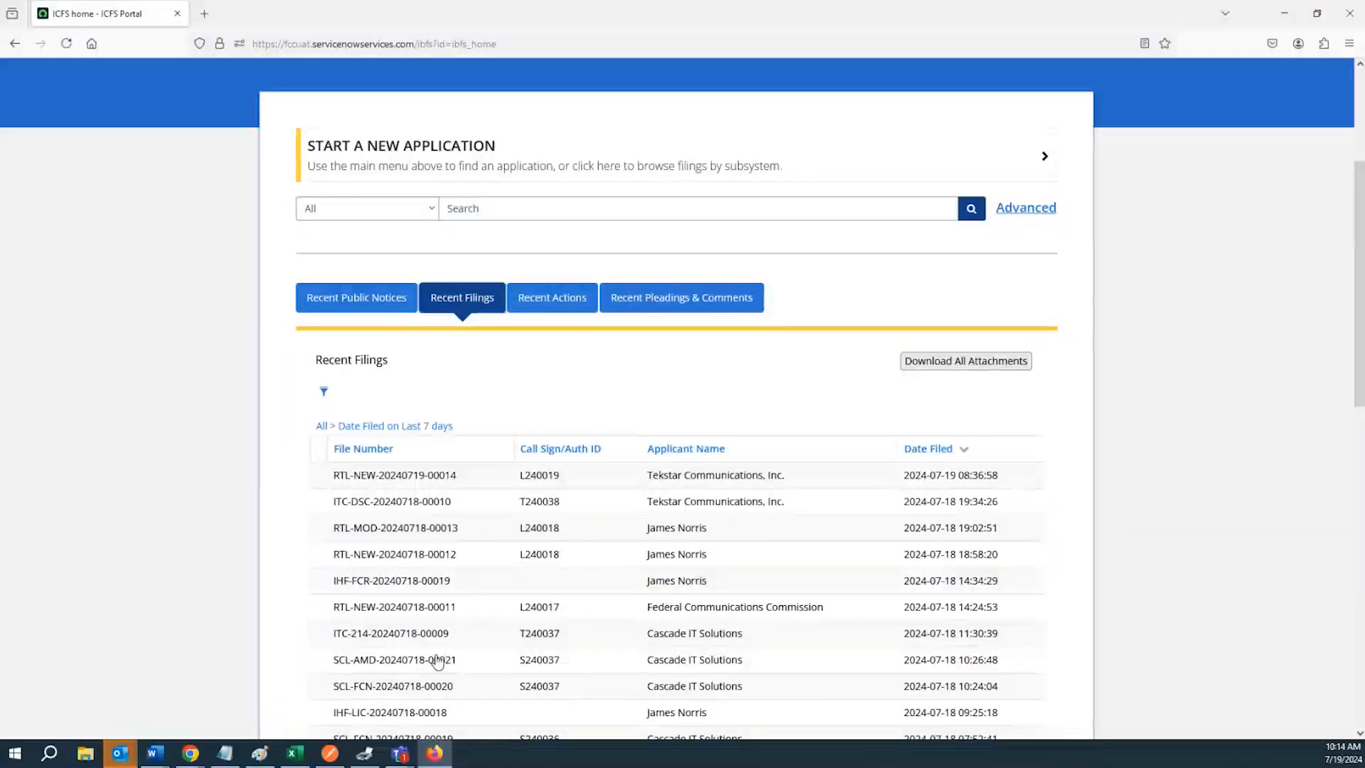
{"action": "scroll", "coordinate": [550, 464], "scroll_direction": "up", "scroll_amount": 1}
{"action": "left_click", "coordinate": [562, 368]}
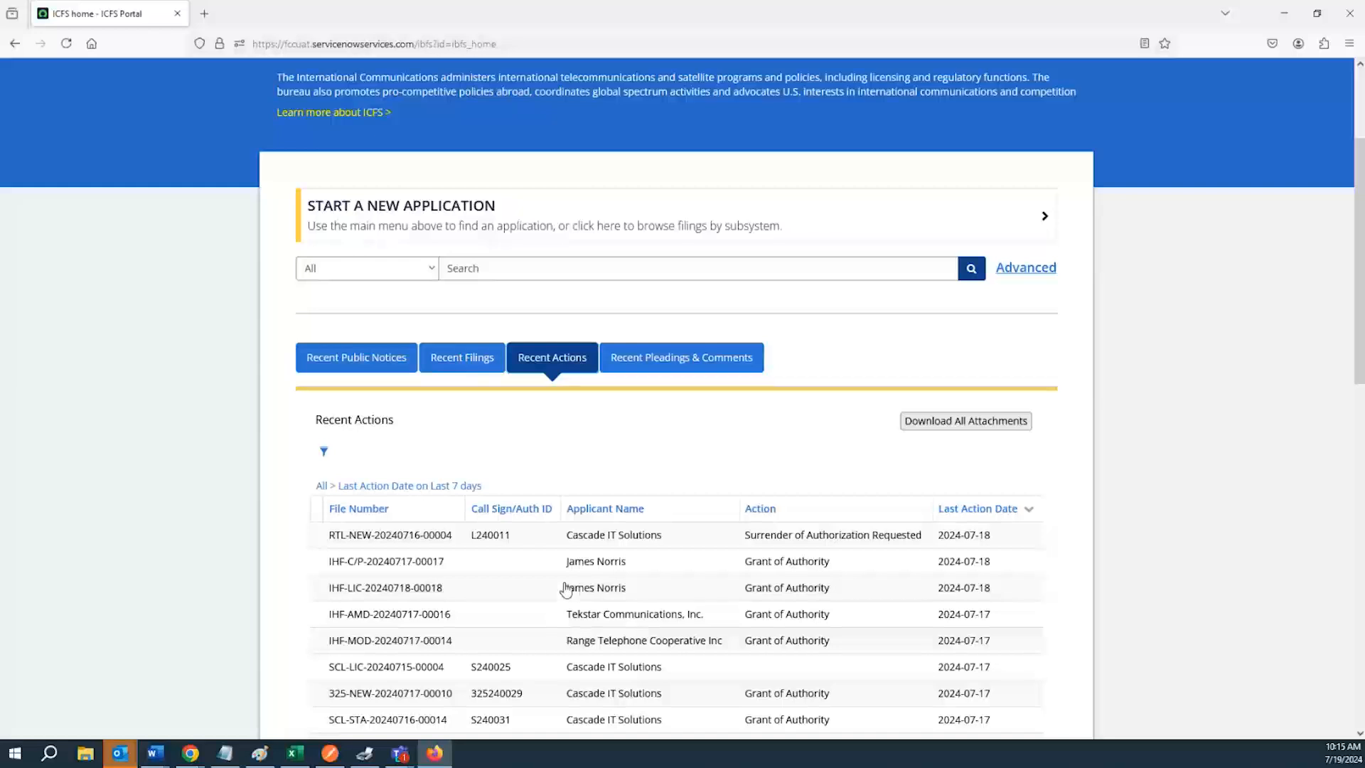
{"action": "scroll", "coordinate": [567, 589], "scroll_direction": "down", "scroll_amount": 2}
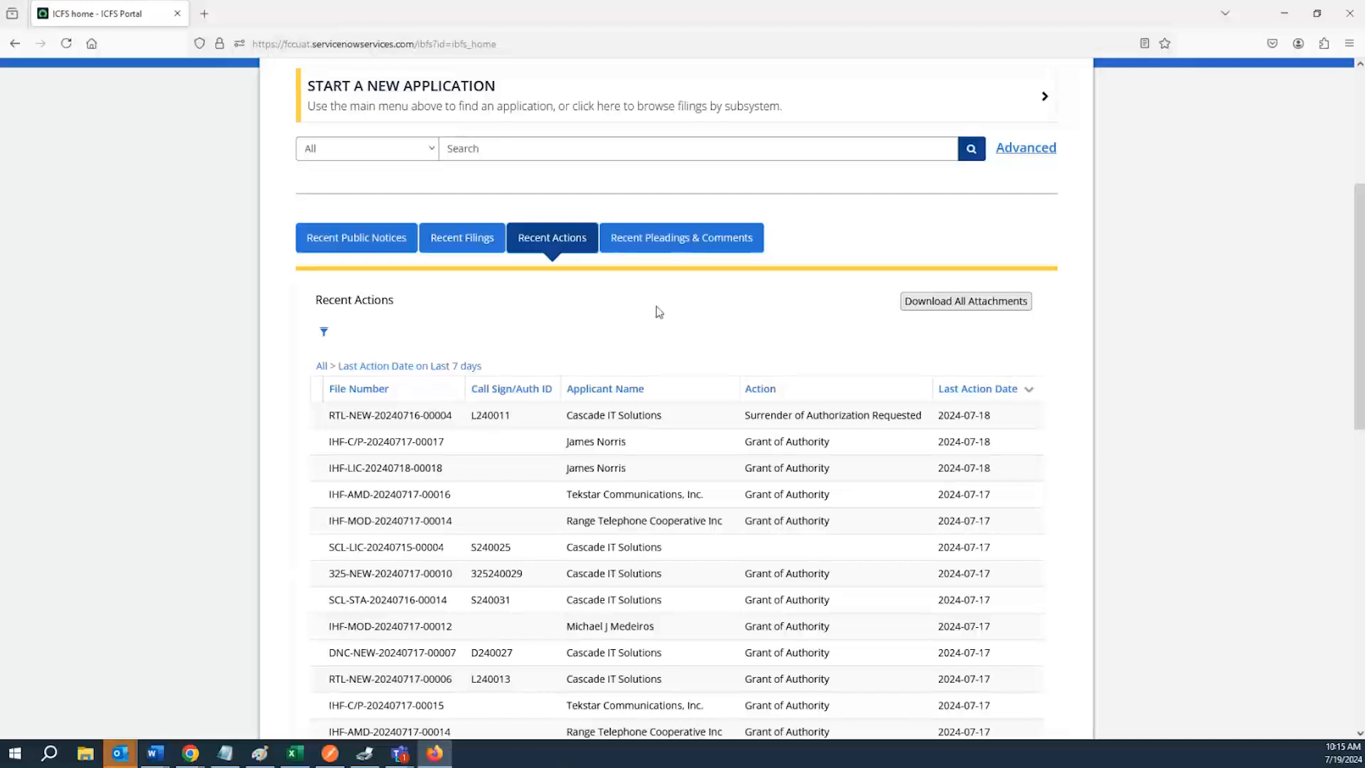
Open the Recent Pleadings & Comments list and scroll through its entries
{"action": "left_click", "coordinate": [676, 246]}
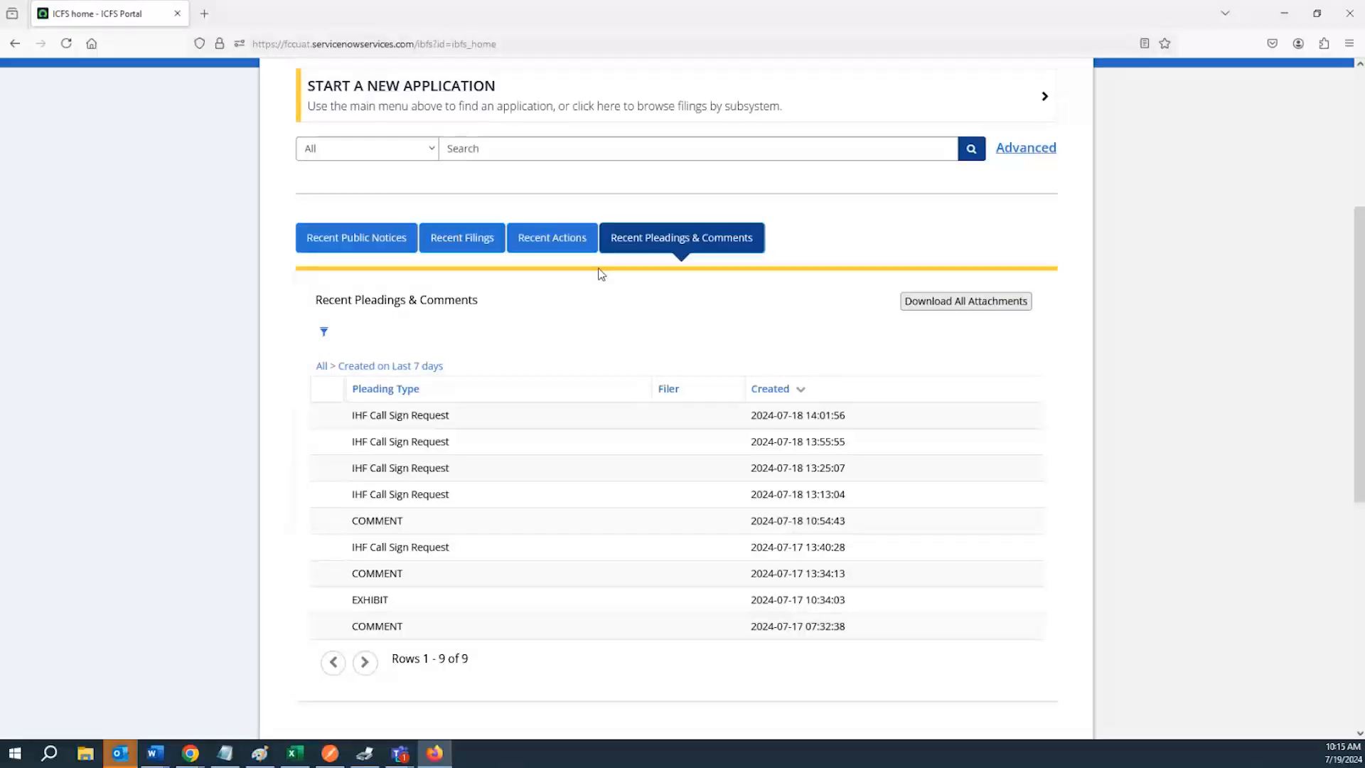
{"action": "scroll", "coordinate": [601, 274], "scroll_direction": "up", "scroll_amount": 4, "text": "ctrl"}
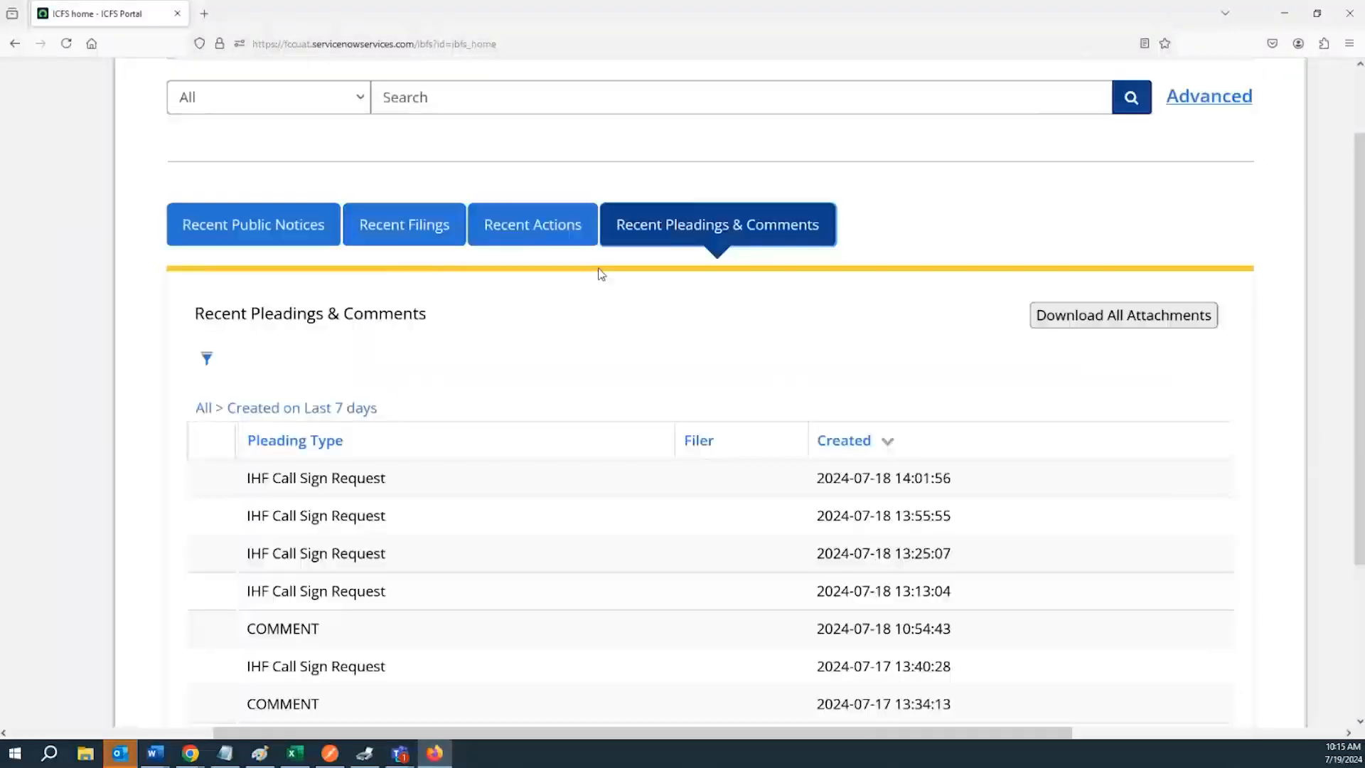
{"action": "scroll", "coordinate": [600, 274], "scroll_direction": "up", "scroll_amount": 3, "text": "ctrl"}
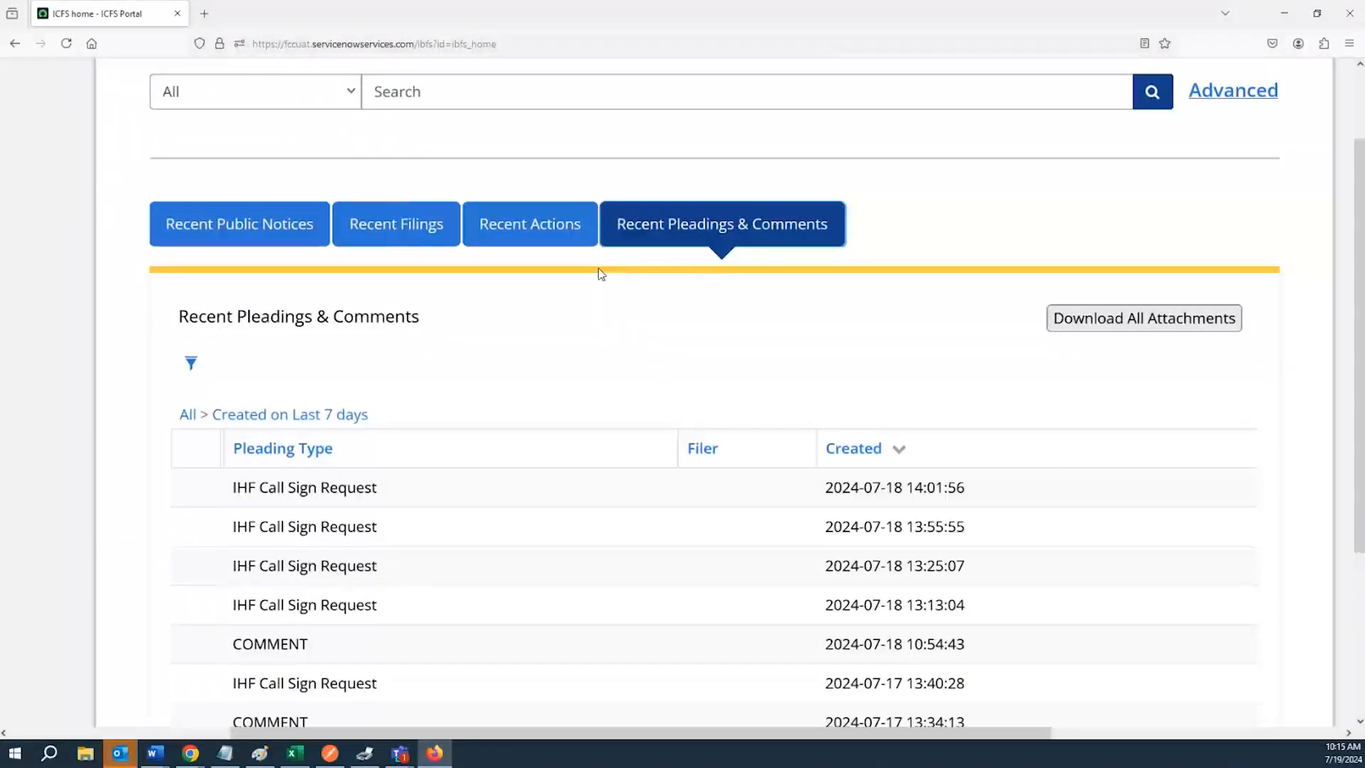
{"action": "scroll", "coordinate": [600, 273], "scroll_direction": "up", "scroll_amount": 1, "text": "ctrl"}
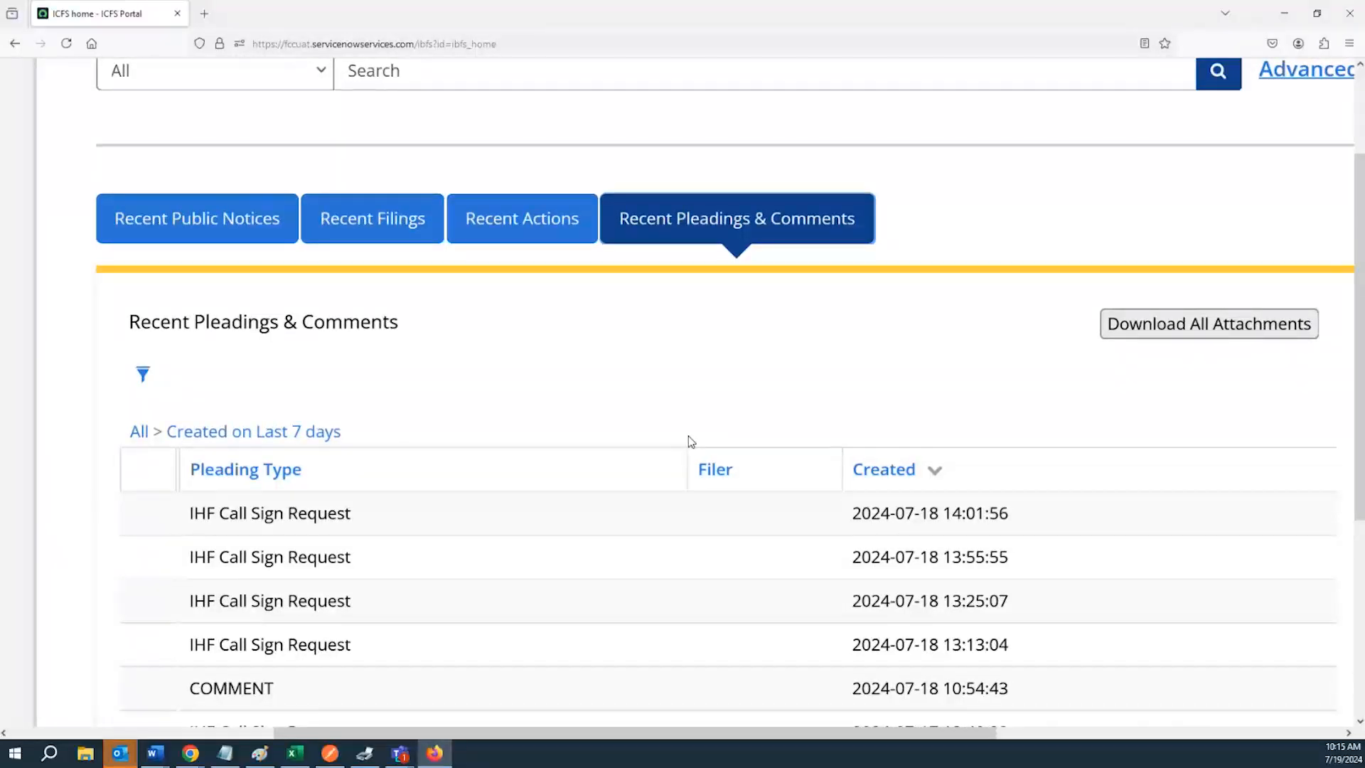
{"action": "scroll", "coordinate": [689, 440], "scroll_direction": "down", "scroll_amount": 2, "text": "ctrl"}
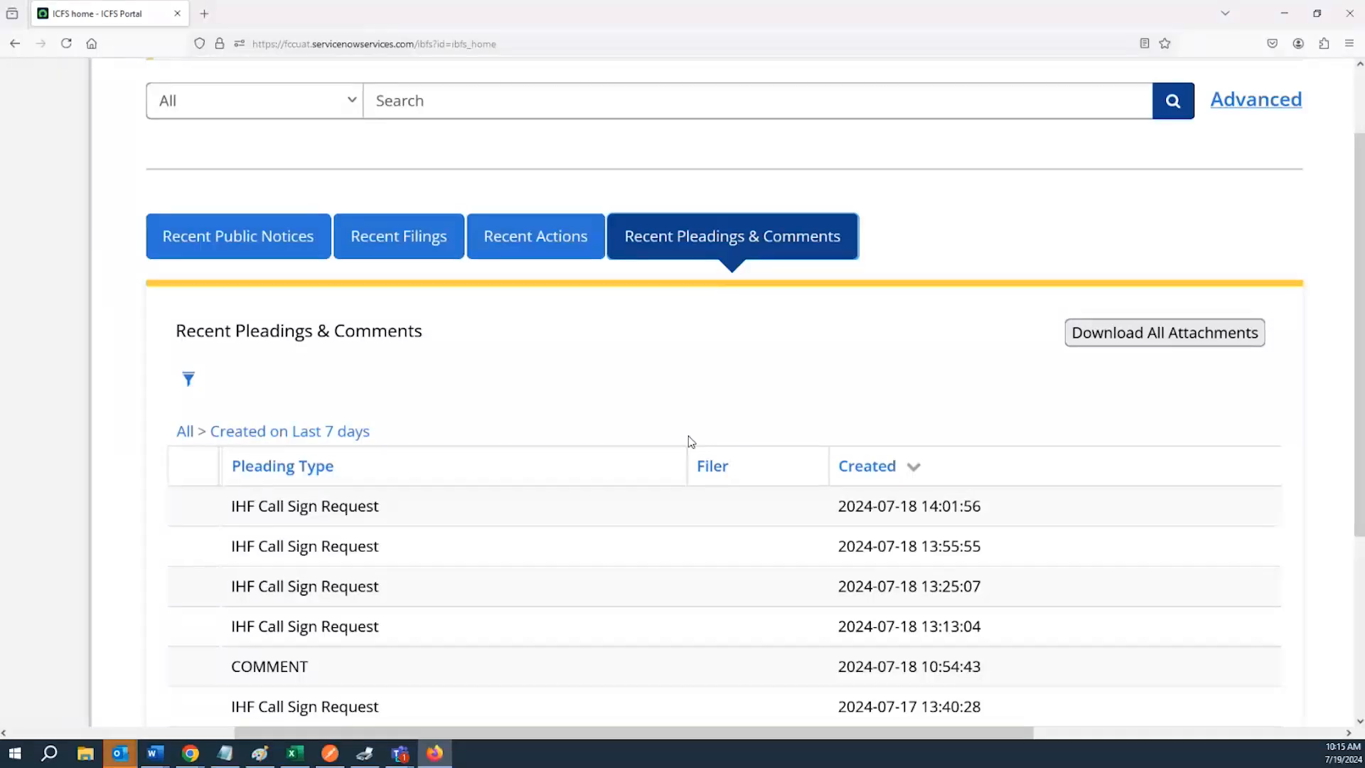
{"action": "scroll", "coordinate": [650, 509], "scroll_direction": "up", "scroll_amount": 1}
{"action": "scroll", "coordinate": [650, 509], "scroll_direction": "down", "scroll_amount": 1}
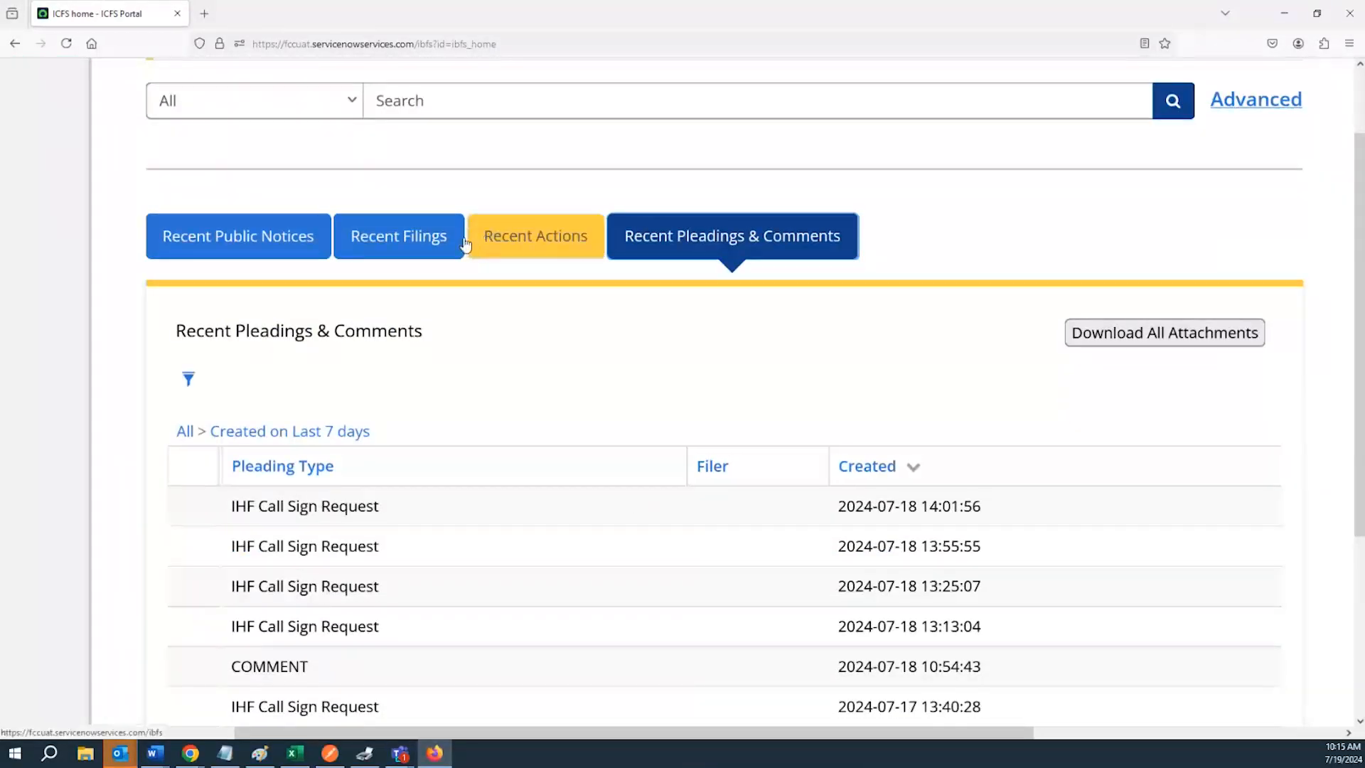
{"action": "left_click", "coordinate": [410, 239]}
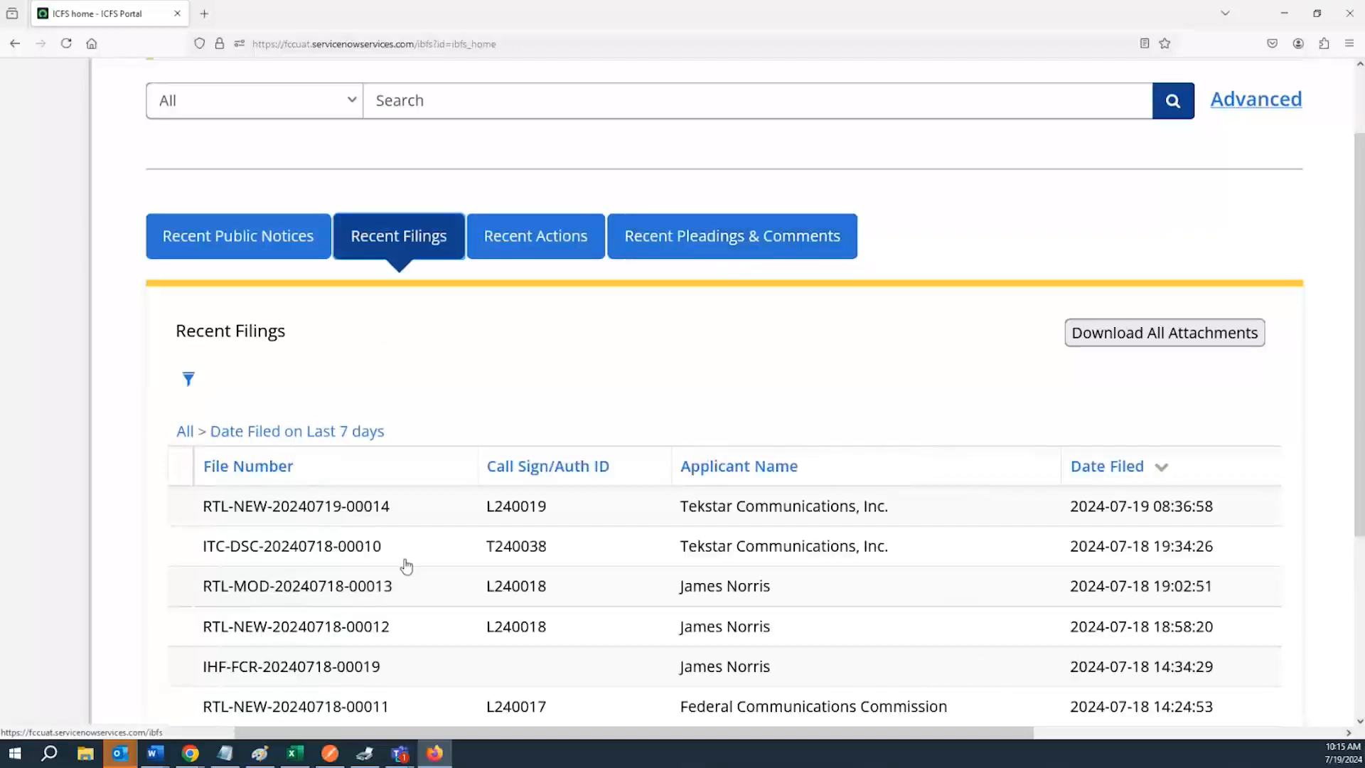
{"action": "scroll", "coordinate": [399, 500], "scroll_direction": "down", "scroll_amount": 1}
{"action": "left_click", "coordinate": [375, 425]}
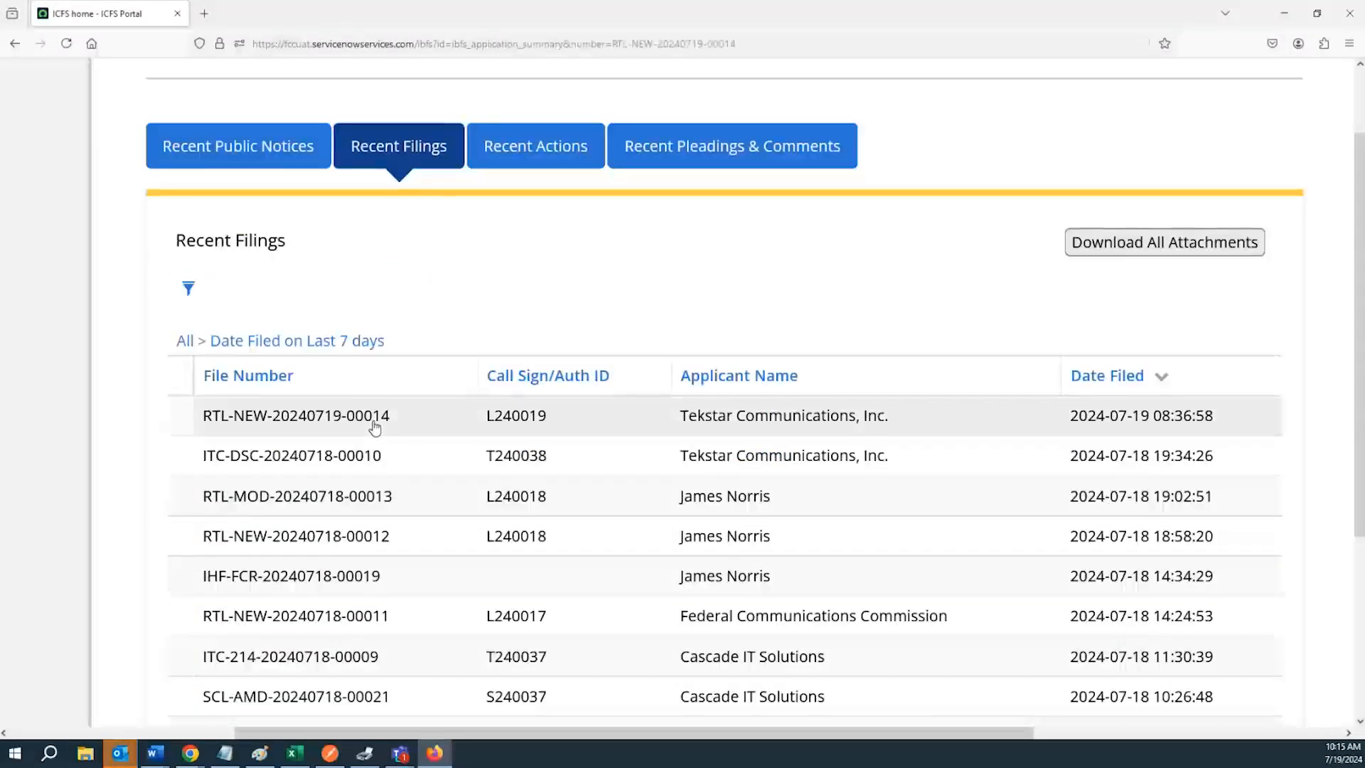
{"action": "scroll", "coordinate": [457, 472], "scroll_direction": "down", "scroll_amount": 5}
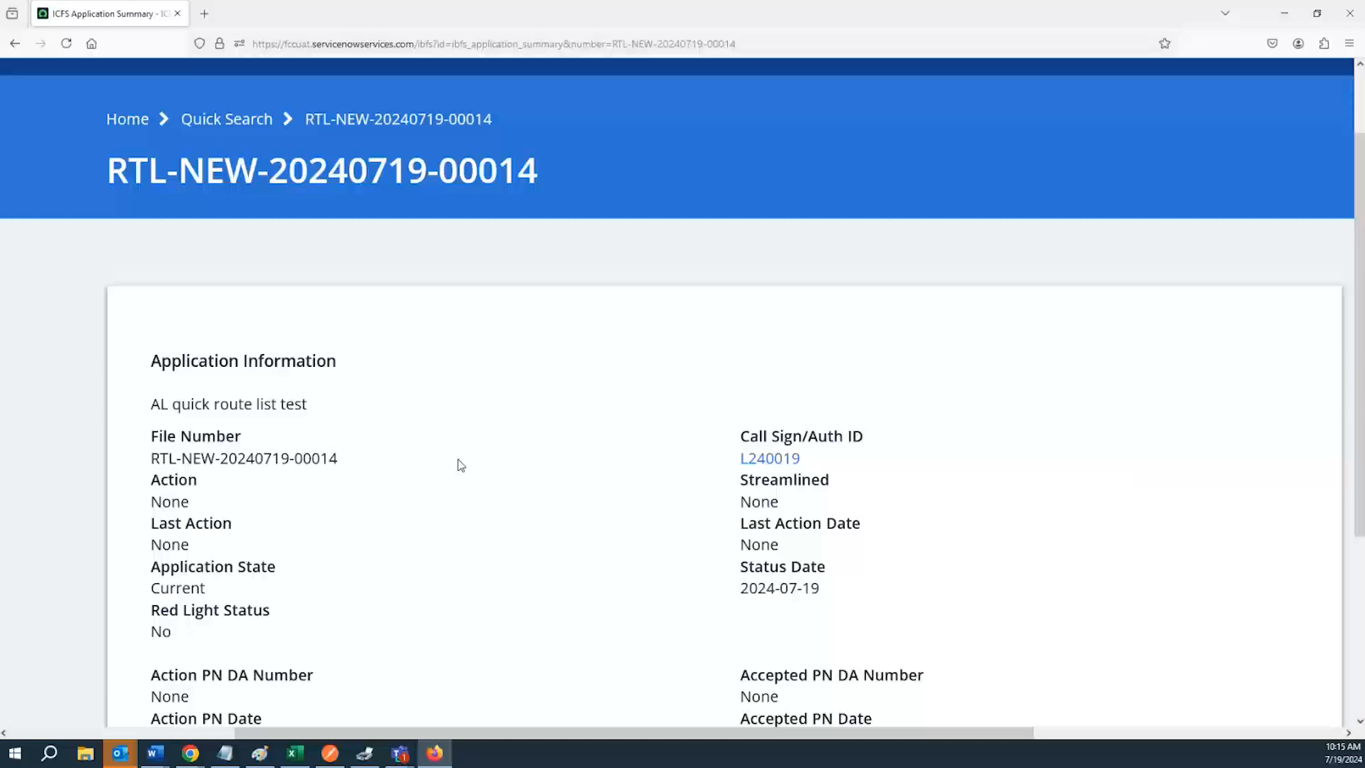
{"action": "scroll", "coordinate": [433, 423], "scroll_direction": "up", "scroll_amount": 6}
{"action": "left_click", "coordinate": [16, 44]}
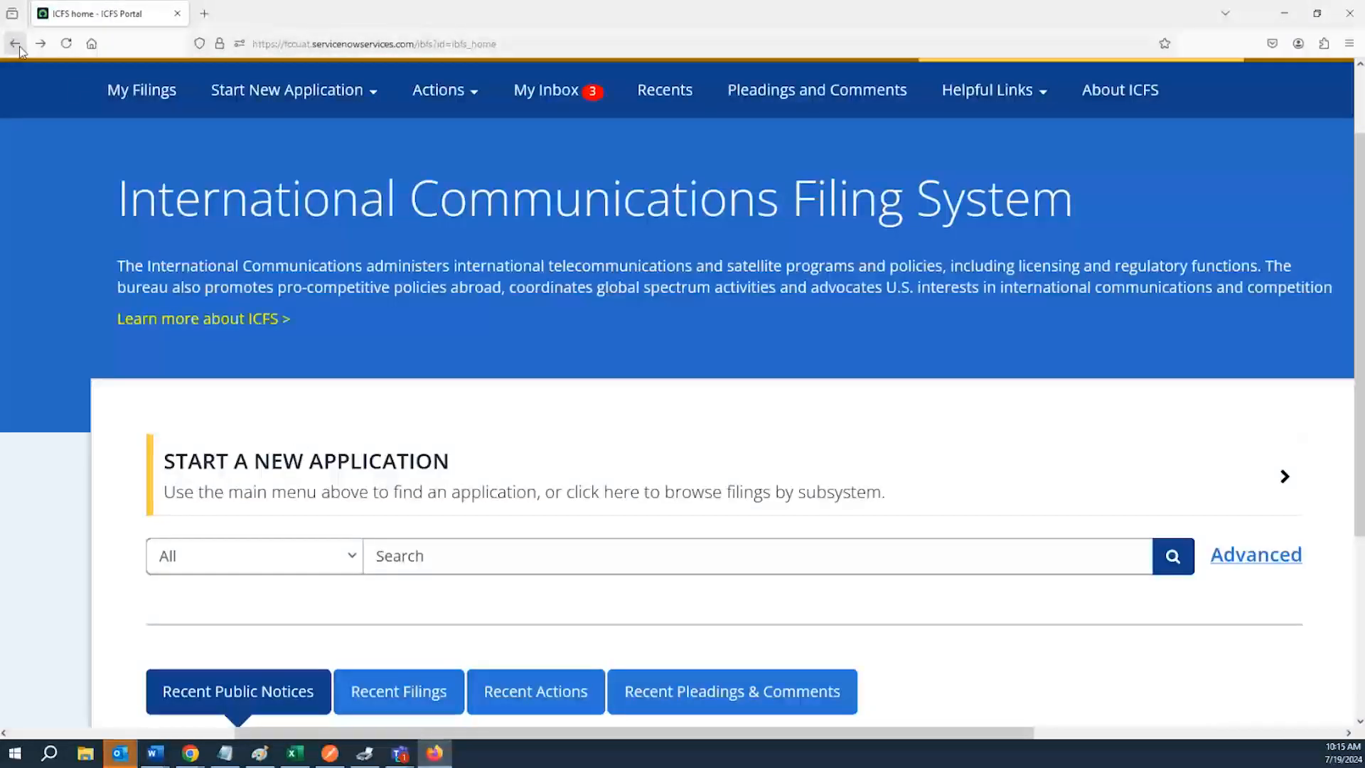
Open Advanced Search and set the Service filter to SES
{"action": "scroll", "coordinate": [847, 402], "scroll_direction": "down", "scroll_amount": 3}
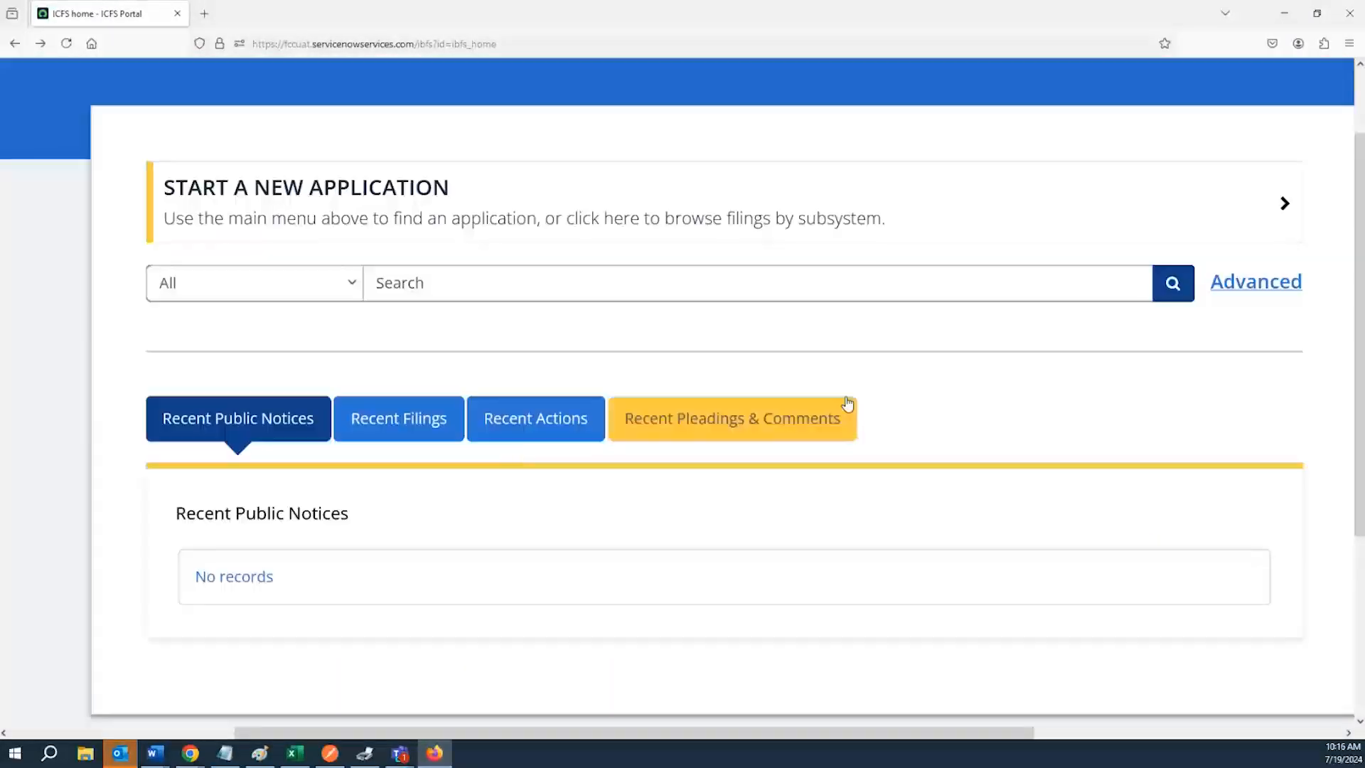
{"action": "left_click", "coordinate": [1257, 284]}
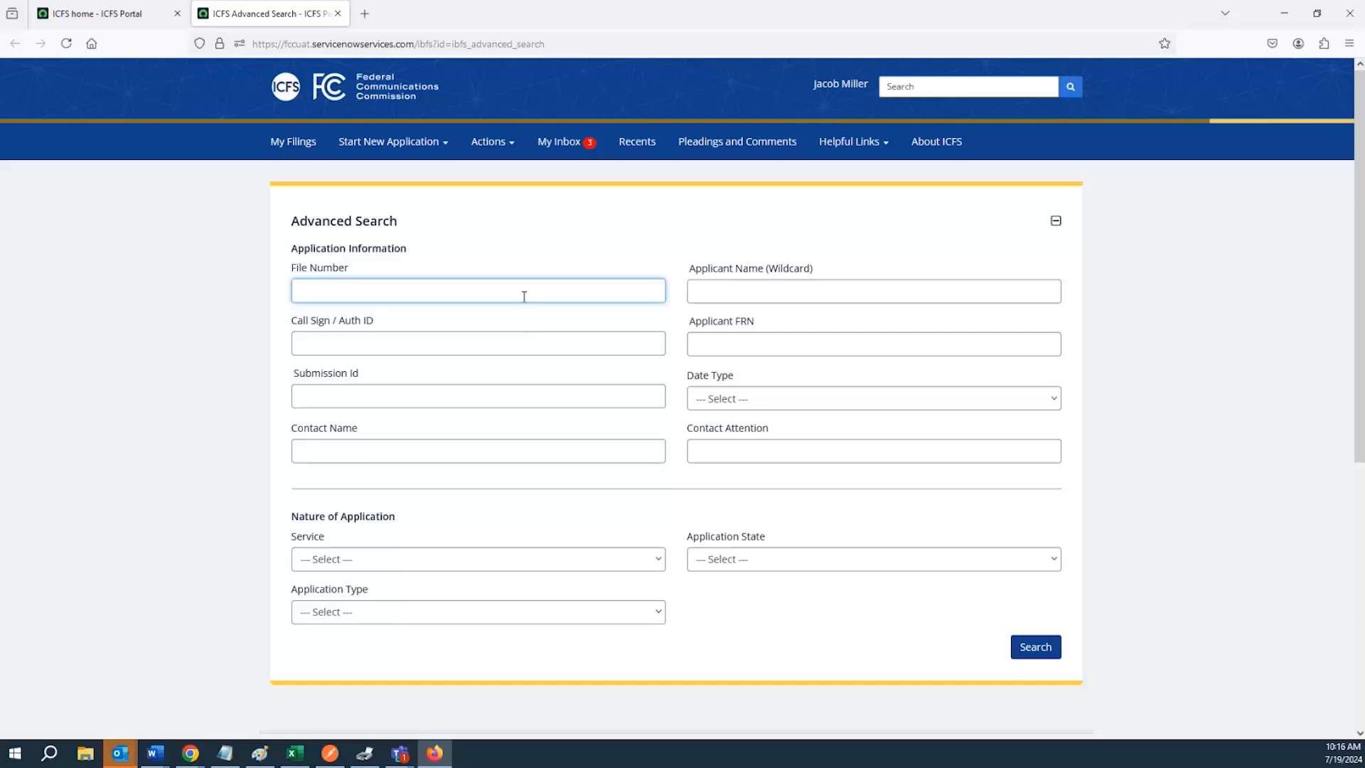
{"action": "left_click", "coordinate": [523, 295]}
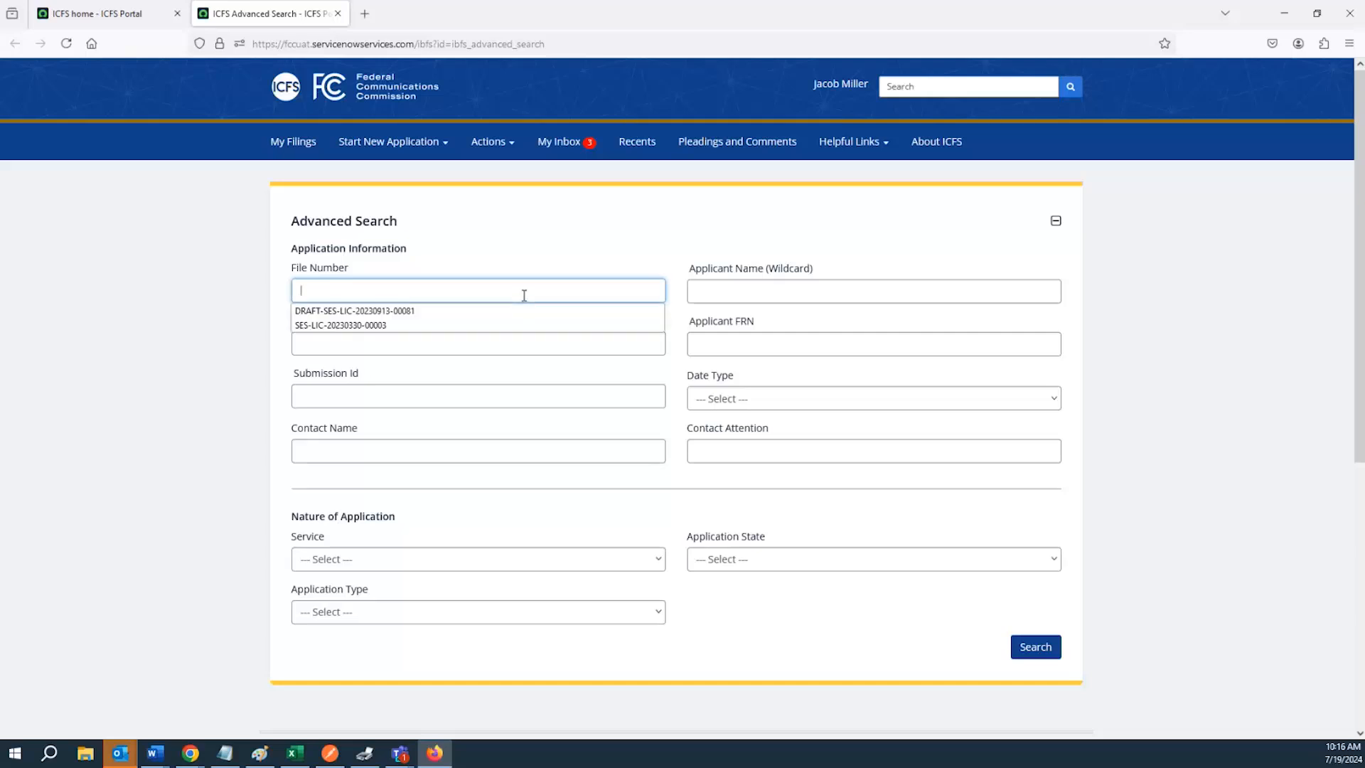
{"action": "left_click", "coordinate": [504, 348]}
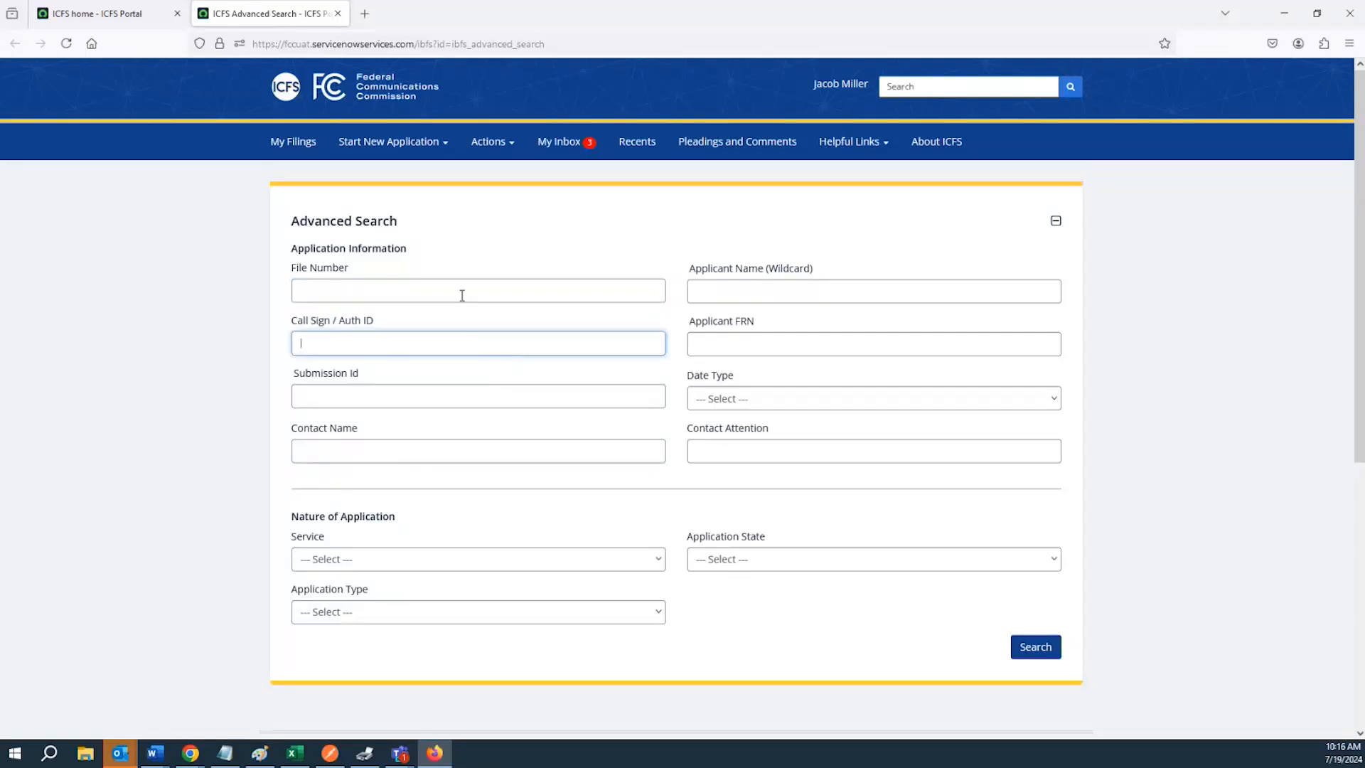
{"action": "left_click", "coordinate": [492, 561]}
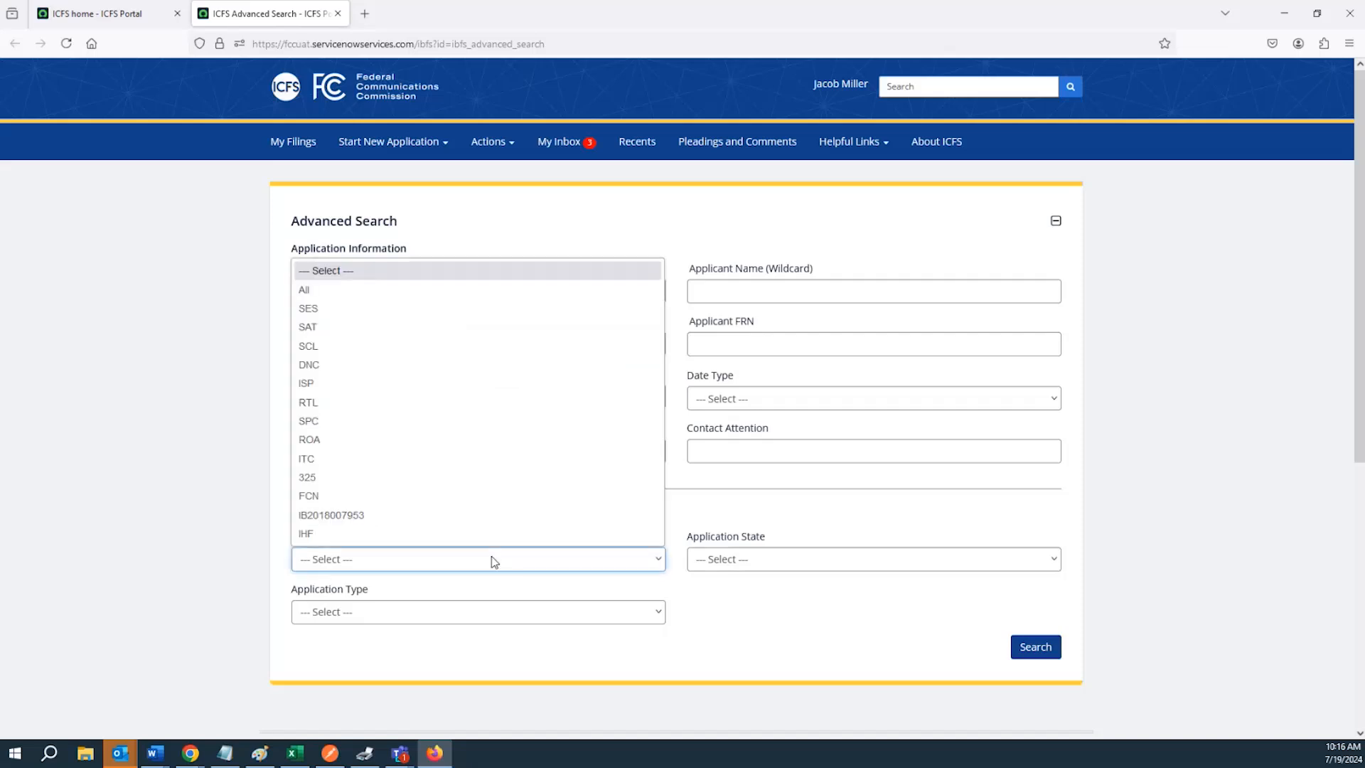
{"action": "left_click", "coordinate": [428, 560]}
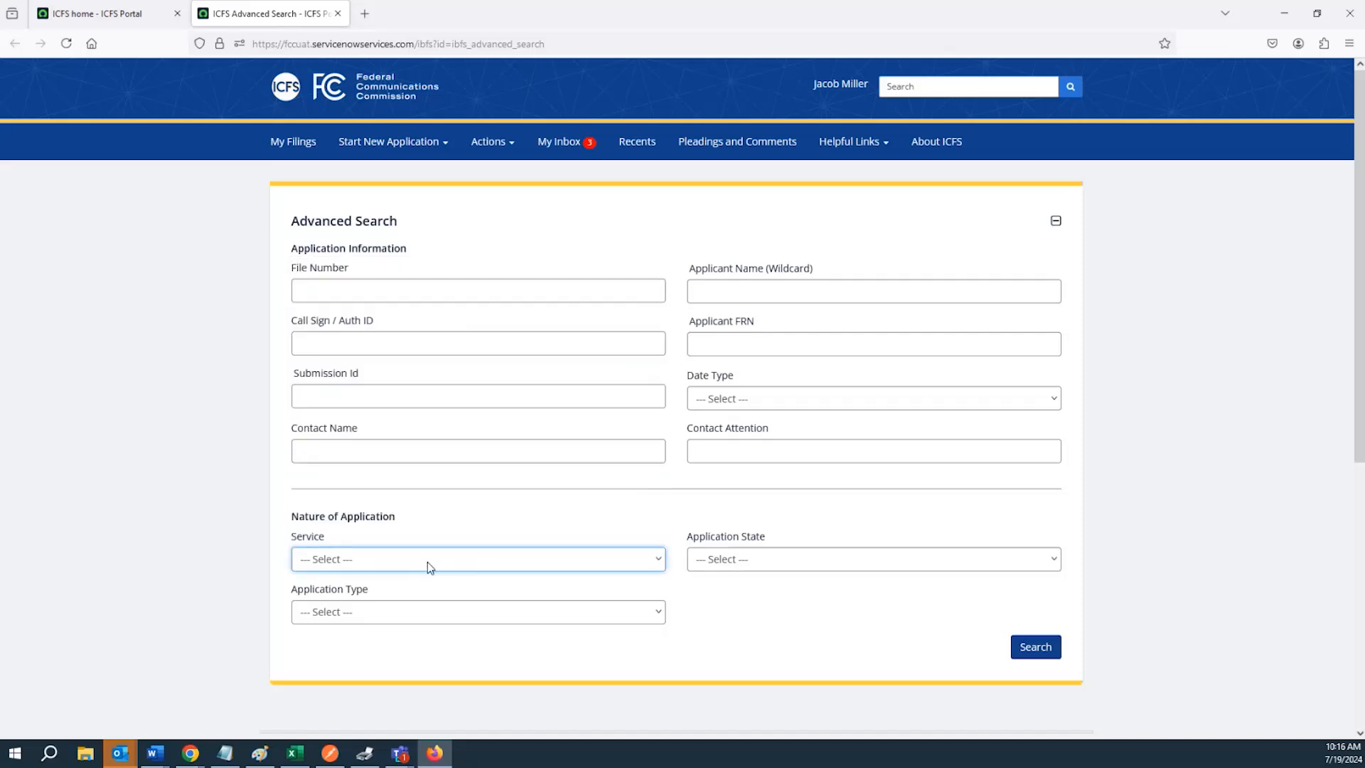
{"action": "left_click", "coordinate": [324, 561]}
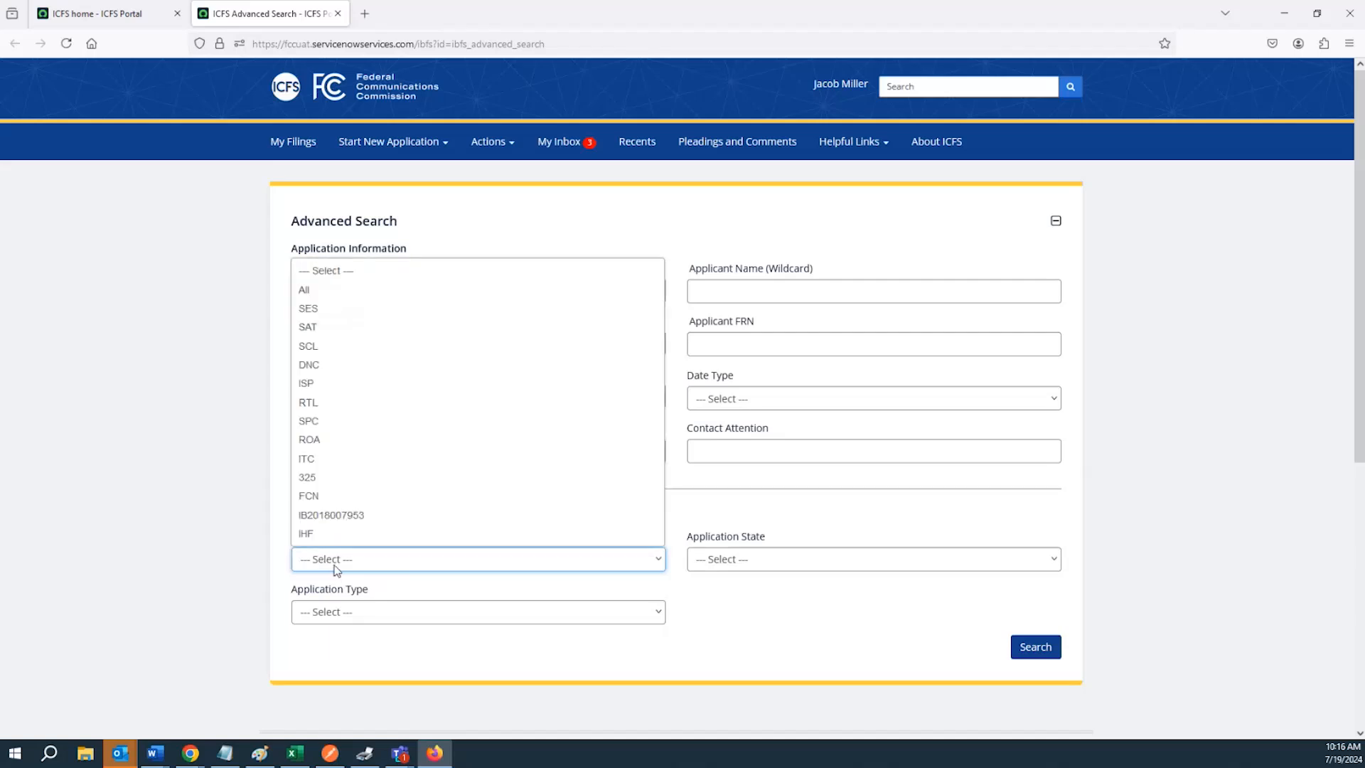
{"action": "left_click", "coordinate": [366, 314]}
{"action": "scroll", "coordinate": [375, 327], "scroll_direction": "down", "scroll_amount": 3}
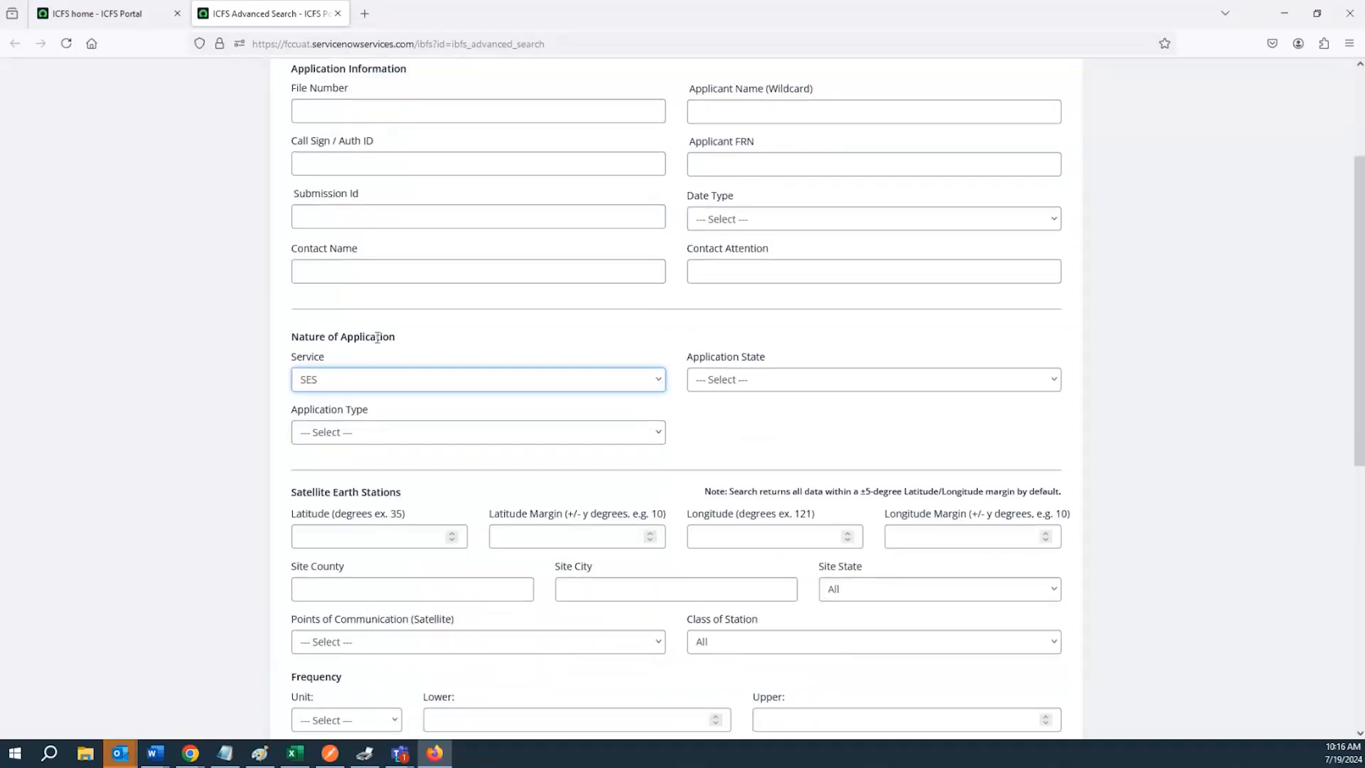
{"action": "scroll", "coordinate": [377, 336], "scroll_direction": "down", "scroll_amount": 2}
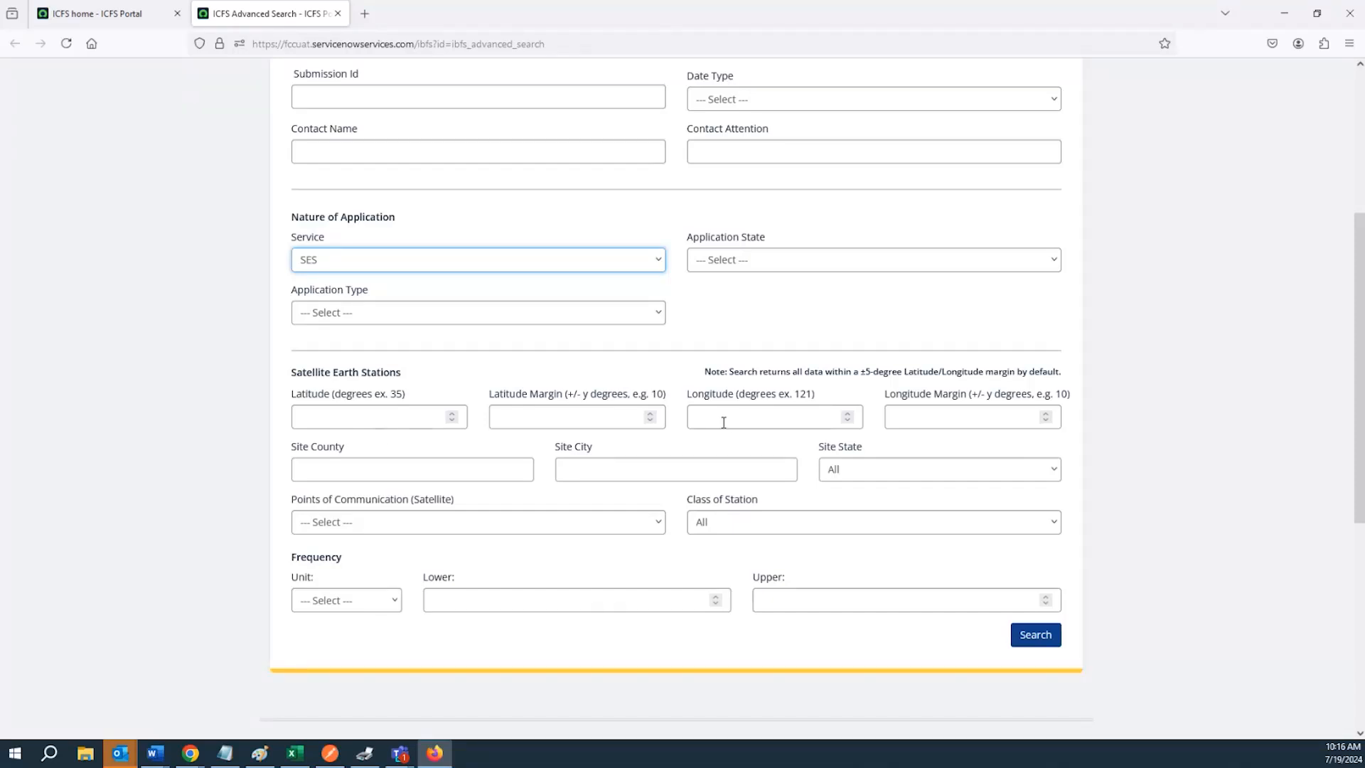
Examine the Satellite Earth Stations search fields and the Points of Communication and Class of Station options
{"action": "left_click", "coordinate": [592, 423]}
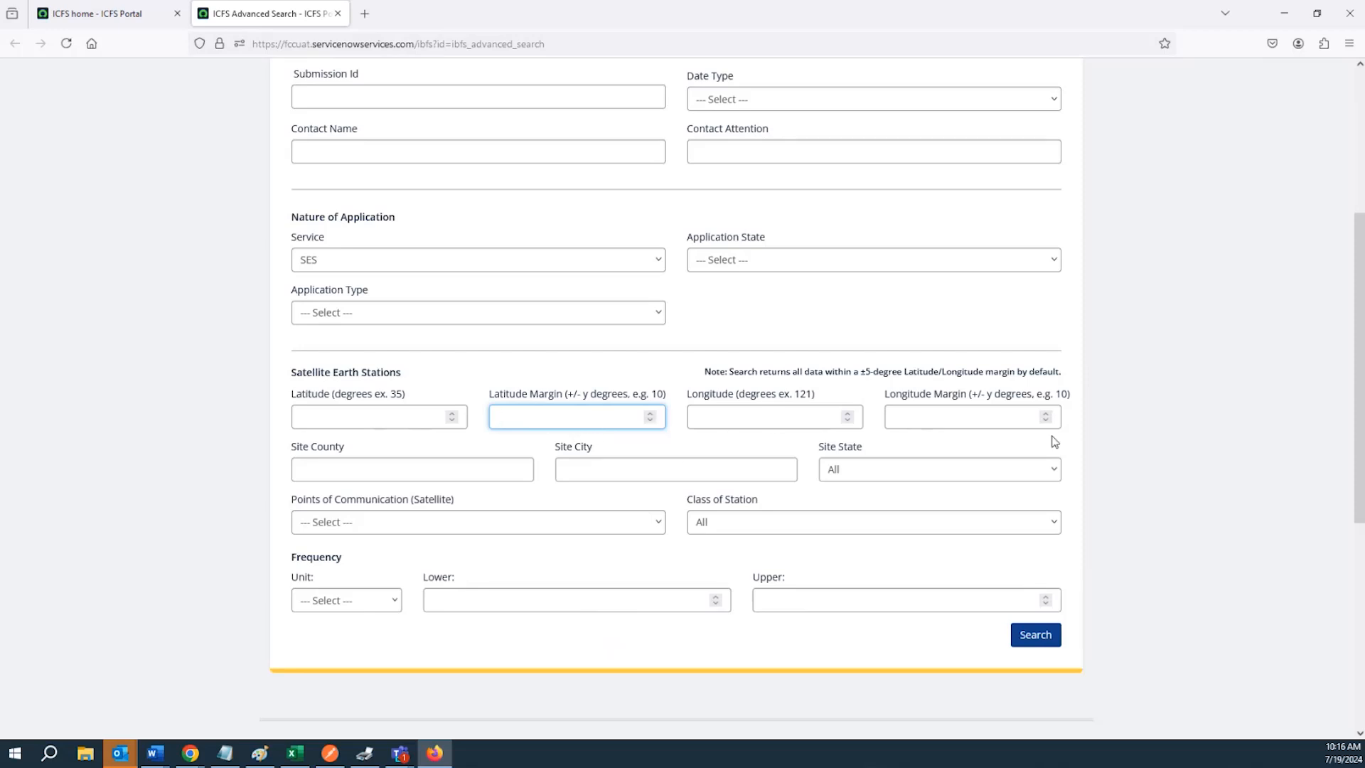
{"action": "left_click", "coordinate": [1010, 418]}
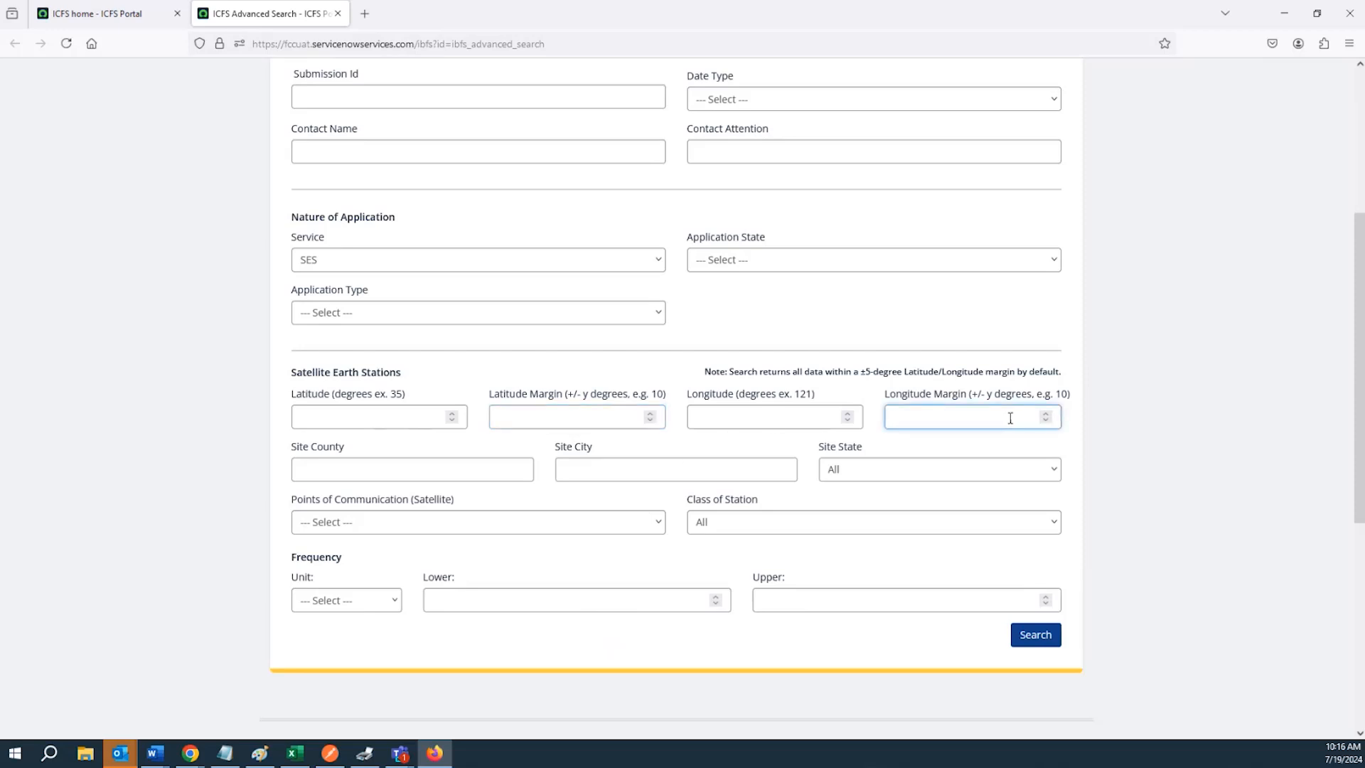
{"action": "left_click", "coordinate": [561, 412]}
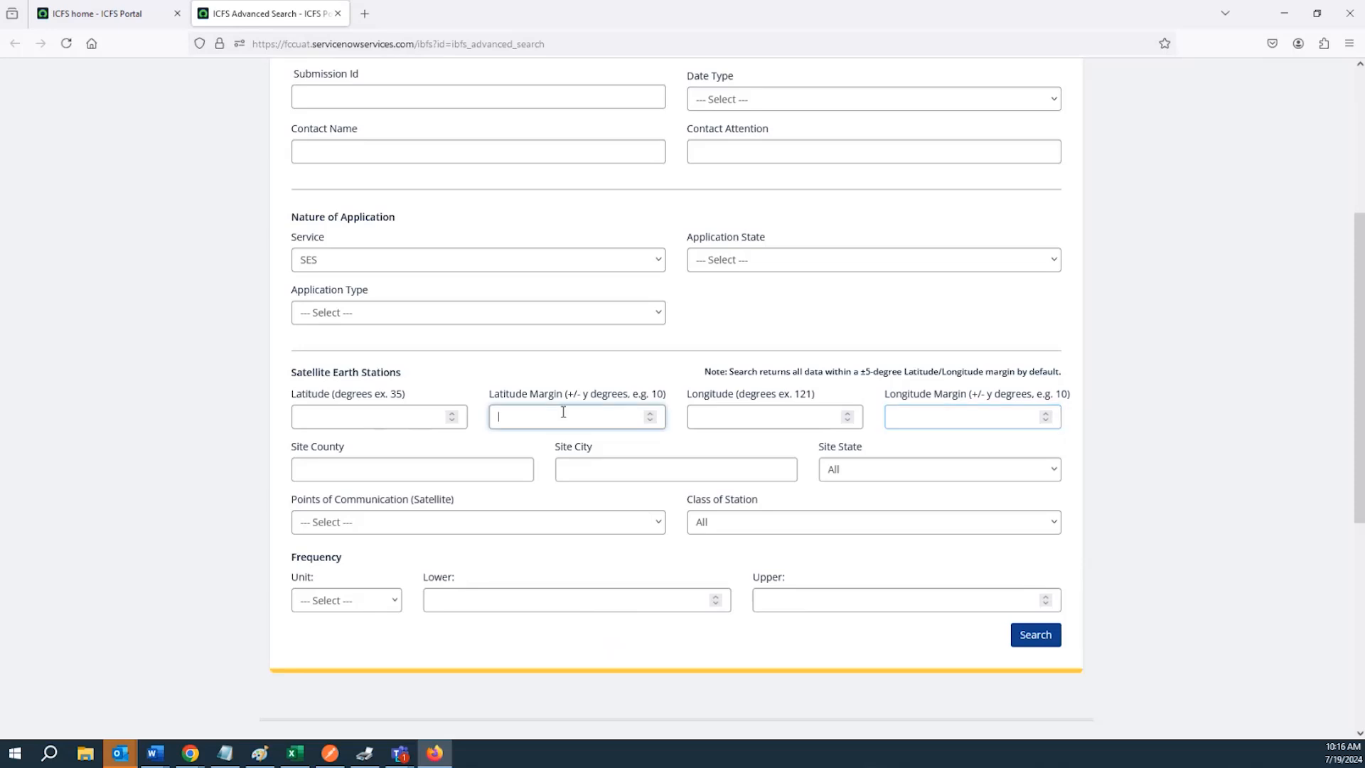
{"action": "left_click", "coordinate": [980, 417]}
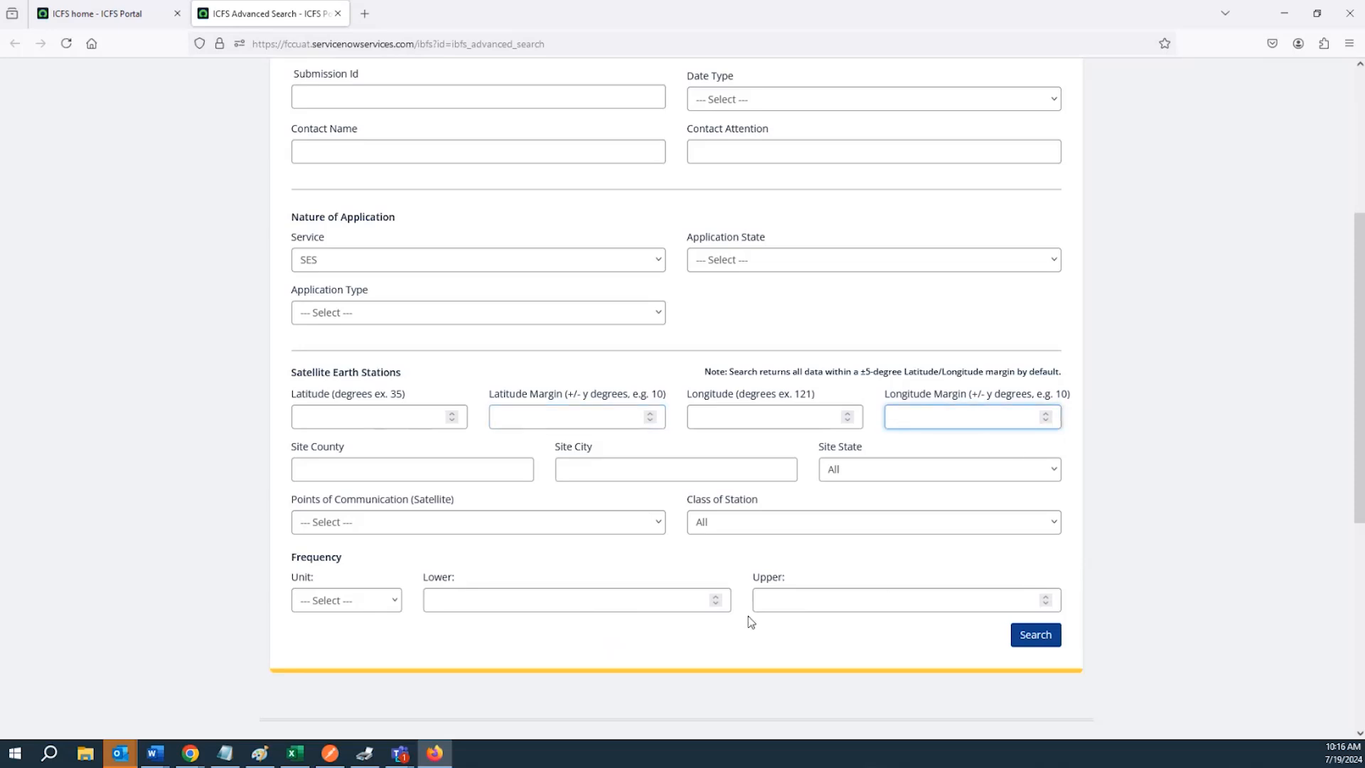
{"action": "left_click", "coordinate": [511, 473]}
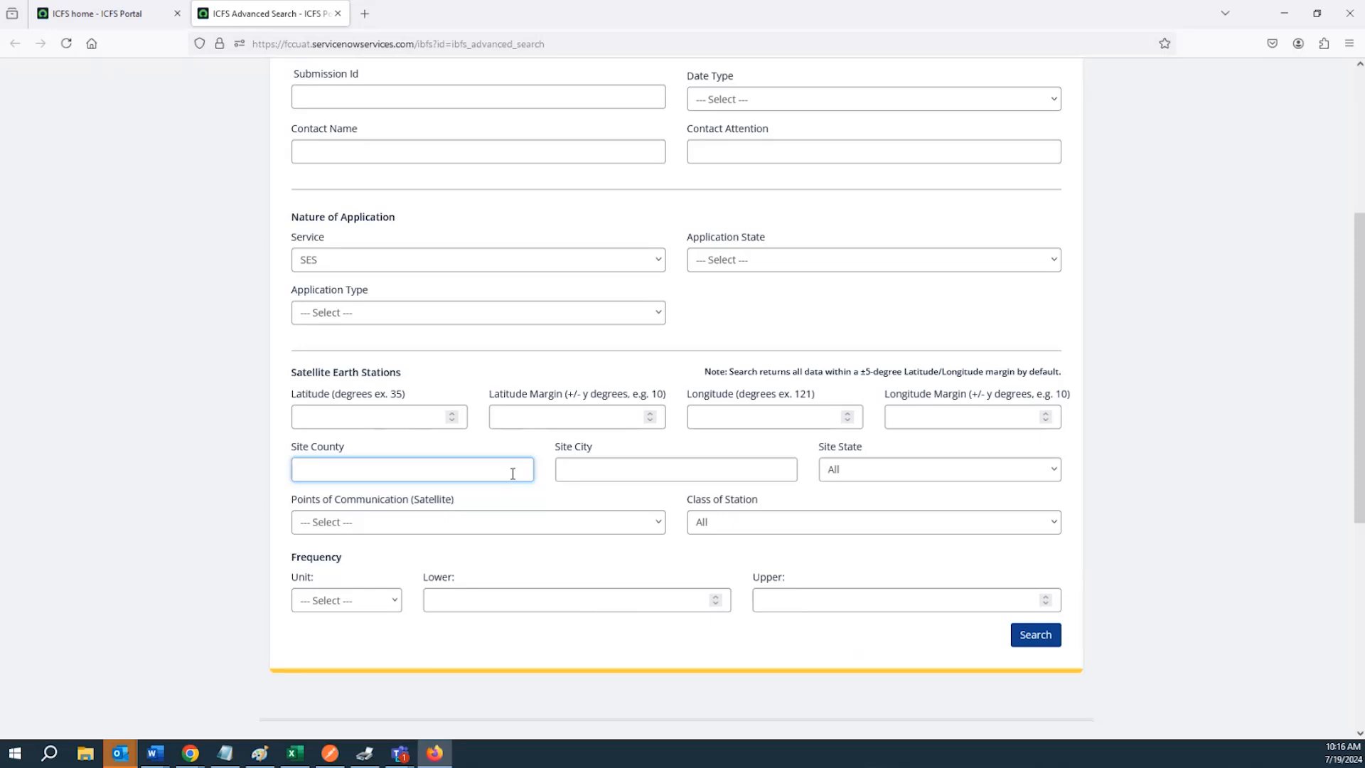
{"action": "left_click", "coordinate": [613, 478]}
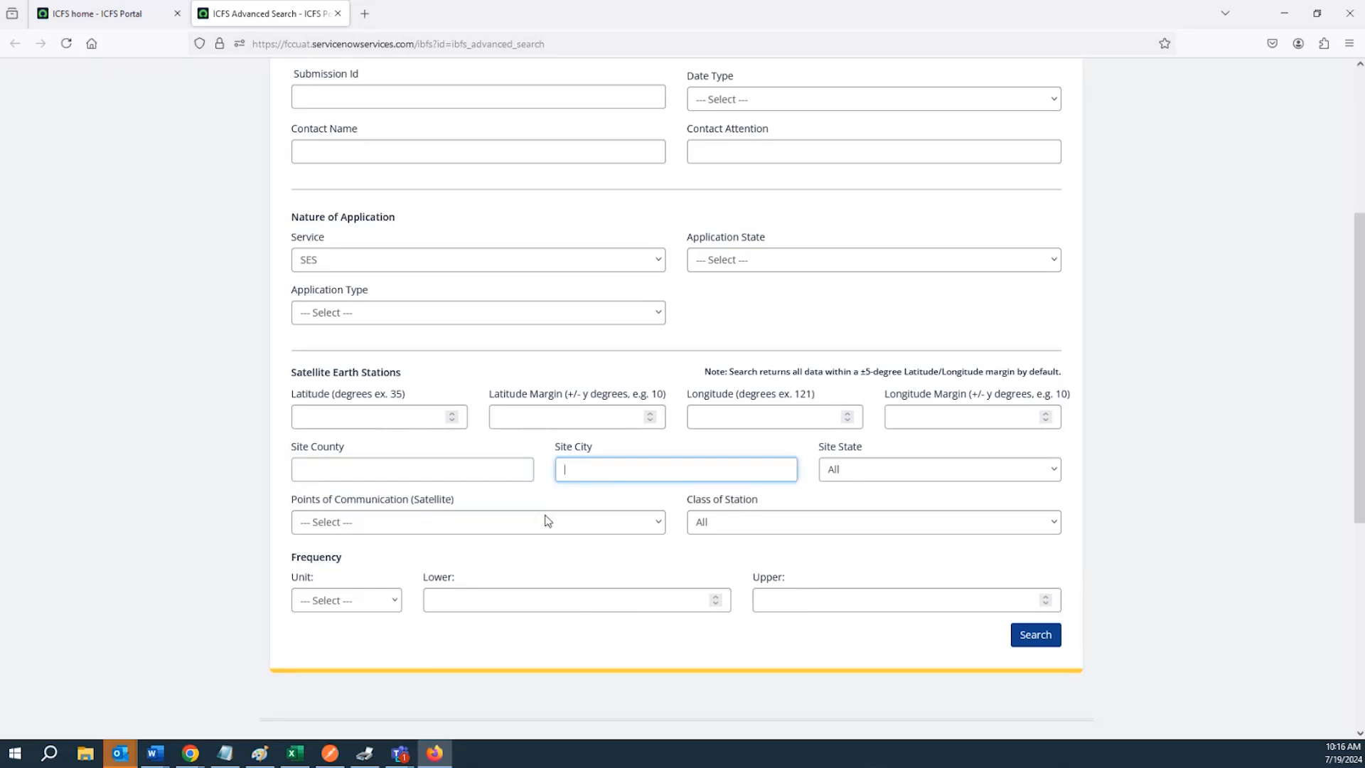
{"action": "left_click", "coordinate": [451, 522]}
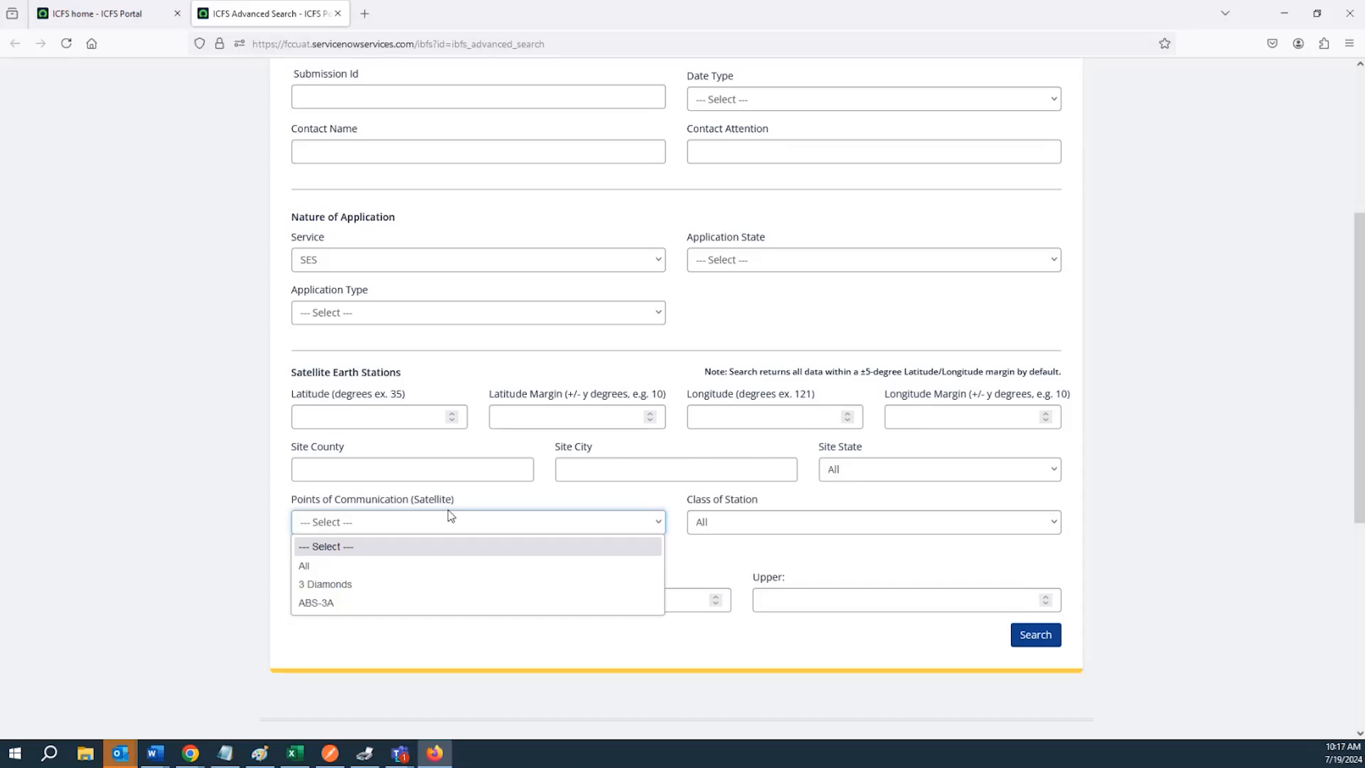
{"action": "left_click", "coordinate": [765, 522]}
{"action": "left_click", "coordinate": [762, 529]}
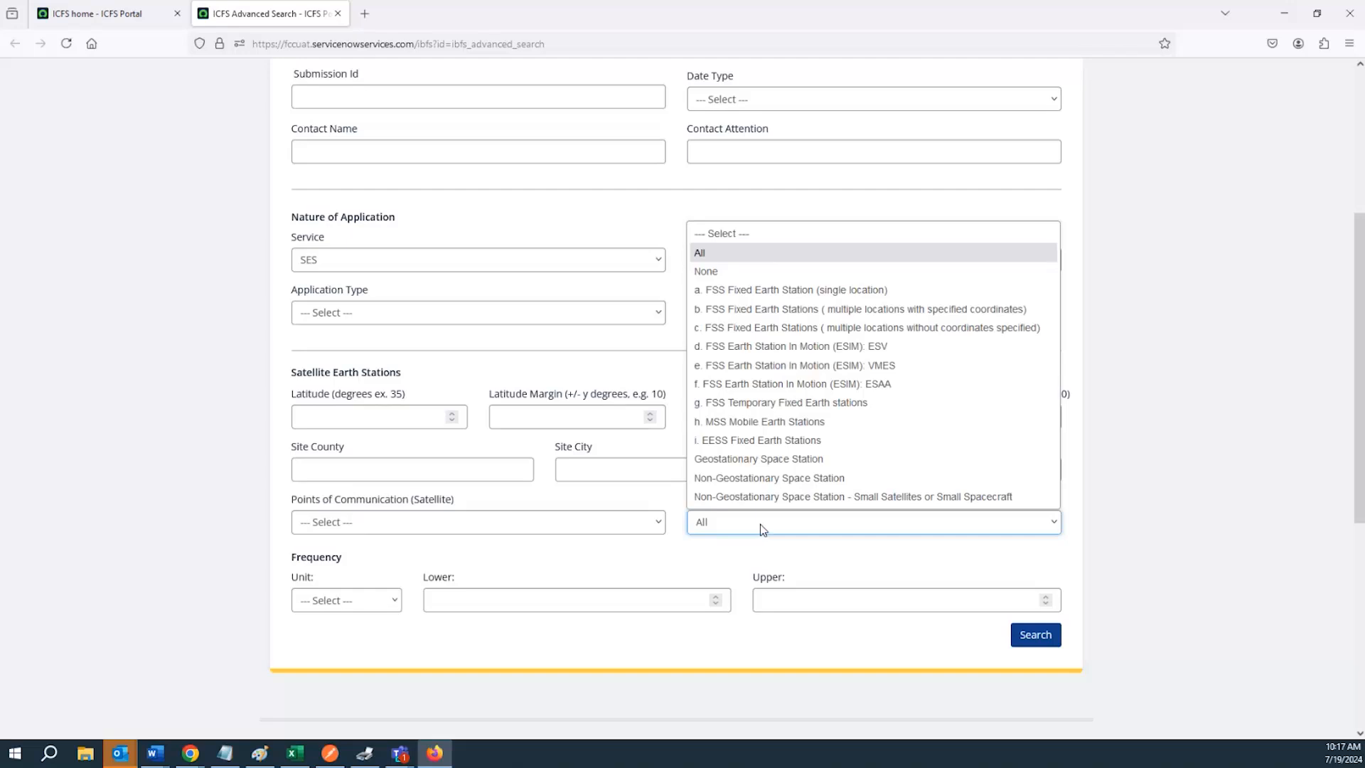
{"action": "left_click", "coordinate": [759, 530]}
{"action": "left_click", "coordinate": [440, 595]}
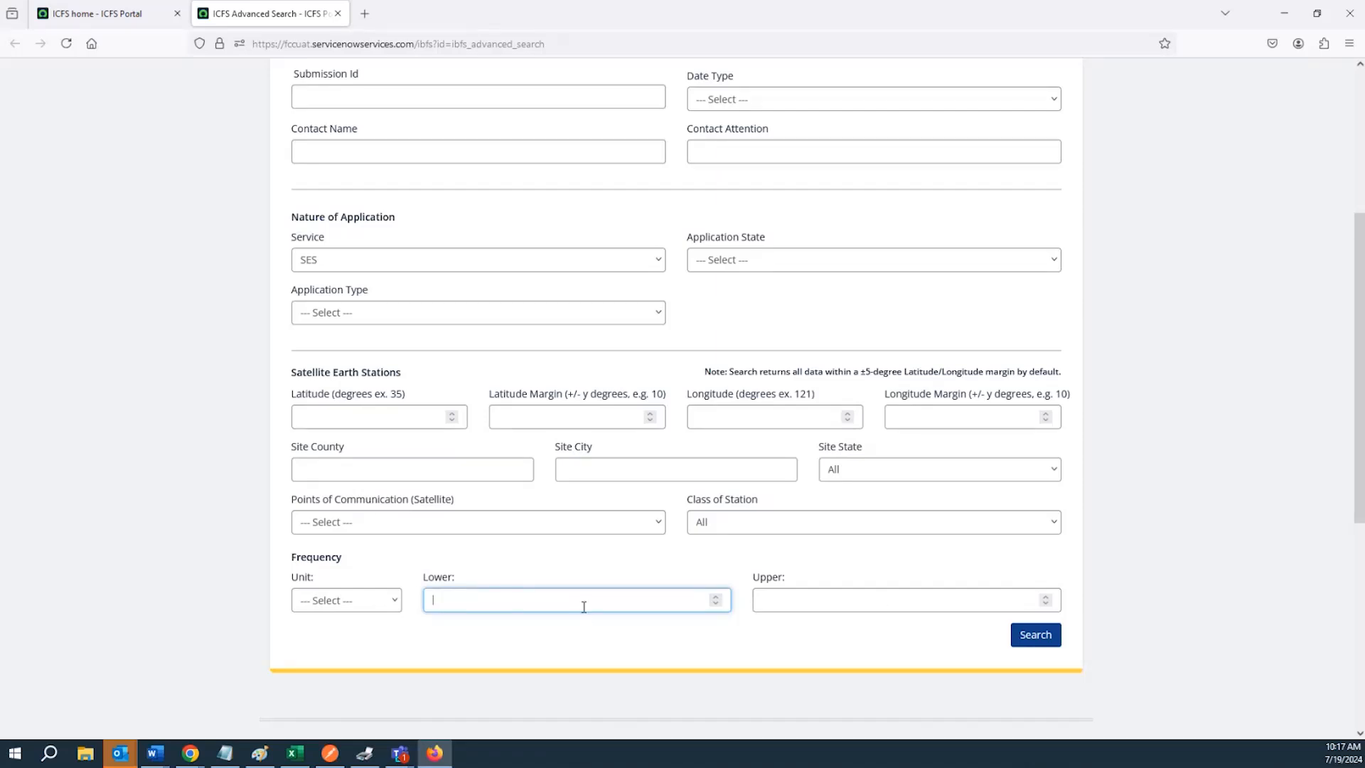
{"action": "left_click", "coordinate": [830, 602]}
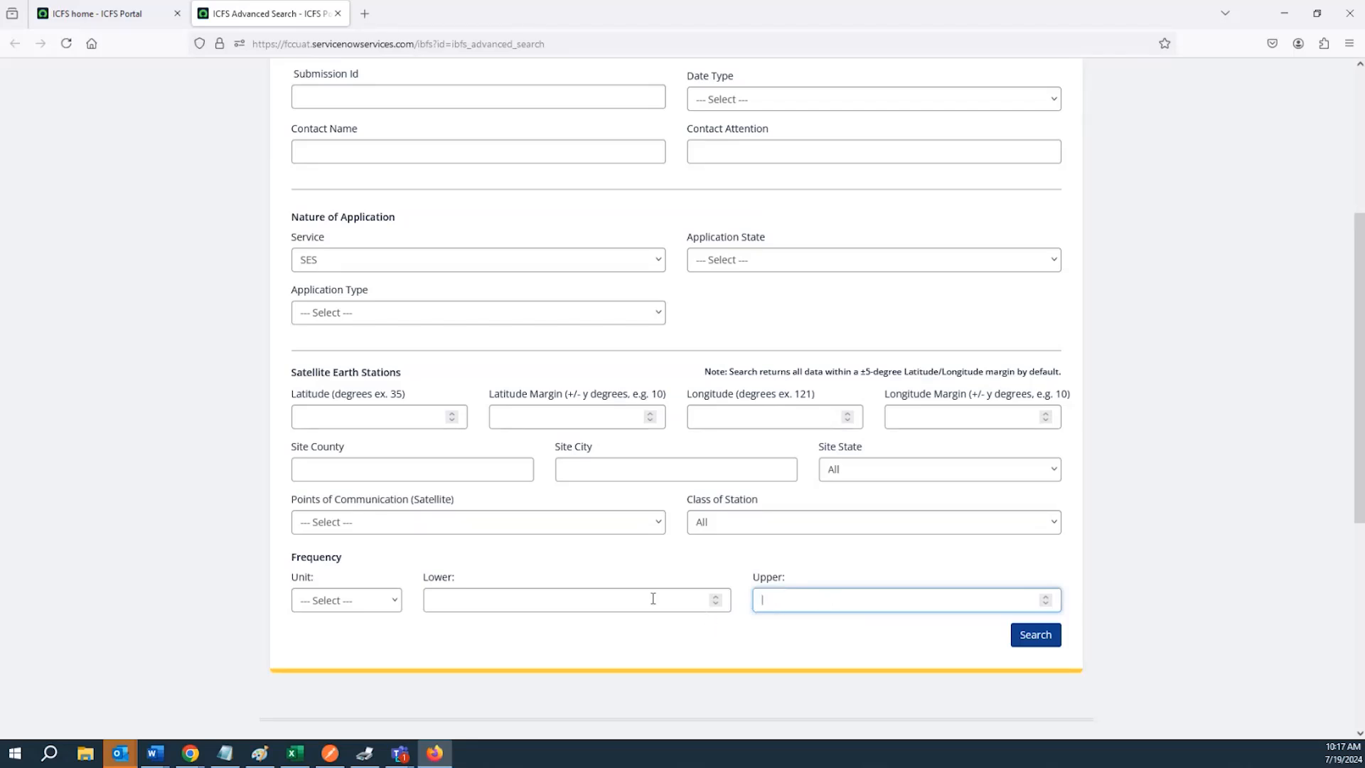
{"action": "left_click", "coordinate": [648, 601]}
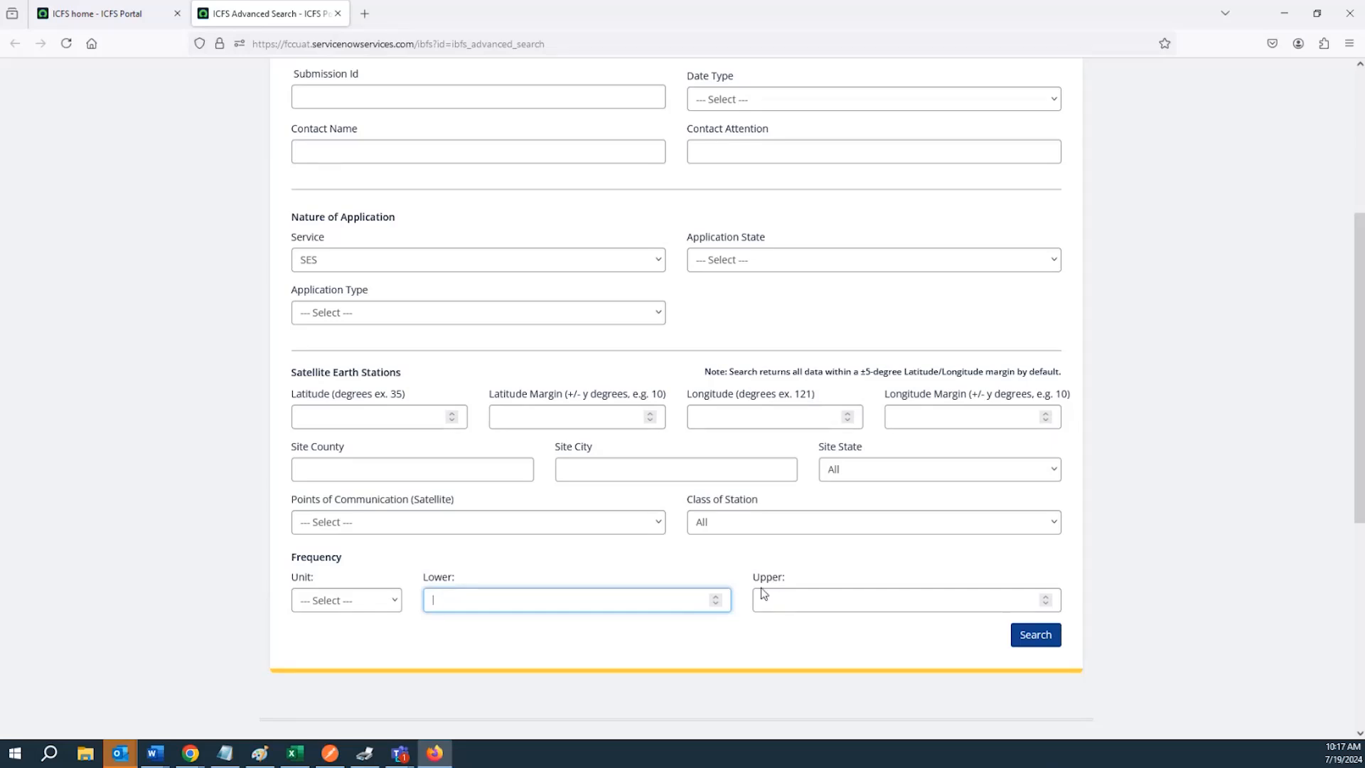
Choose 3 Diamonds as the point of communication and run the search
{"action": "left_click", "coordinate": [440, 467]}
{"action": "left_click", "coordinate": [452, 522]}
{"action": "left_click", "coordinate": [400, 583]}
{"action": "left_click", "coordinate": [1035, 640]}
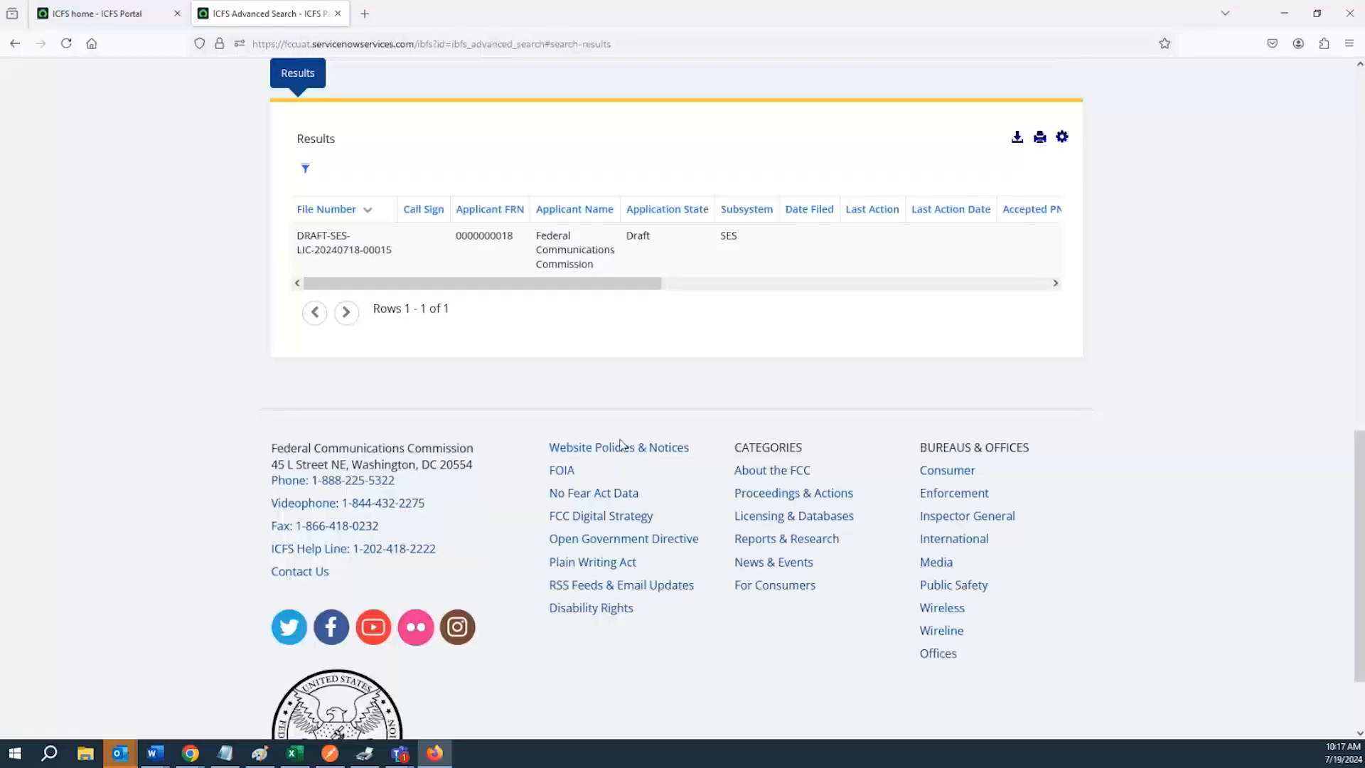
{"action": "scroll", "coordinate": [610, 439], "scroll_direction": "up", "scroll_amount": 3}
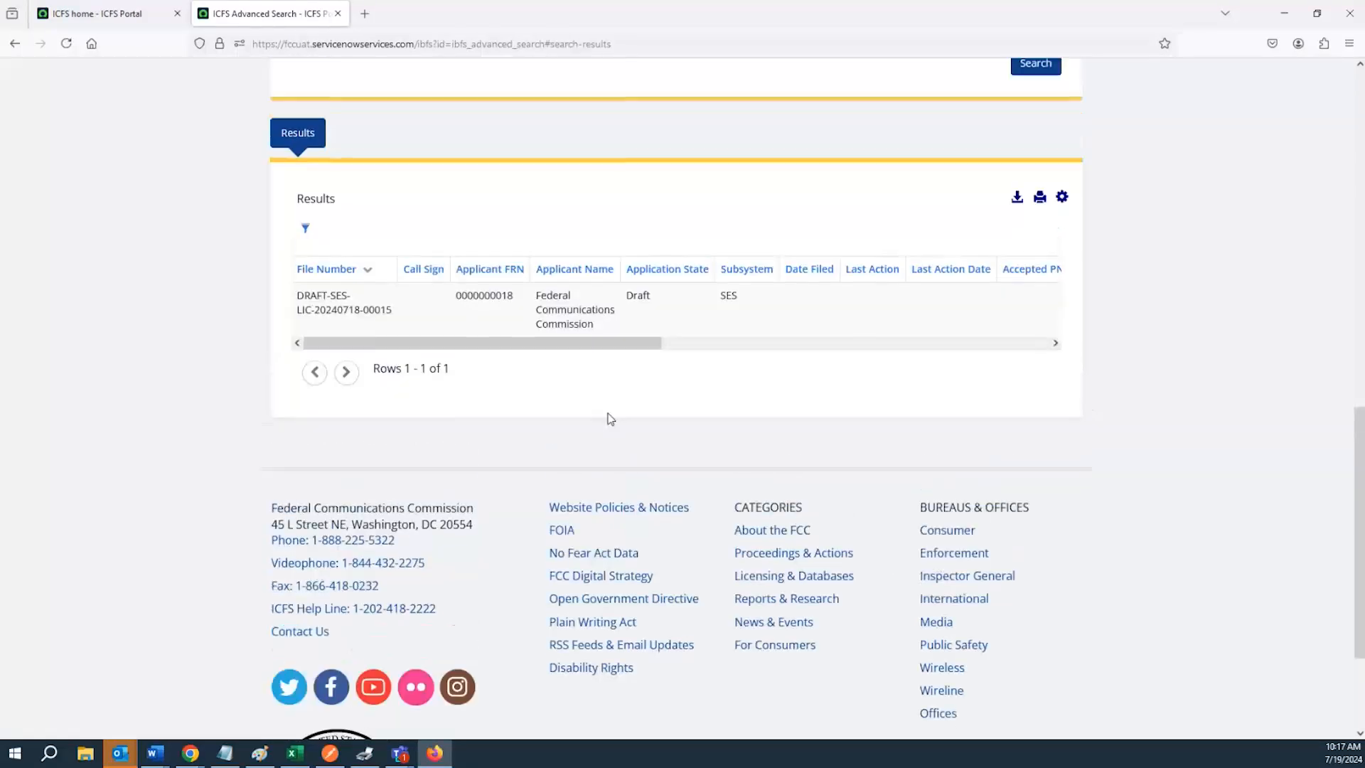
Scroll through the columns of the search result for the matching application
{"action": "left_click_drag", "start_coordinate": [579, 519], "coordinate": [959, 540]}
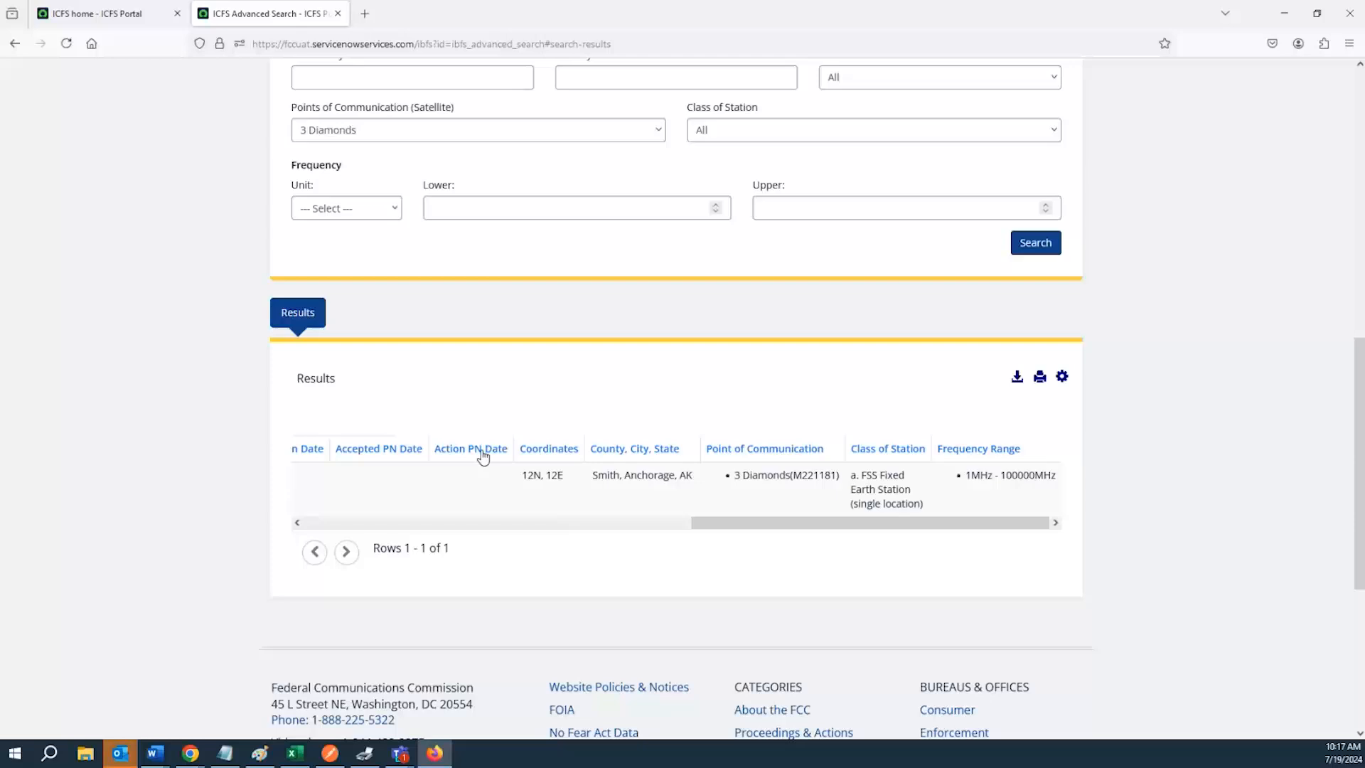
{"action": "scroll", "coordinate": [490, 452], "scroll_direction": "up", "scroll_amount": 3}
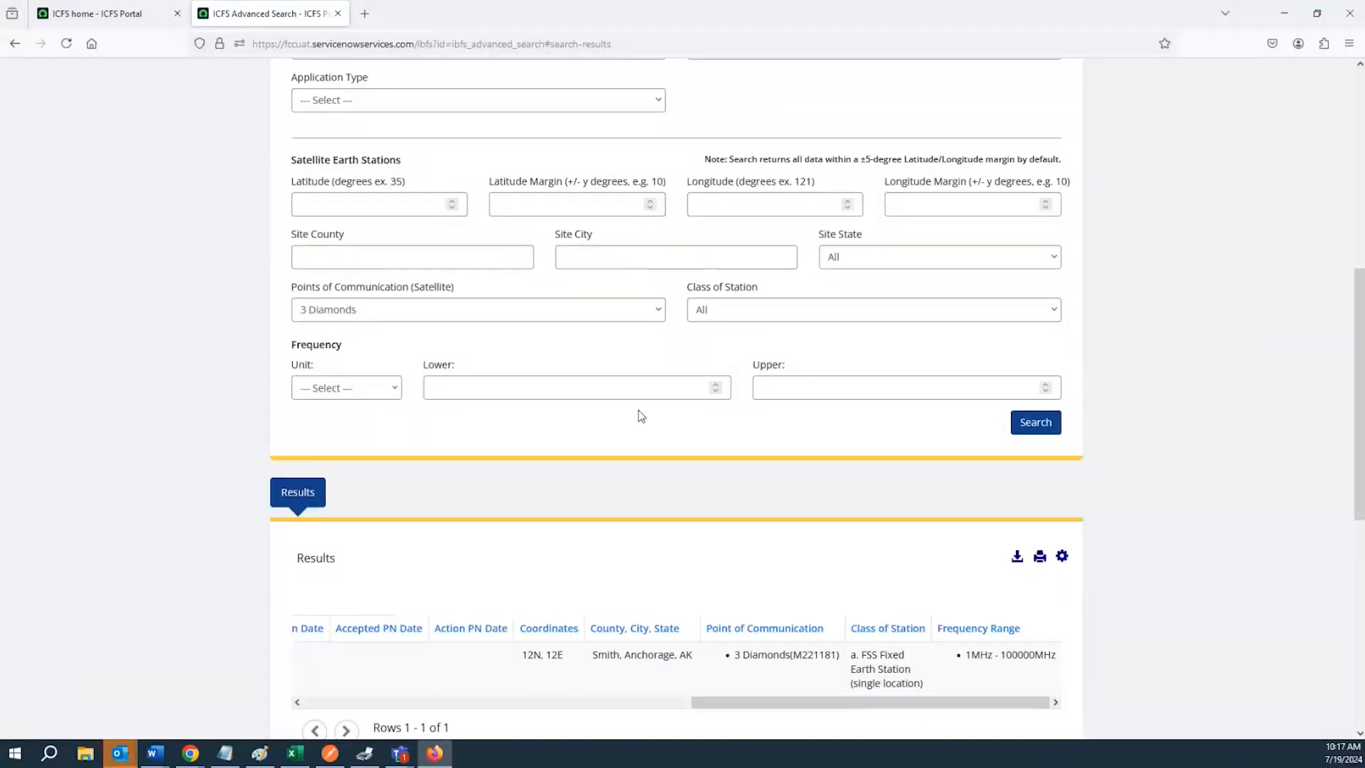
{"action": "scroll", "coordinate": [640, 415], "scroll_direction": "down", "scroll_amount": 2}
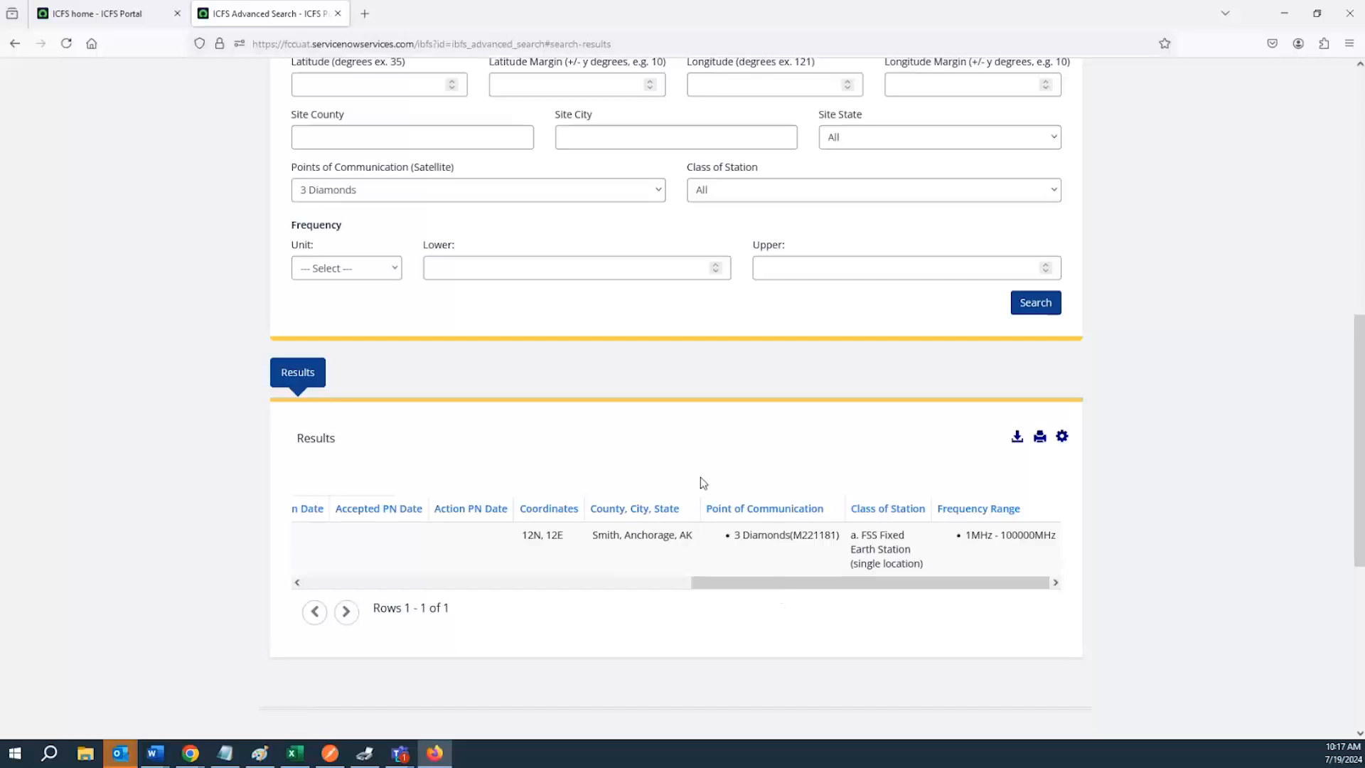
{"action": "scroll", "coordinate": [701, 476], "scroll_direction": "up", "scroll_amount": 10}
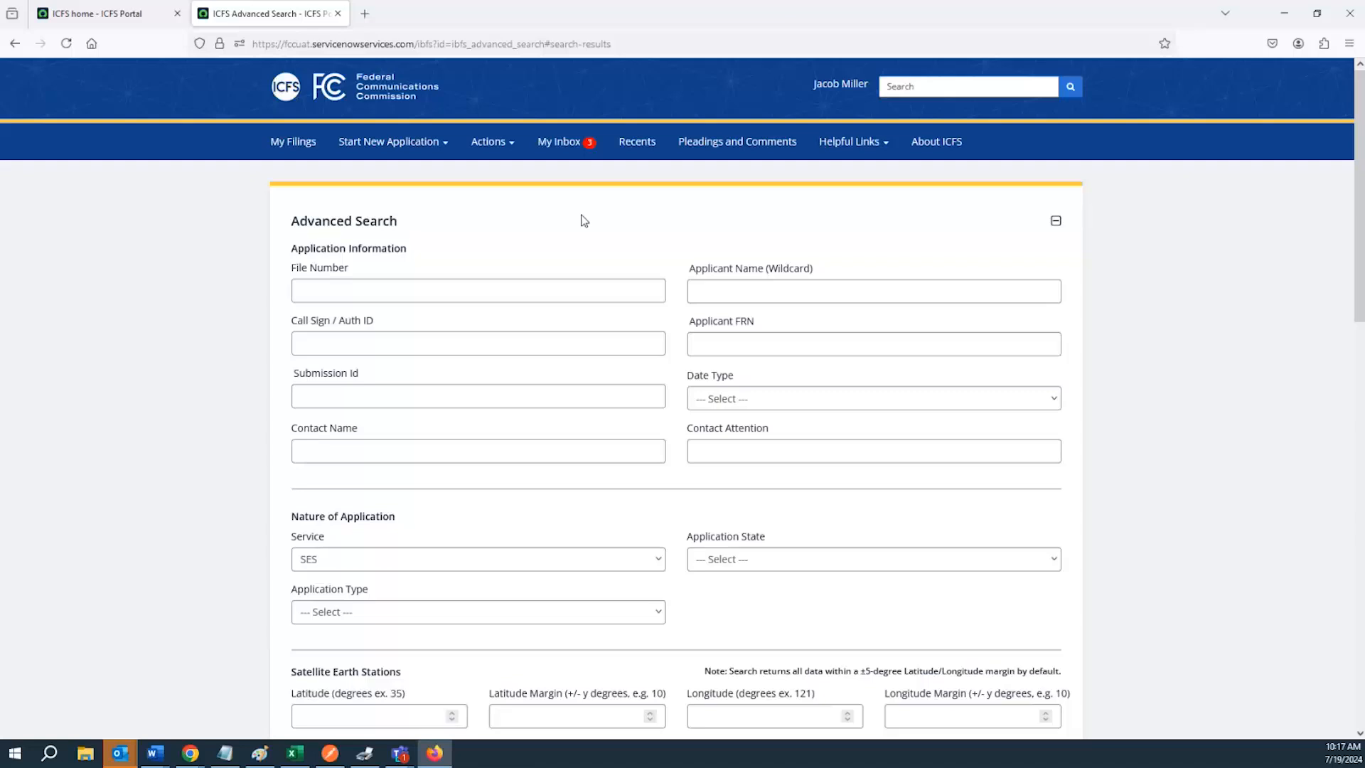
Open the Helpful Links page and highlight the ICFS Help Line phone number and e-mail address
{"action": "left_click", "coordinate": [858, 142]}
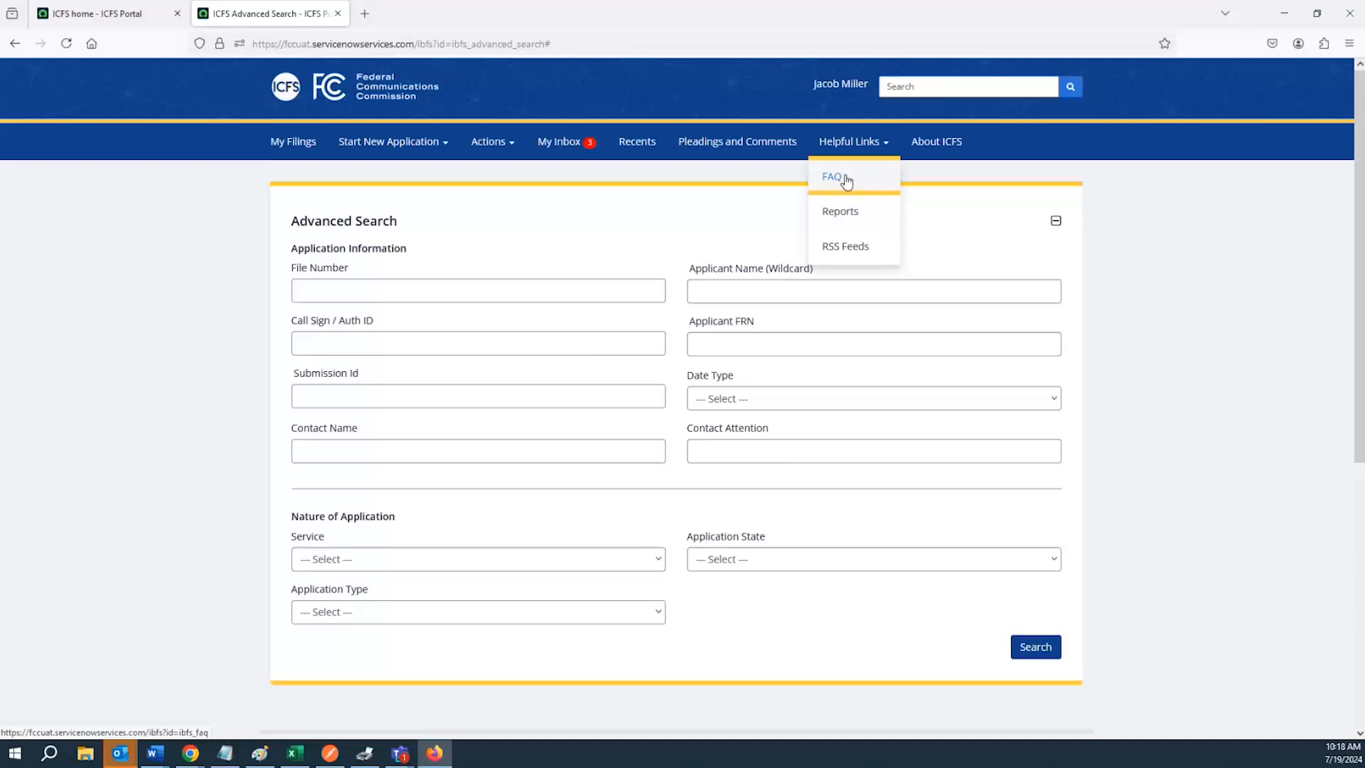
{"action": "left_click", "coordinate": [845, 181]}
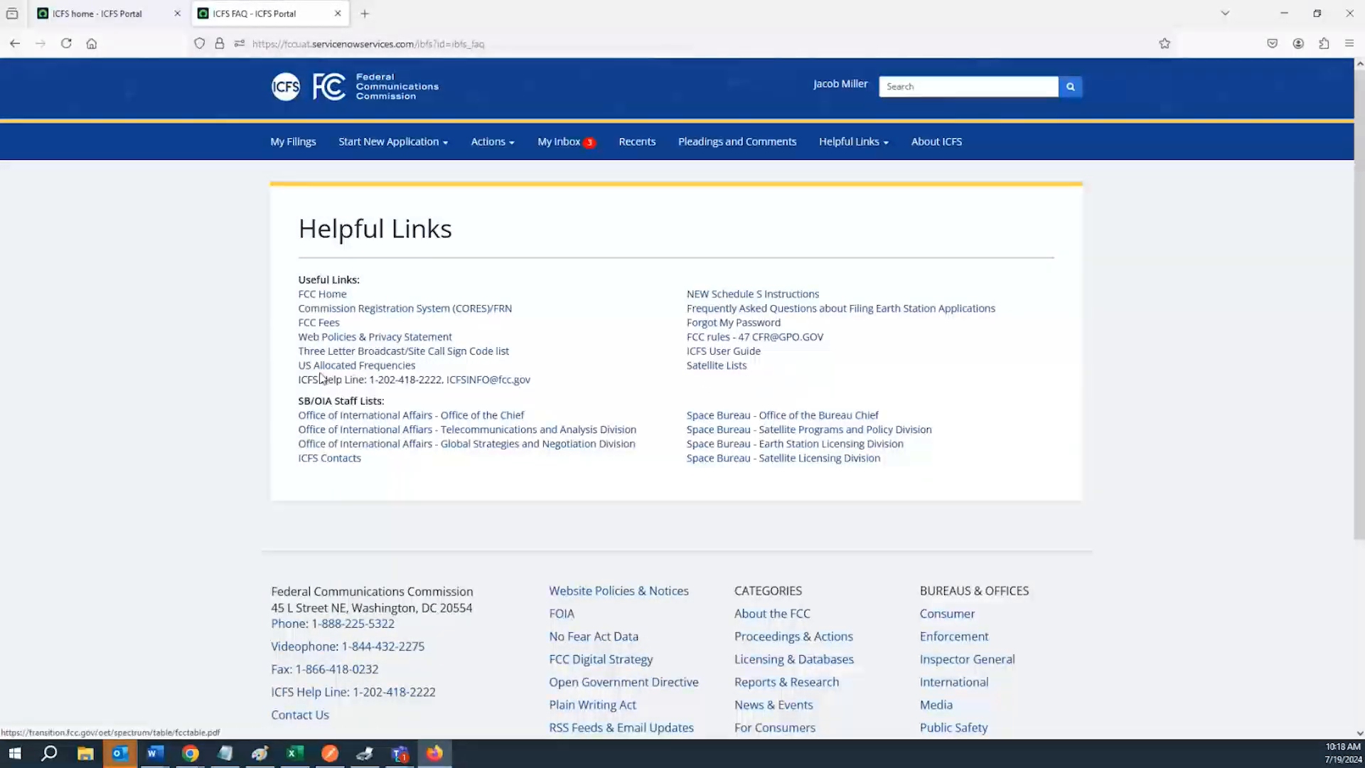
{"action": "left_click_drag", "start_coordinate": [367, 382], "coordinate": [438, 381]}
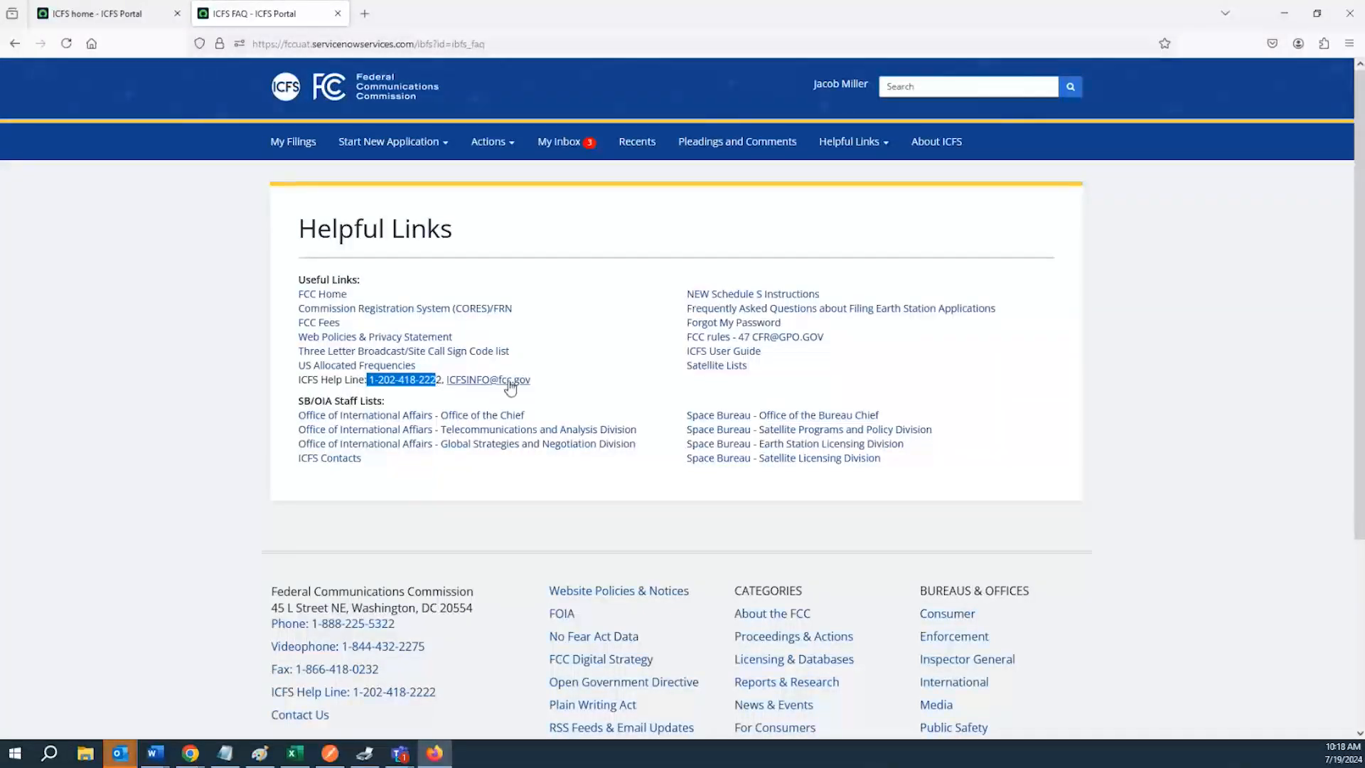
{"action": "left_click_drag", "start_coordinate": [551, 383], "coordinate": [446, 379]}
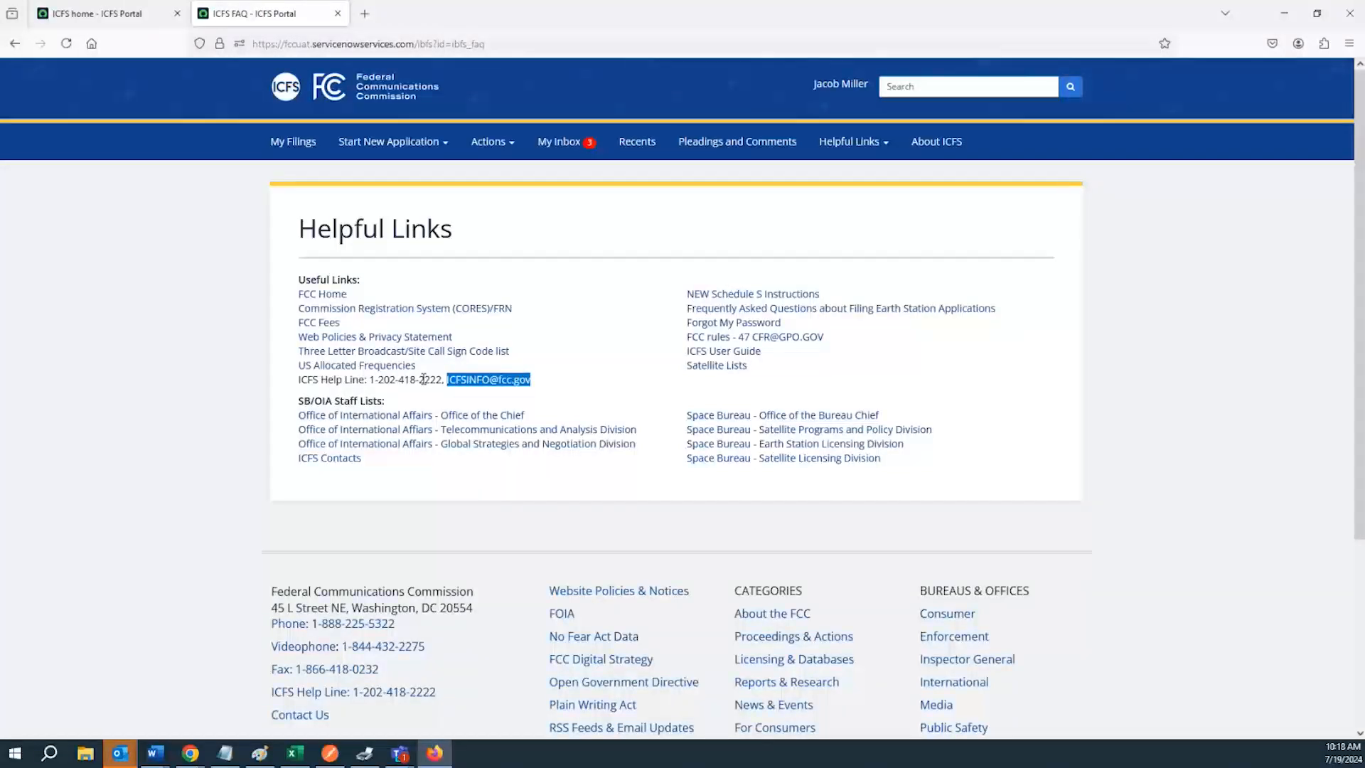
{"action": "left_click_drag", "start_coordinate": [420, 379], "coordinate": [415, 379]}
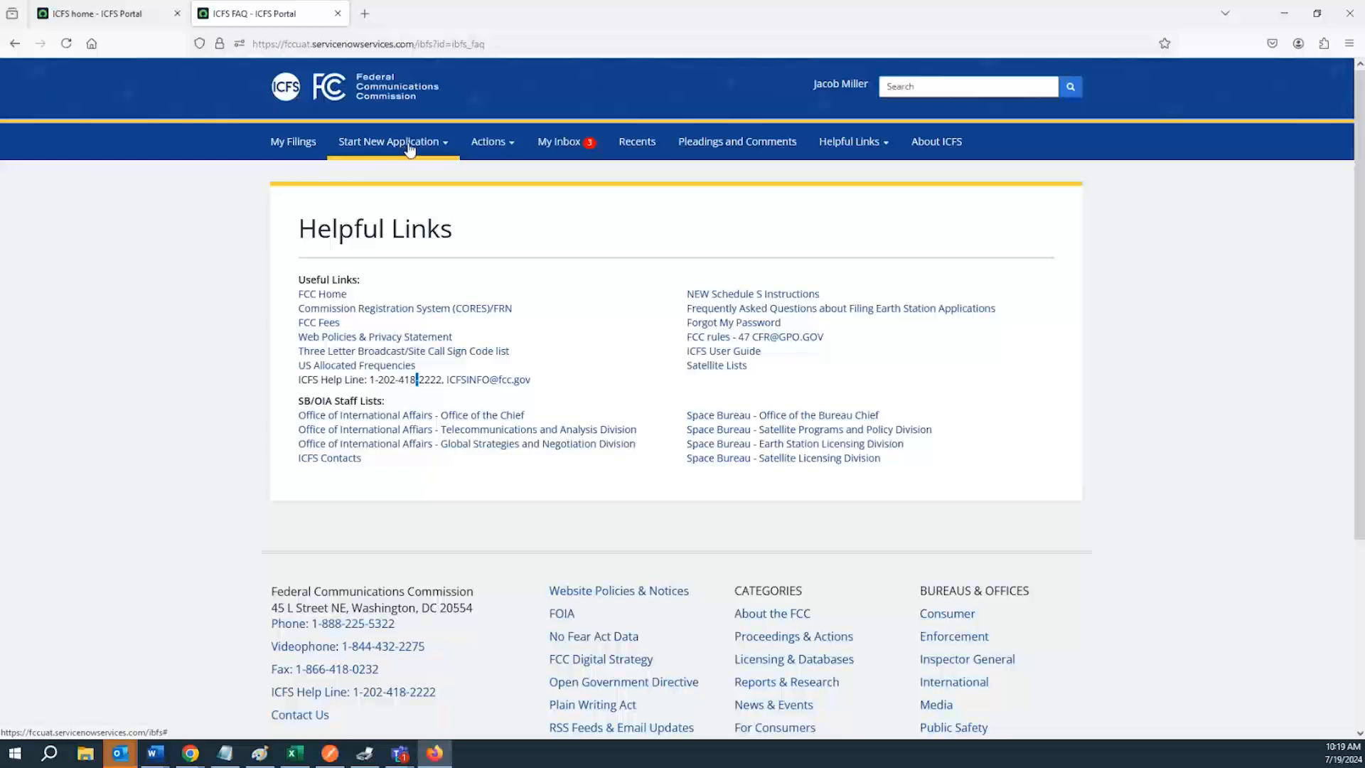
Open My Inbox to view the unread filing status messages
{"action": "left_click", "coordinate": [559, 142]}
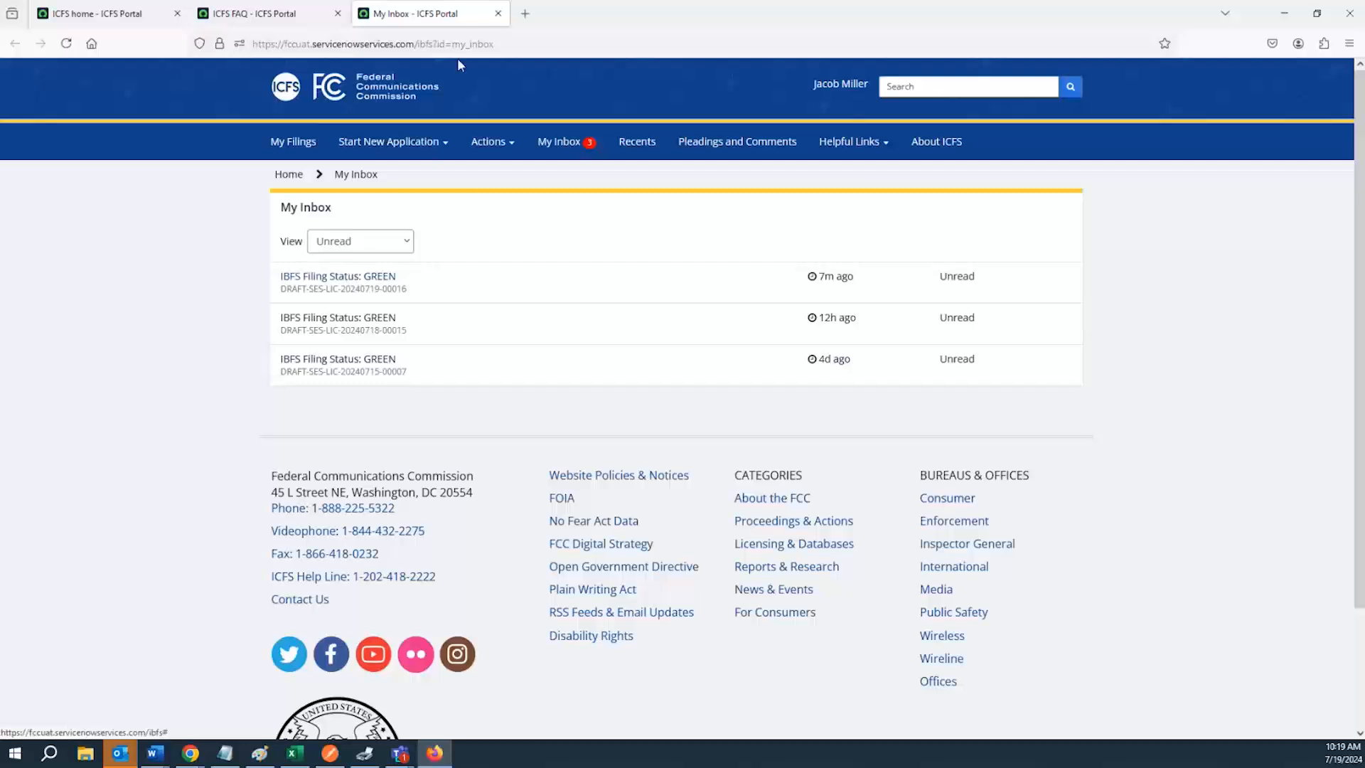
Open My Filings and scroll through its Drafts, Pending Payments, Pending Review and Current sections
{"action": "left_click", "coordinate": [498, 13]}
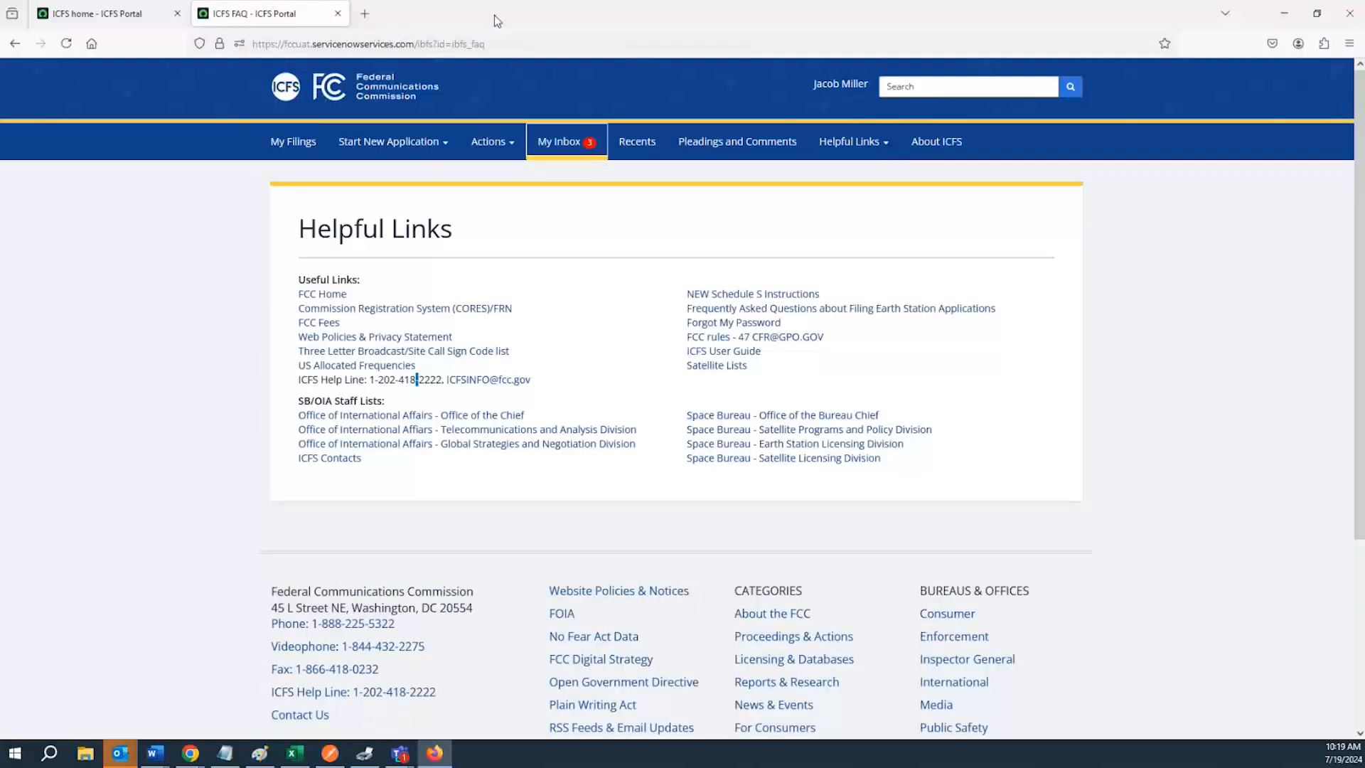
{"action": "left_click", "coordinate": [290, 146]}
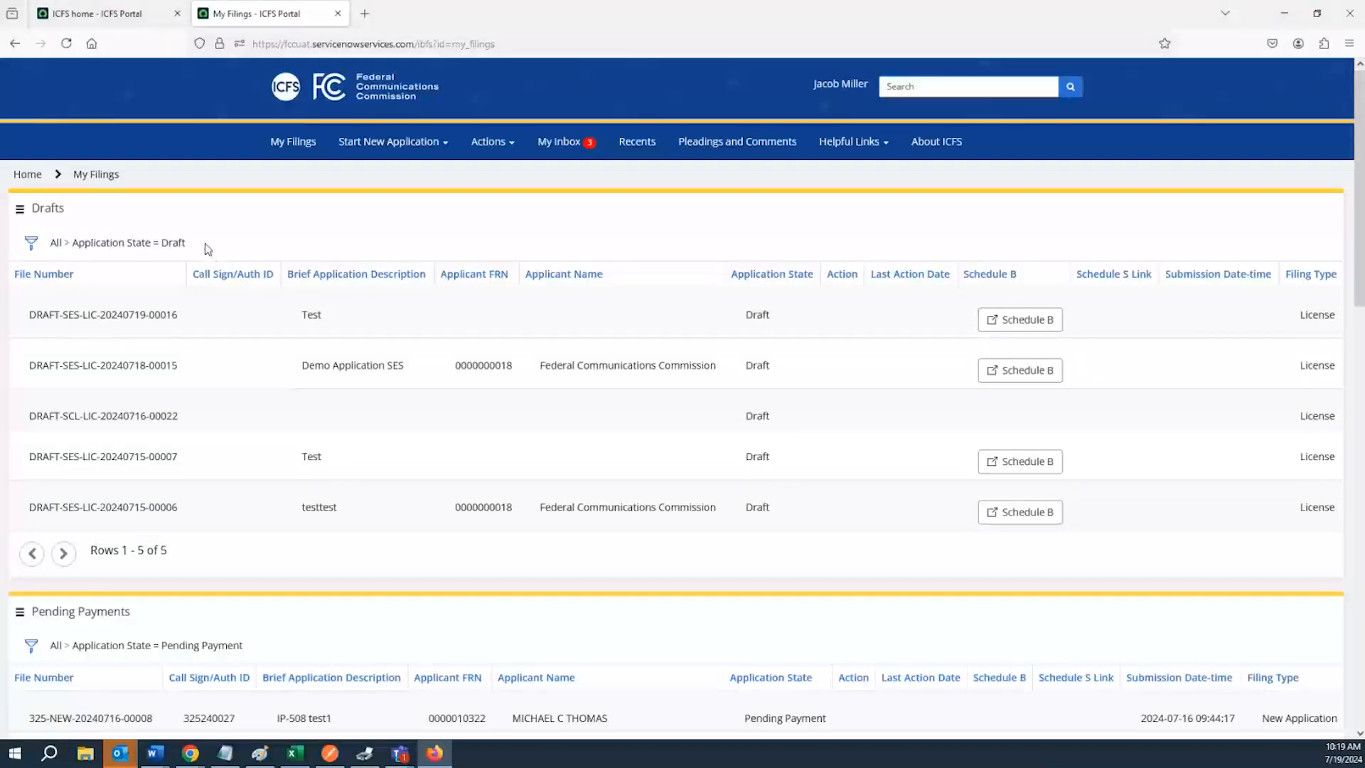
{"action": "scroll", "coordinate": [152, 310], "scroll_direction": "down", "scroll_amount": 5}
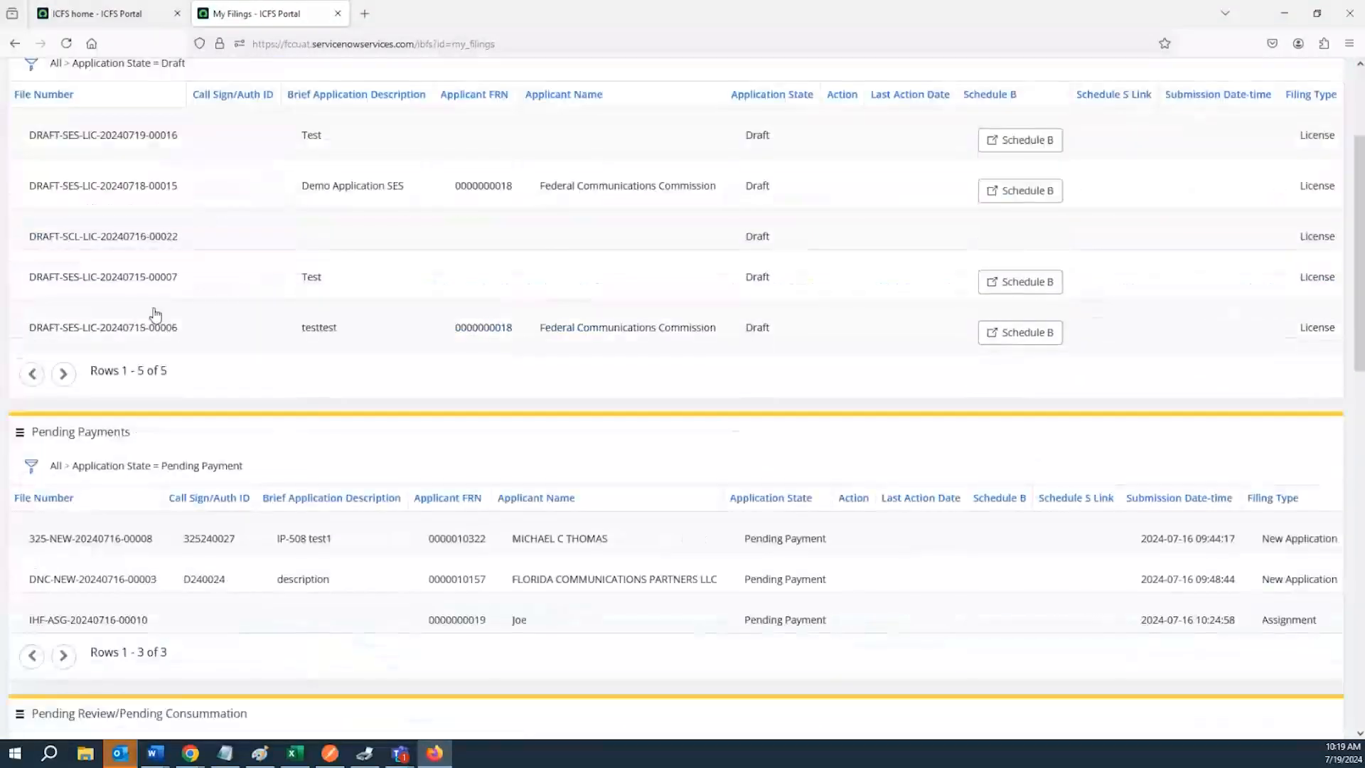
{"action": "scroll", "coordinate": [125, 341], "scroll_direction": "down", "scroll_amount": 3}
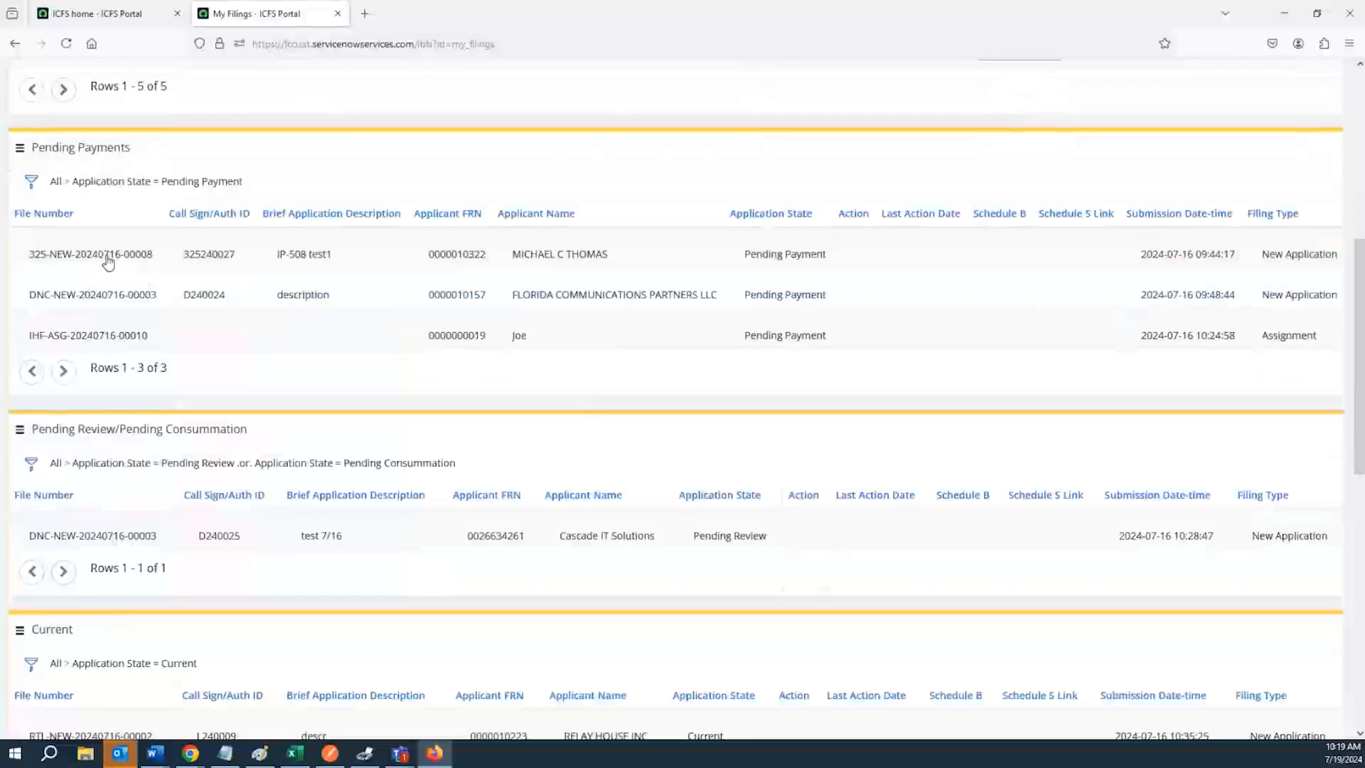
{"action": "scroll", "coordinate": [142, 374], "scroll_direction": "up", "scroll_amount": 8}
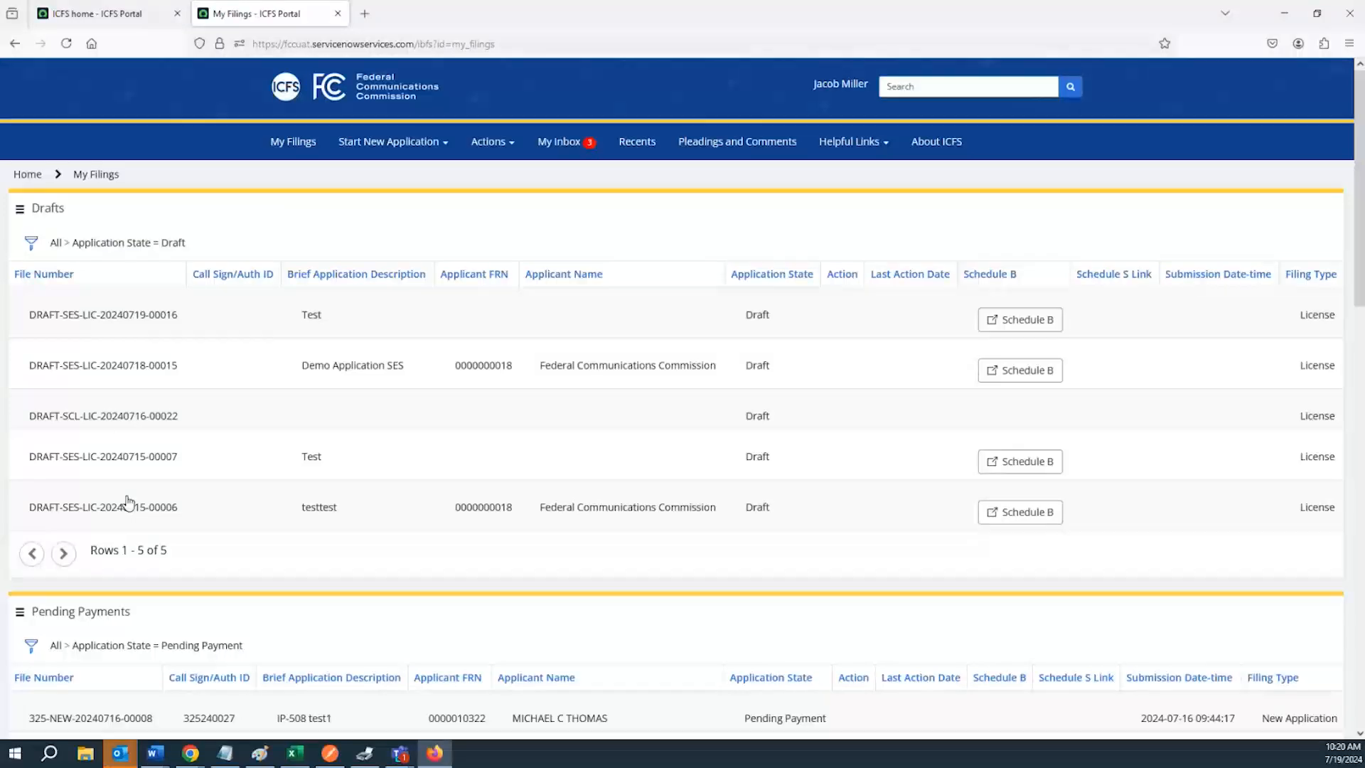
{"action": "scroll", "coordinate": [125, 506], "scroll_direction": "down", "scroll_amount": 5}
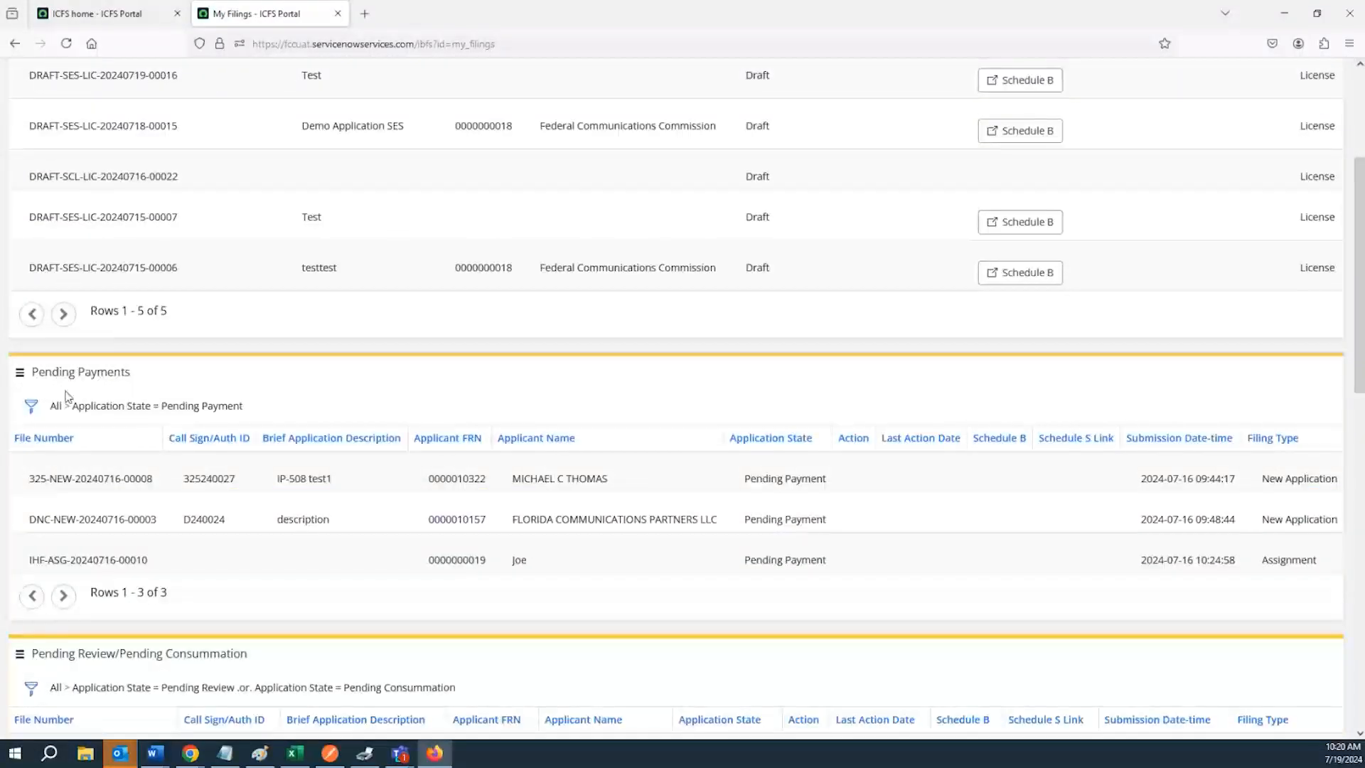
{"action": "scroll", "coordinate": [57, 401], "scroll_direction": "down", "scroll_amount": 7}
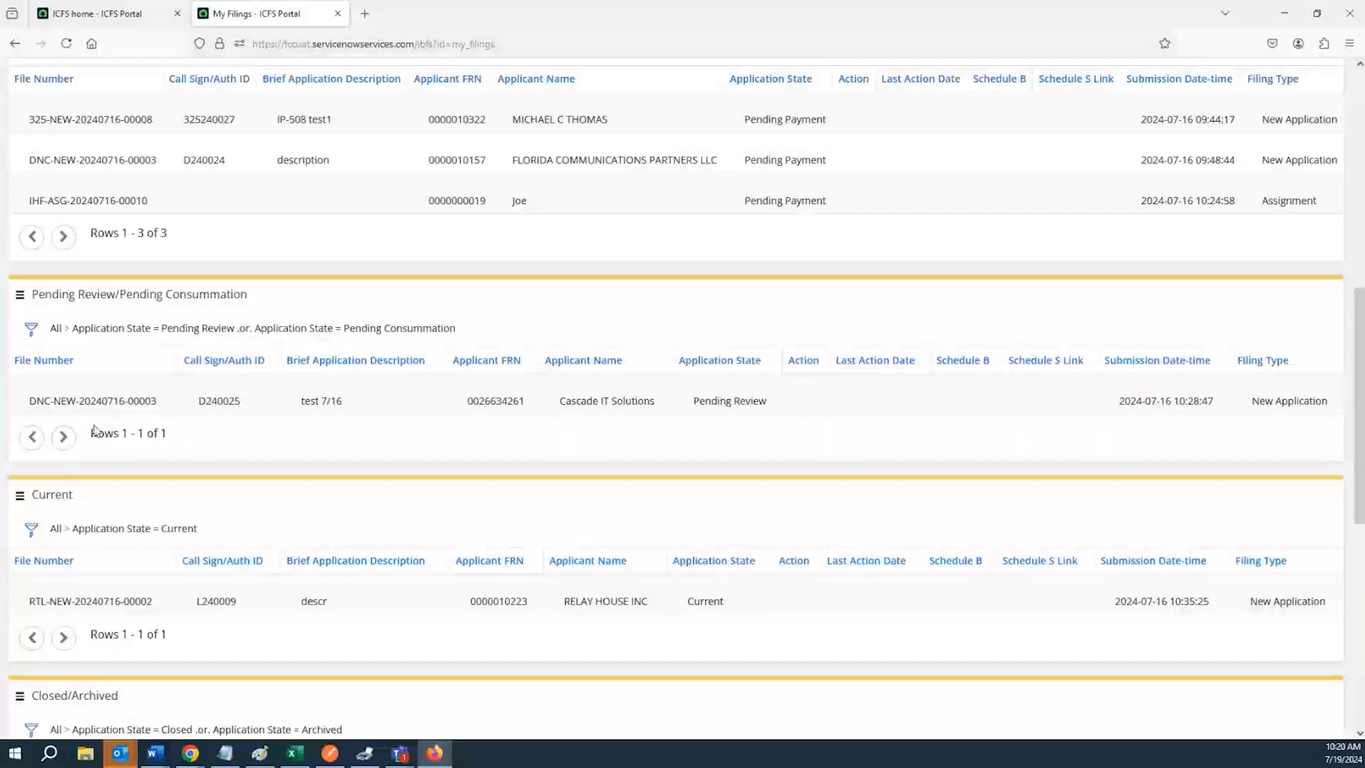
{"action": "scroll", "coordinate": [103, 427], "scroll_direction": "down", "scroll_amount": 3}
{"action": "scroll", "coordinate": [111, 442], "scroll_direction": "up", "scroll_amount": 2}
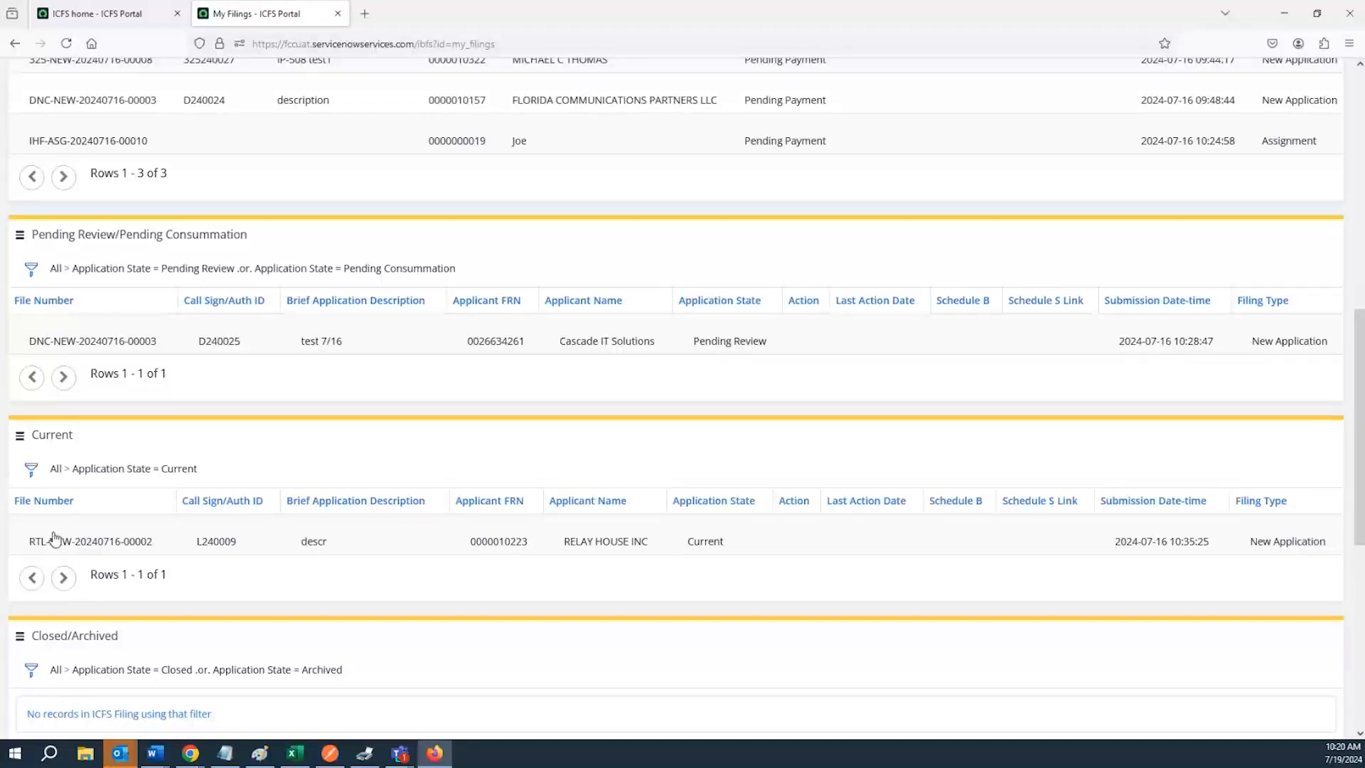
Highlight the Current section heading in My Filings
{"action": "double_click", "coordinate": [40, 434]}
{"action": "left_click", "coordinate": [41, 434]}
{"action": "left_click_drag", "start_coordinate": [69, 436], "coordinate": [31, 435]}
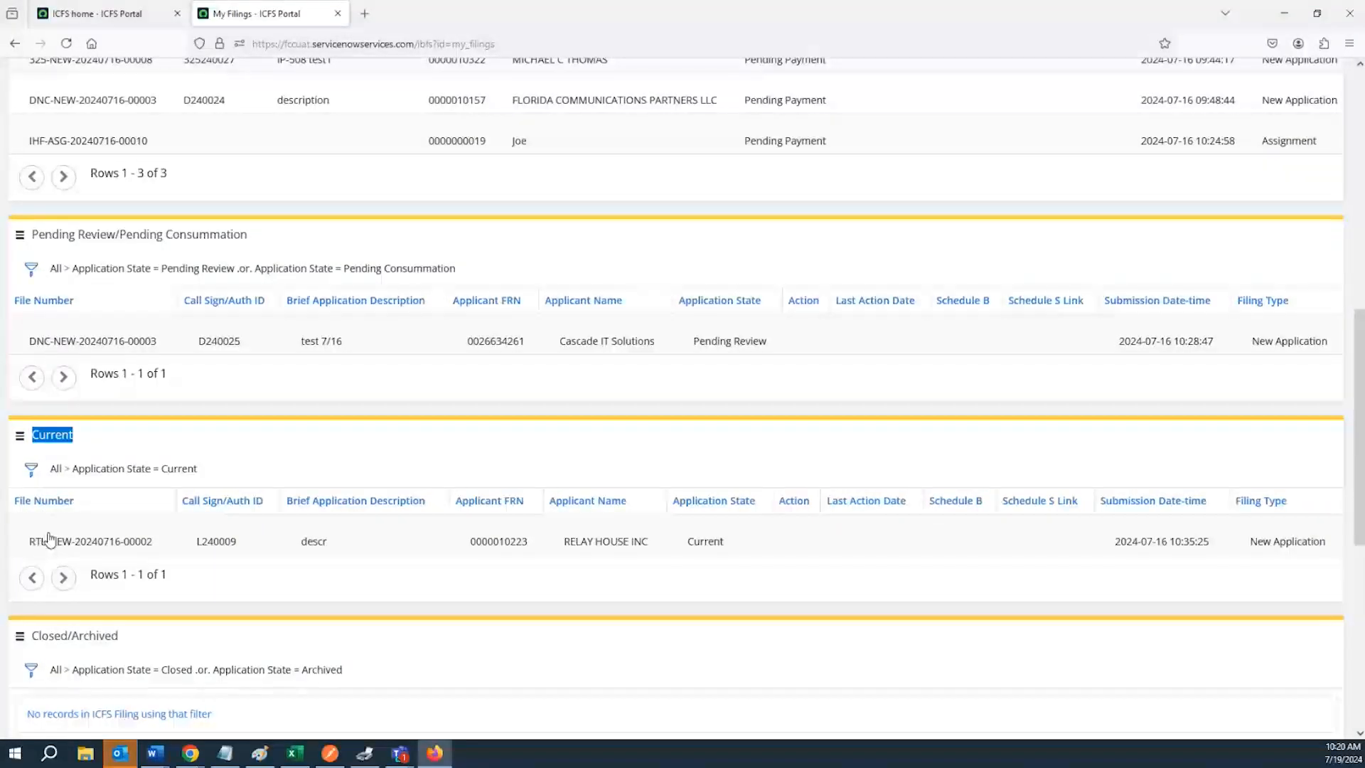
{"action": "scroll", "coordinate": [49, 540], "scroll_direction": "up", "scroll_amount": 9}
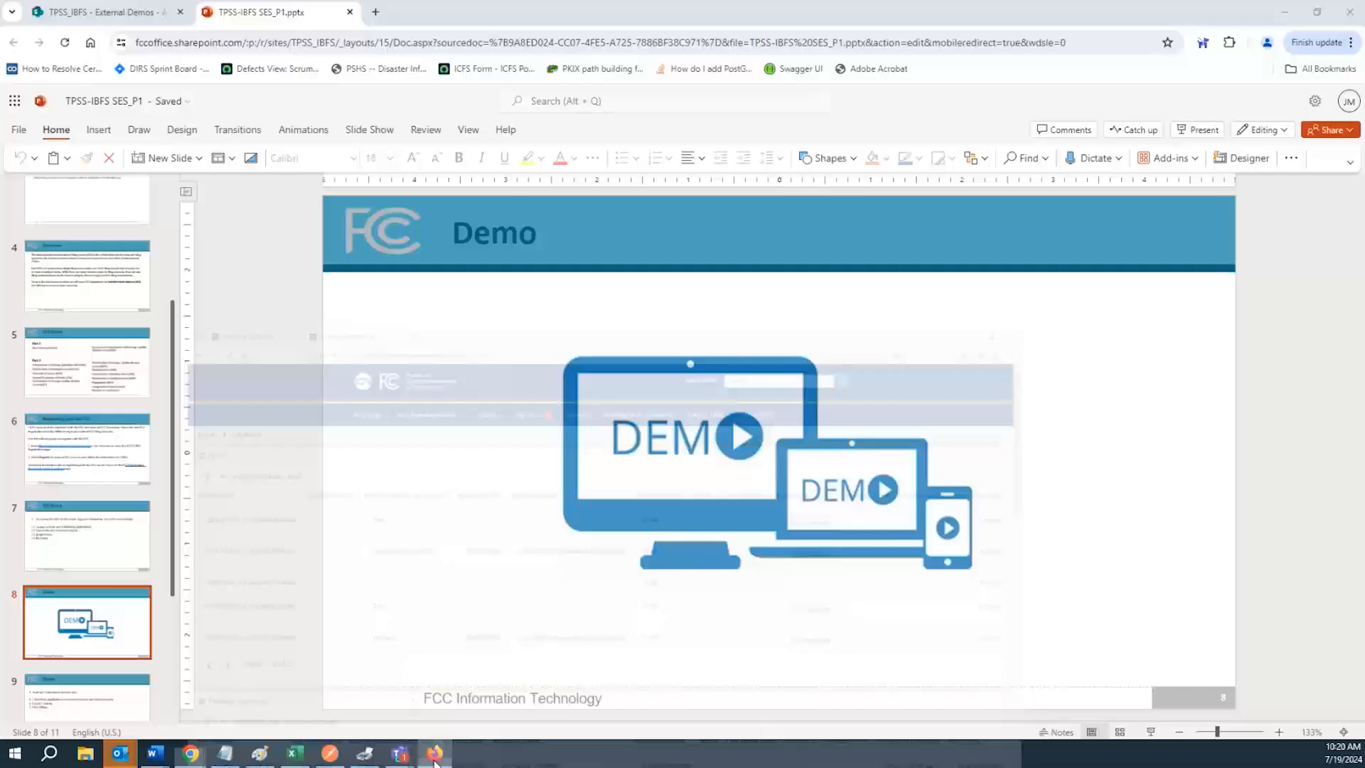
Switch to the slide deck, open slide 9 and highlight its Draft and Submit New License (LIC) heading
{"action": "left_click", "coordinate": [435, 755]}
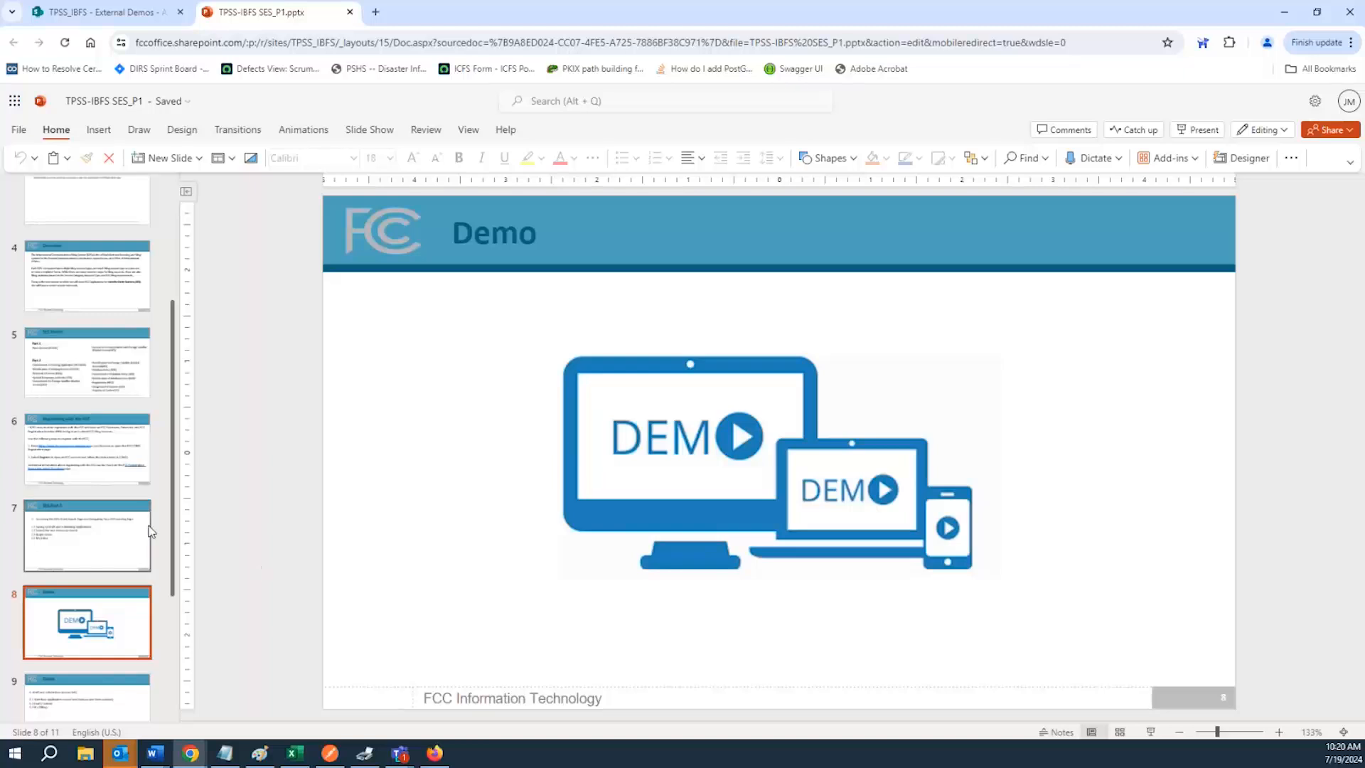
{"action": "scroll", "coordinate": [114, 569], "scroll_direction": "down", "scroll_amount": 2}
{"action": "left_click", "coordinate": [112, 578]}
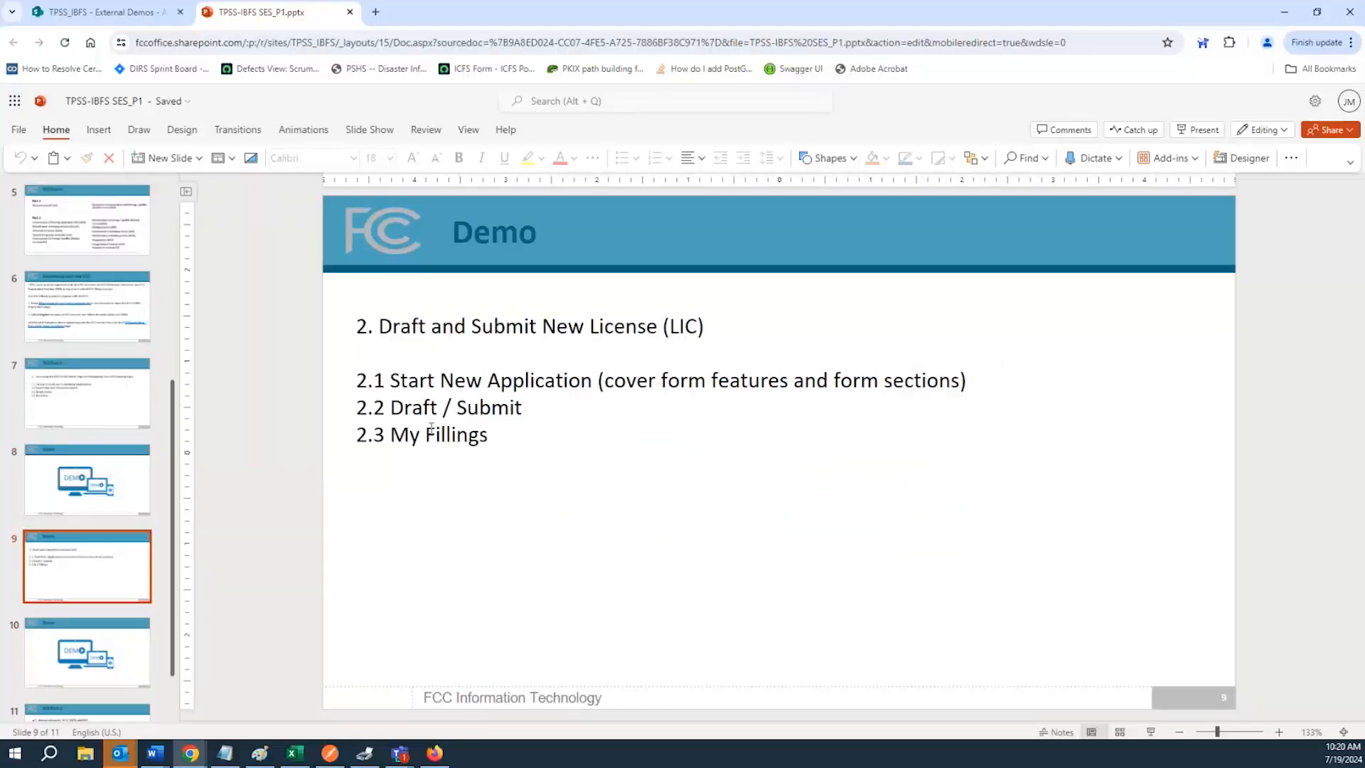
{"action": "left_click_drag", "start_coordinate": [373, 325], "coordinate": [625, 333]}
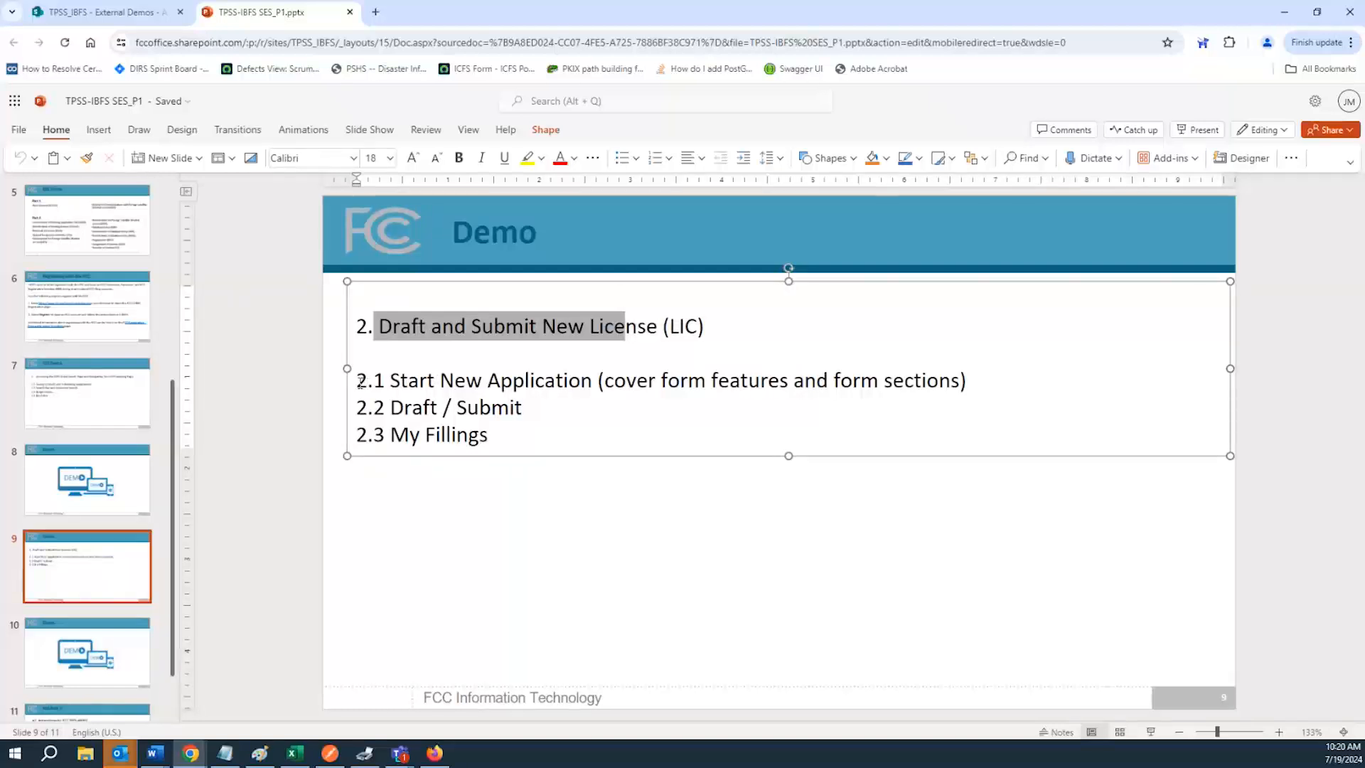
{"action": "left_click_drag", "start_coordinate": [363, 383], "coordinate": [355, 384]}
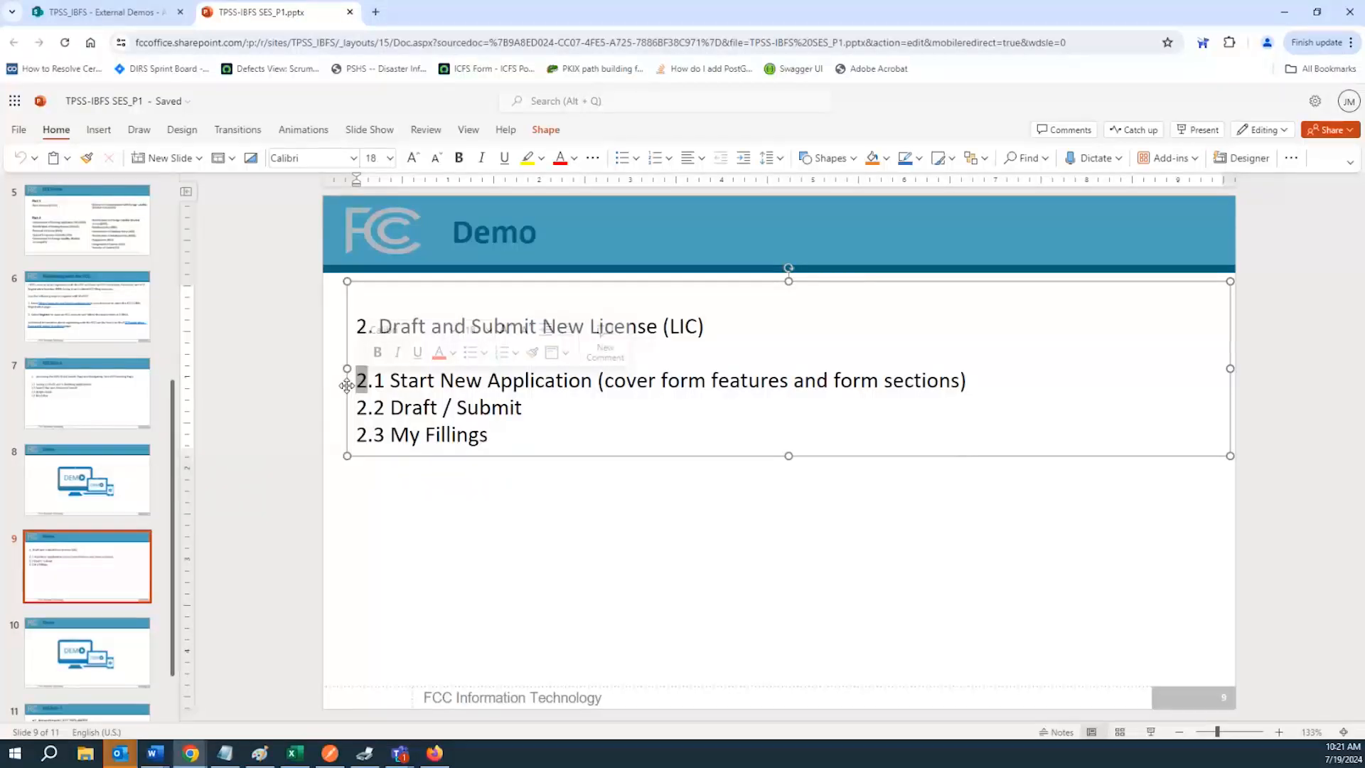
Return to the portal, visit the FCC site via its logo, go back and open the ICFS home page
{"action": "left_click", "coordinate": [433, 760]}
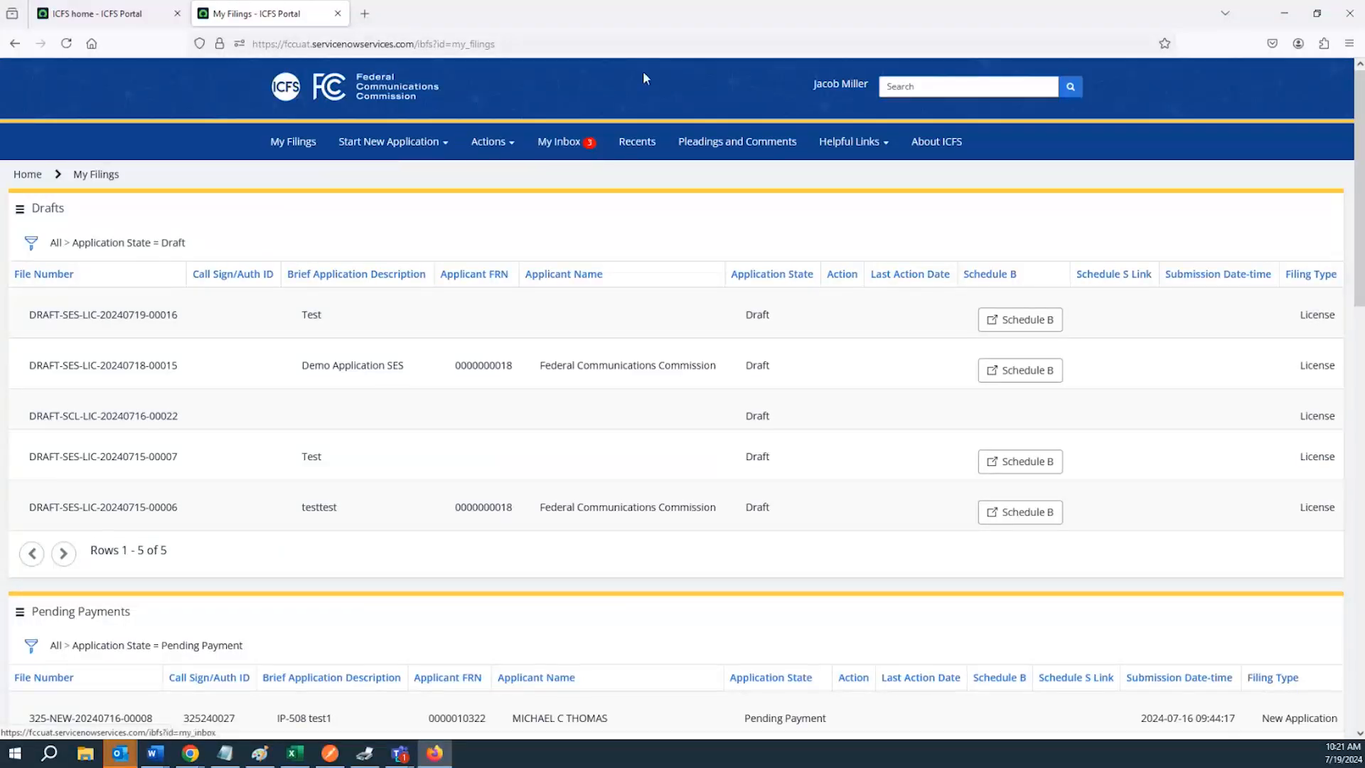
{"action": "left_click", "coordinate": [373, 86]}
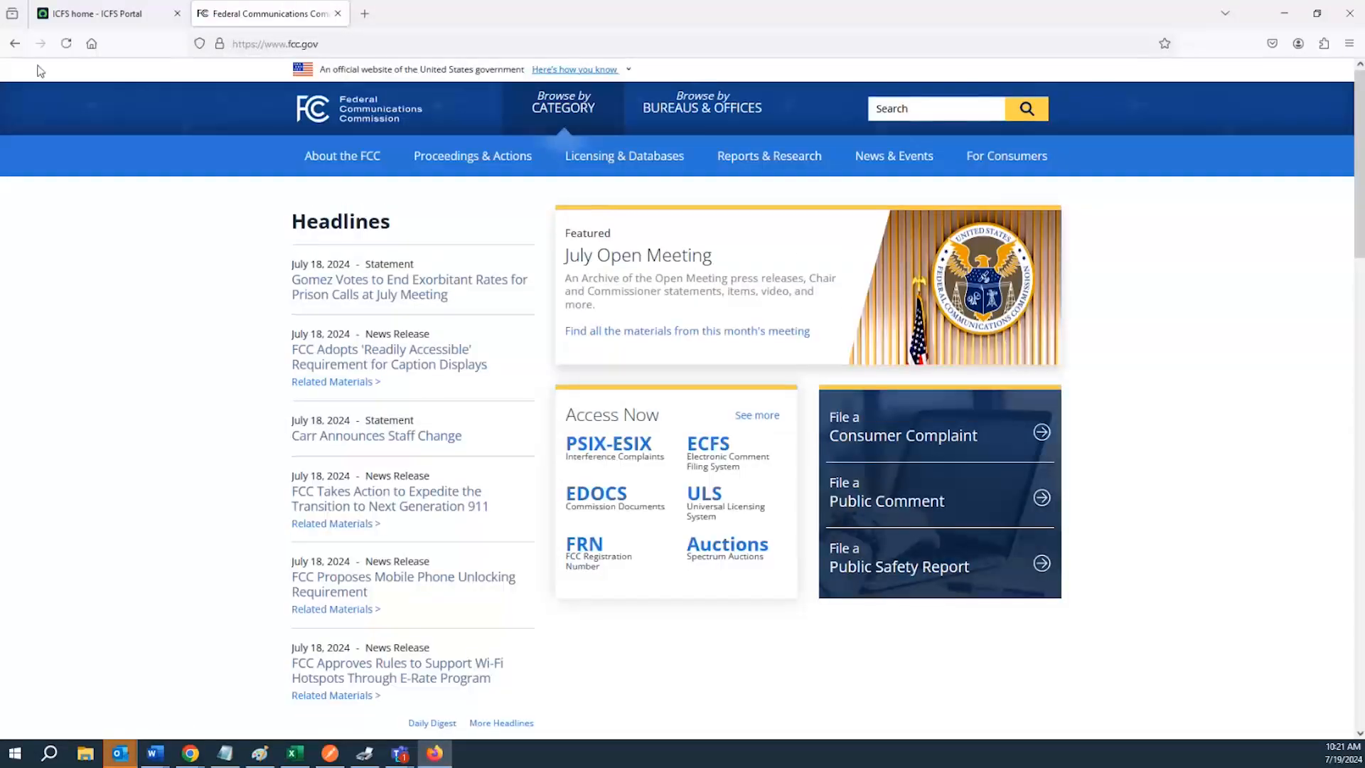
{"action": "left_click", "coordinate": [14, 45]}
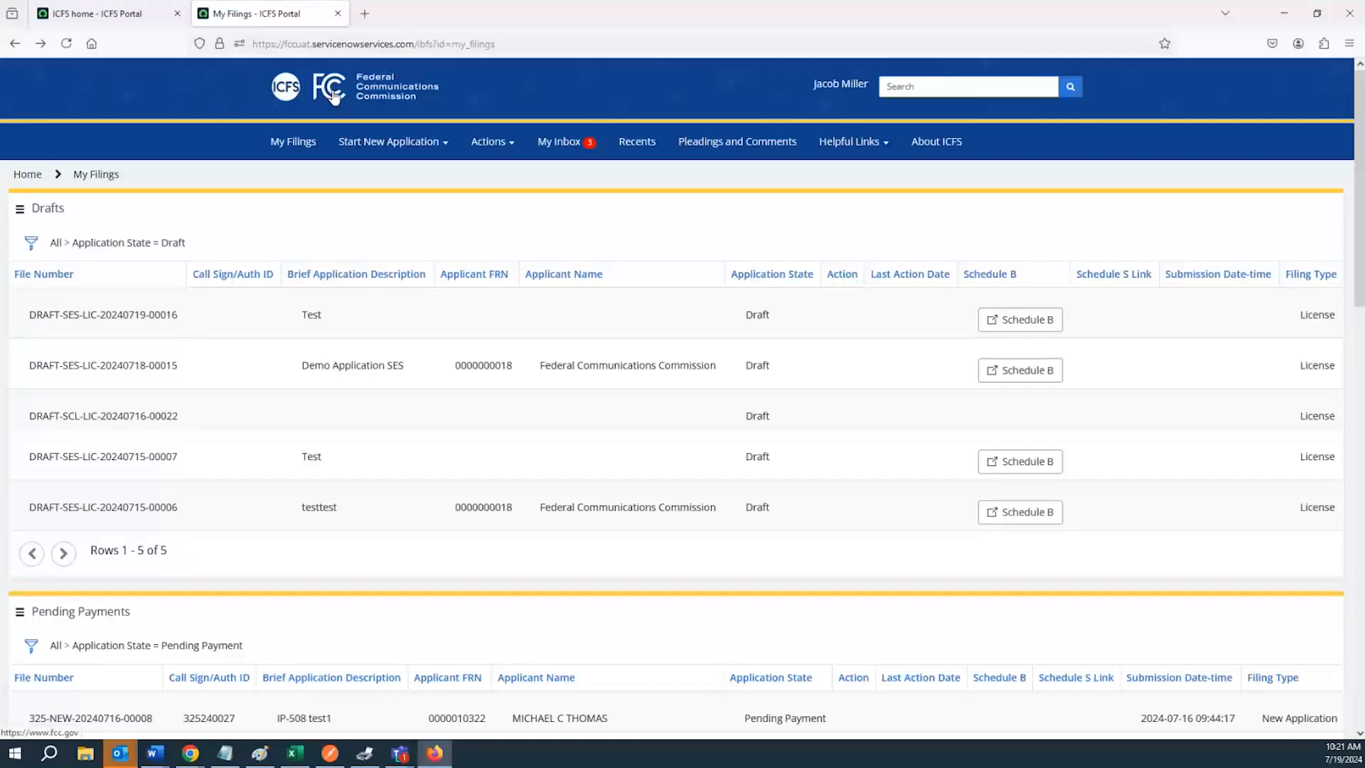
{"action": "left_click", "coordinate": [288, 92]}
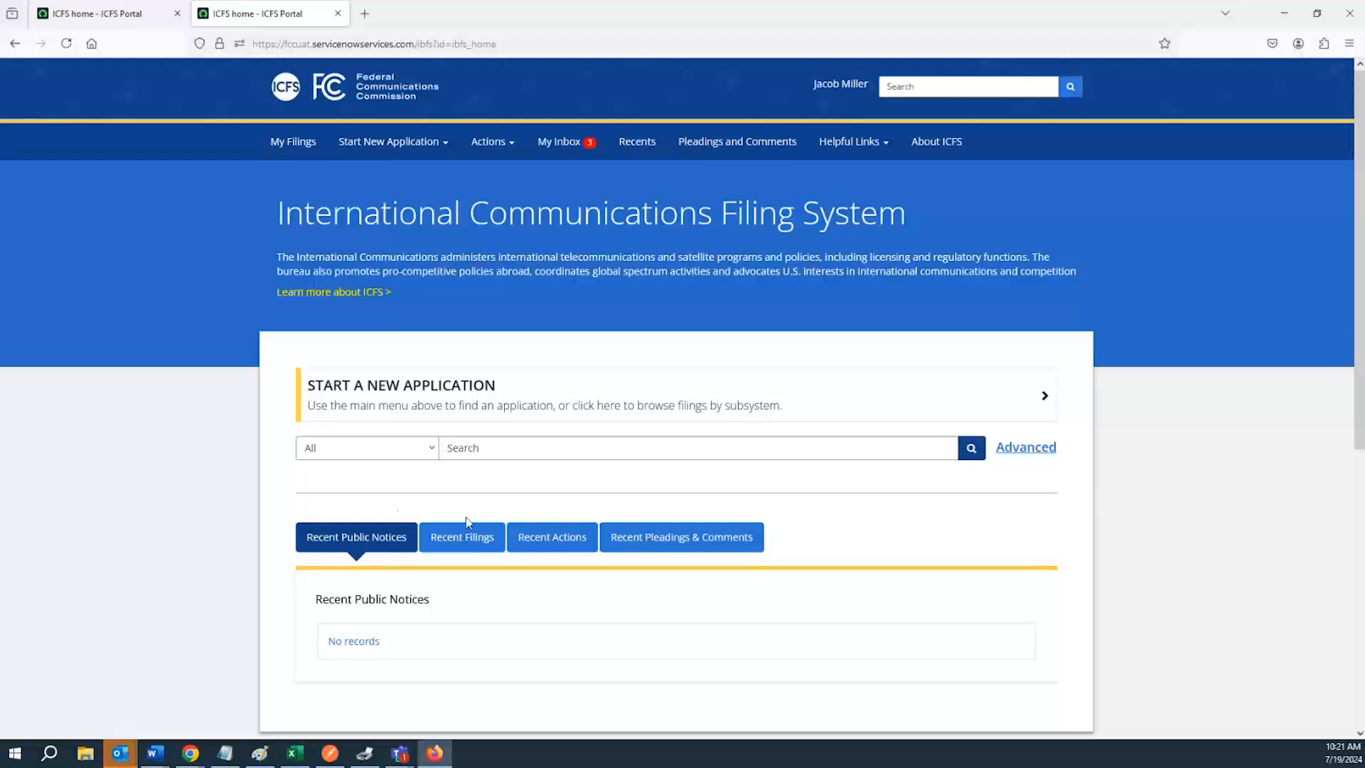
Show the Recent Pleadings & Comments tab and try Download All Attachments without selecting any attachments
{"action": "left_click", "coordinate": [626, 535]}
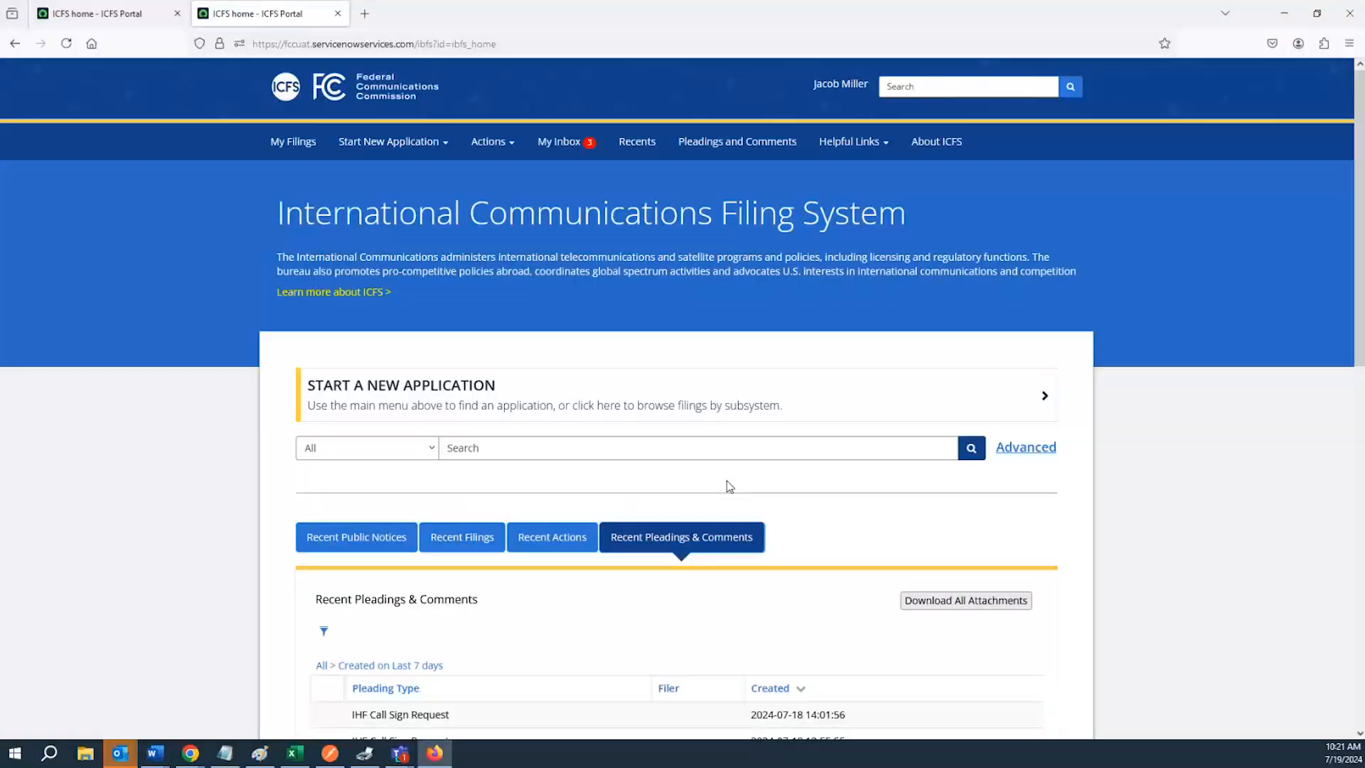
{"action": "scroll", "coordinate": [729, 486], "scroll_direction": "down", "scroll_amount": 3}
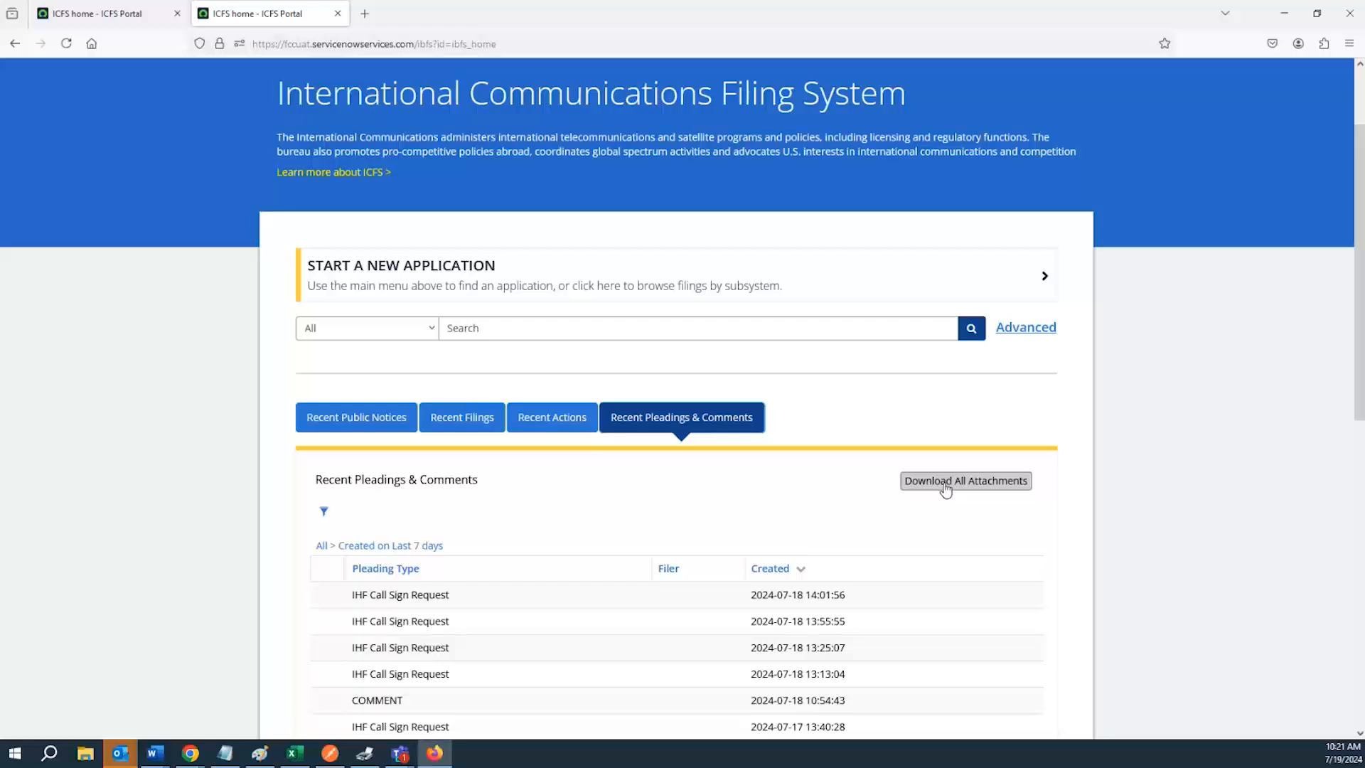
{"action": "scroll", "coordinate": [938, 487], "scroll_direction": "down", "scroll_amount": 3}
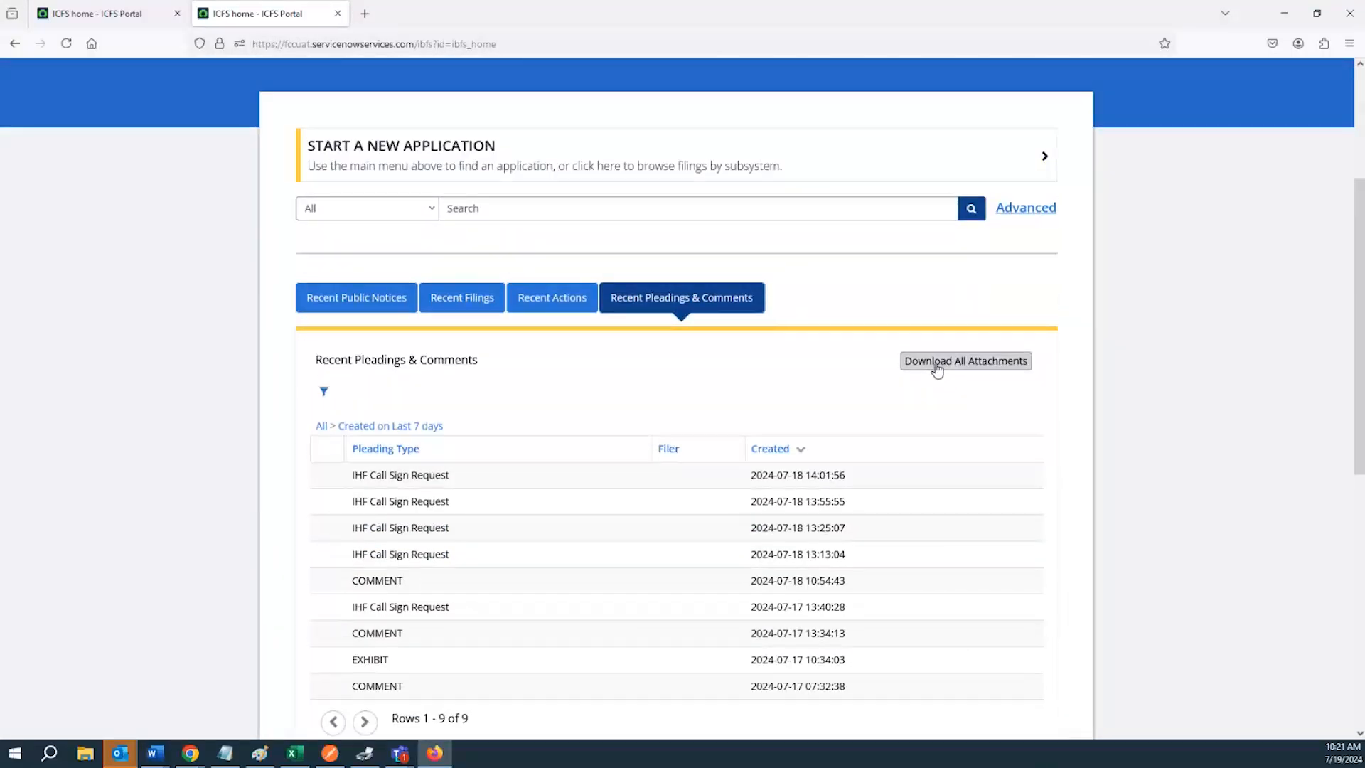
{"action": "left_click", "coordinate": [935, 361]}
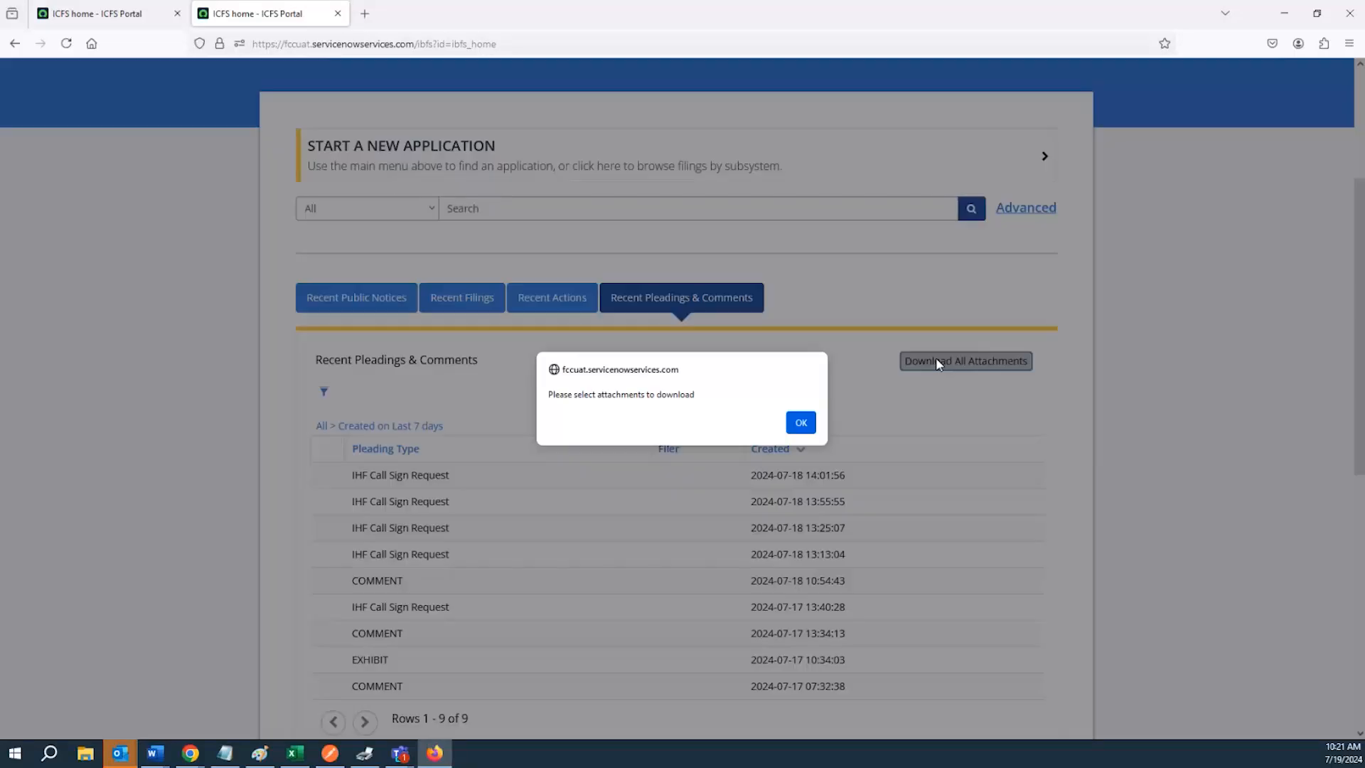
{"action": "left_click", "coordinate": [800, 422]}
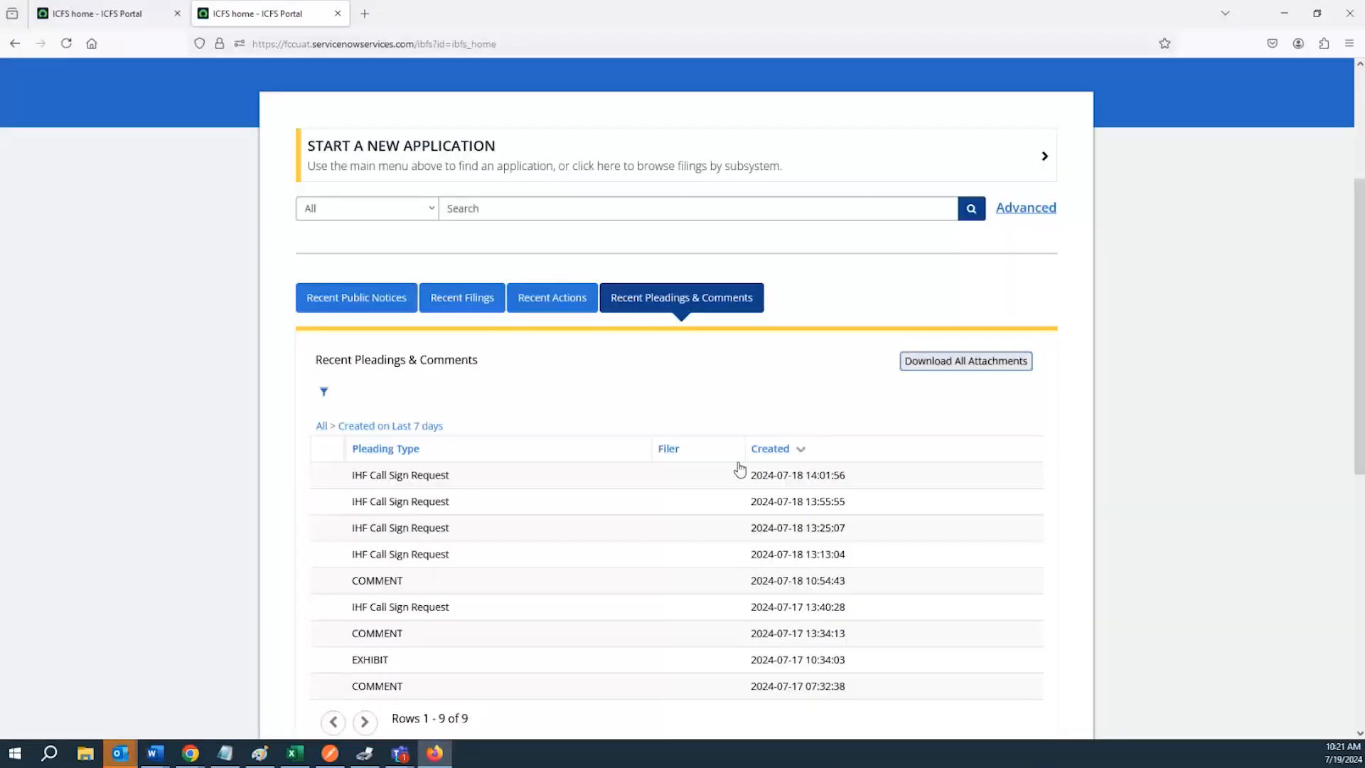
Open the first pleading's summary, go back home and reopen the Recent Pleadings & Comments list
{"action": "left_click", "coordinate": [441, 476]}
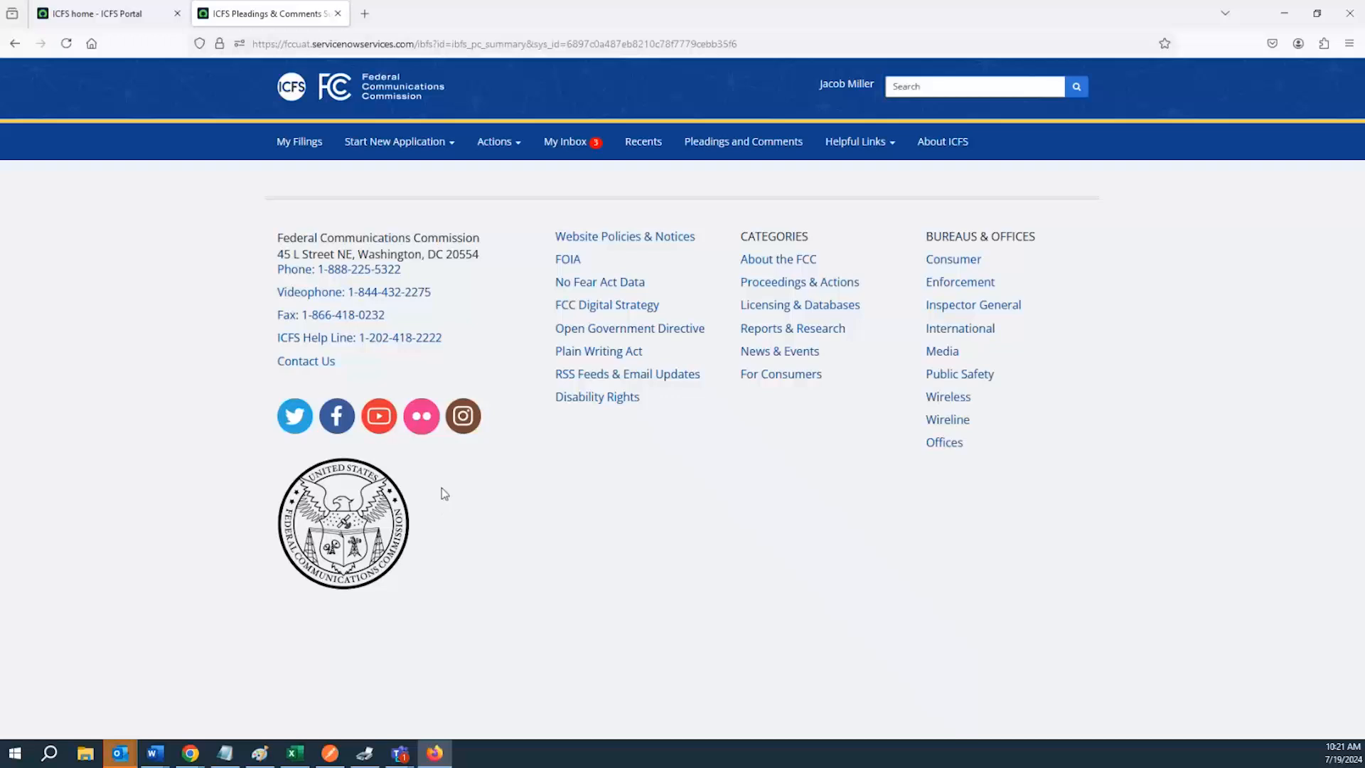
{"action": "left_click", "coordinate": [9, 48]}
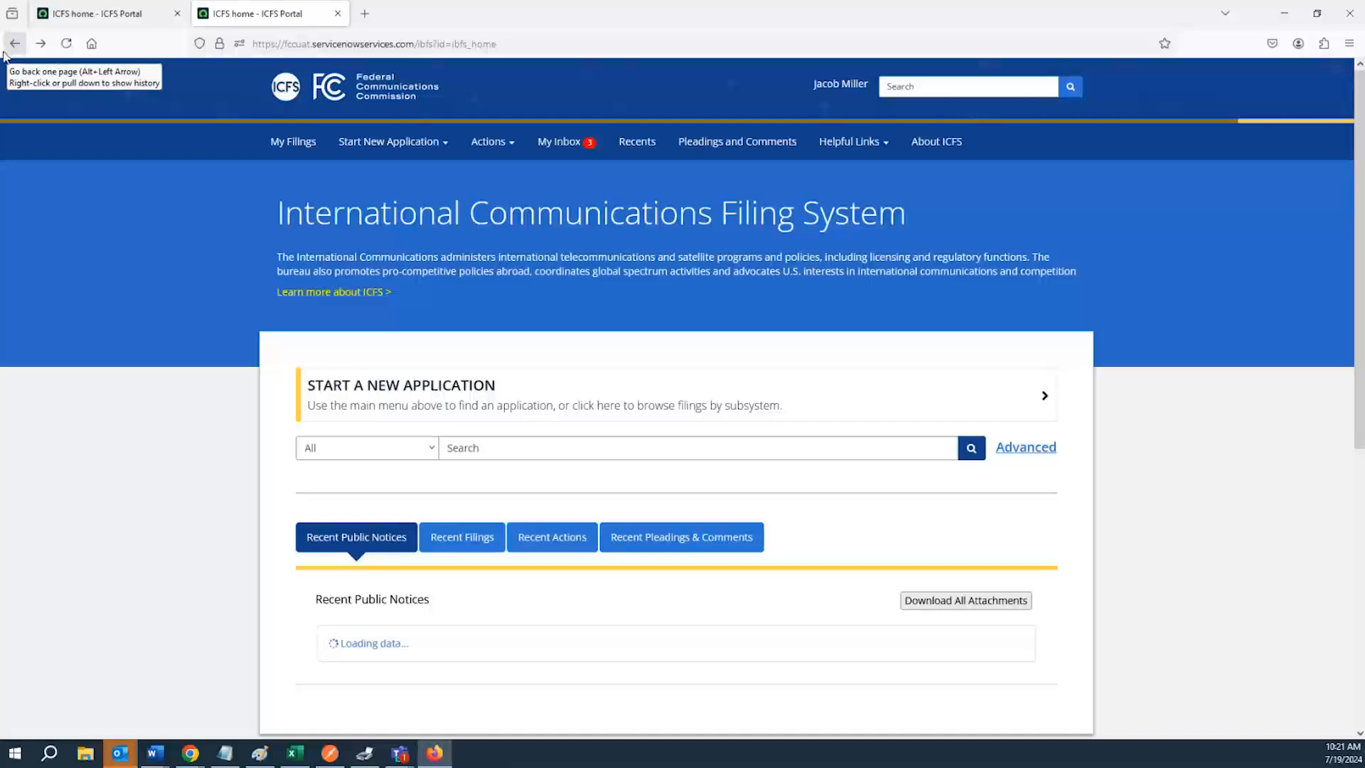
{"action": "scroll", "coordinate": [219, 430], "scroll_direction": "down", "scroll_amount": 3}
{"action": "left_click", "coordinate": [728, 422]}
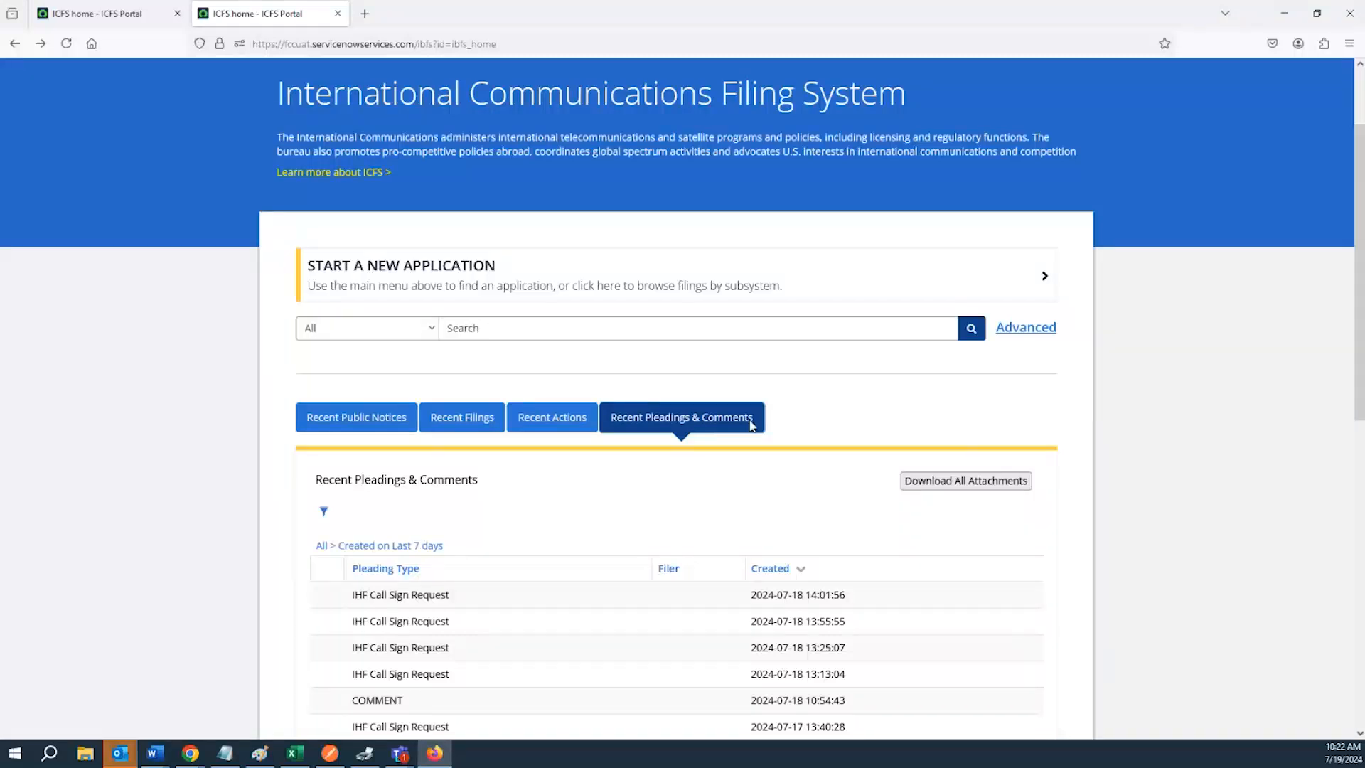
{"action": "scroll", "coordinate": [412, 441], "scroll_direction": "down", "scroll_amount": 3}
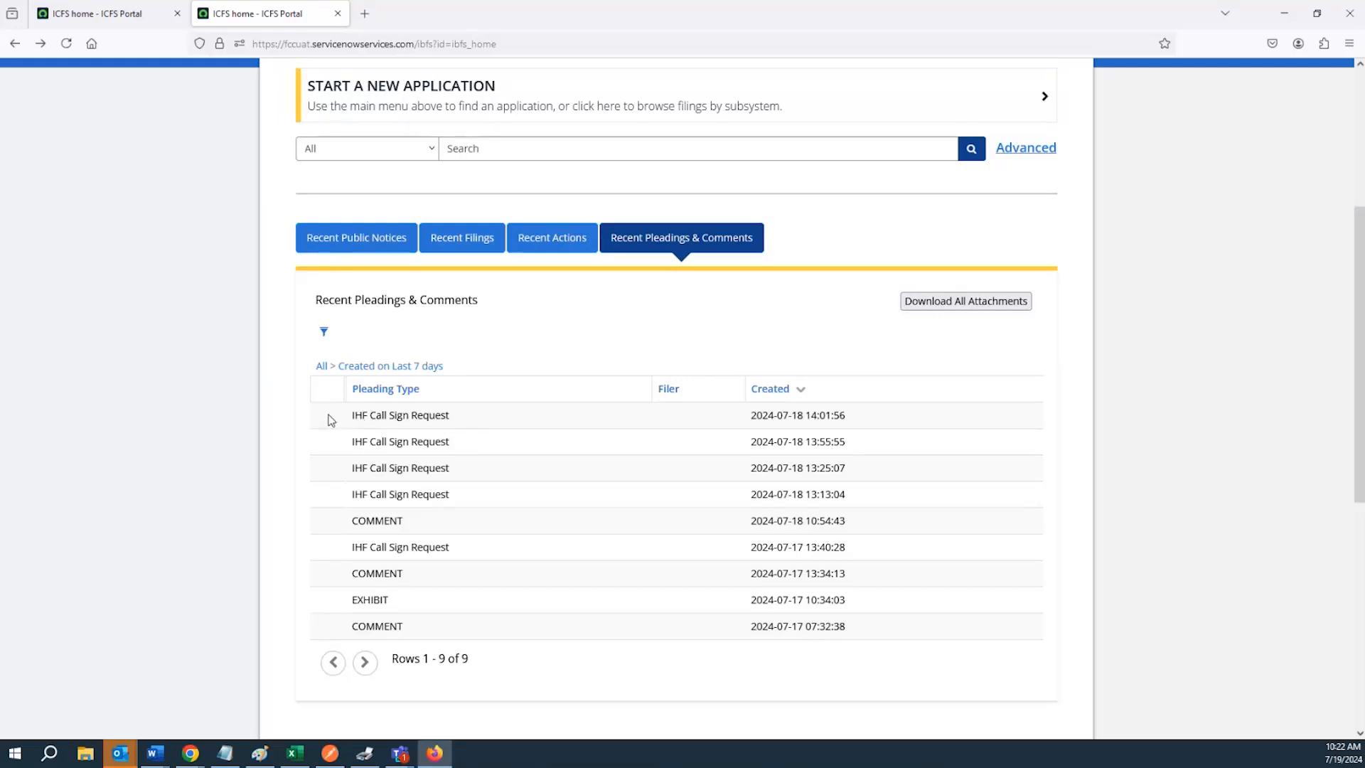
{"action": "scroll", "coordinate": [329, 477], "scroll_direction": "down", "scroll_amount": 1}
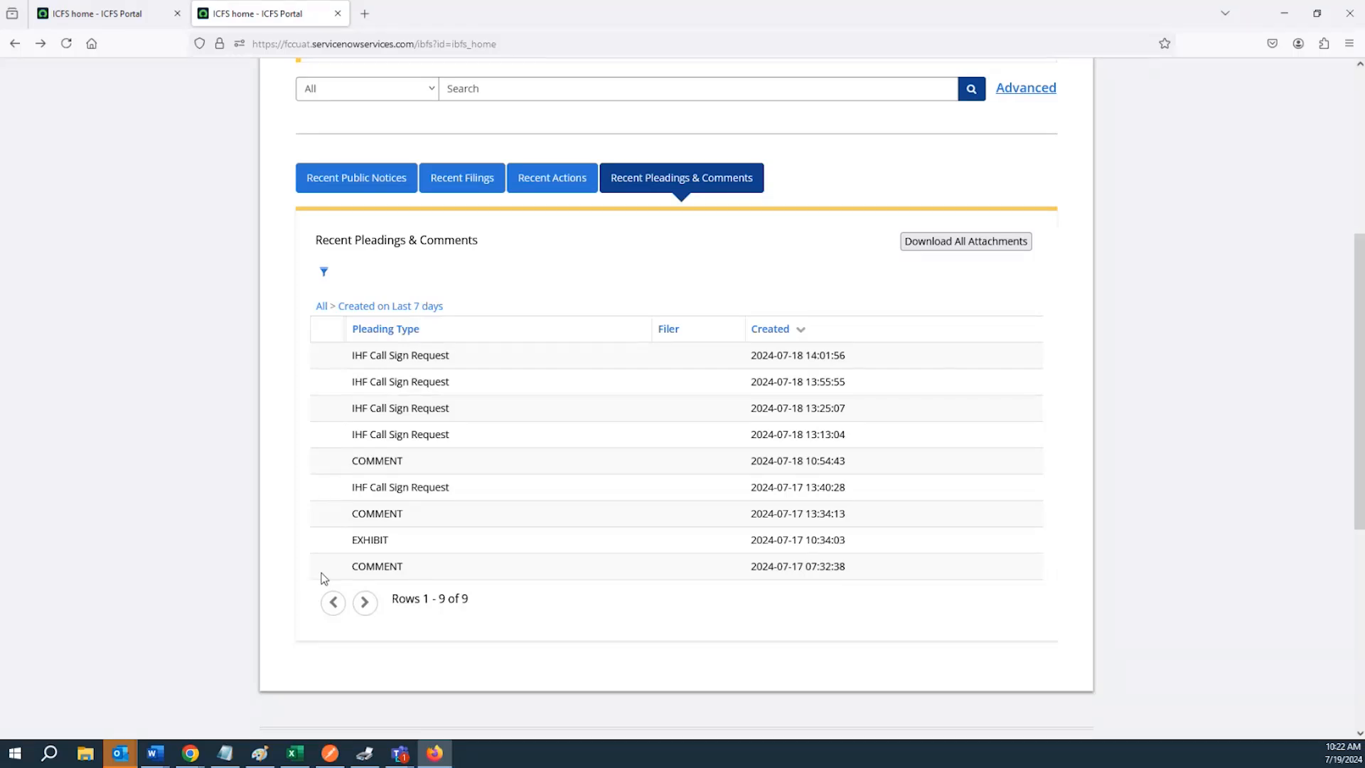
{"action": "scroll", "coordinate": [256, 574], "scroll_direction": "up", "scroll_amount": 5}
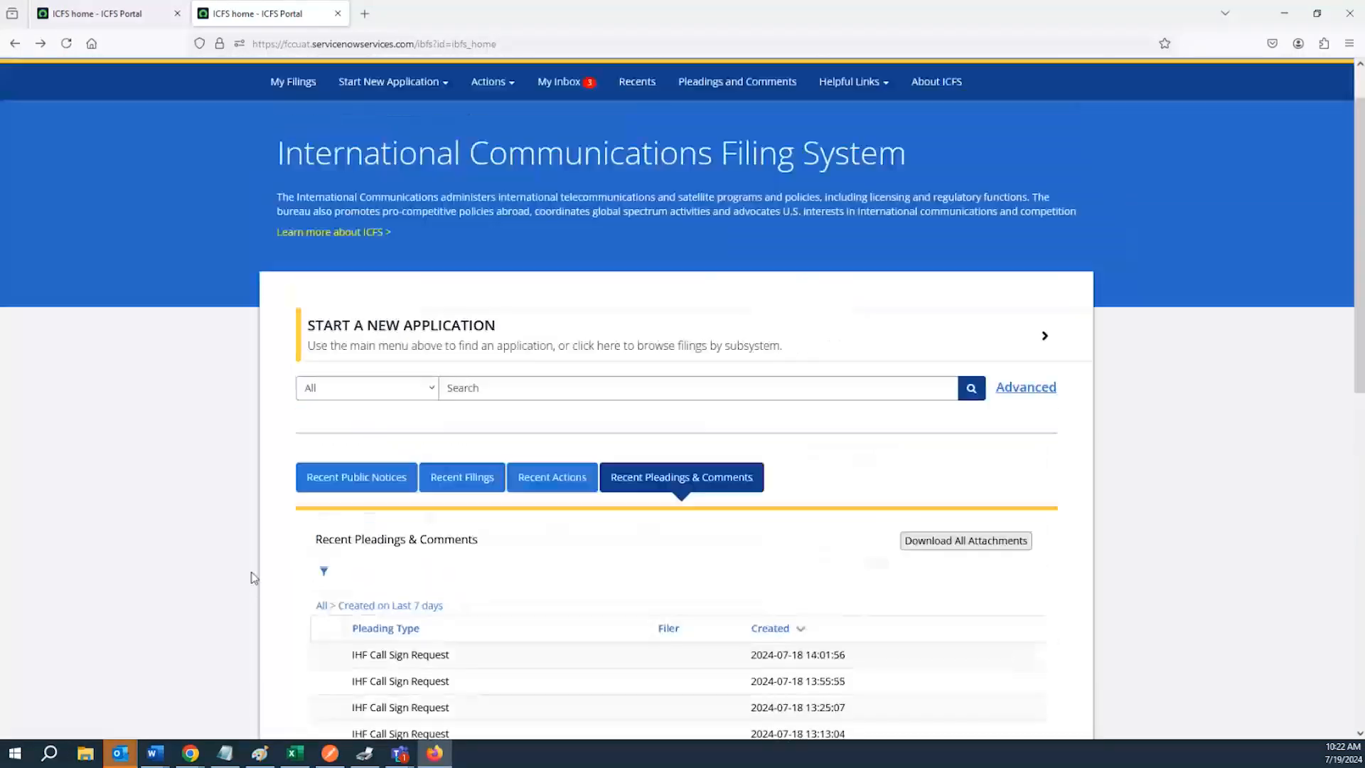
{"action": "scroll", "coordinate": [251, 579], "scroll_direction": "down", "scroll_amount": 3}
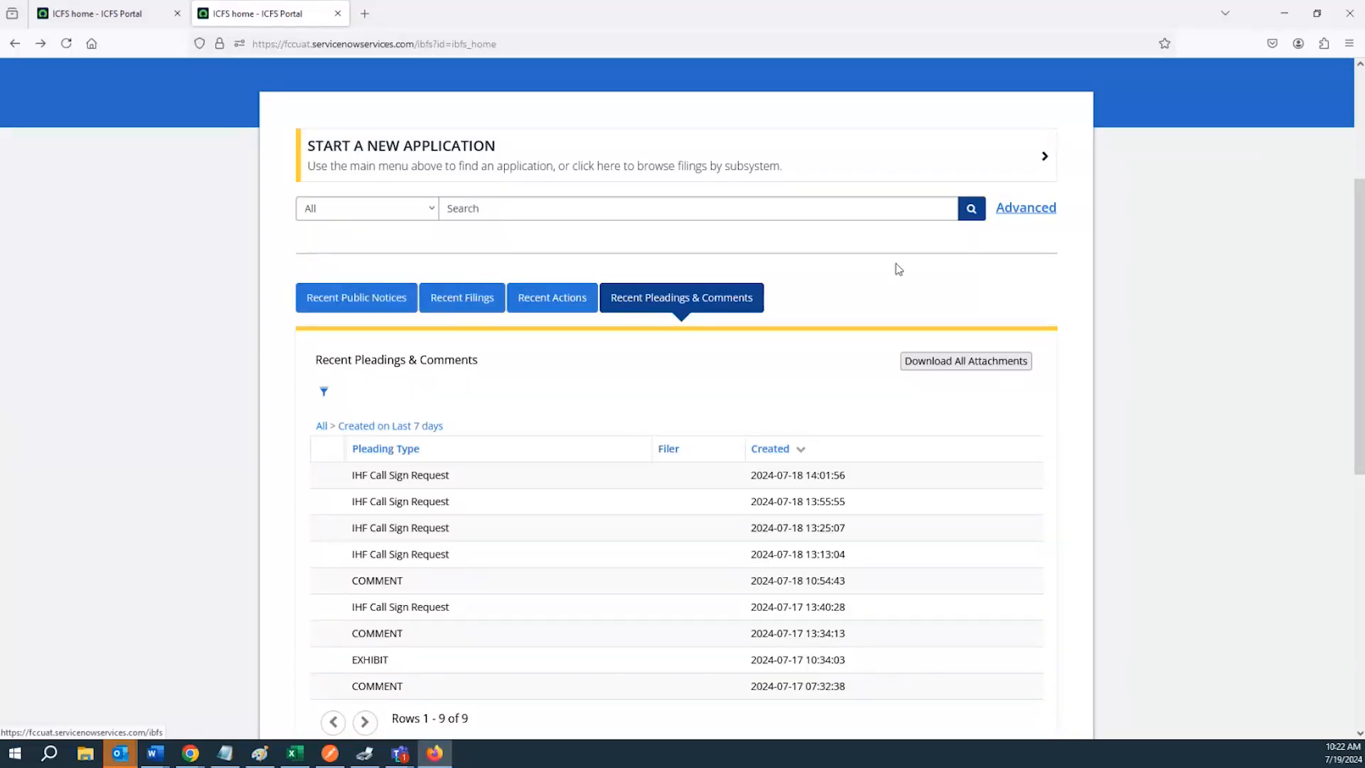
Open Advanced Search and set the Service to SES
{"action": "left_click", "coordinate": [823, 210]}
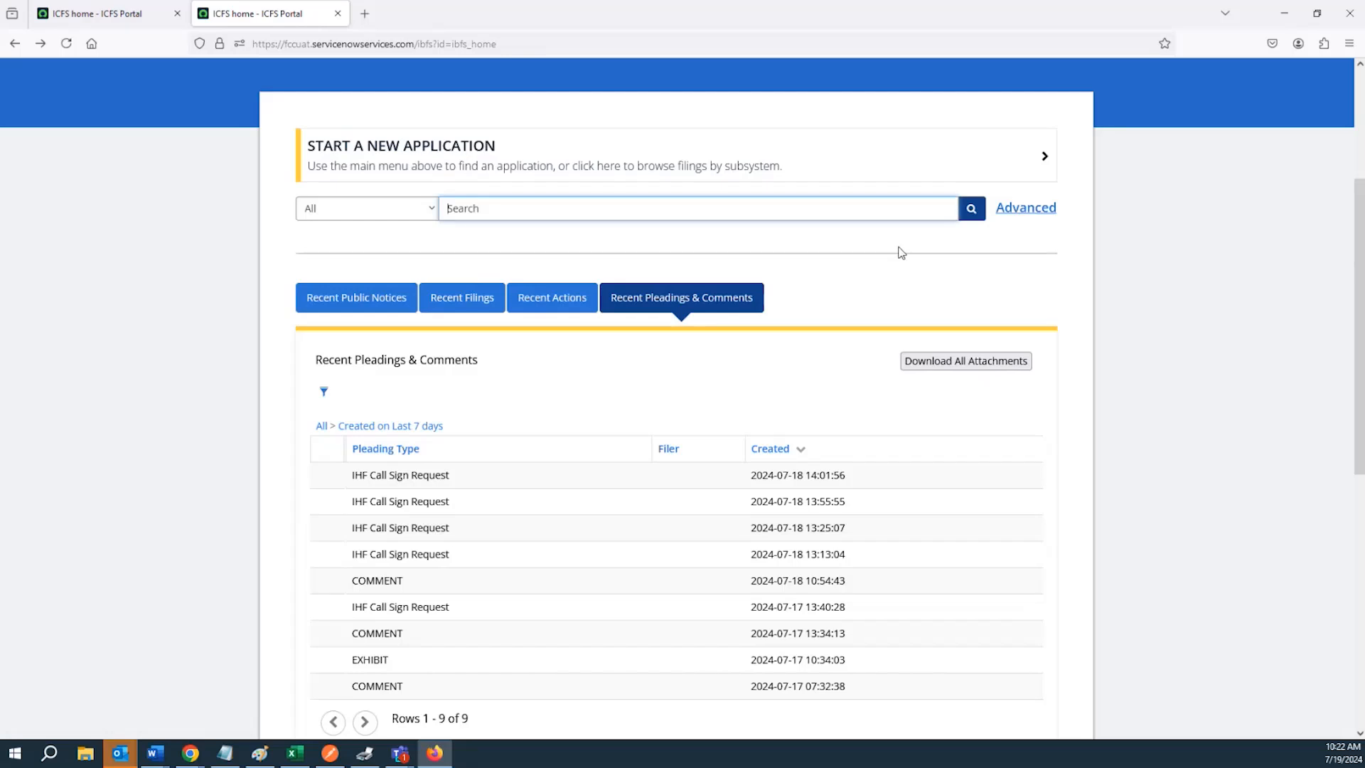
{"action": "scroll", "coordinate": [887, 301], "scroll_direction": "up", "scroll_amount": 1}
{"action": "left_click", "coordinate": [1024, 269]}
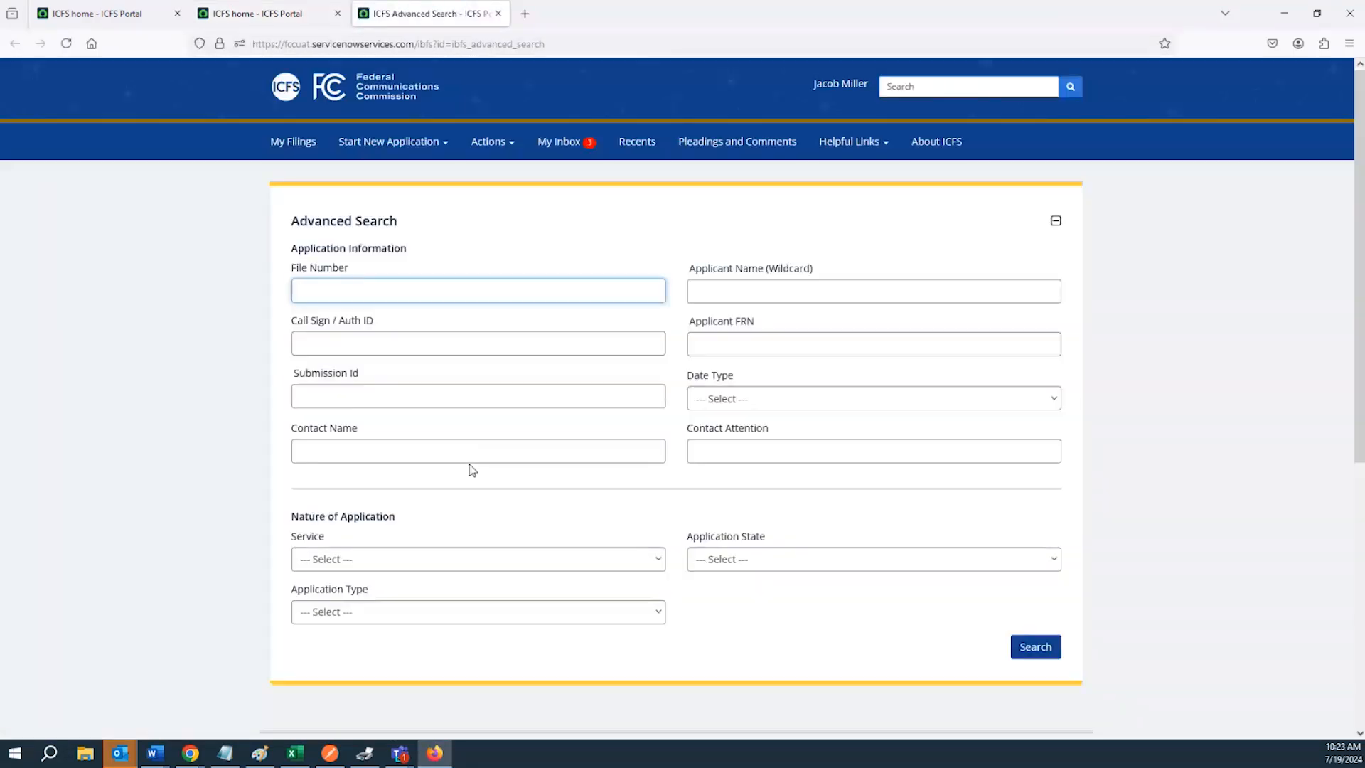
{"action": "scroll", "coordinate": [398, 407], "scroll_direction": "down", "scroll_amount": 3}
{"action": "left_click", "coordinate": [395, 387]}
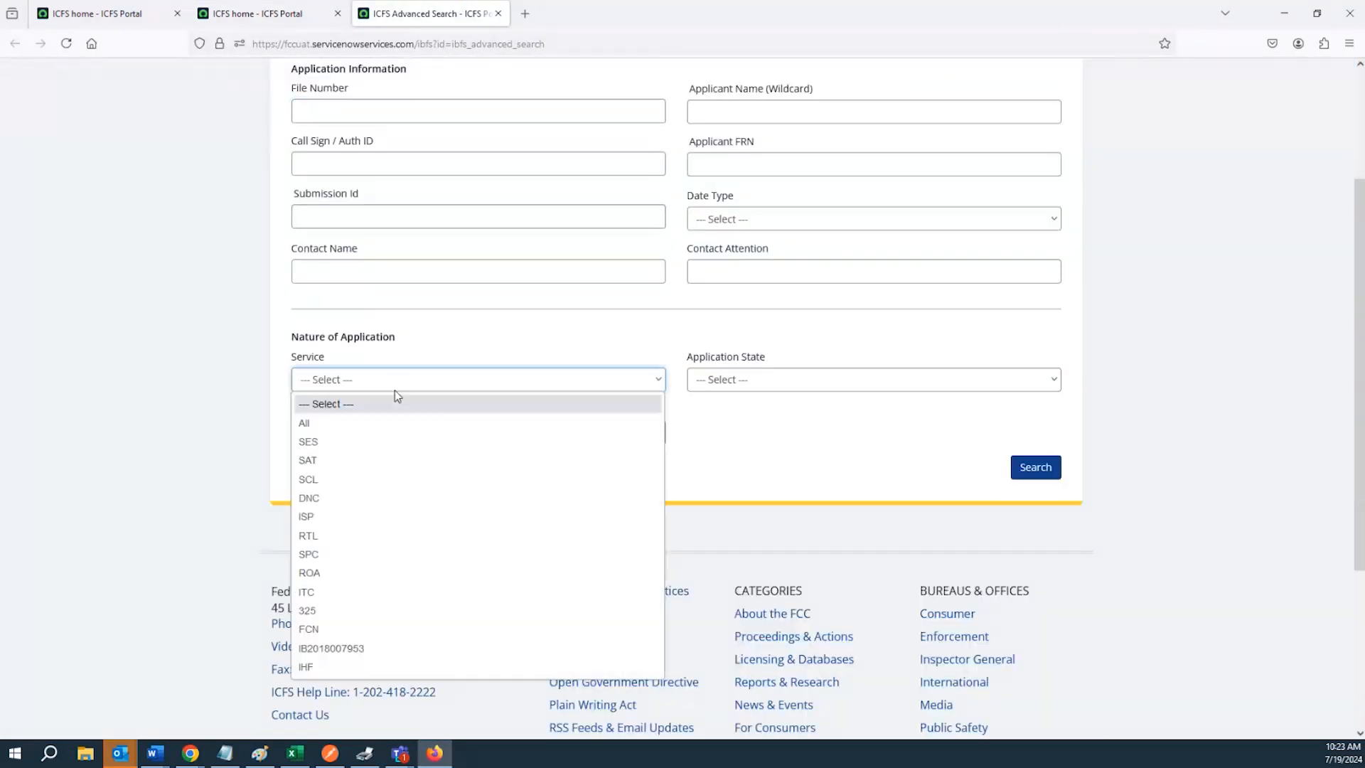
{"action": "left_click", "coordinate": [360, 444]}
{"action": "scroll", "coordinate": [551, 479], "scroll_direction": "down", "scroll_amount": 6}
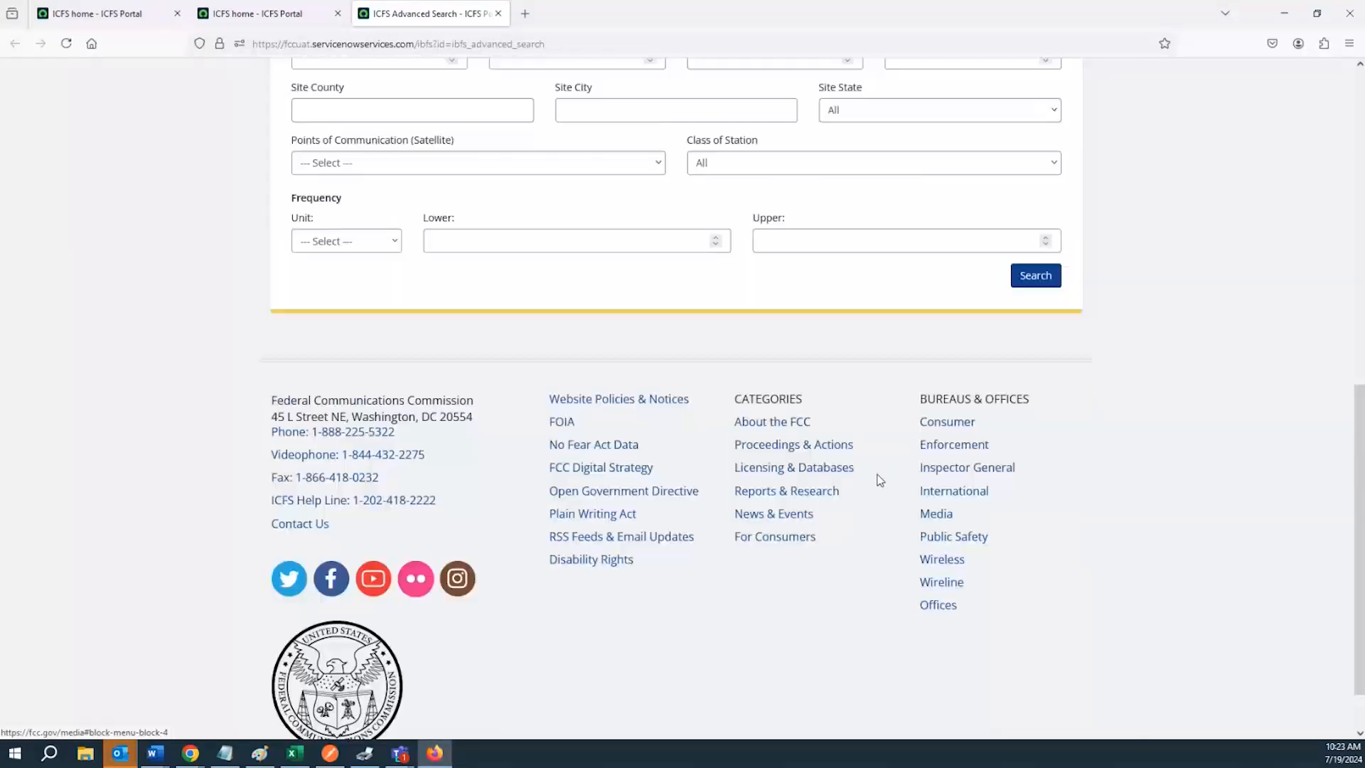
{"action": "scroll", "coordinate": [828, 457], "scroll_direction": "up", "scroll_amount": 1}
{"action": "scroll", "coordinate": [384, 285], "scroll_direction": "up", "scroll_amount": 3}
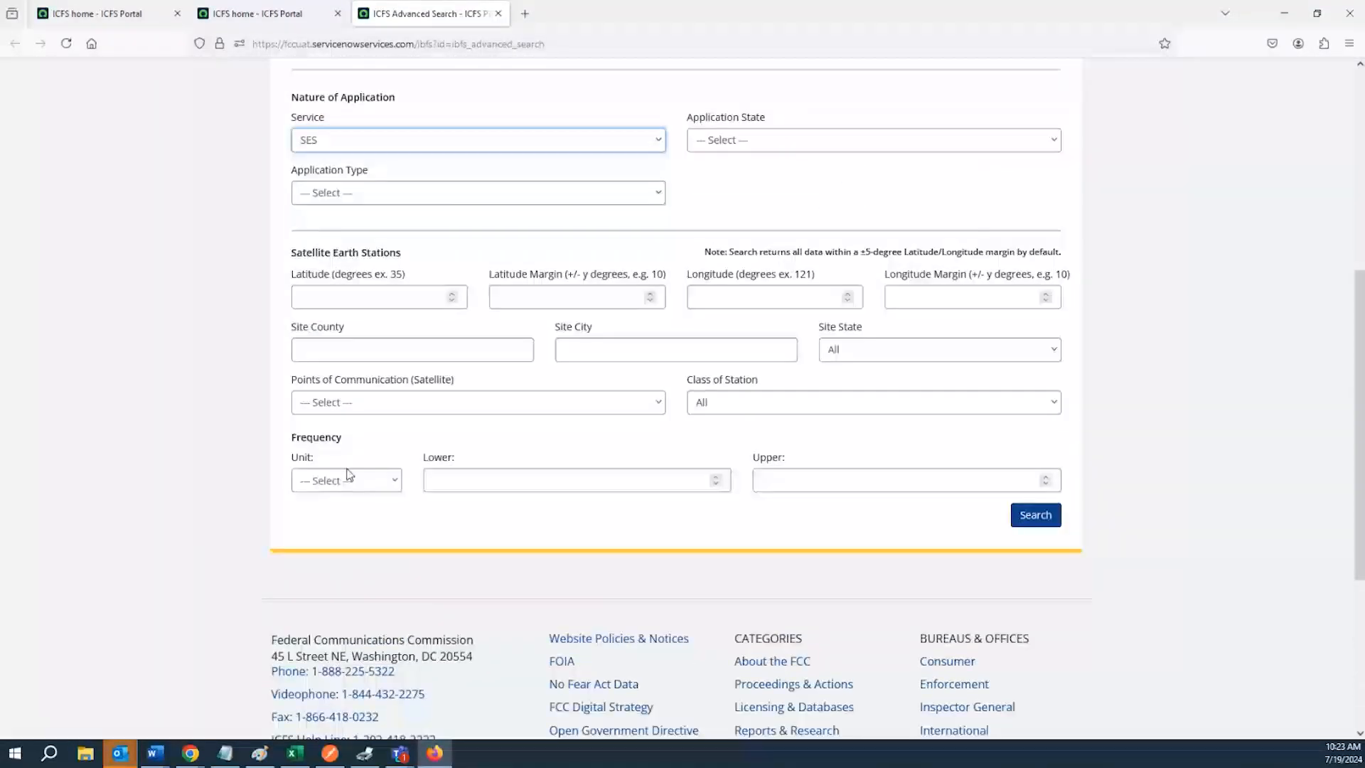
Set Points of Communication (Satellite) to All and run the SES search
{"action": "left_click", "coordinate": [376, 408]}
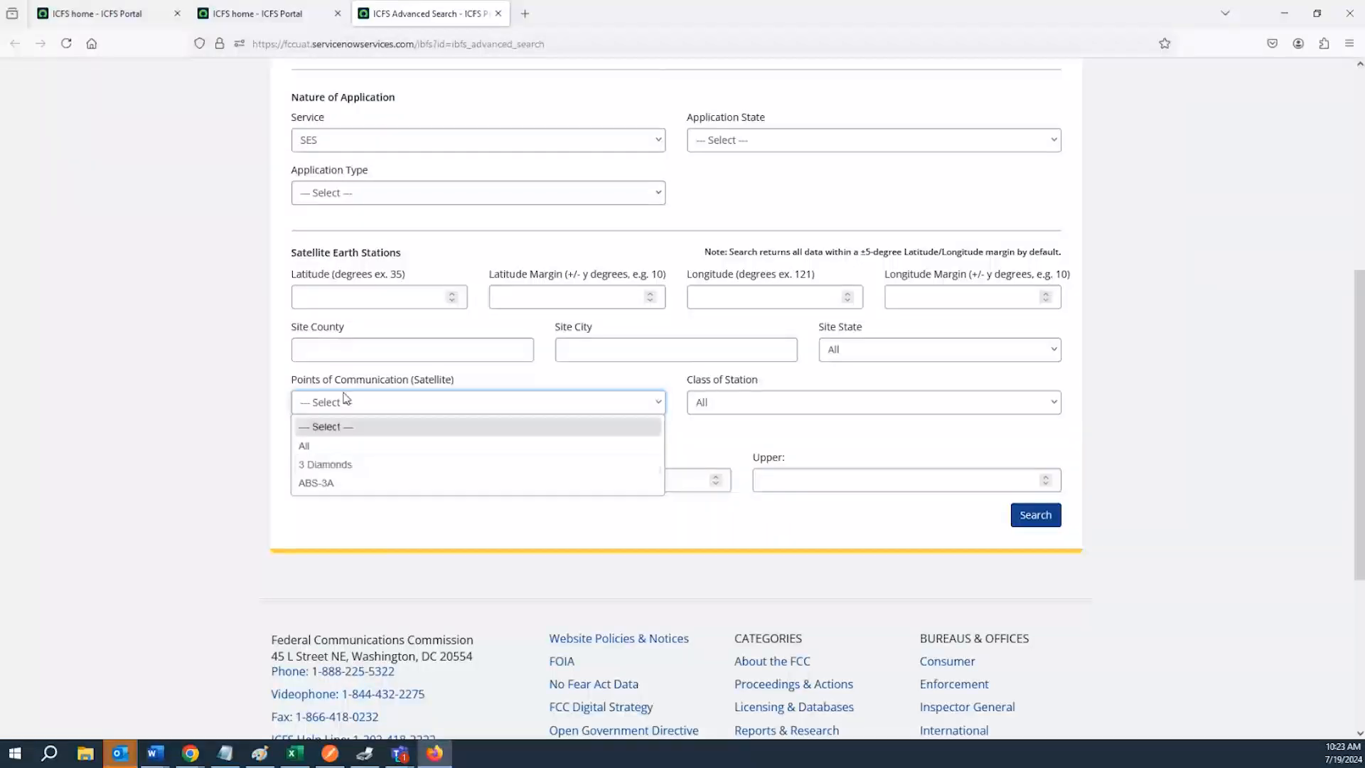
{"action": "left_click", "coordinate": [331, 445]}
{"action": "left_click", "coordinate": [1046, 516]}
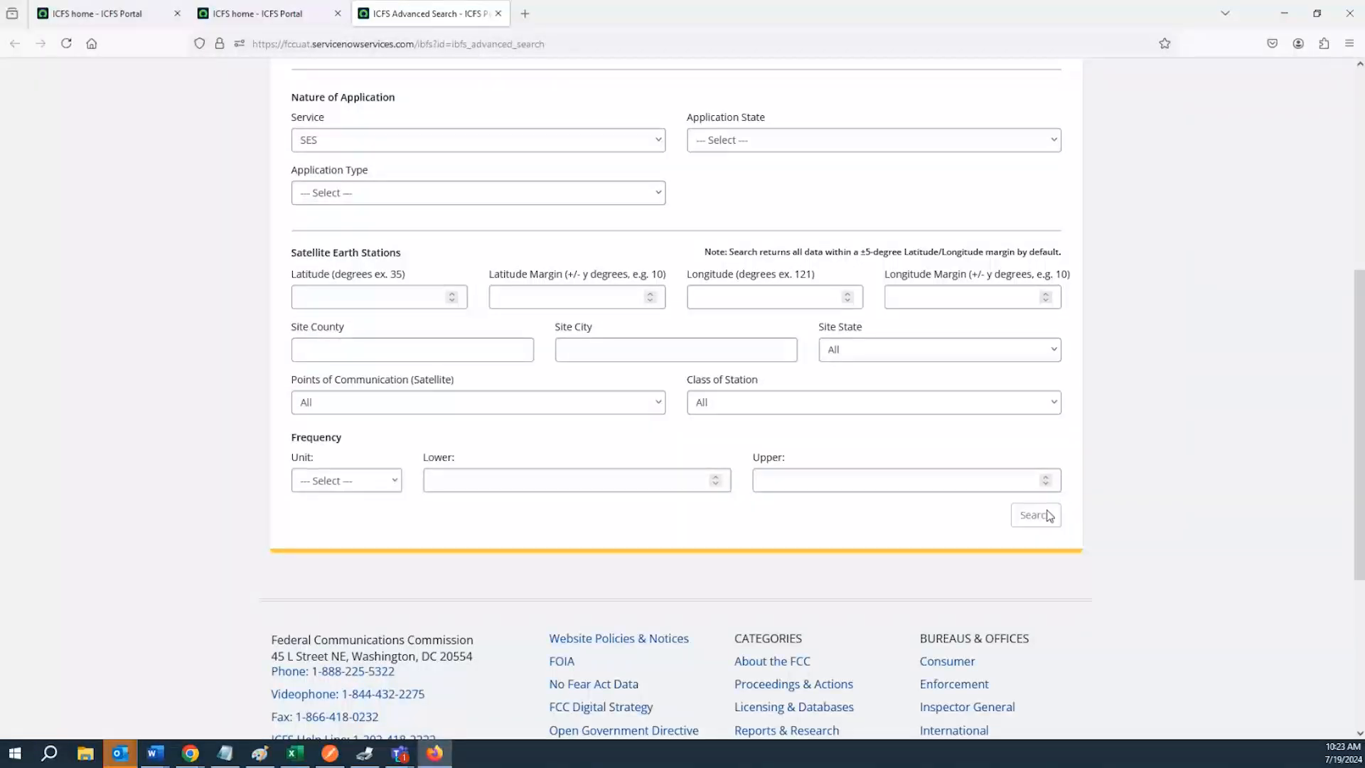
Export the search results as an Excel file and close the downloads panel
{"action": "left_click", "coordinate": [1018, 261]}
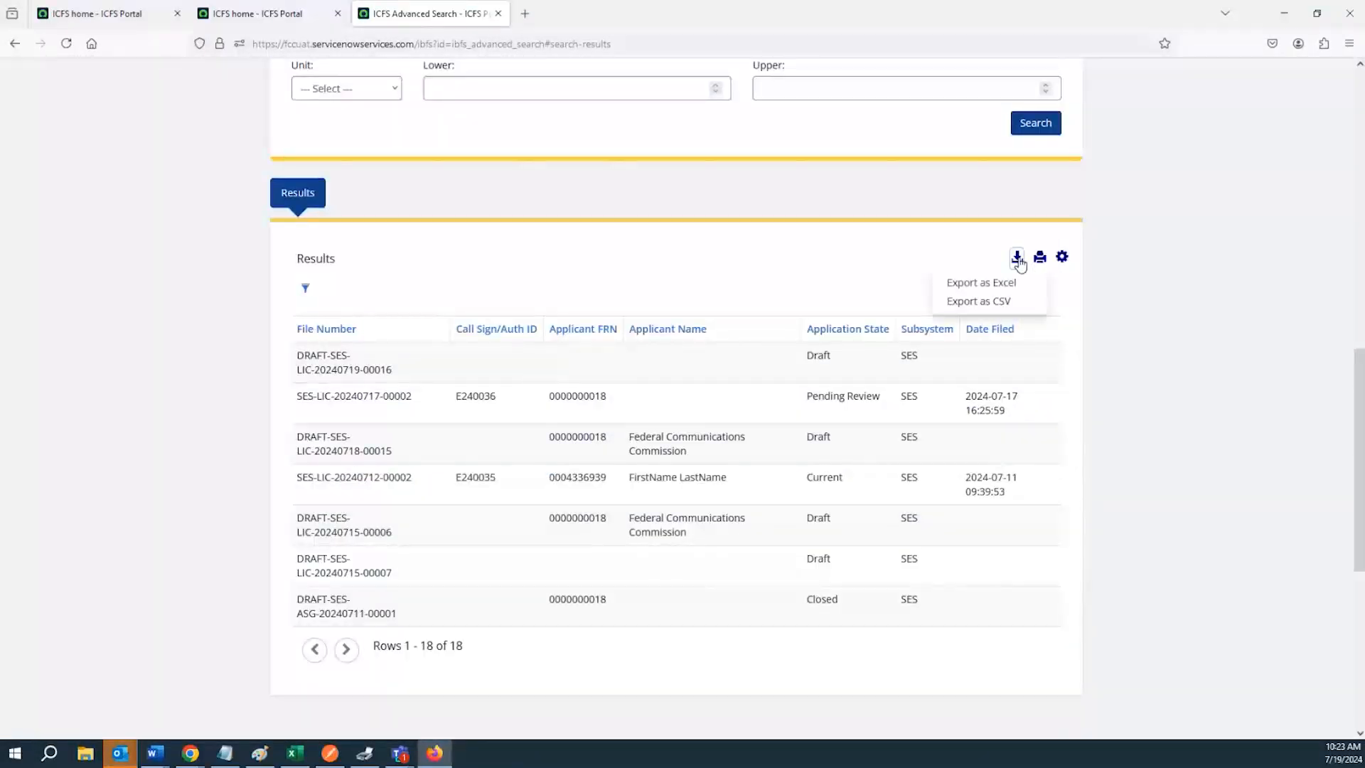
{"action": "left_click", "coordinate": [979, 290]}
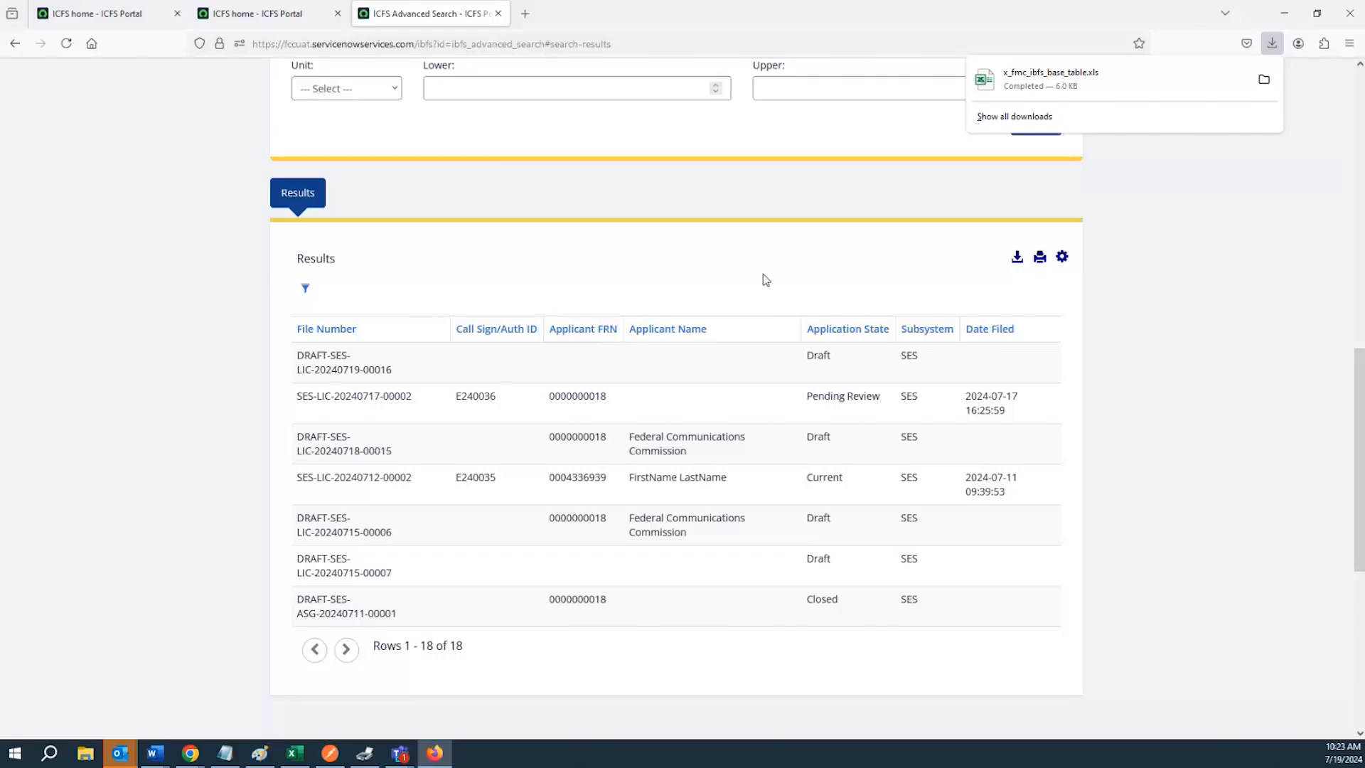
{"action": "scroll", "coordinate": [766, 277], "scroll_direction": "up", "scroll_amount": 3}
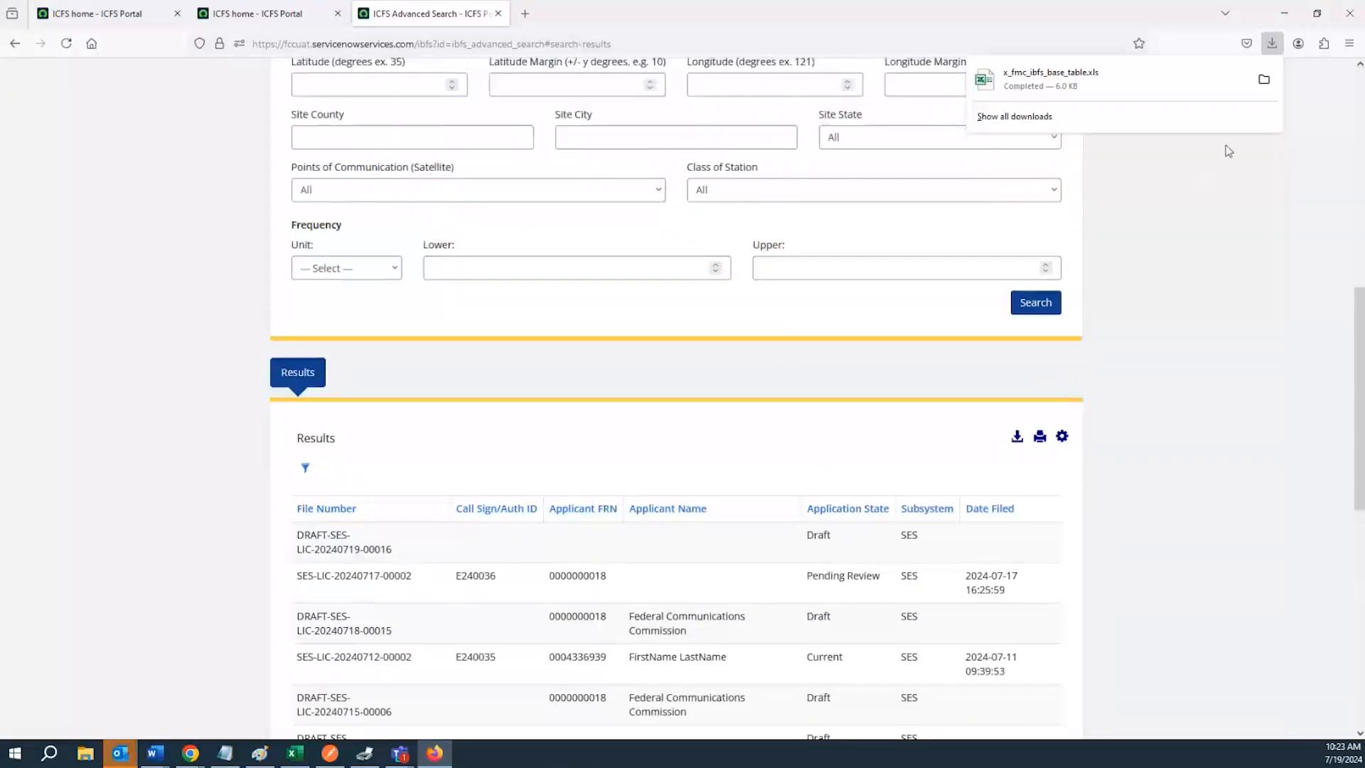
{"action": "left_click", "coordinate": [1240, 232]}
{"action": "scroll", "coordinate": [1194, 292], "scroll_direction": "down", "scroll_amount": 2}
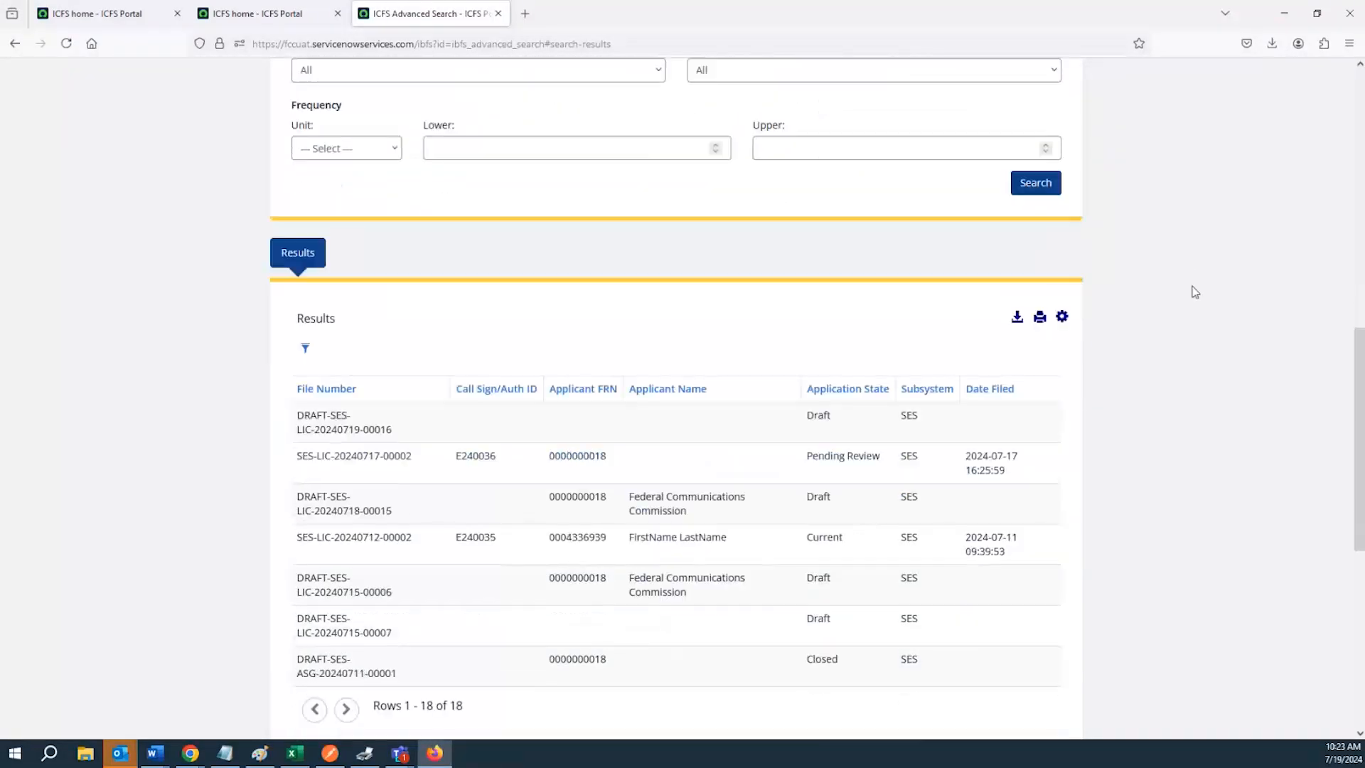
Scroll through the search form and results to review the fields
{"action": "scroll", "coordinate": [1195, 291], "scroll_direction": "down", "scroll_amount": 3}
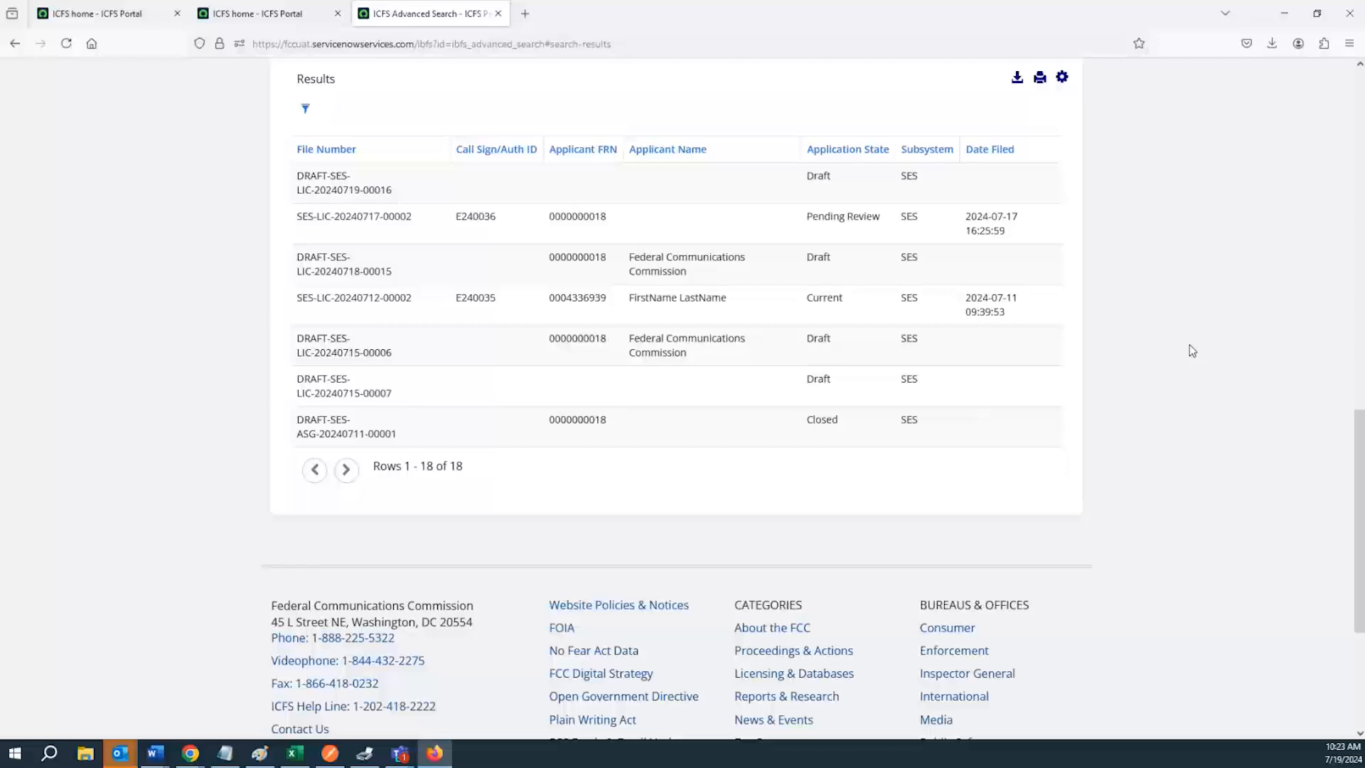
{"action": "scroll", "coordinate": [1173, 334], "scroll_direction": "up", "scroll_amount": 3}
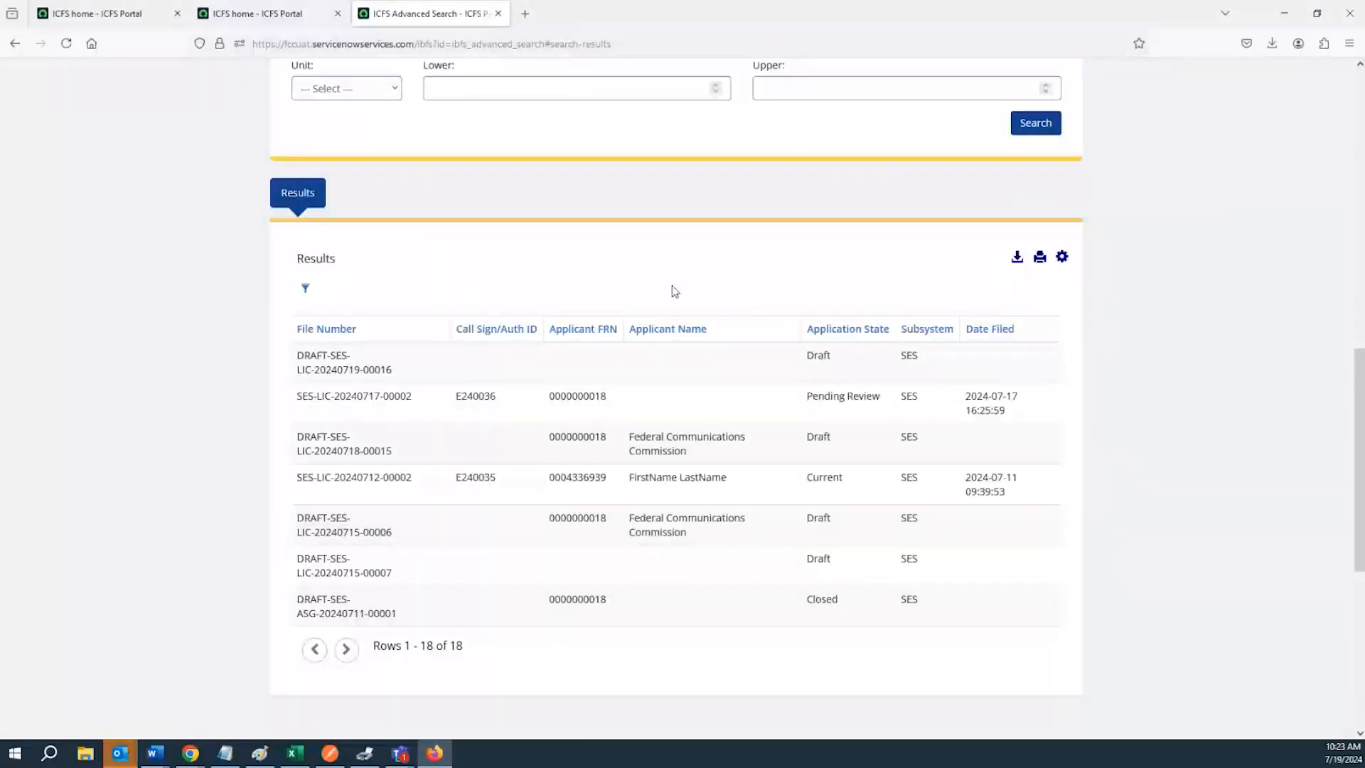
{"action": "scroll", "coordinate": [402, 325], "scroll_direction": "up", "scroll_amount": 3}
{"action": "scroll", "coordinate": [402, 325], "scroll_direction": "up", "scroll_amount": 2}
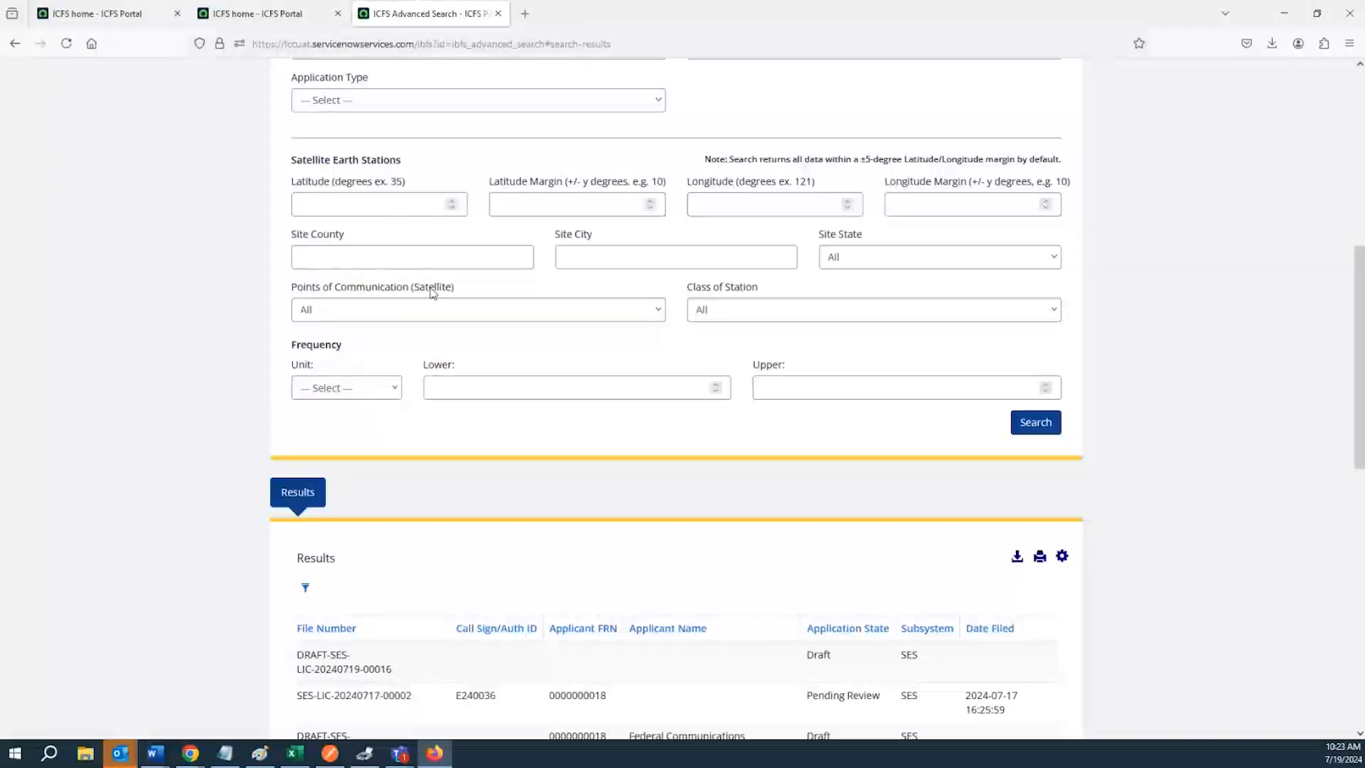
{"action": "scroll", "coordinate": [432, 293], "scroll_direction": "up", "scroll_amount": 3}
{"action": "scroll", "coordinate": [431, 294], "scroll_direction": "up", "scroll_amount": 4}
{"action": "left_click", "coordinate": [413, 200]}
{"action": "scroll", "coordinate": [411, 212], "scroll_direction": "down", "scroll_amount": 2}
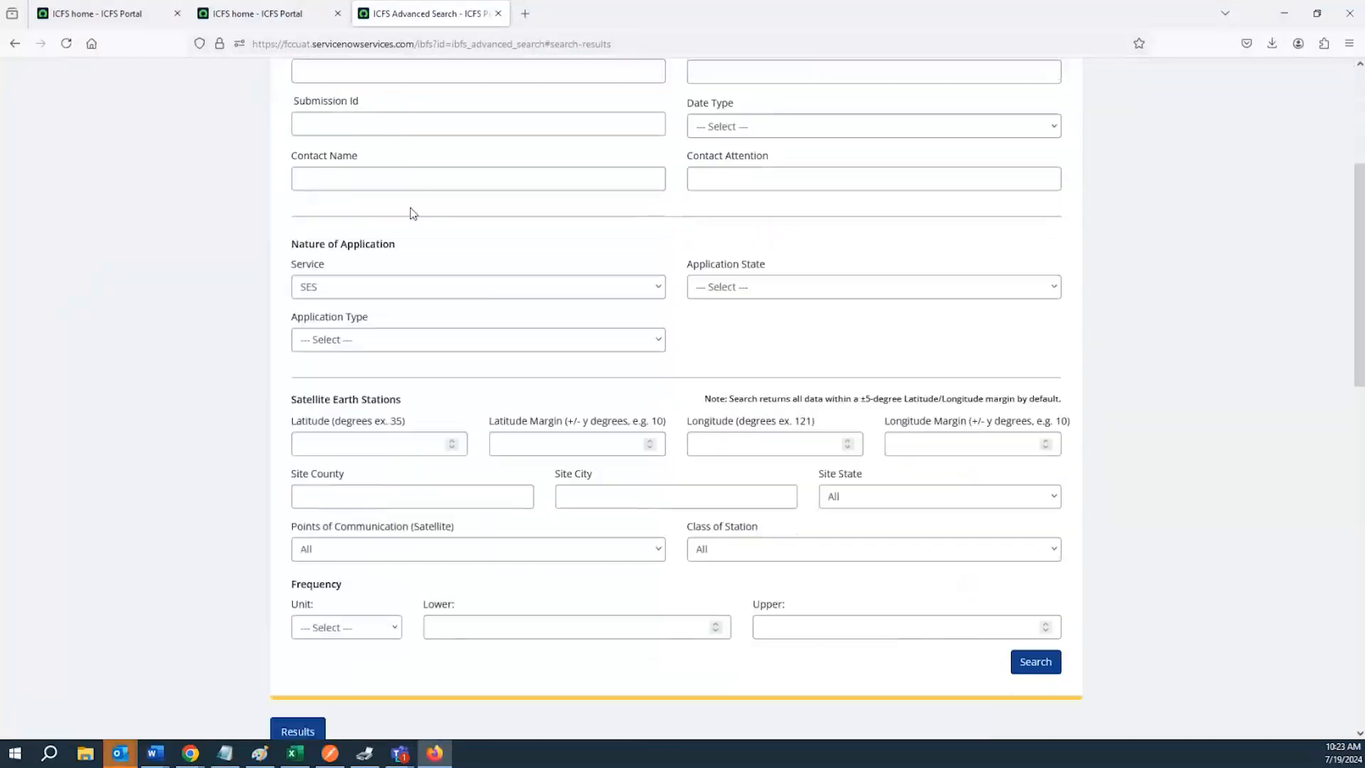
{"action": "scroll", "coordinate": [412, 227], "scroll_direction": "down", "scroll_amount": 4}
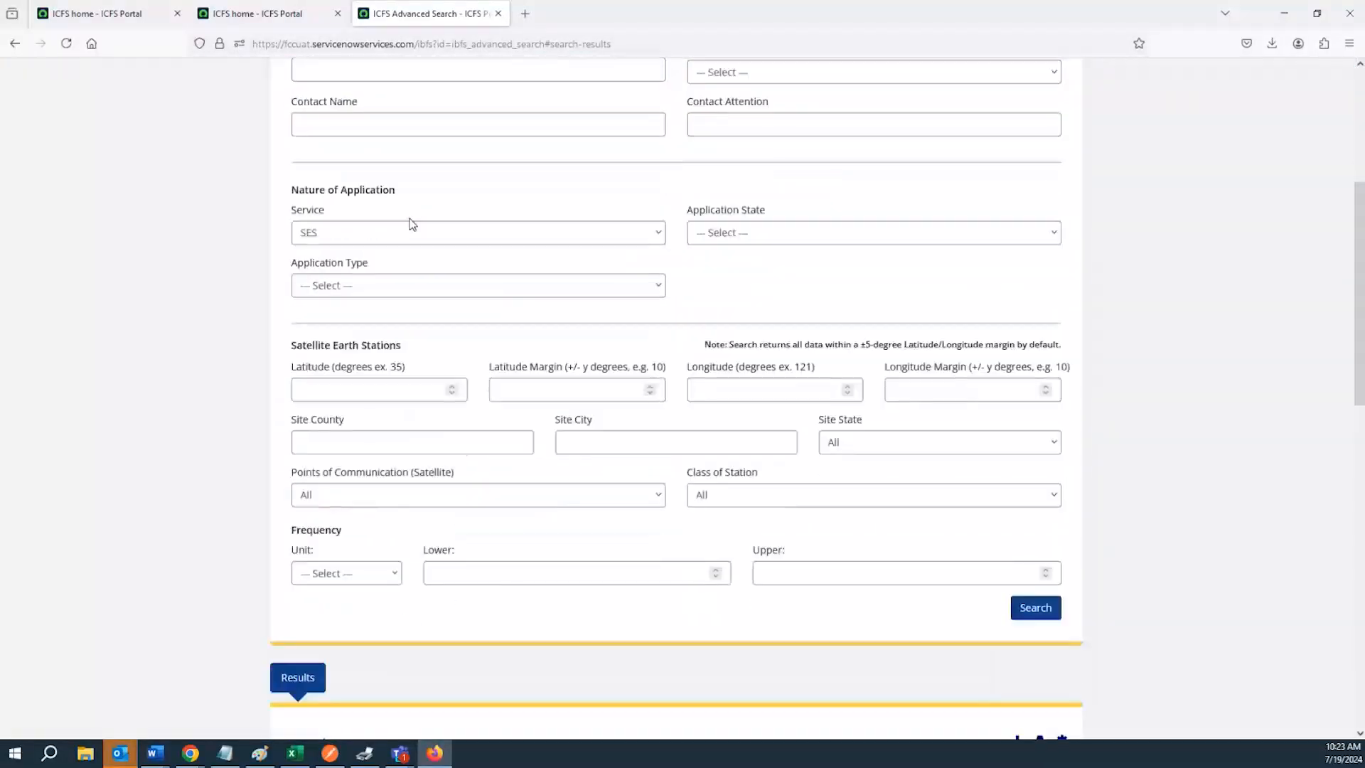
{"action": "scroll", "coordinate": [416, 248], "scroll_direction": "down", "scroll_amount": 1}
{"action": "scroll", "coordinate": [419, 281], "scroll_direction": "up", "scroll_amount": 7}
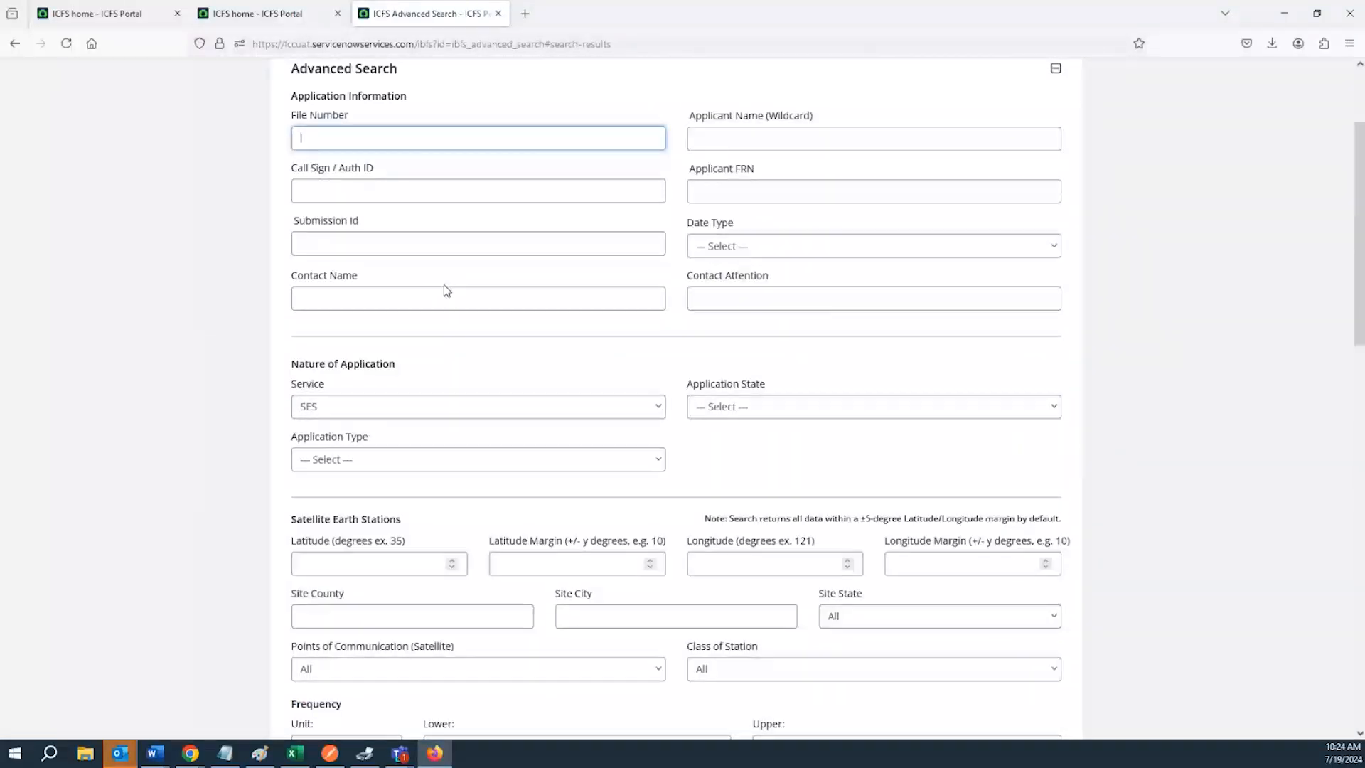
{"action": "scroll", "coordinate": [445, 296], "scroll_direction": "down", "scroll_amount": 3}
{"action": "scroll", "coordinate": [437, 556], "scroll_direction": "down", "scroll_amount": 1}
{"action": "scroll", "coordinate": [442, 484], "scroll_direction": "up", "scroll_amount": 2}
Reset Points of Communication (Satellite) to -- Select -- and set the Service to All
{"action": "left_click", "coordinate": [403, 489]}
{"action": "left_click", "coordinate": [390, 521]}
{"action": "scroll", "coordinate": [412, 466], "scroll_direction": "up", "scroll_amount": 3}
{"action": "scroll", "coordinate": [400, 469], "scroll_direction": "down", "scroll_amount": 2}
{"action": "scroll", "coordinate": [400, 465], "scroll_direction": "up", "scroll_amount": 1}
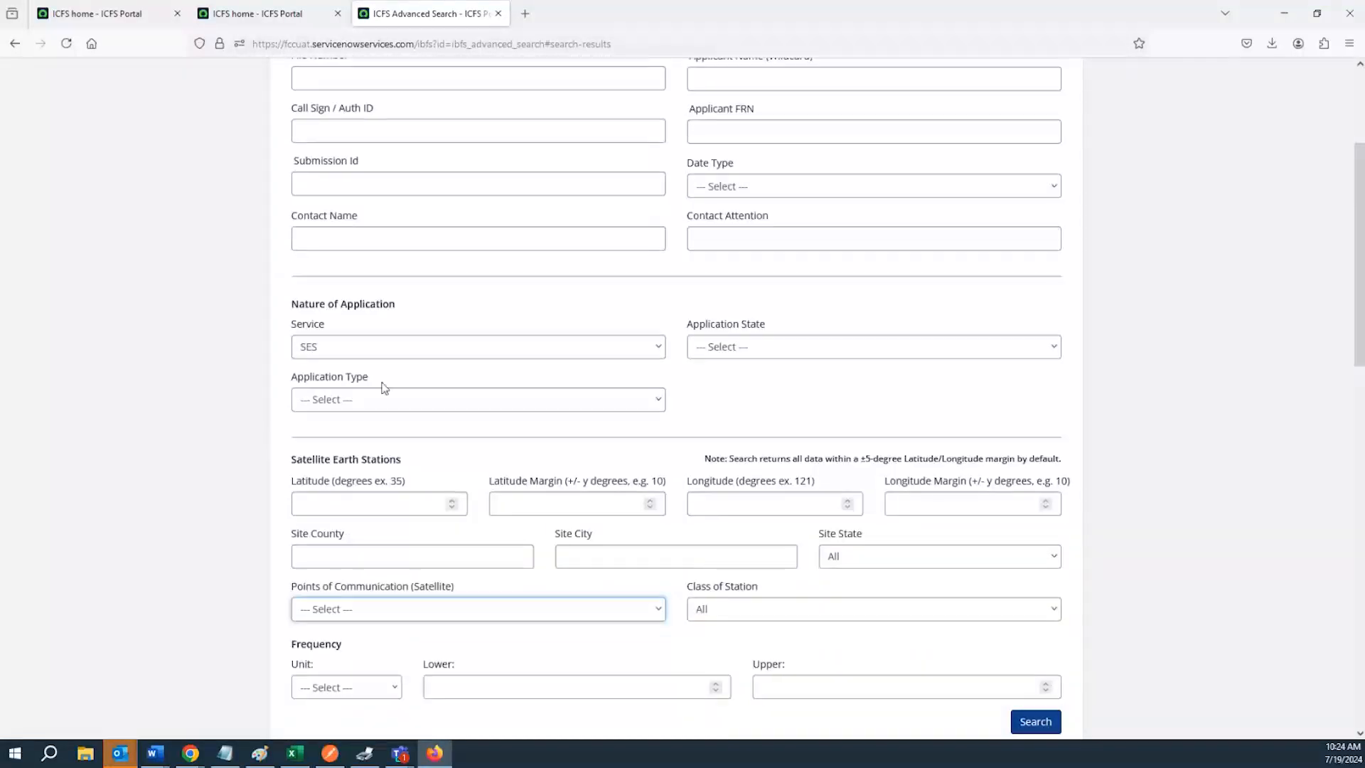
{"action": "left_click", "coordinate": [376, 348]}
{"action": "left_click", "coordinate": [364, 388]}
Search by File Number SES
{"action": "scroll", "coordinate": [327, 242], "scroll_direction": "up", "scroll_amount": 3}
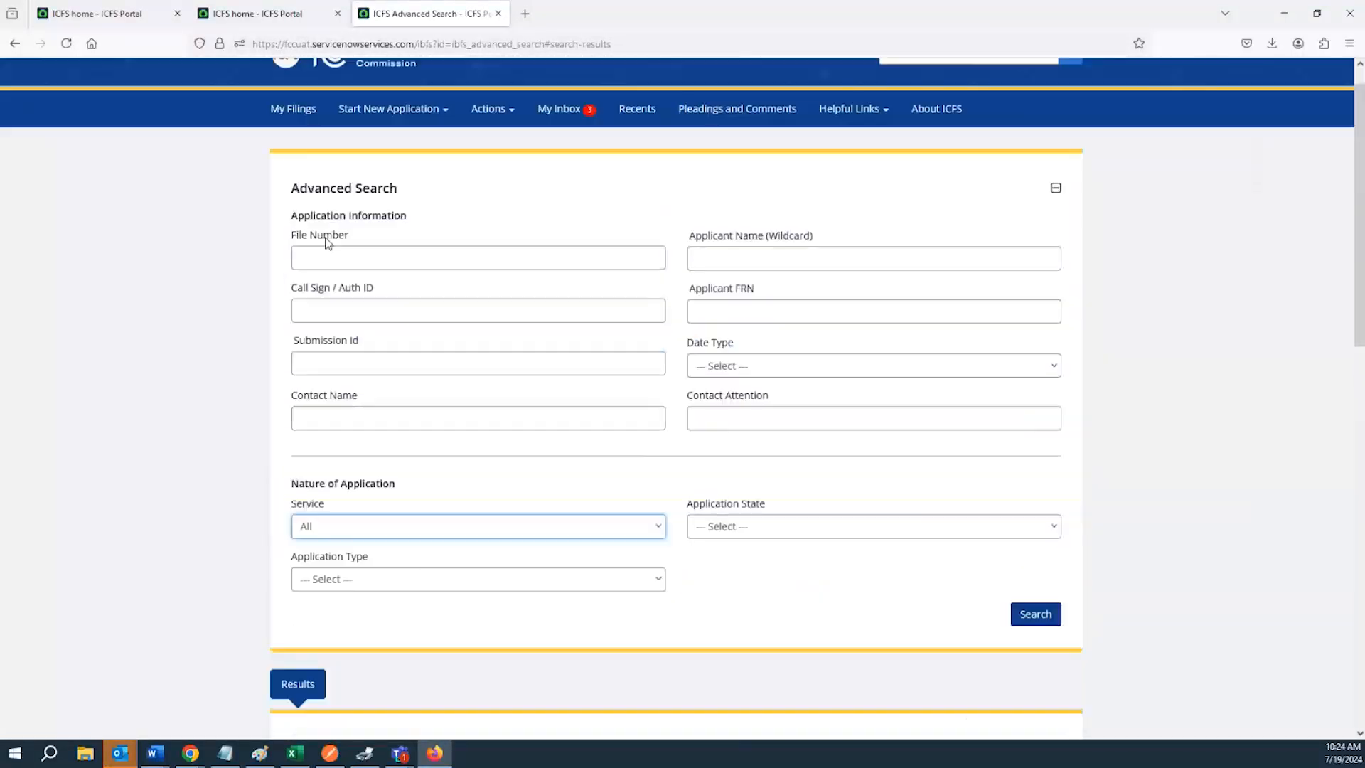
{"action": "left_click", "coordinate": [352, 260]}
{"action": "type", "text": "SES"}
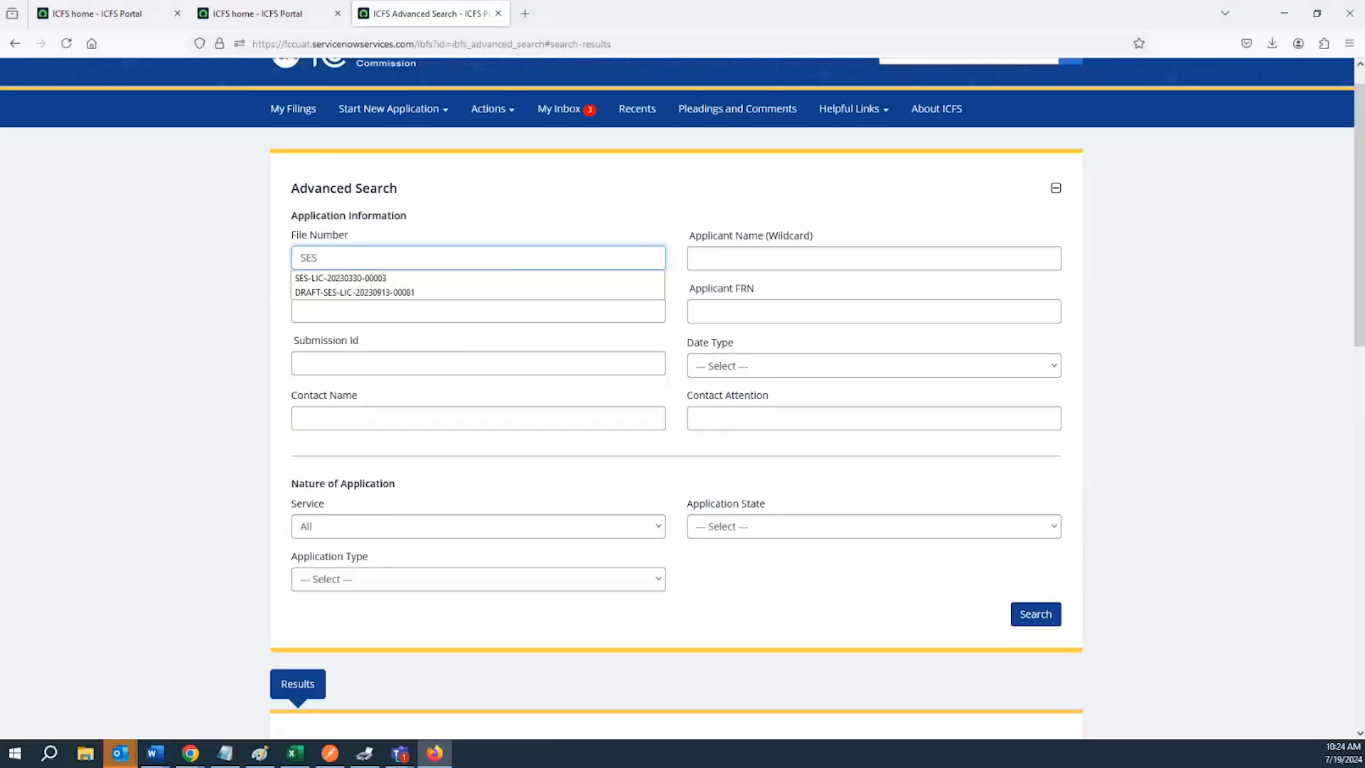
{"action": "key", "text": "Return"}
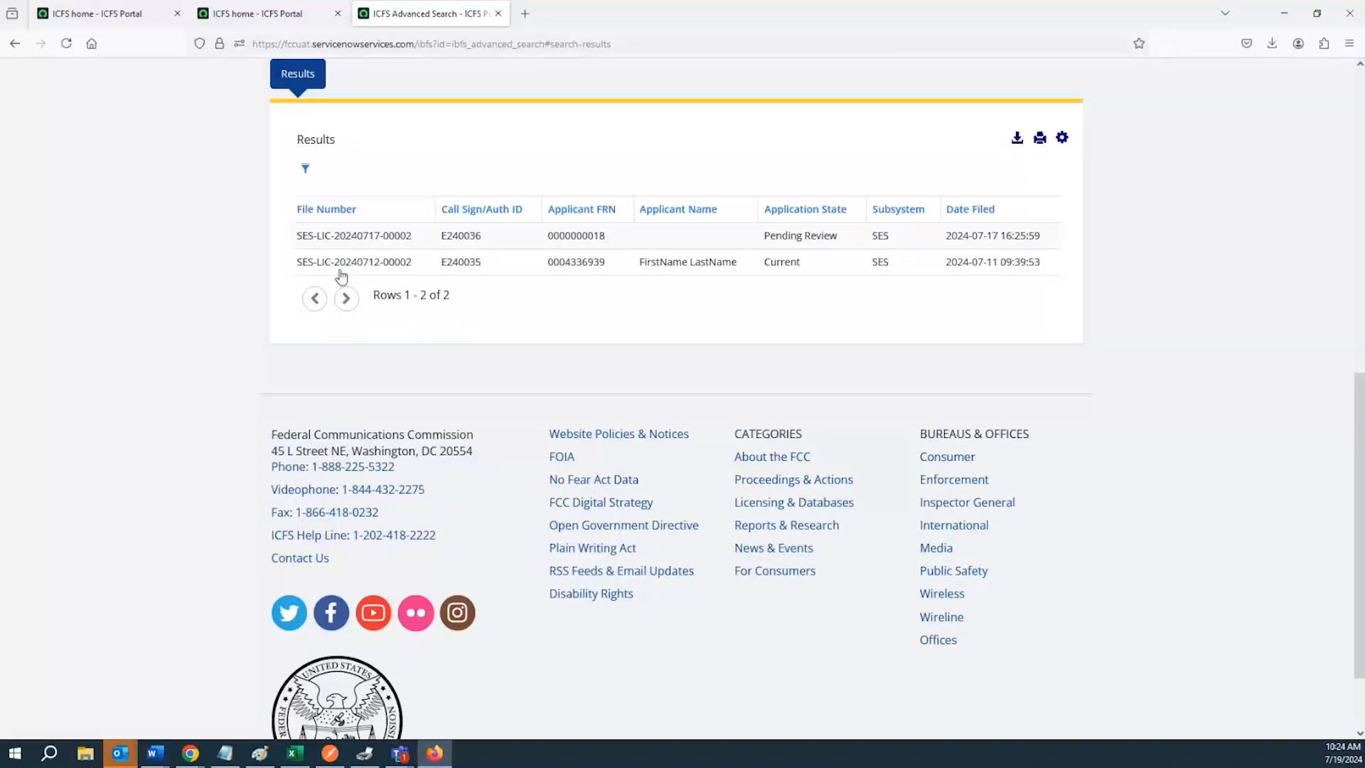
Rerun the search with the File Number *SES
{"action": "scroll", "coordinate": [341, 276], "scroll_direction": "up", "scroll_amount": 7}
{"action": "left_click", "coordinate": [304, 189]}
{"action": "key", "text": "Return"}
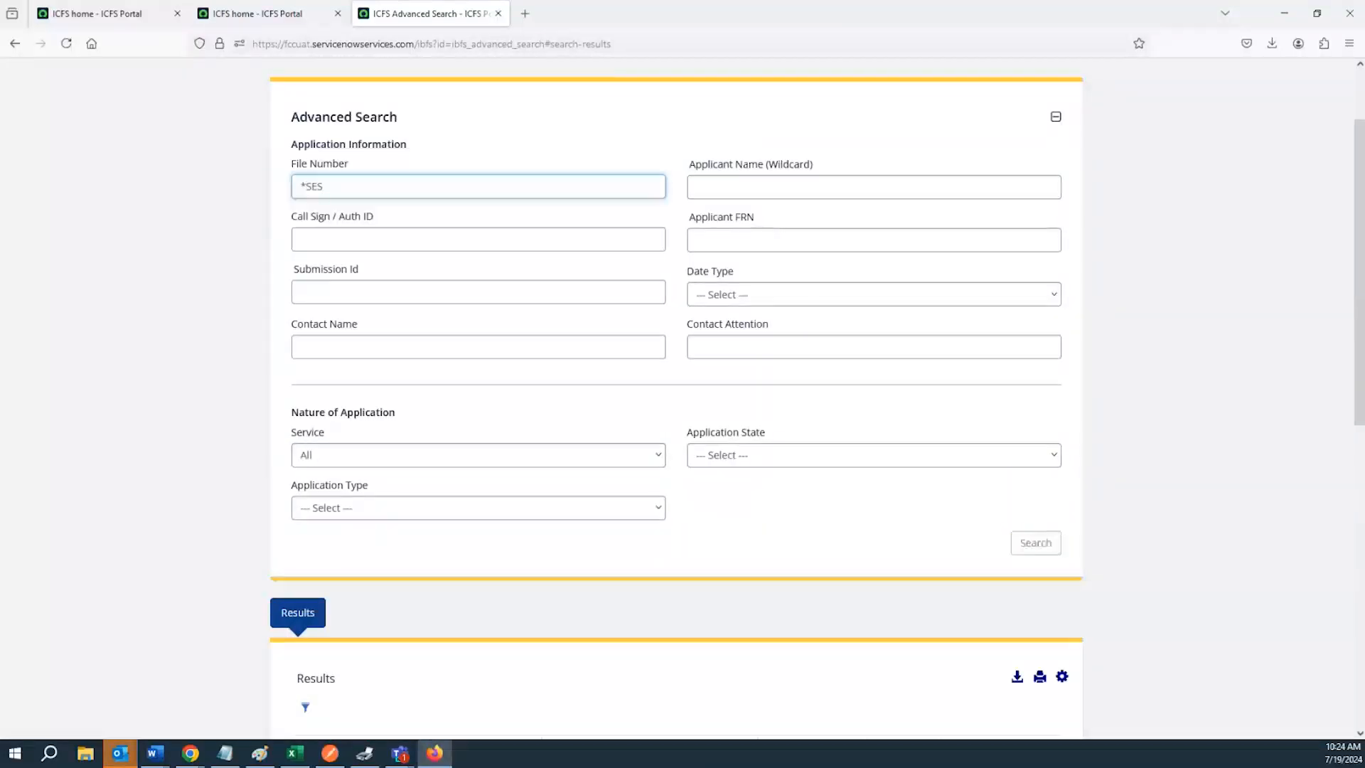
{"action": "scroll", "coordinate": [349, 283], "scroll_direction": "up", "scroll_amount": 8}
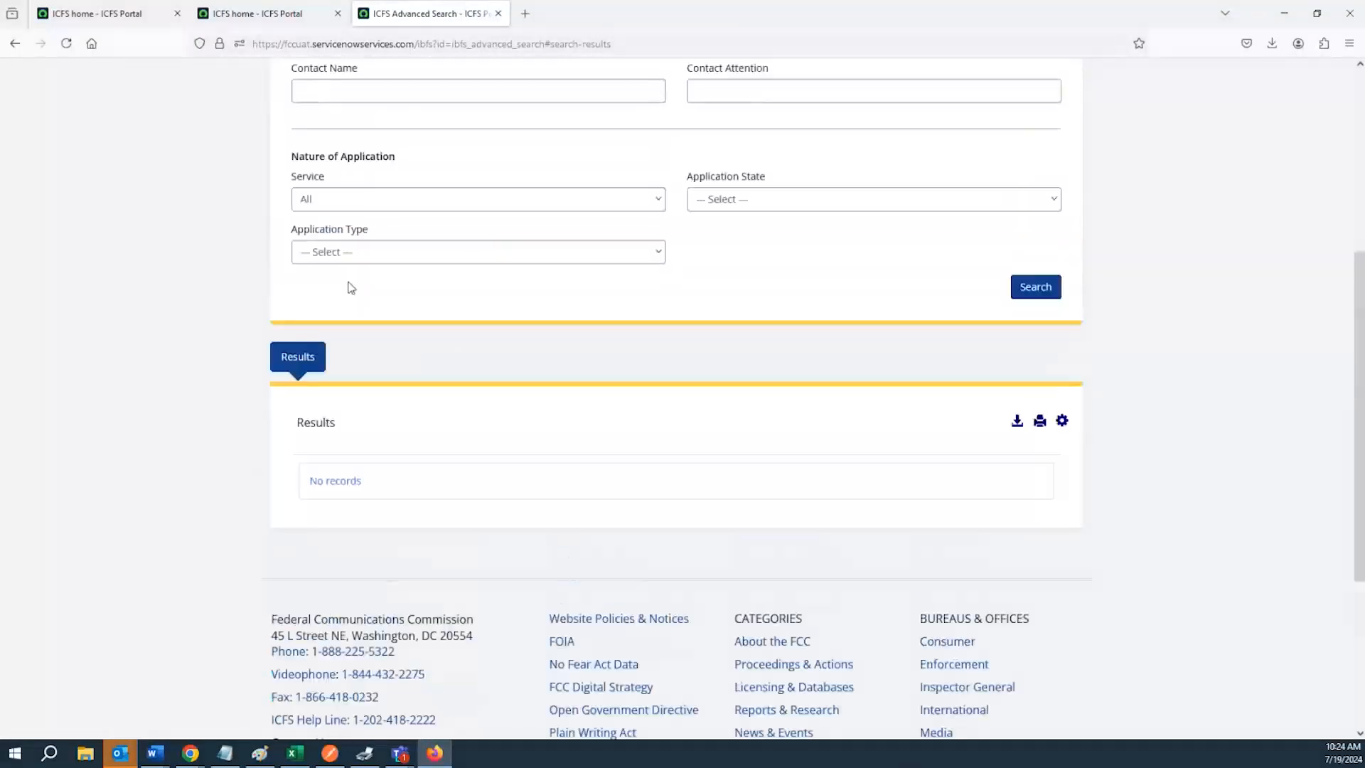
{"action": "scroll", "coordinate": [351, 279], "scroll_direction": "up", "scroll_amount": 2}
Remove the asterisk from the File Number to leave SES
{"action": "left_click_drag", "start_coordinate": [307, 290], "coordinate": [297, 287]}
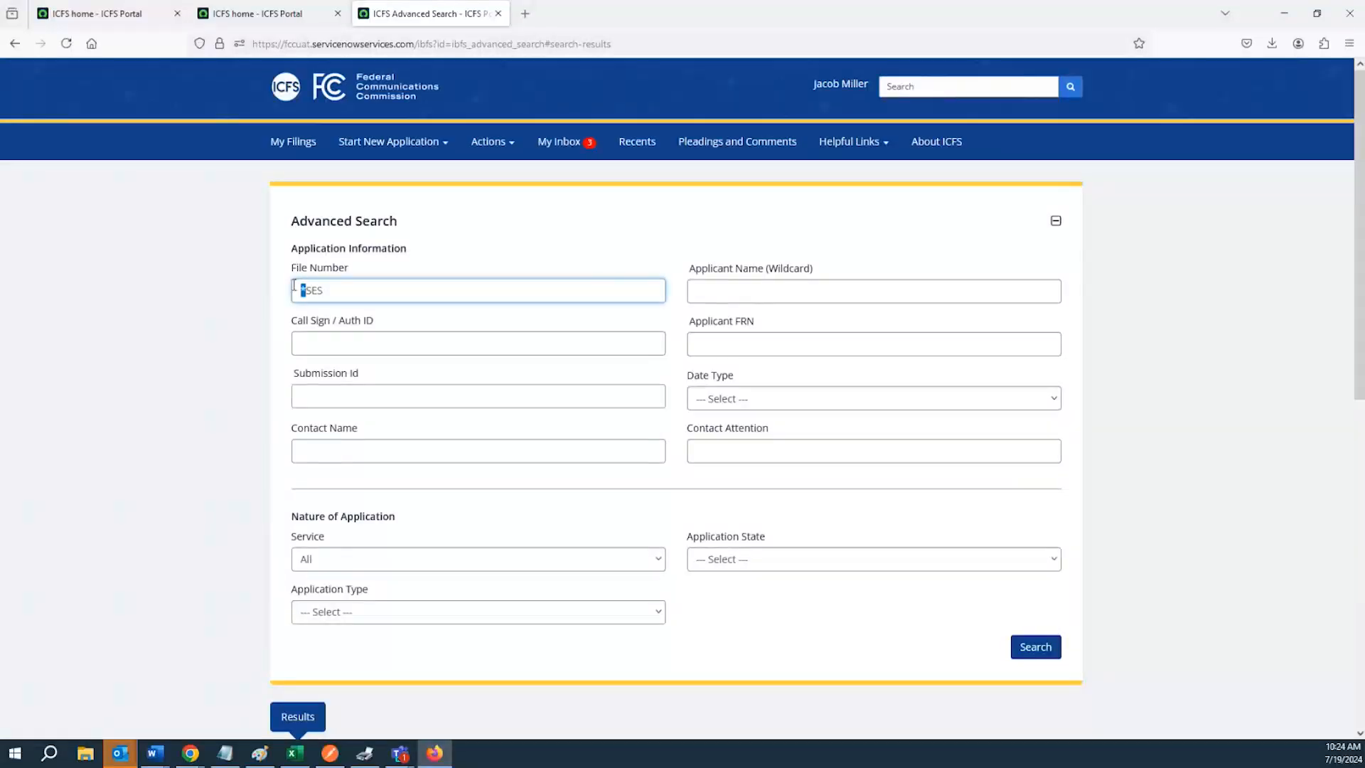
{"action": "key", "text": "BackSpace"}
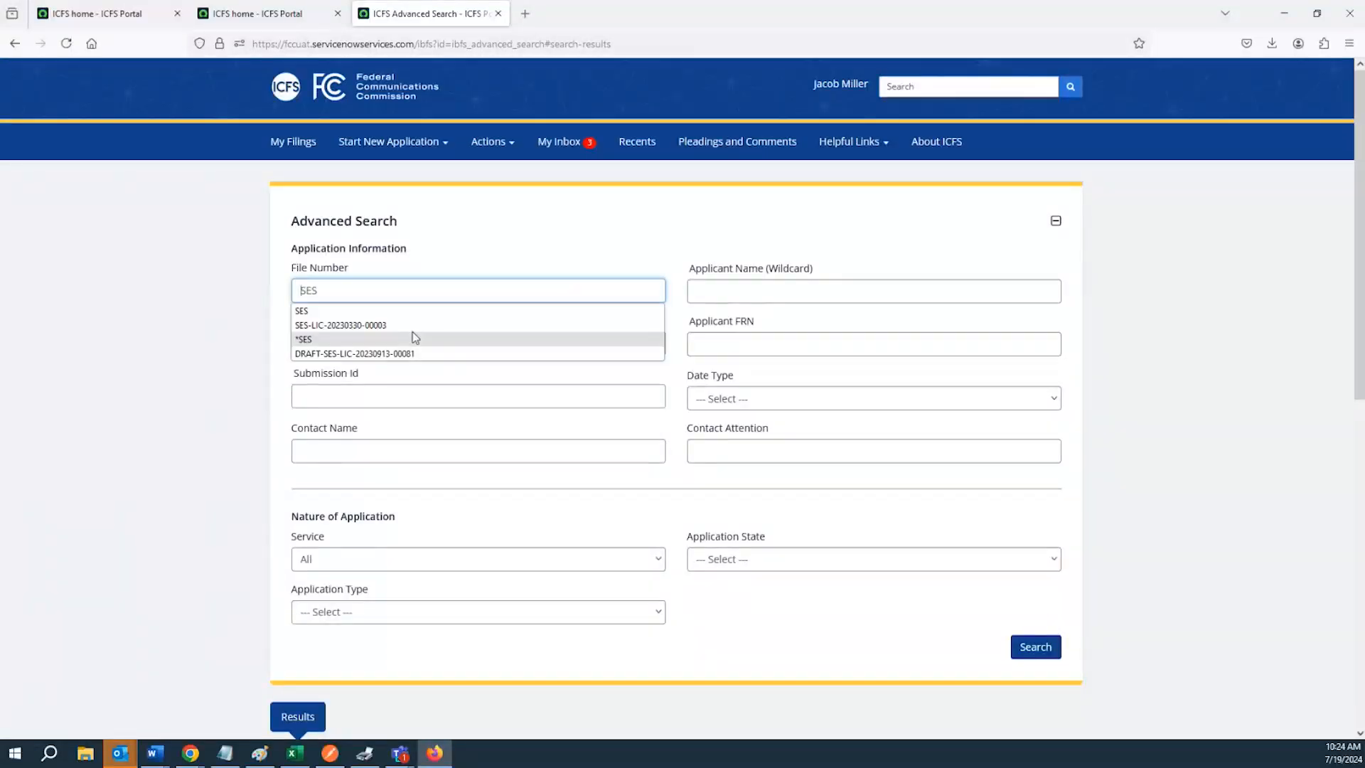
{"action": "left_click", "coordinate": [393, 296]}
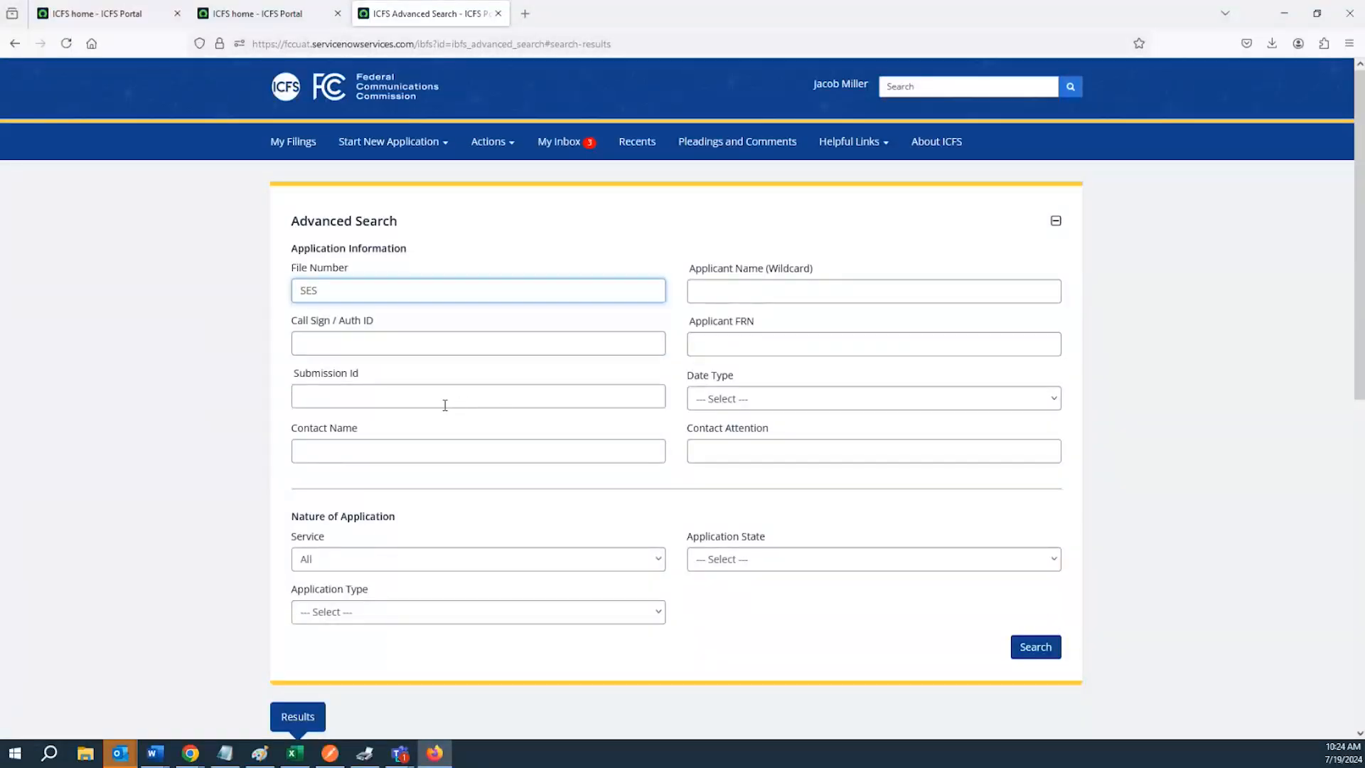
{"action": "scroll", "coordinate": [440, 400], "scroll_direction": "down", "scroll_amount": 1}
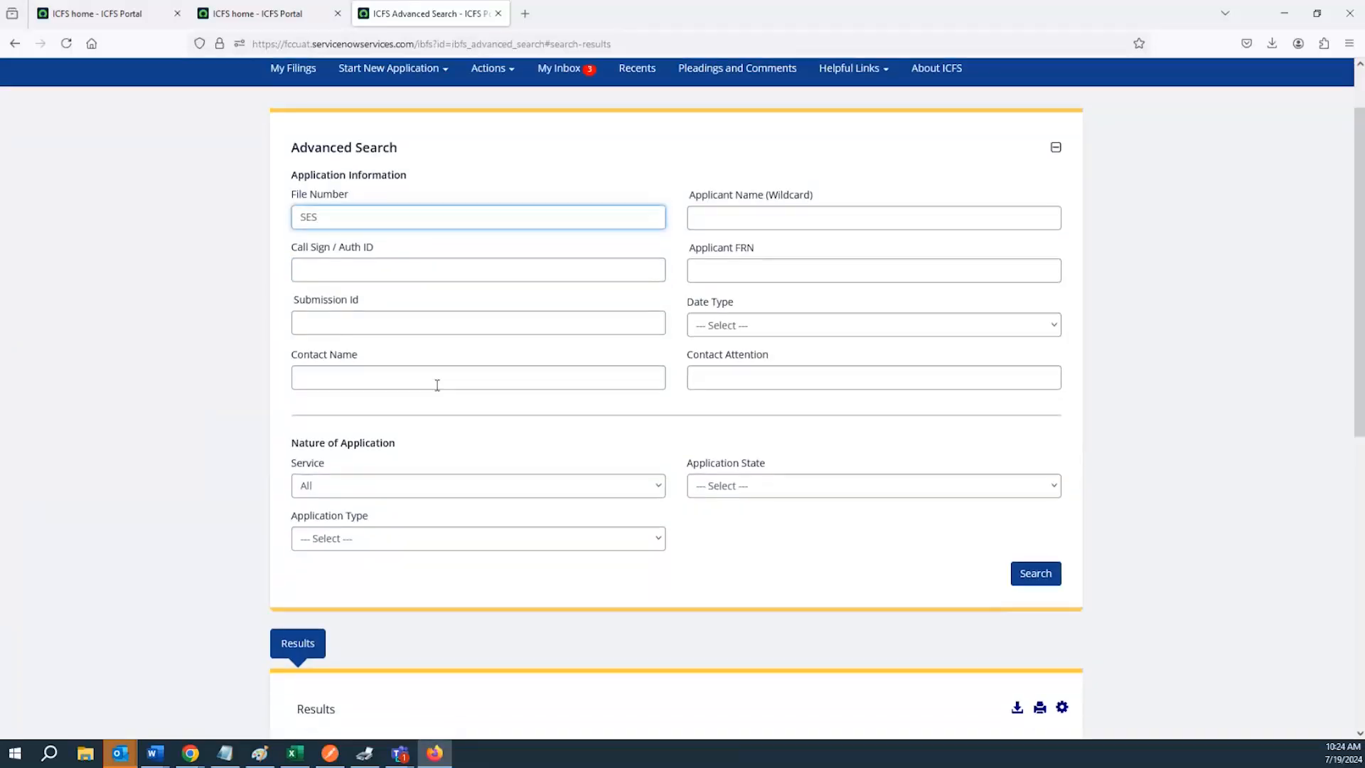
{"action": "scroll", "coordinate": [437, 385], "scroll_direction": "down", "scroll_amount": 1}
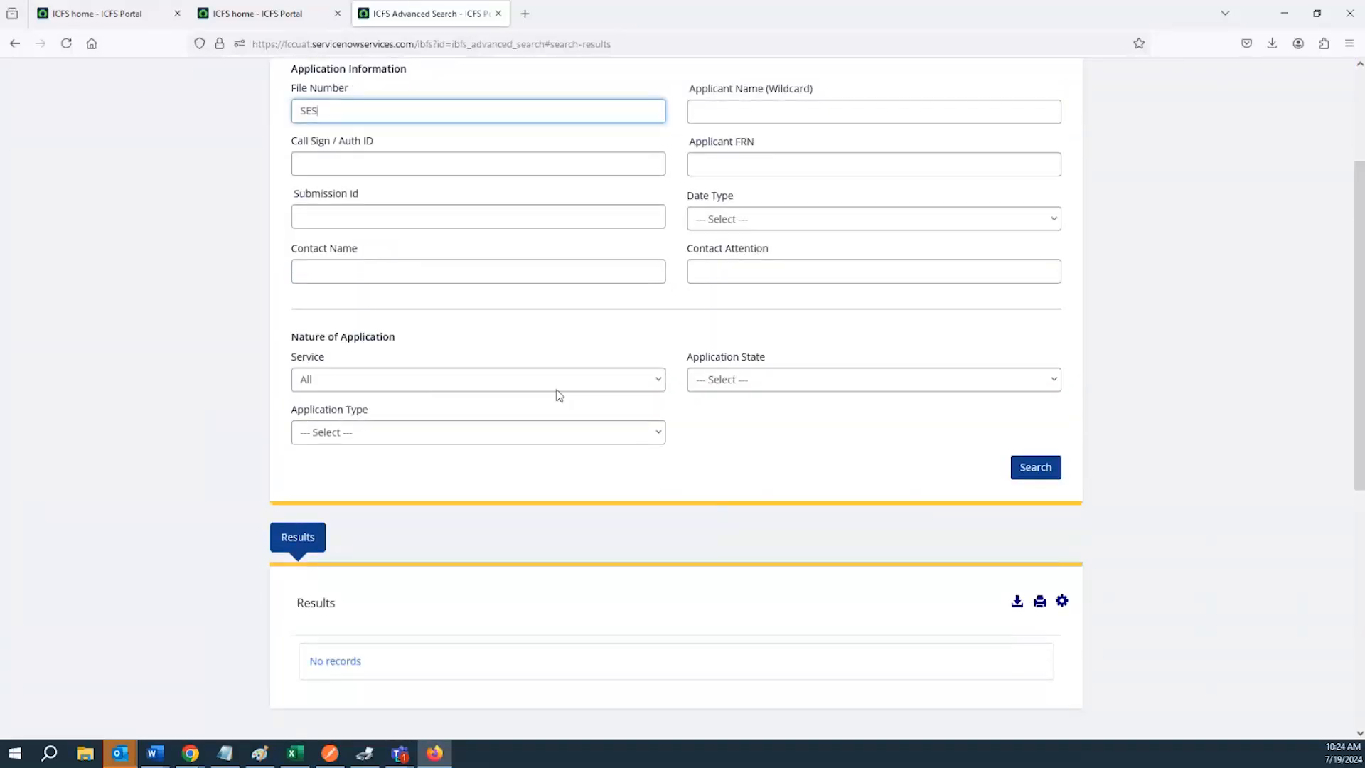
{"action": "scroll", "coordinate": [558, 391], "scroll_direction": "up", "scroll_amount": 2}
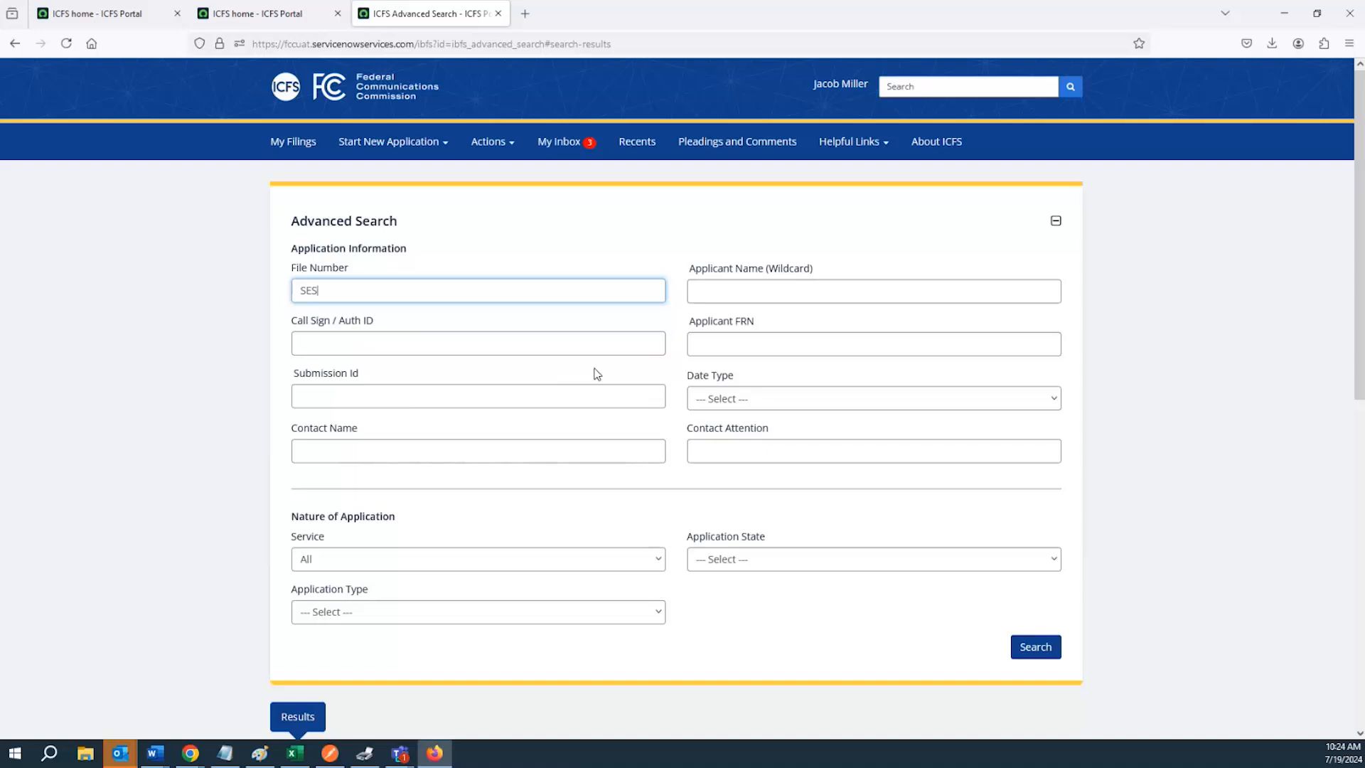
Clear the File Number and search by Applicant Name (Wildcard) Lu
{"action": "left_click", "coordinate": [810, 286]}
{"action": "left_click_drag", "start_coordinate": [323, 290], "coordinate": [290, 304]}
{"action": "key", "text": "BackSpace"}
{"action": "left_click", "coordinate": [714, 286]}
{"action": "type", "text": "Lu"}
{"action": "key", "text": "Return"}
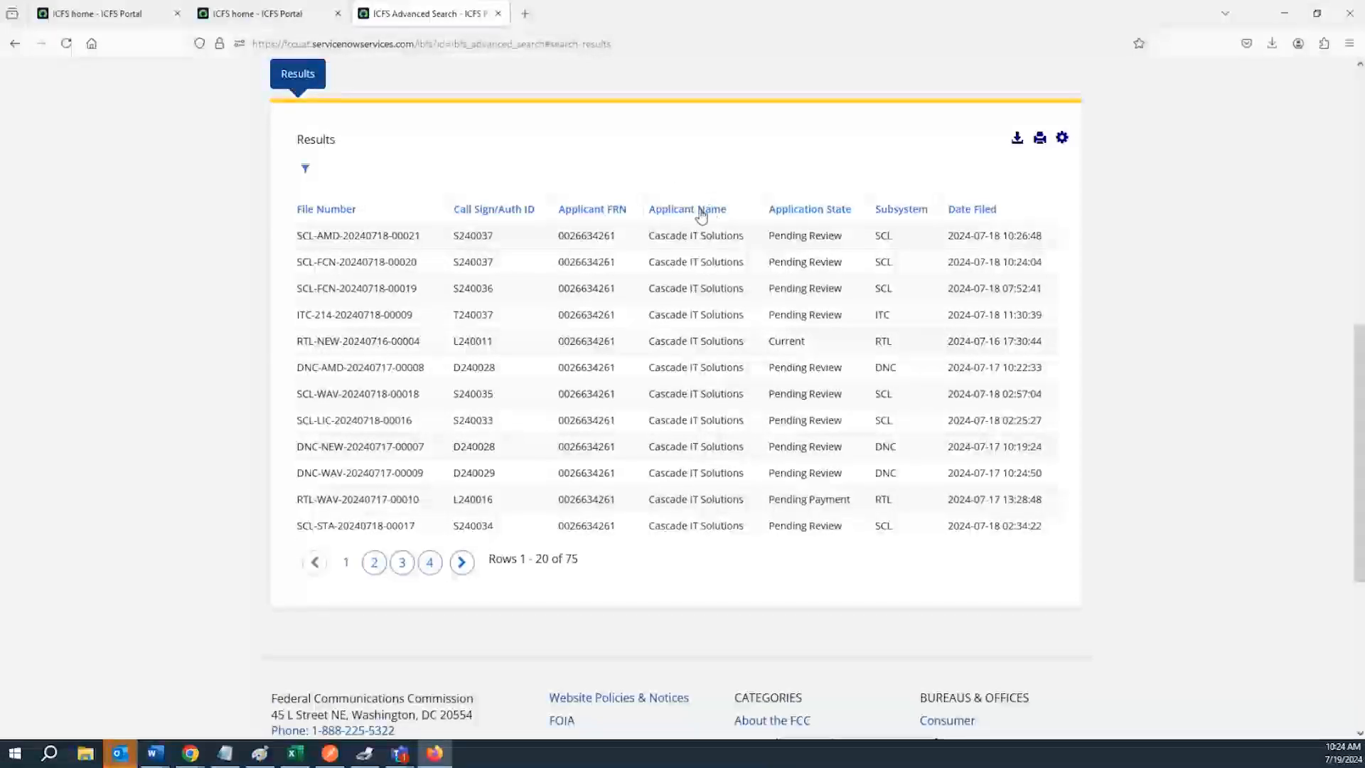
Review the applicant-name search results
{"action": "scroll", "coordinate": [679, 204], "scroll_direction": "up", "scroll_amount": 2}
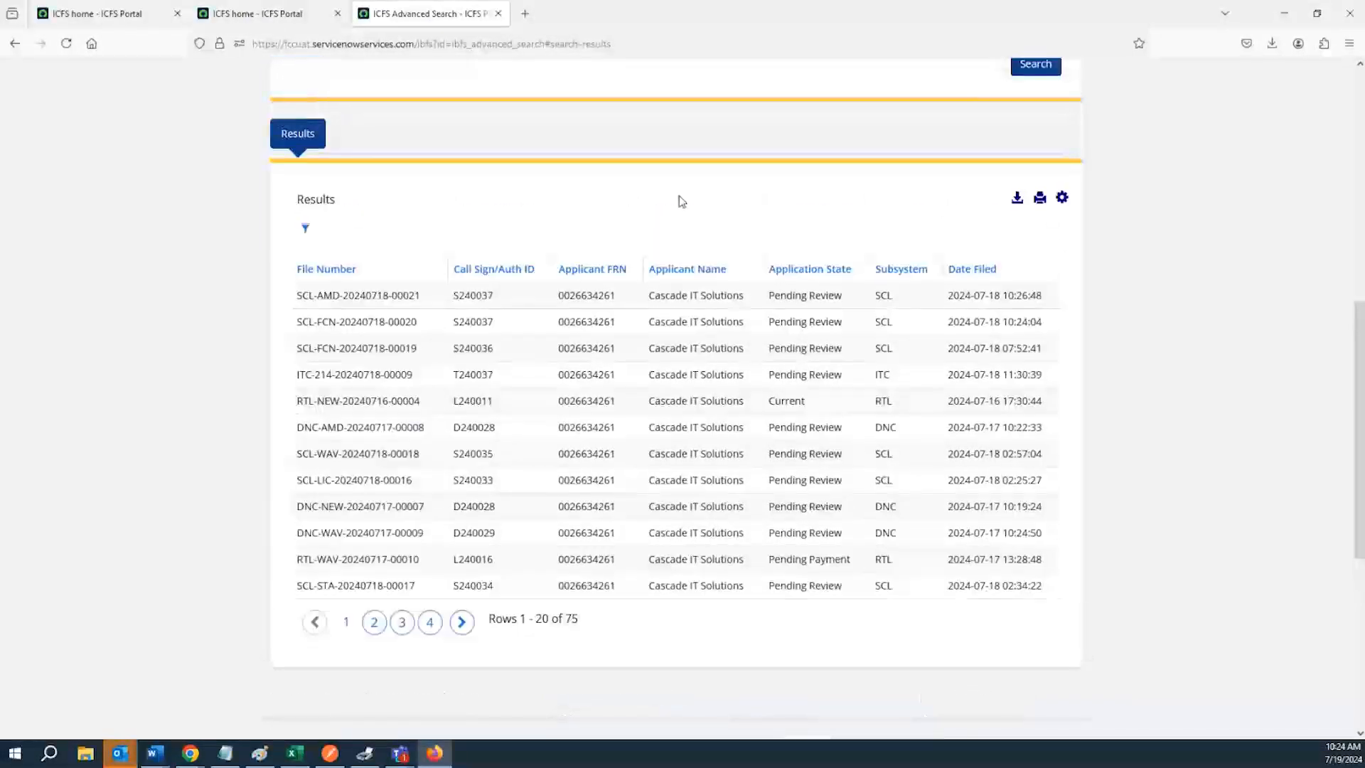
{"action": "scroll", "coordinate": [679, 206], "scroll_direction": "up", "scroll_amount": 1}
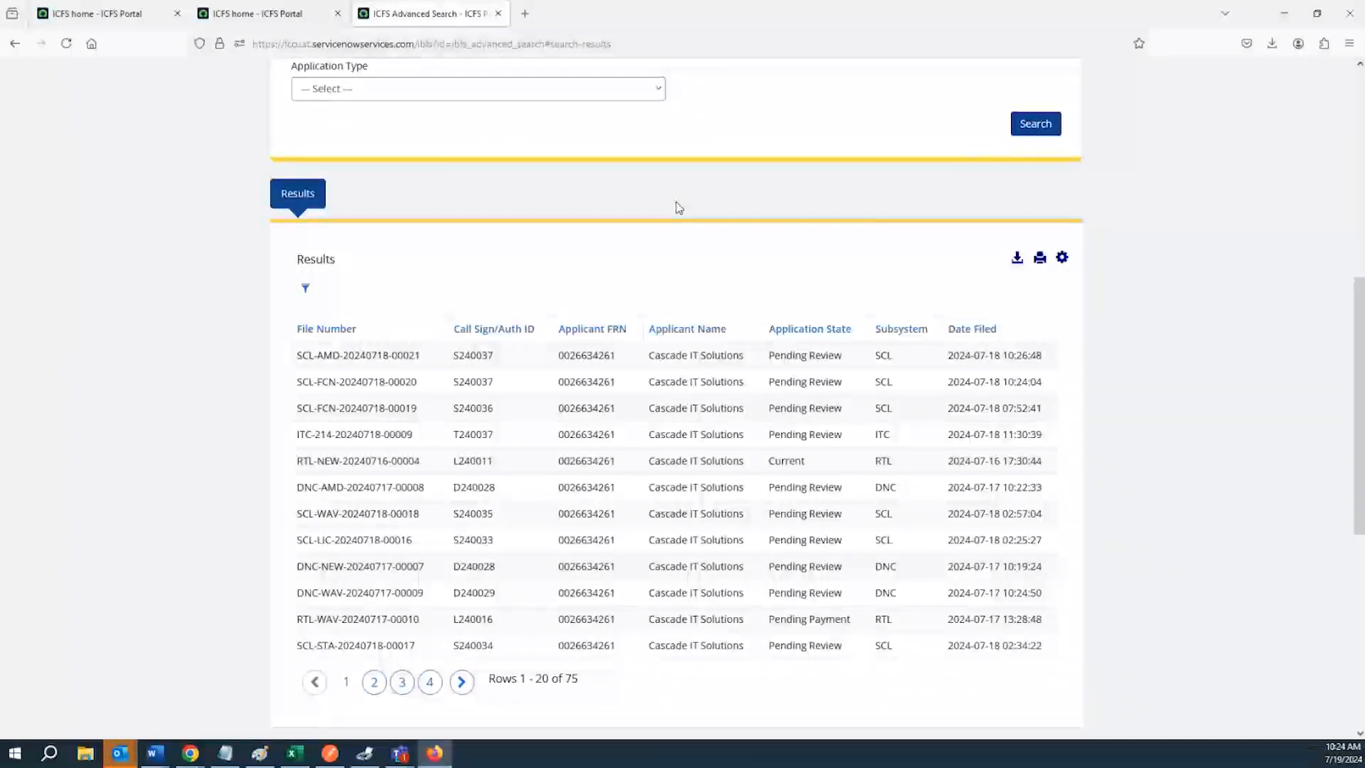
{"action": "scroll", "coordinate": [679, 207], "scroll_direction": "up", "scroll_amount": 12}
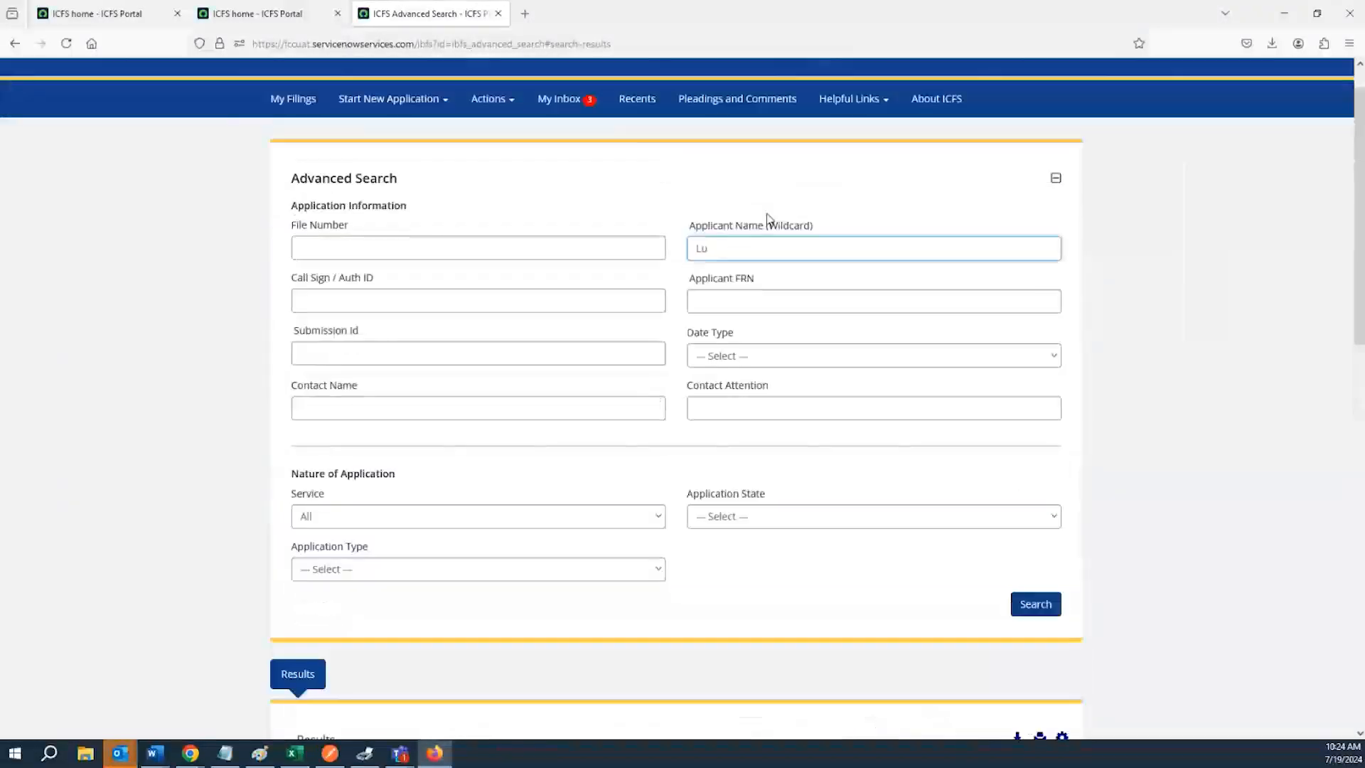
{"action": "scroll", "coordinate": [767, 217], "scroll_direction": "up", "scroll_amount": 1}
{"action": "scroll", "coordinate": [747, 334], "scroll_direction": "down", "scroll_amount": 6}
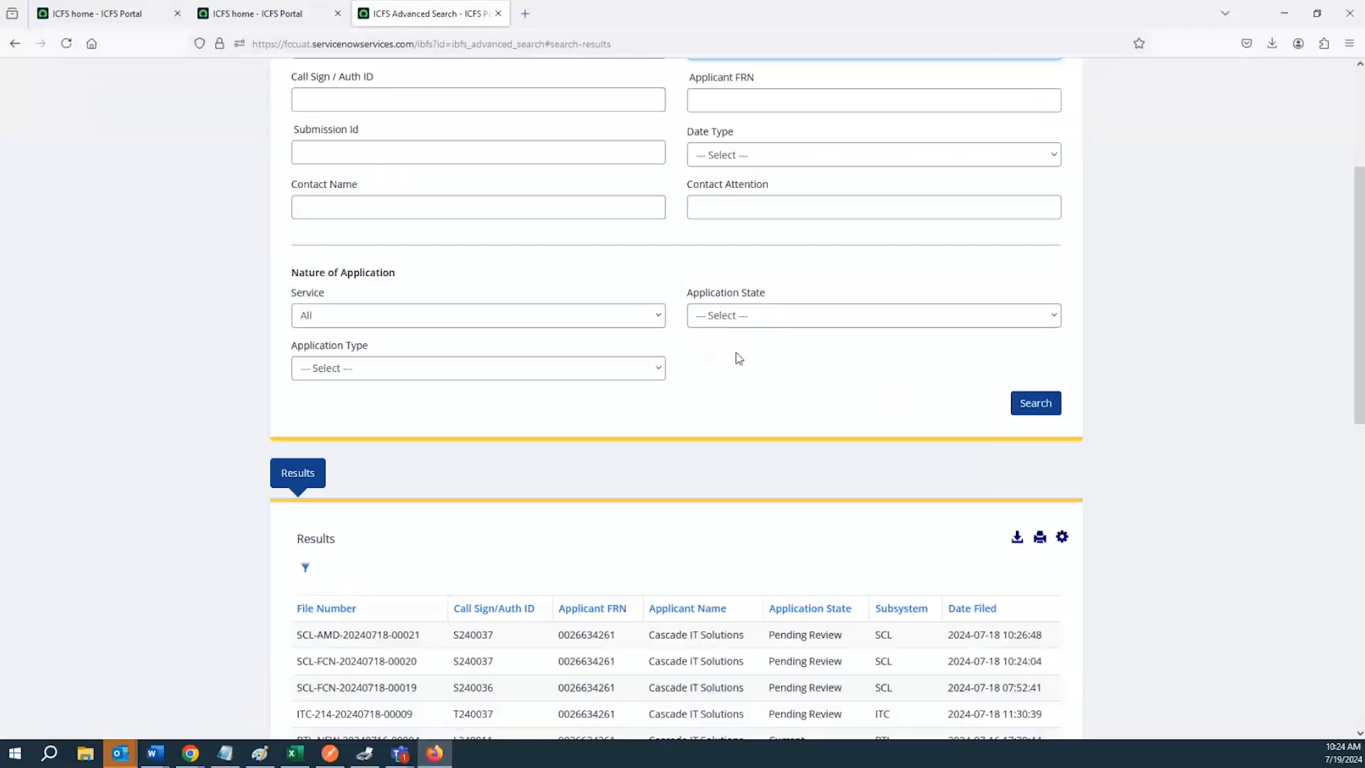
{"action": "scroll", "coordinate": [739, 358], "scroll_direction": "down", "scroll_amount": 3}
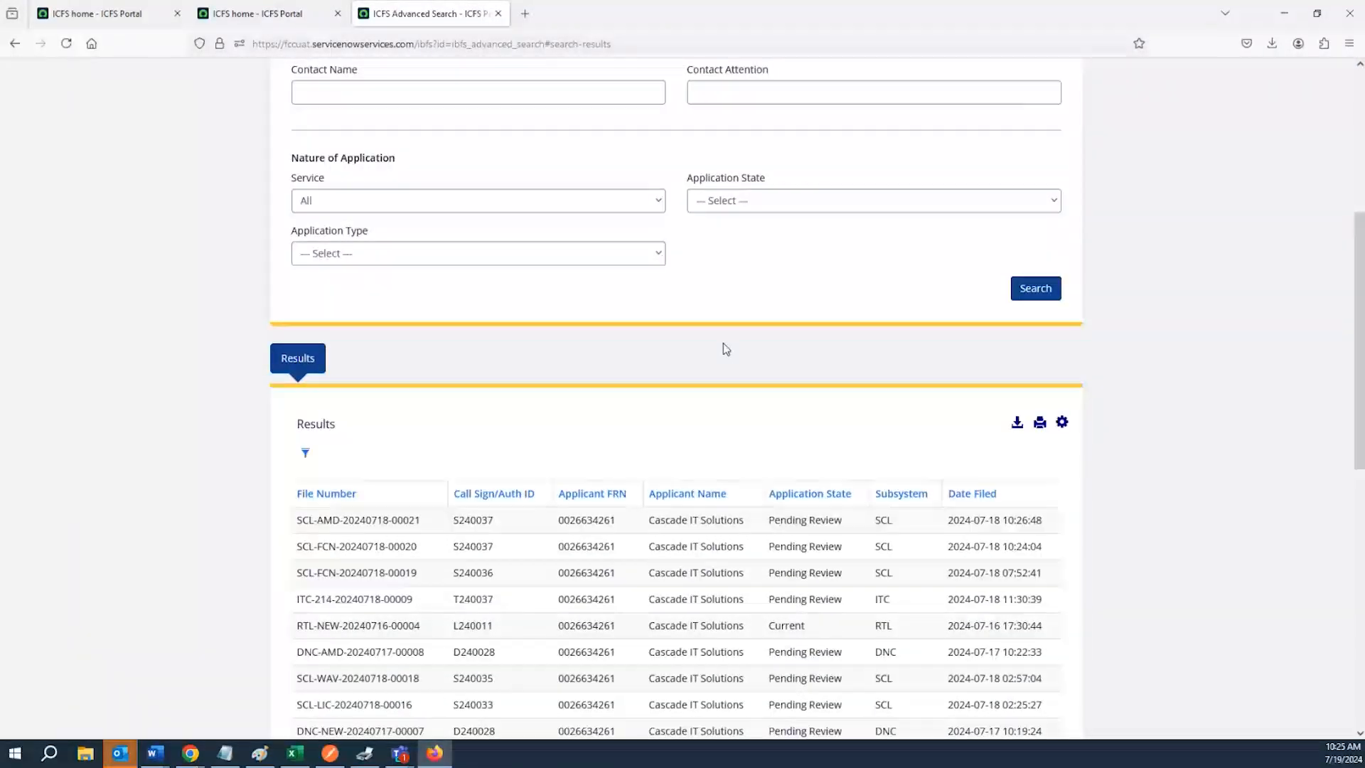
{"action": "scroll", "coordinate": [723, 342], "scroll_direction": "up", "scroll_amount": 9}
Replace the Applicant Name (Wildcard) with Cascade and run the search
{"action": "left_click_drag", "start_coordinate": [719, 293], "coordinate": [696, 292]}
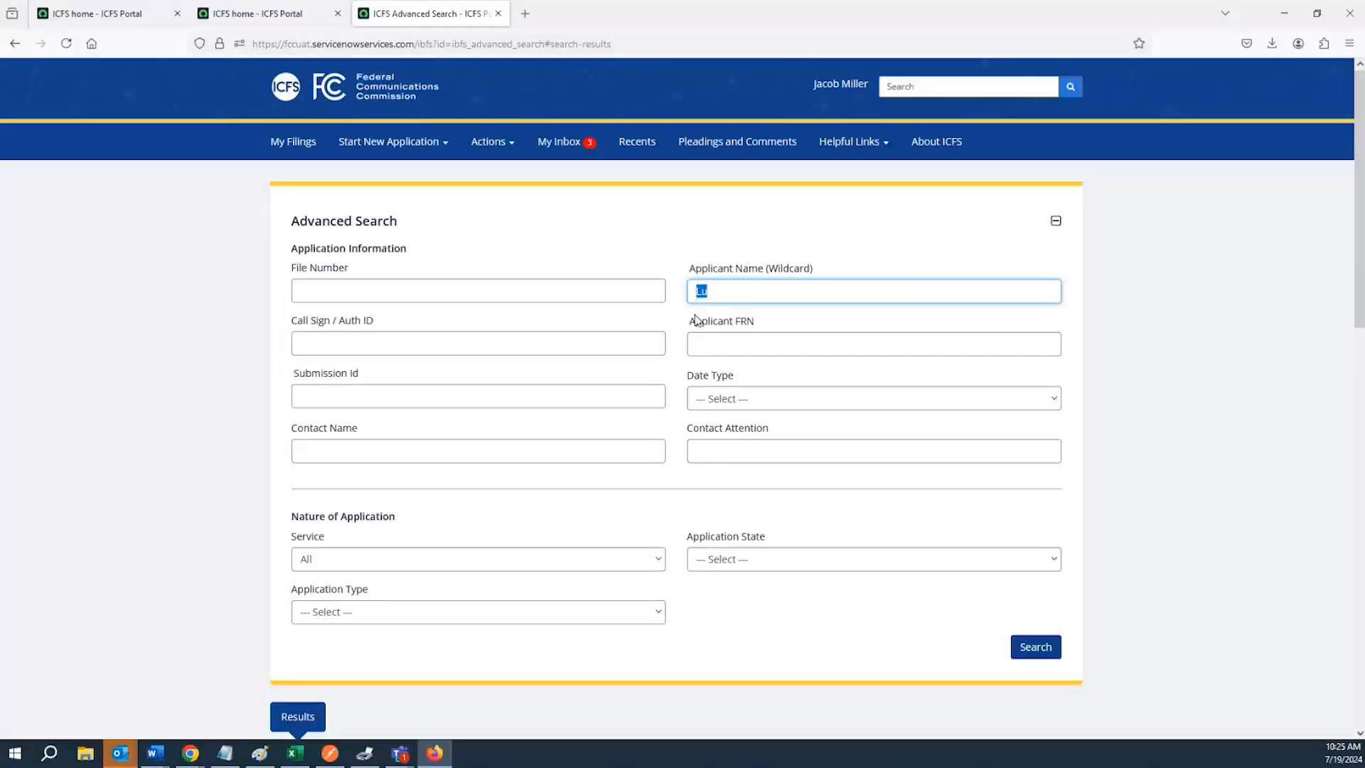
{"action": "type", "text": "Cascade"}
{"action": "key", "text": "Return"}
{"action": "scroll", "coordinate": [666, 448], "scroll_direction": "up", "scroll_amount": 7}
{"action": "scroll", "coordinate": [667, 440], "scroll_direction": "up", "scroll_amount": 2}
Replace the Applicant Name (Wildcard) with a new term beginning with Zo and run the search
{"action": "left_click_drag", "start_coordinate": [743, 246], "coordinate": [652, 244]}
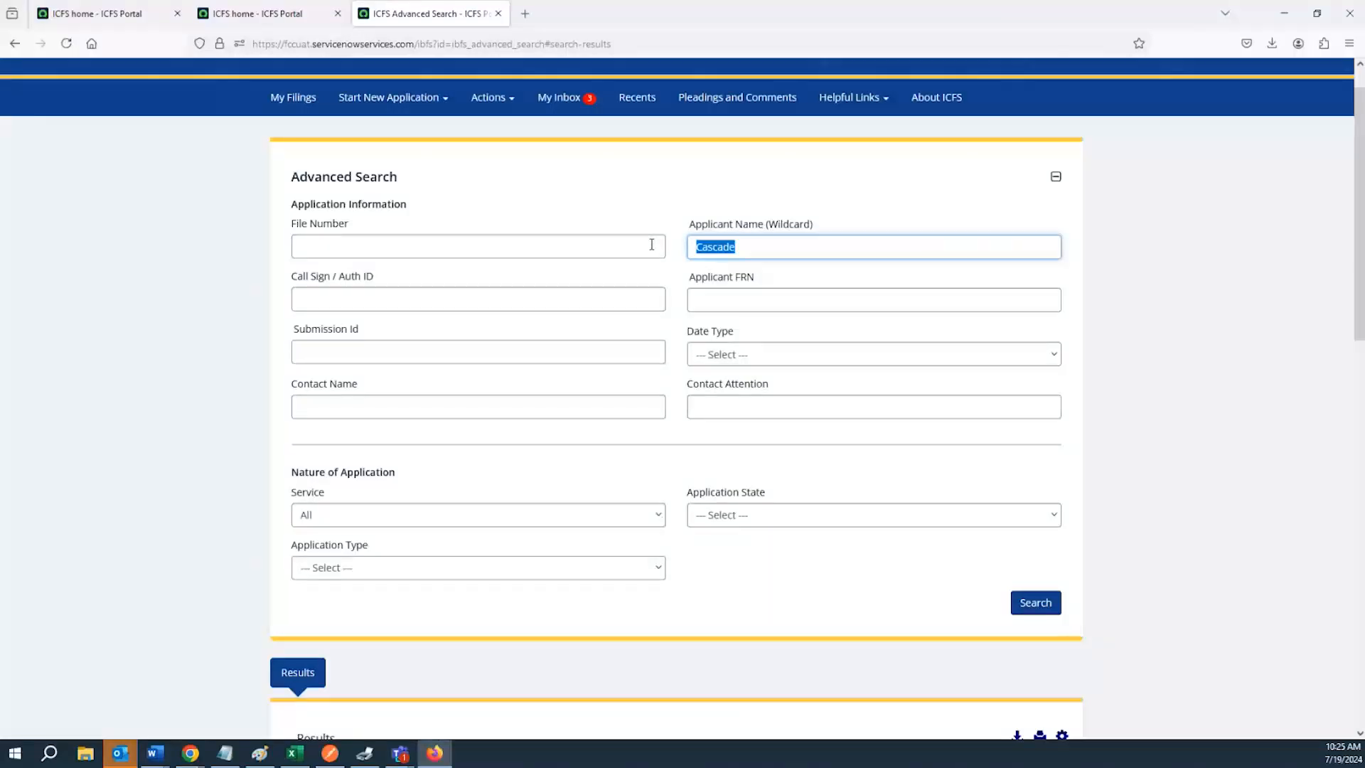
{"action": "scroll", "coordinate": [630, 317], "scroll_direction": "down", "scroll_amount": 3}
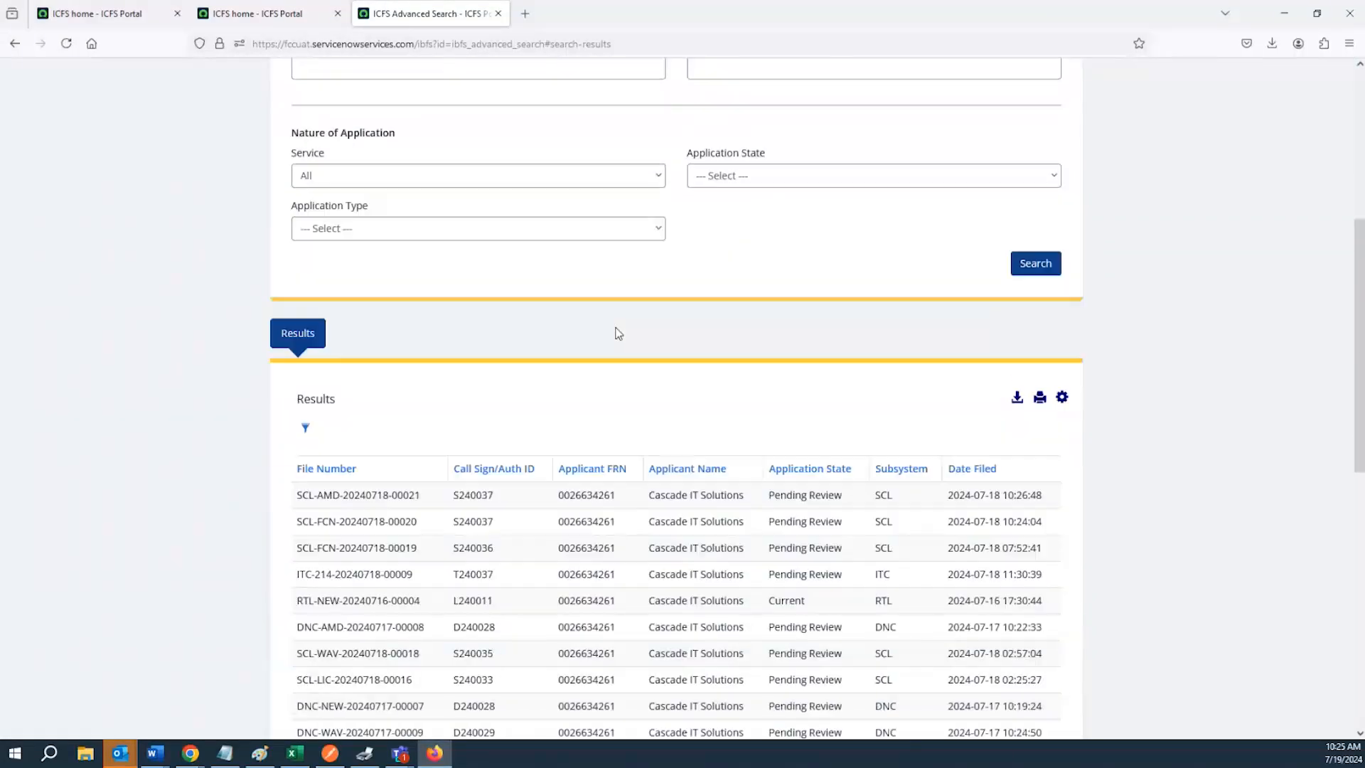
{"action": "scroll", "coordinate": [621, 319], "scroll_direction": "up", "scroll_amount": 3}
{"action": "type", "text": "Z"}
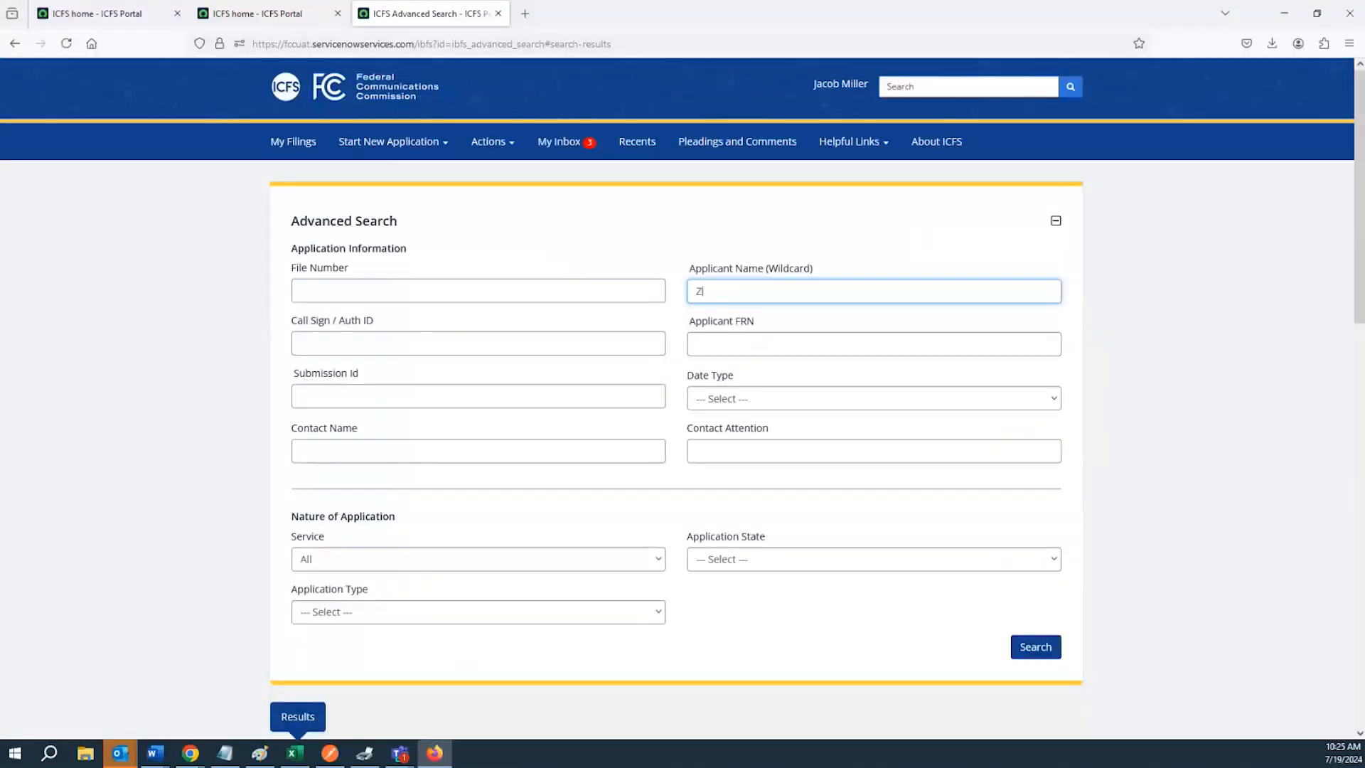
{"action": "type", "text": "oomx"}
{"action": "key", "text": "BackSpace"}
{"action": "key", "text": "BackSpace"}
{"action": "type", "text": "u"}
{"action": "key", "text": "Return"}
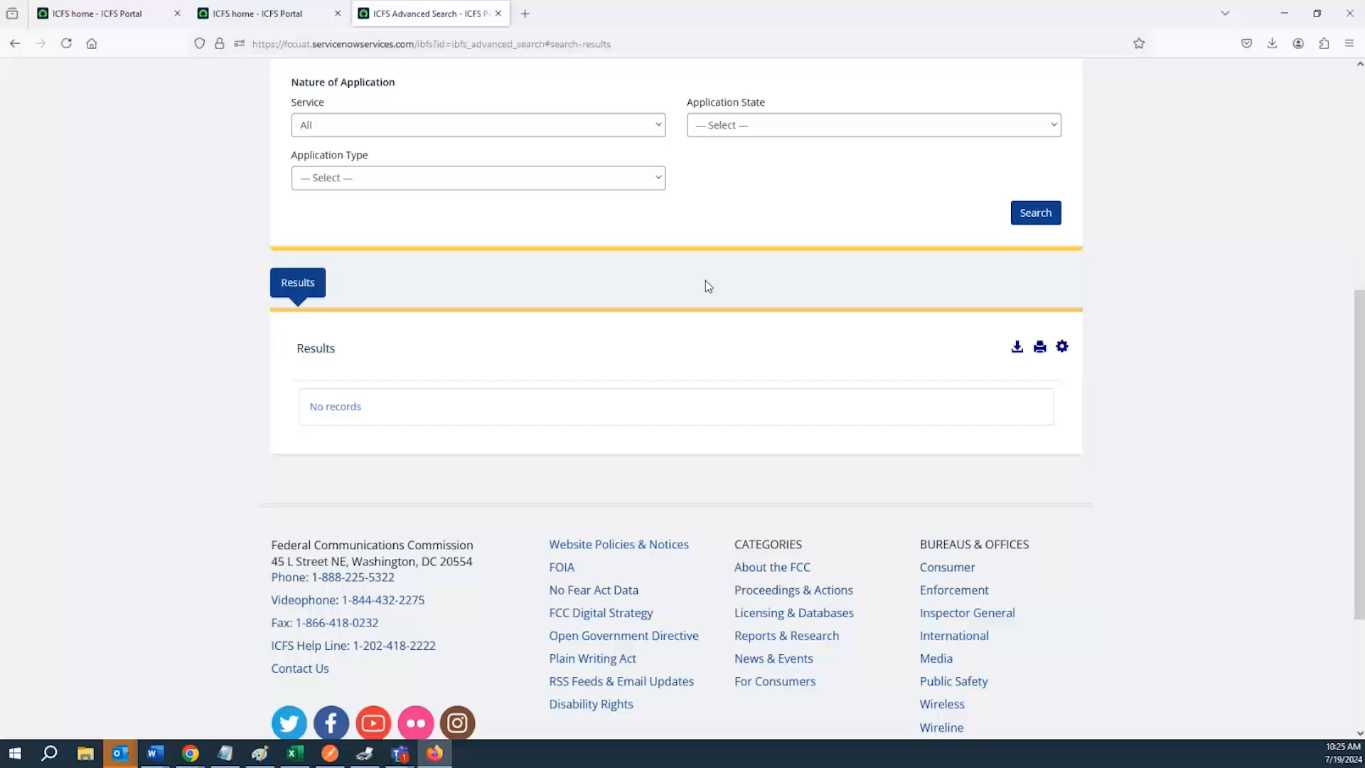
Complete the Applicant Name (Wildcard) term as Zumix and run the search
{"action": "scroll", "coordinate": [708, 286], "scroll_direction": "up", "scroll_amount": 3}
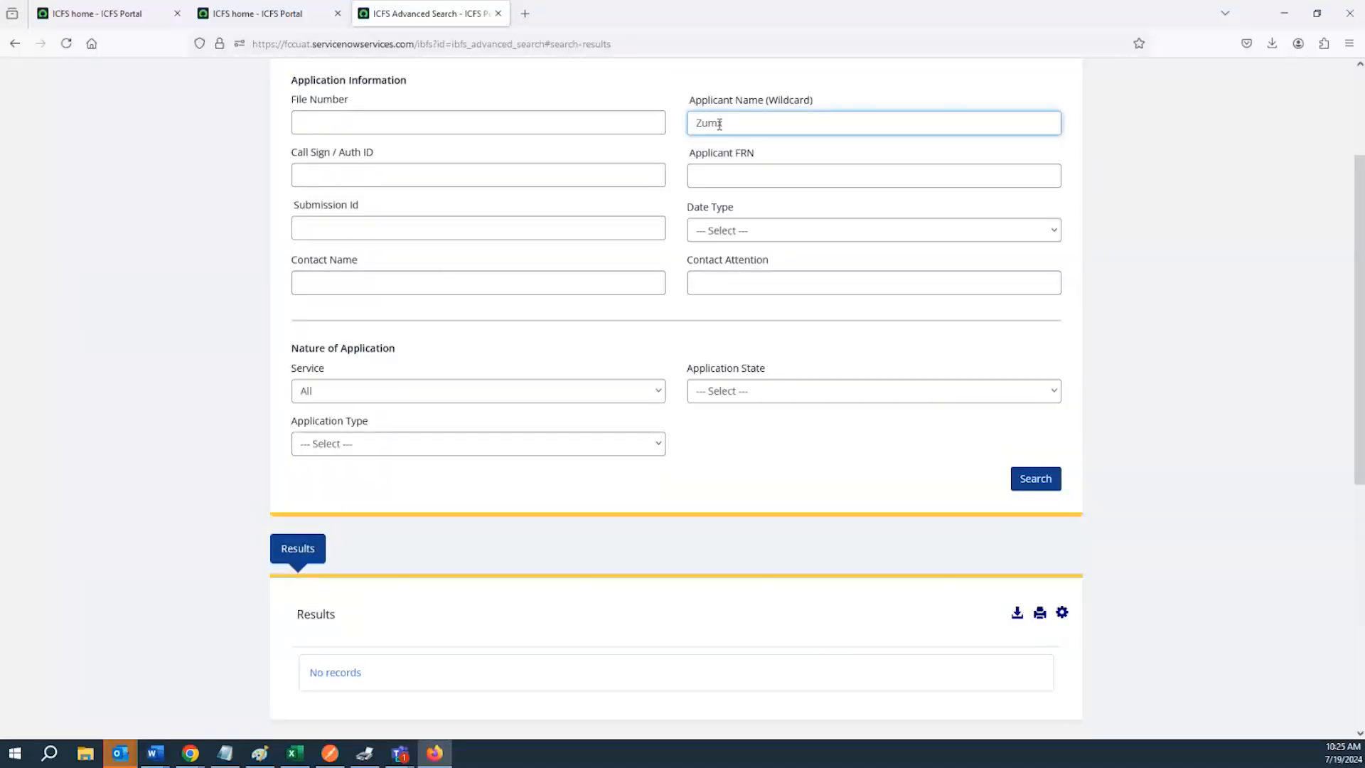
{"action": "type", "text": "ix"}
{"action": "key", "text": "Return"}
{"action": "scroll", "coordinate": [711, 384], "scroll_direction": "up", "scroll_amount": 2}
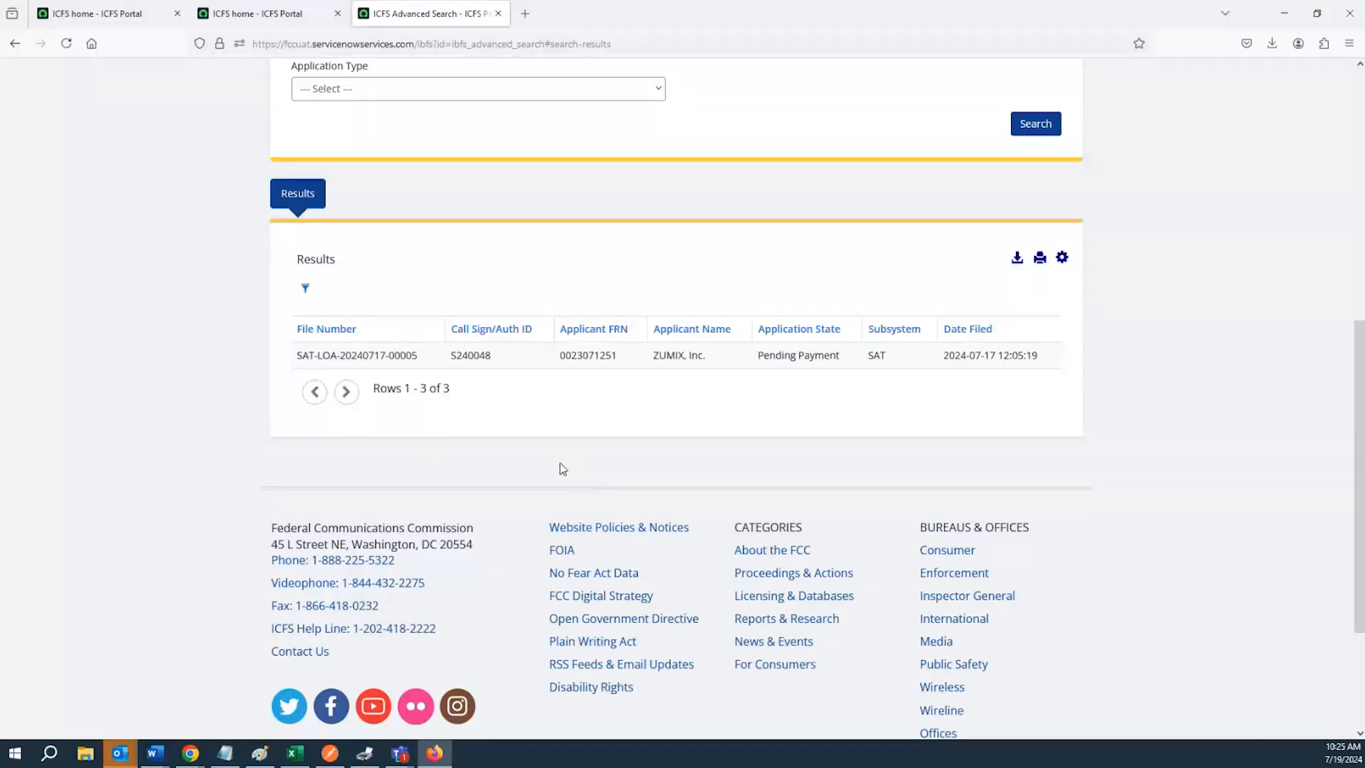
Examine the results filter, trying its column choices such as Call Sign/Auth ID, then close it
{"action": "scroll", "coordinate": [552, 489], "scroll_direction": "up", "scroll_amount": 1}
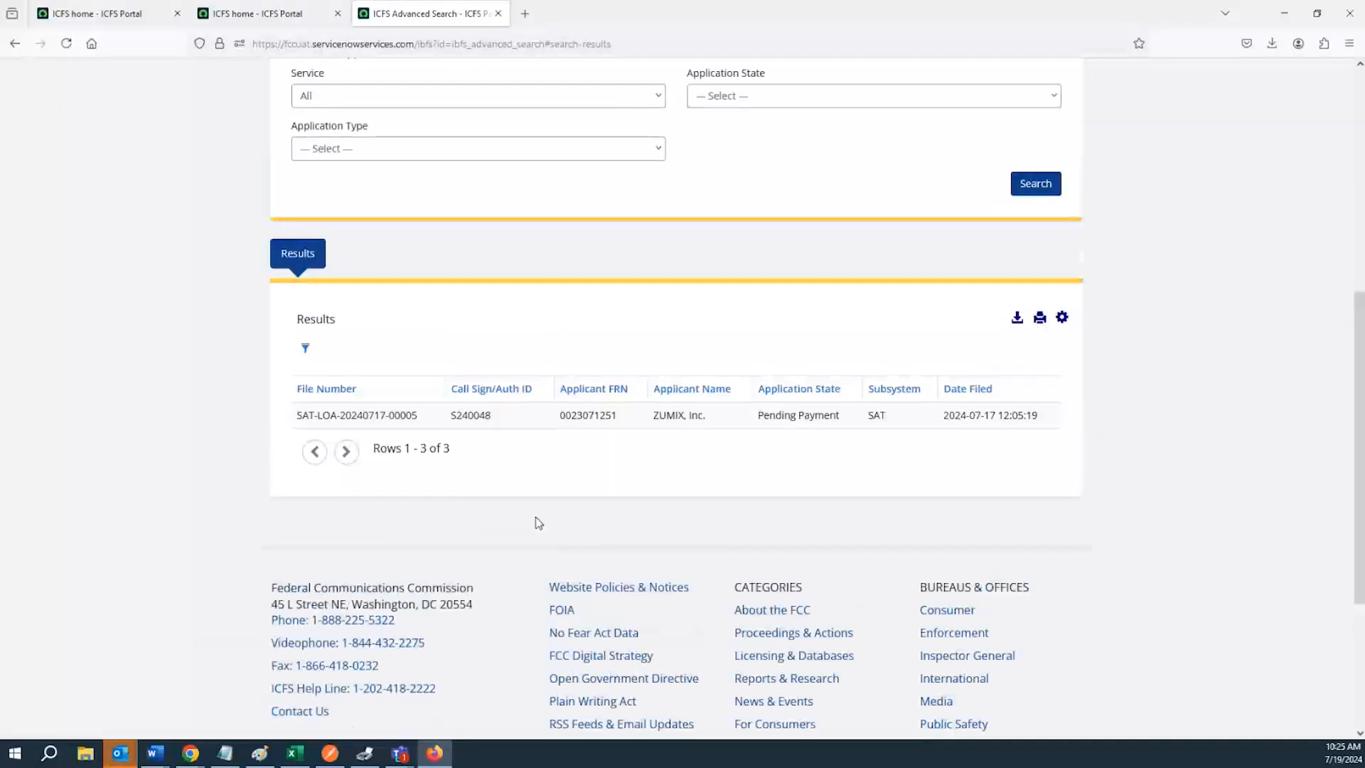
{"action": "scroll", "coordinate": [531, 524], "scroll_direction": "up", "scroll_amount": 6}
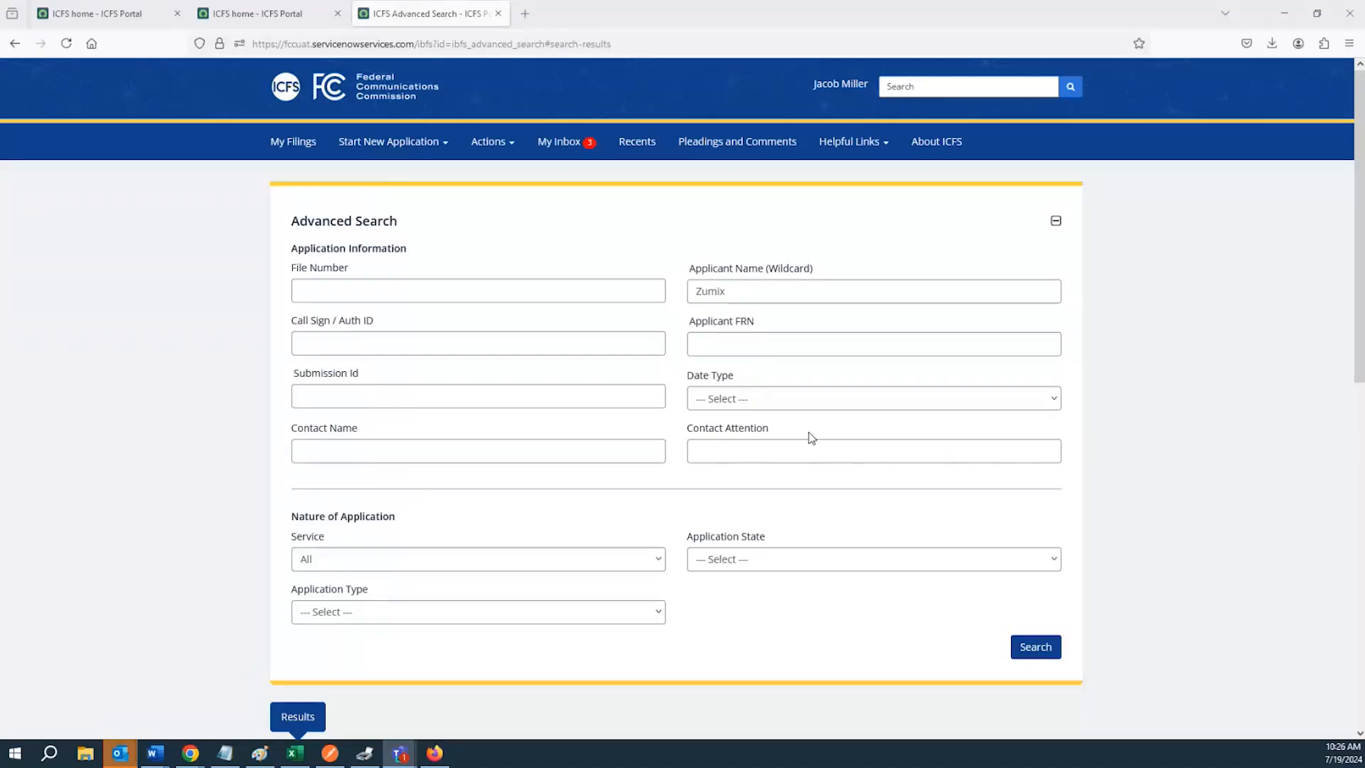
{"action": "scroll", "coordinate": [807, 437], "scroll_direction": "down", "scroll_amount": 4}
{"action": "scroll", "coordinate": [805, 440], "scroll_direction": "down", "scroll_amount": 1}
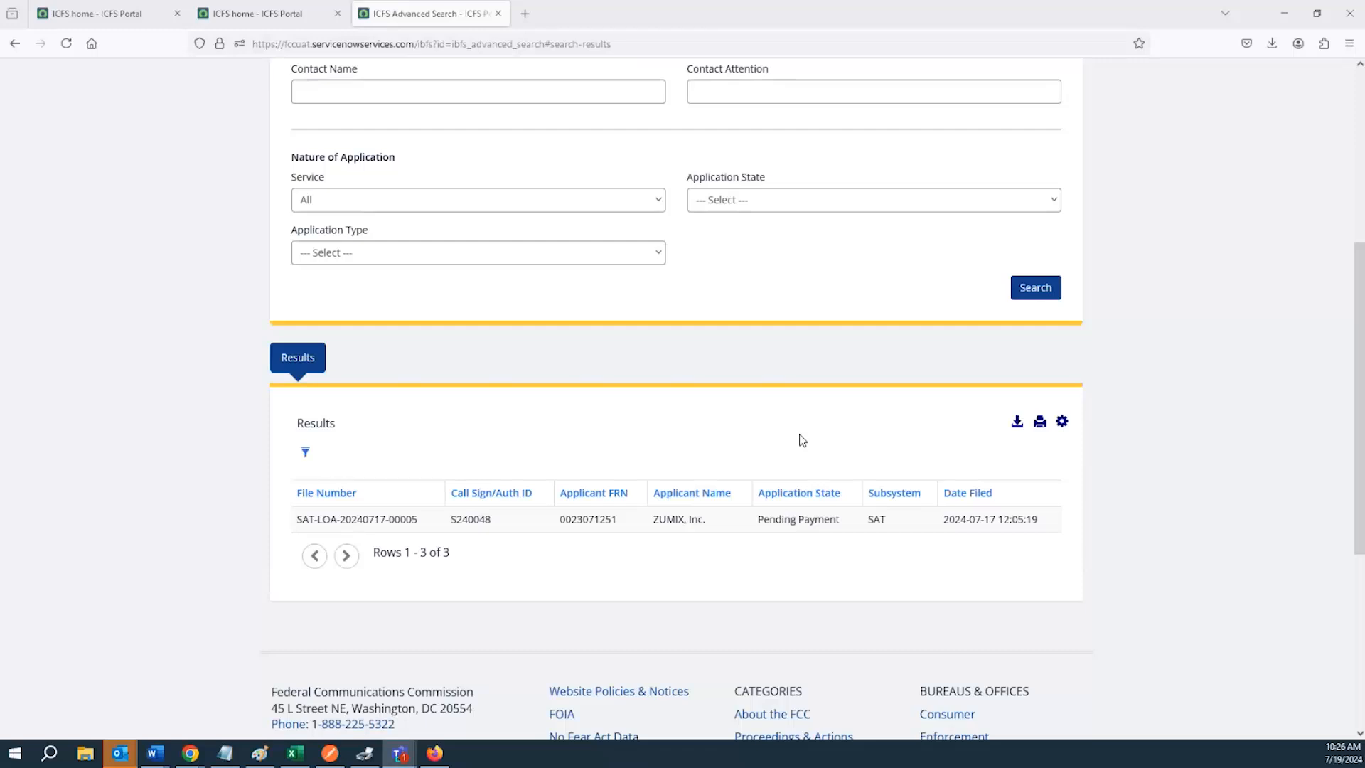
{"action": "left_click", "coordinate": [305, 454]}
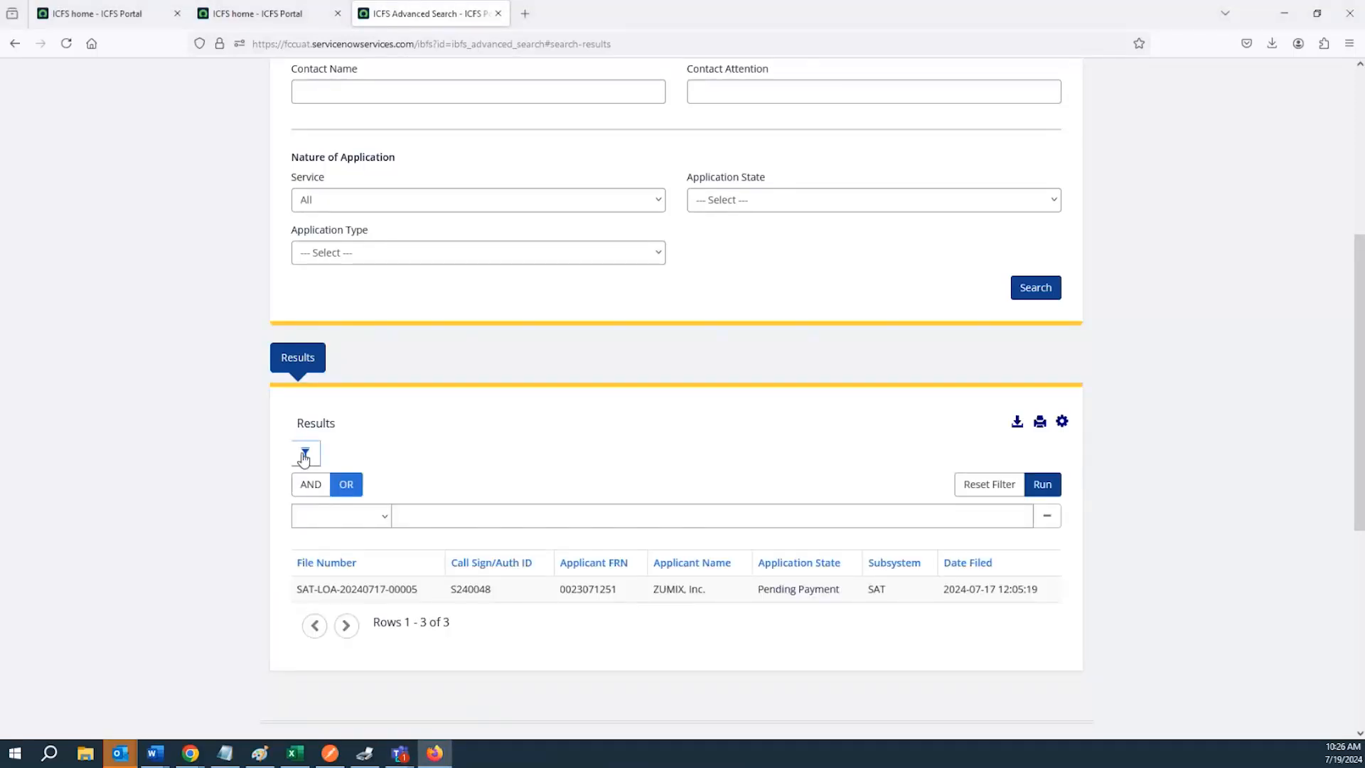
{"action": "left_click", "coordinate": [385, 518]}
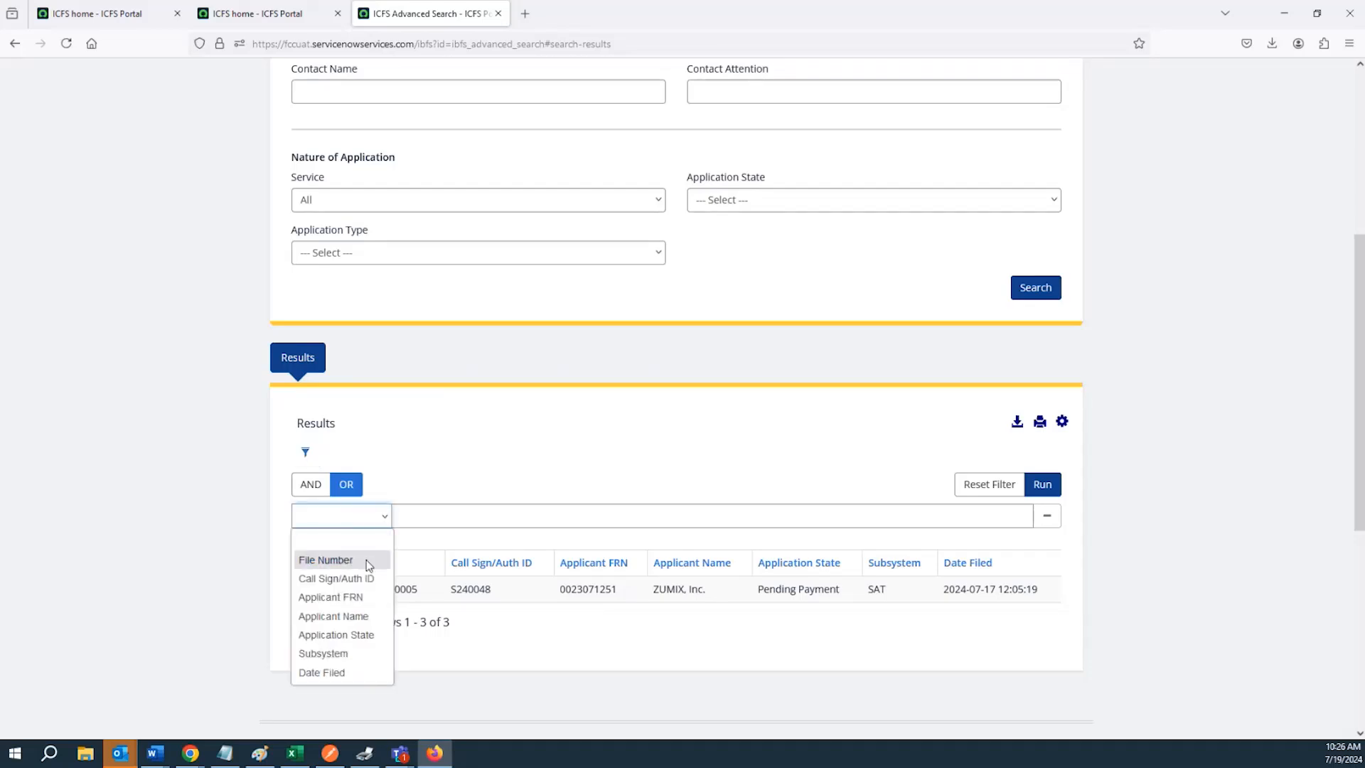
{"action": "left_click", "coordinate": [386, 518]}
{"action": "left_click", "coordinate": [386, 521]}
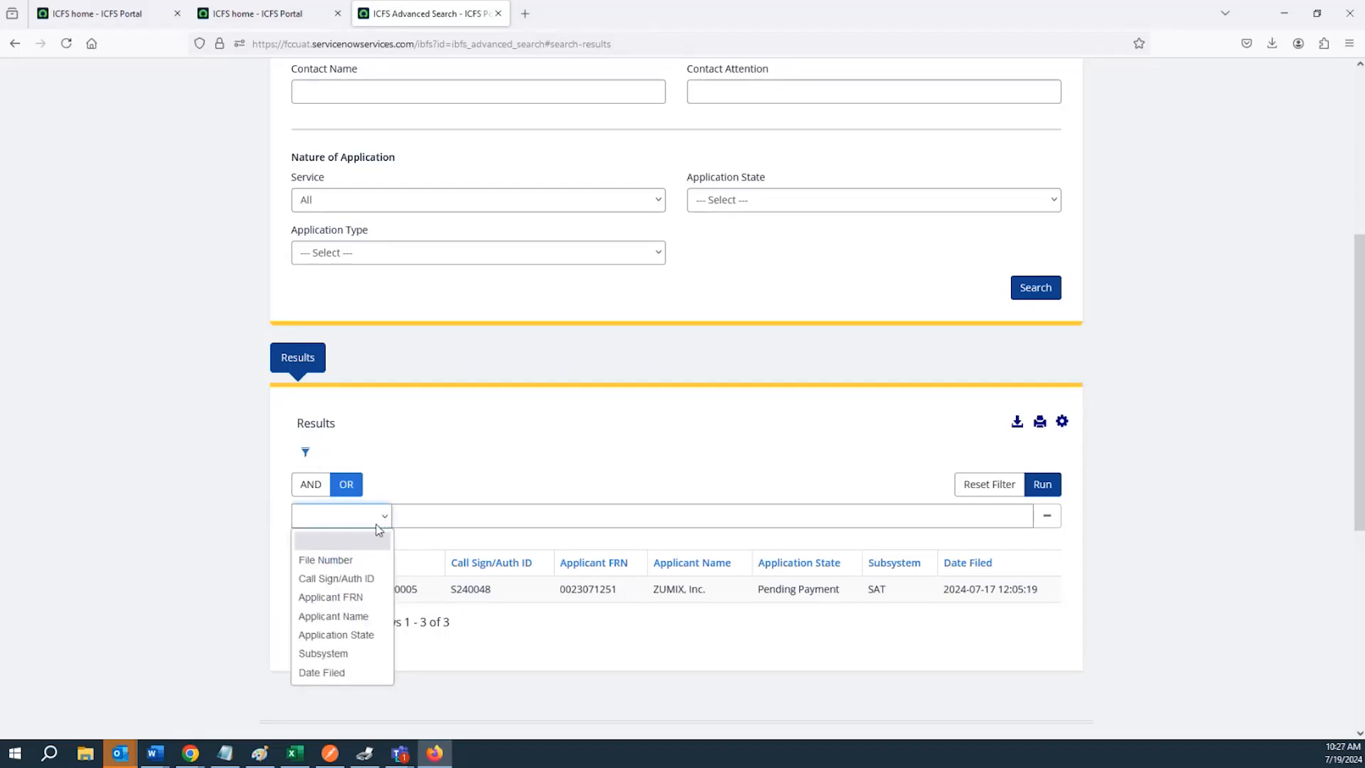
{"action": "left_click", "coordinate": [348, 579]}
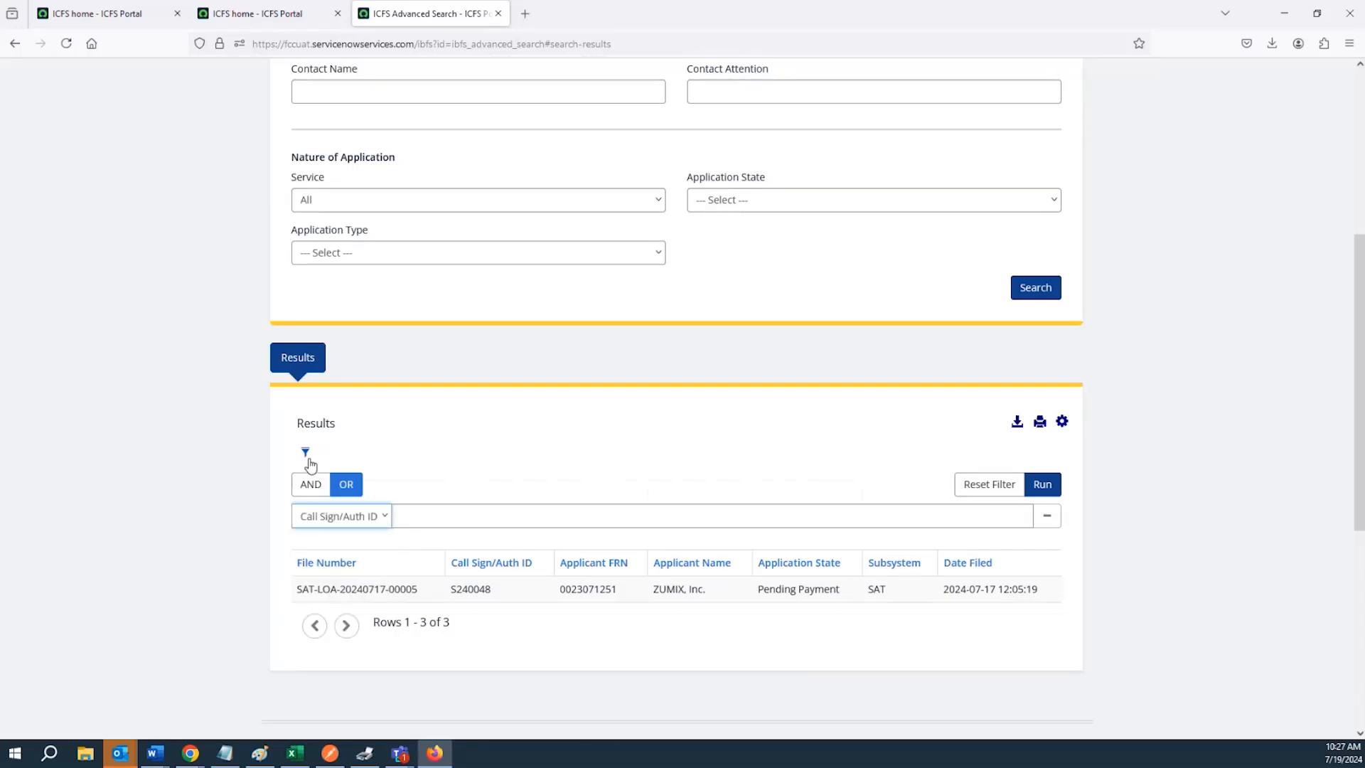
{"action": "left_click", "coordinate": [307, 456]}
{"action": "left_click", "coordinate": [307, 456]}
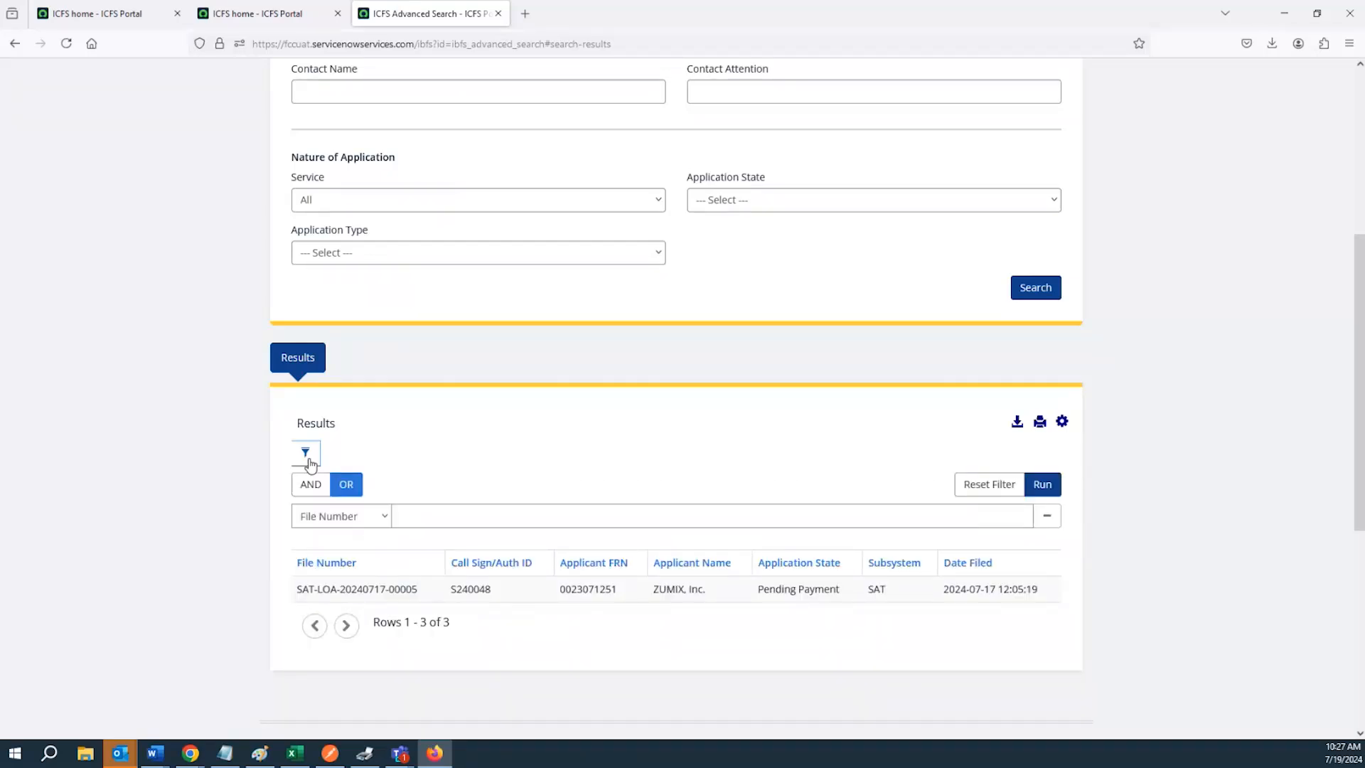
{"action": "scroll", "coordinate": [373, 474], "scroll_direction": "up", "scroll_amount": 3}
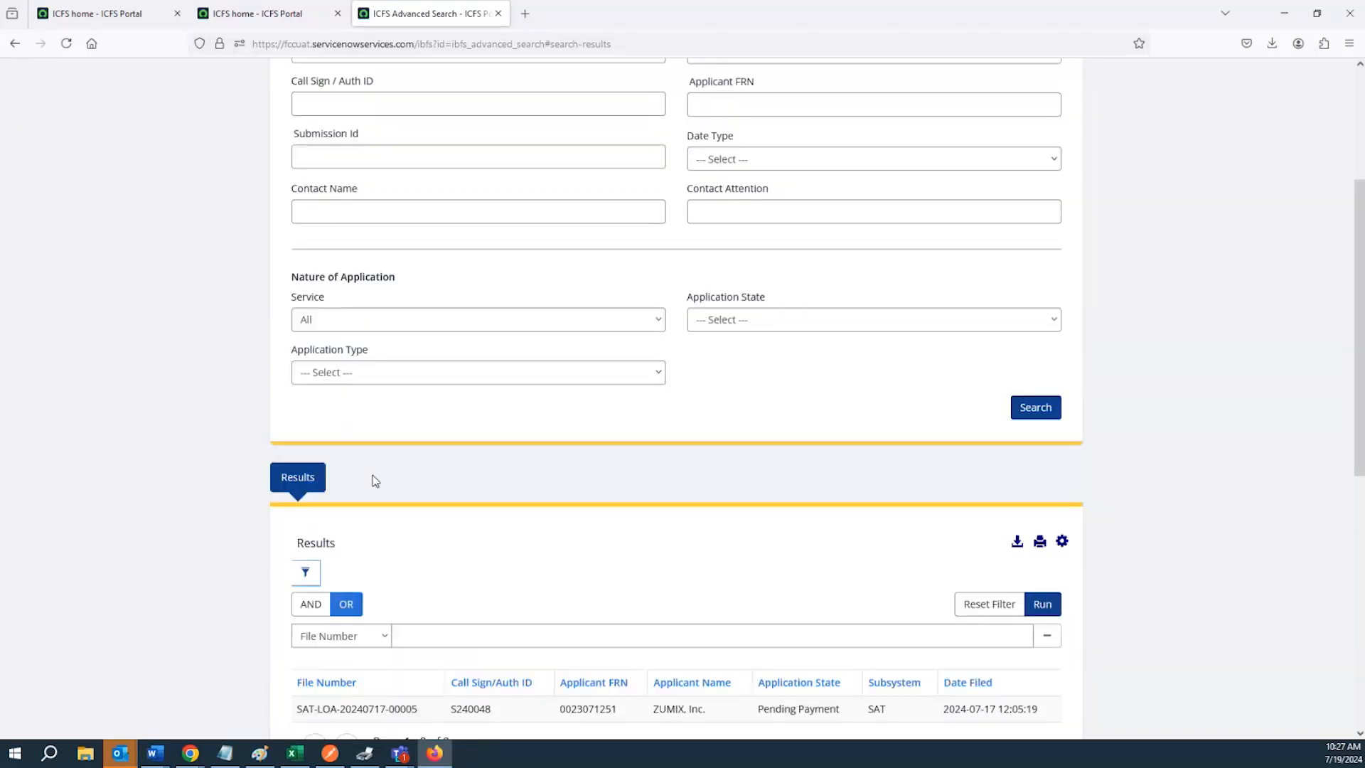
{"action": "scroll", "coordinate": [368, 268], "scroll_direction": "down", "scroll_amount": 2}
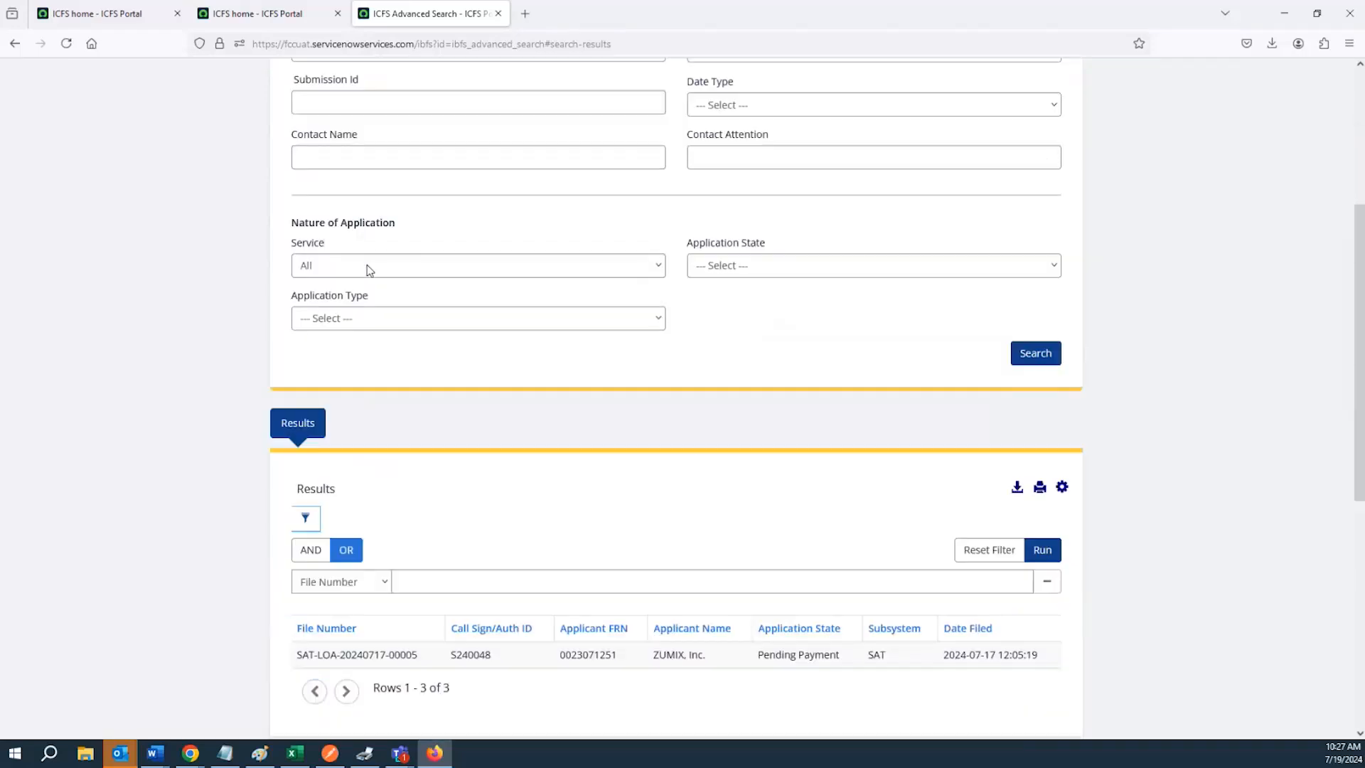
{"action": "left_click", "coordinate": [313, 513]}
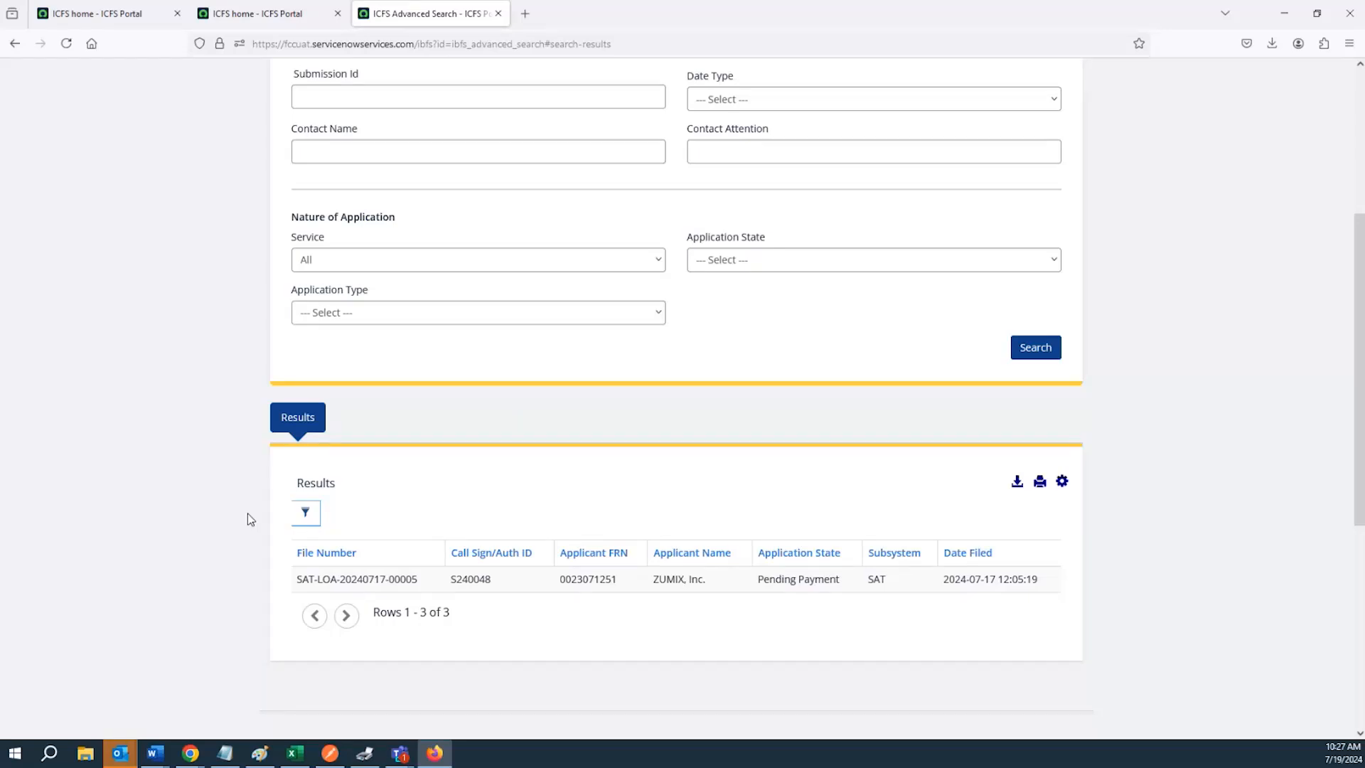
Start a new Satellite Earth Stations New License (Form 312/Schedule S & B) application
{"action": "scroll", "coordinate": [251, 519], "scroll_direction": "up", "scroll_amount": 4}
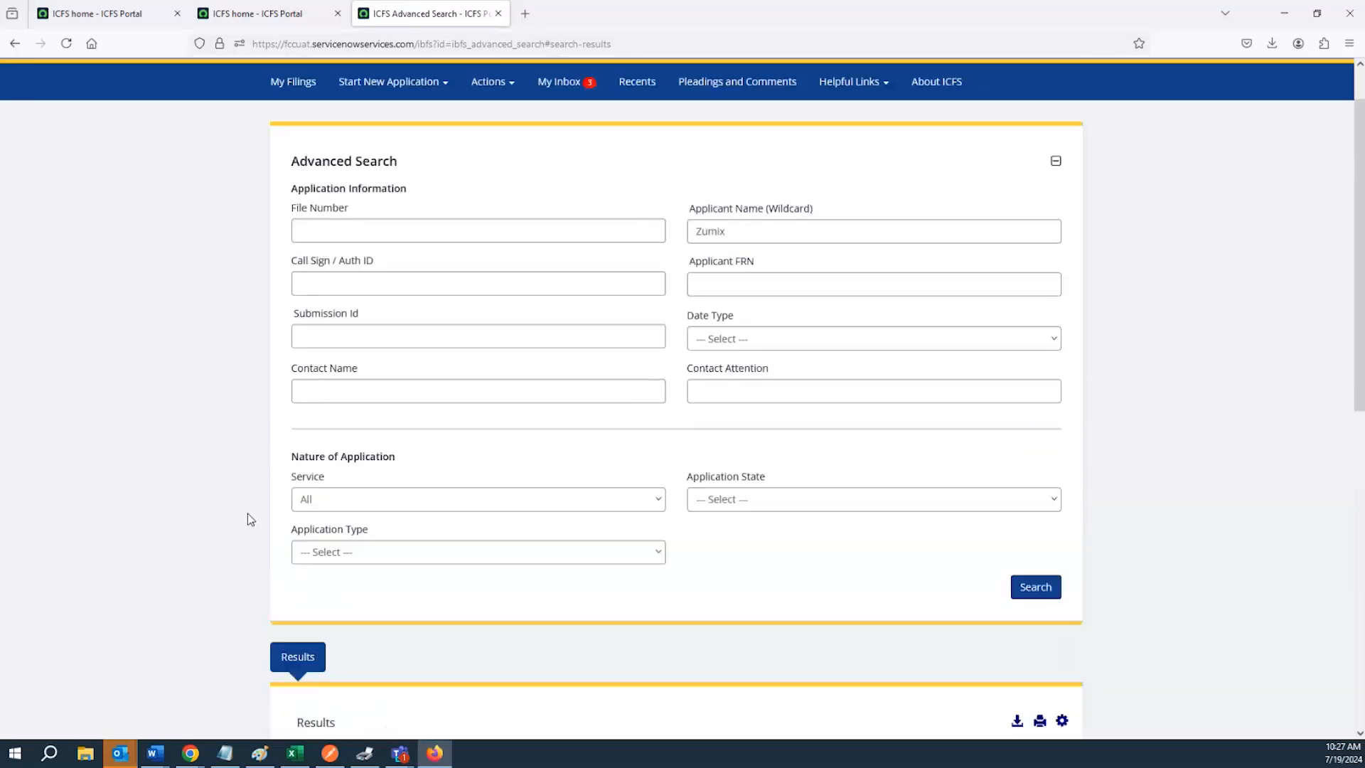
{"action": "scroll", "coordinate": [250, 519], "scroll_direction": "down", "scroll_amount": 4}
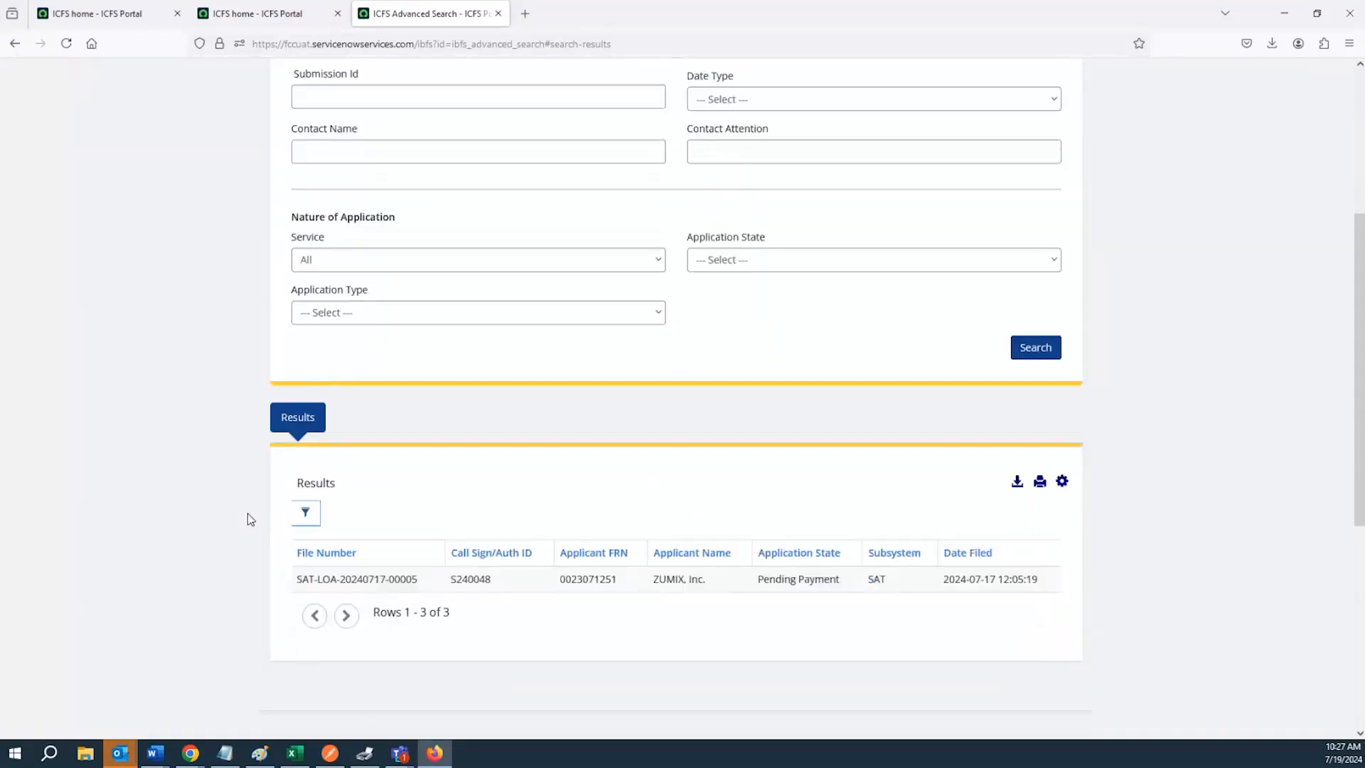
{"action": "scroll", "coordinate": [251, 519], "scroll_direction": "up", "scroll_amount": 5}
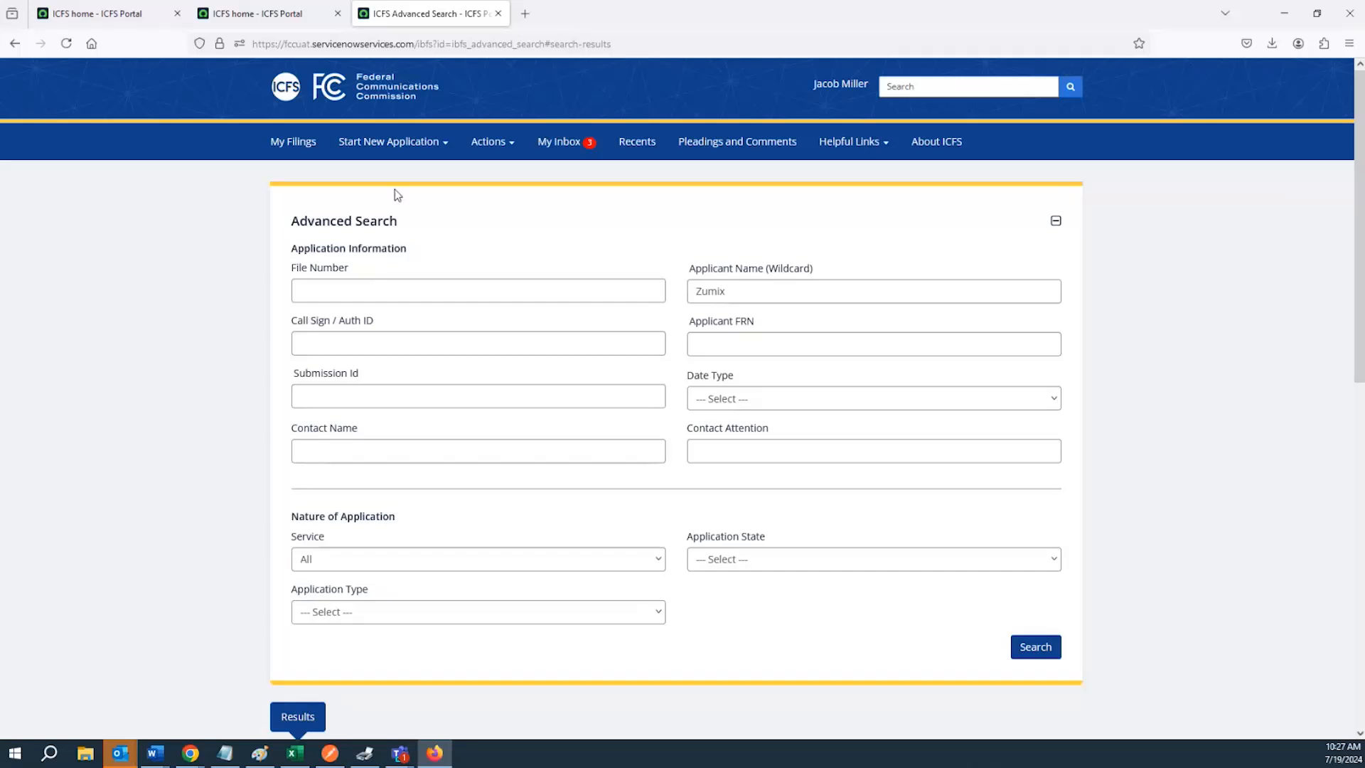
{"action": "left_click", "coordinate": [418, 157]}
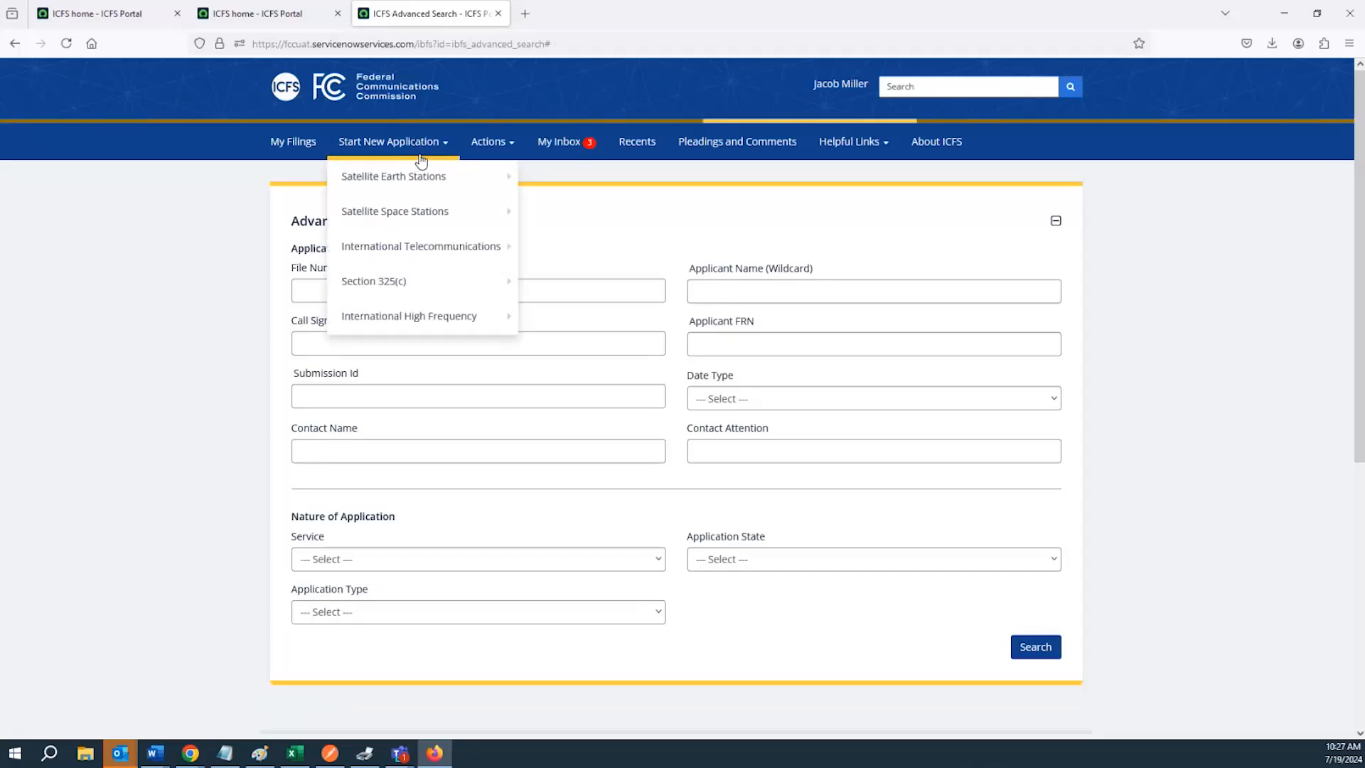
{"action": "mouse_move", "coordinate": [413, 178]}
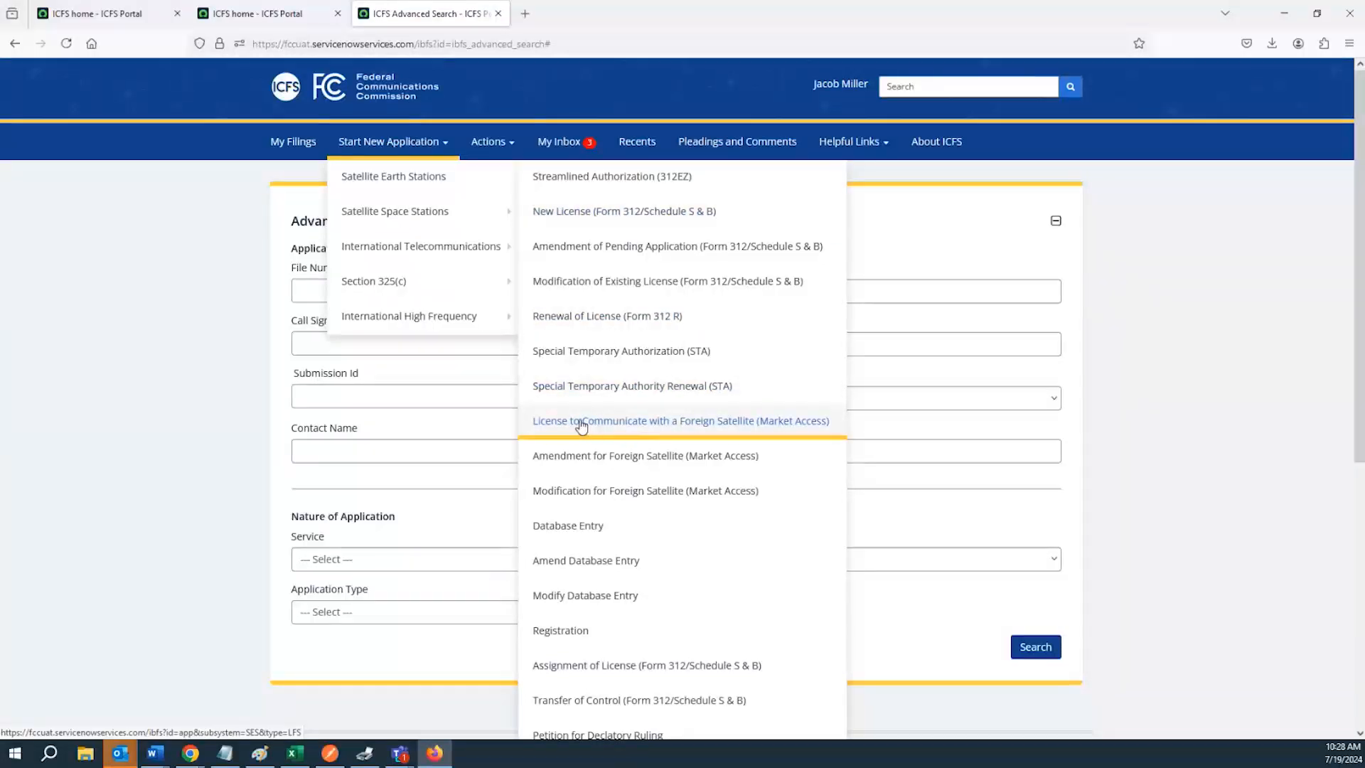
{"action": "left_click", "coordinate": [567, 213]}
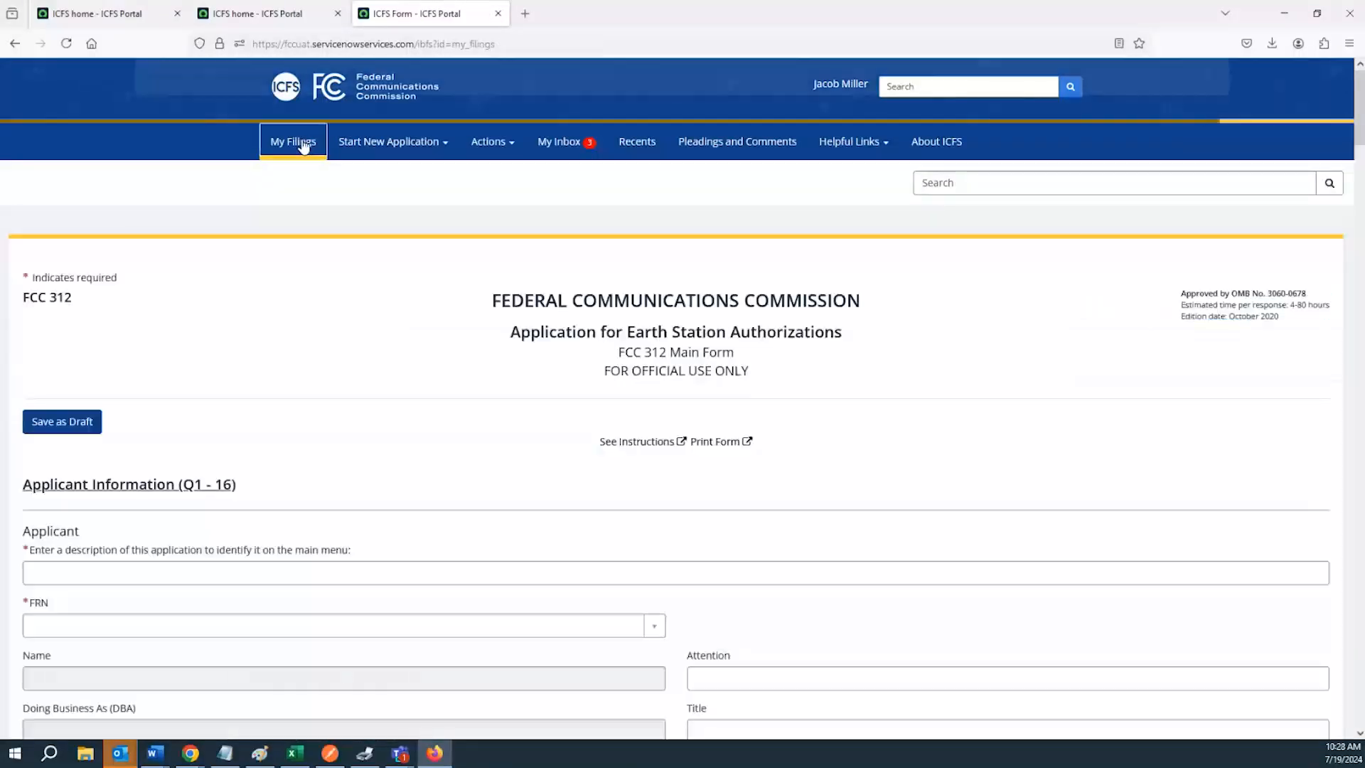
Go to My Filings and open the Demo Application SES draft
{"action": "left_click", "coordinate": [303, 146]}
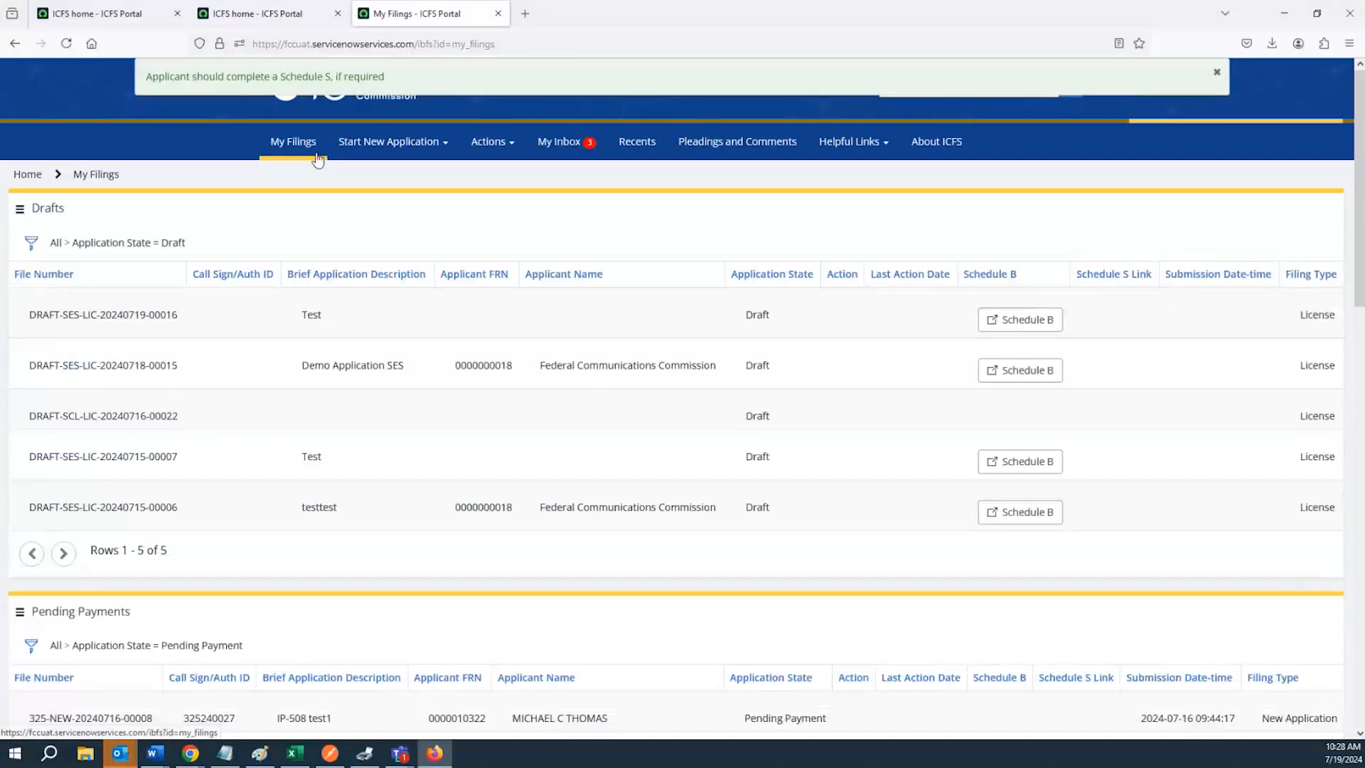
{"action": "left_click", "coordinate": [356, 373]}
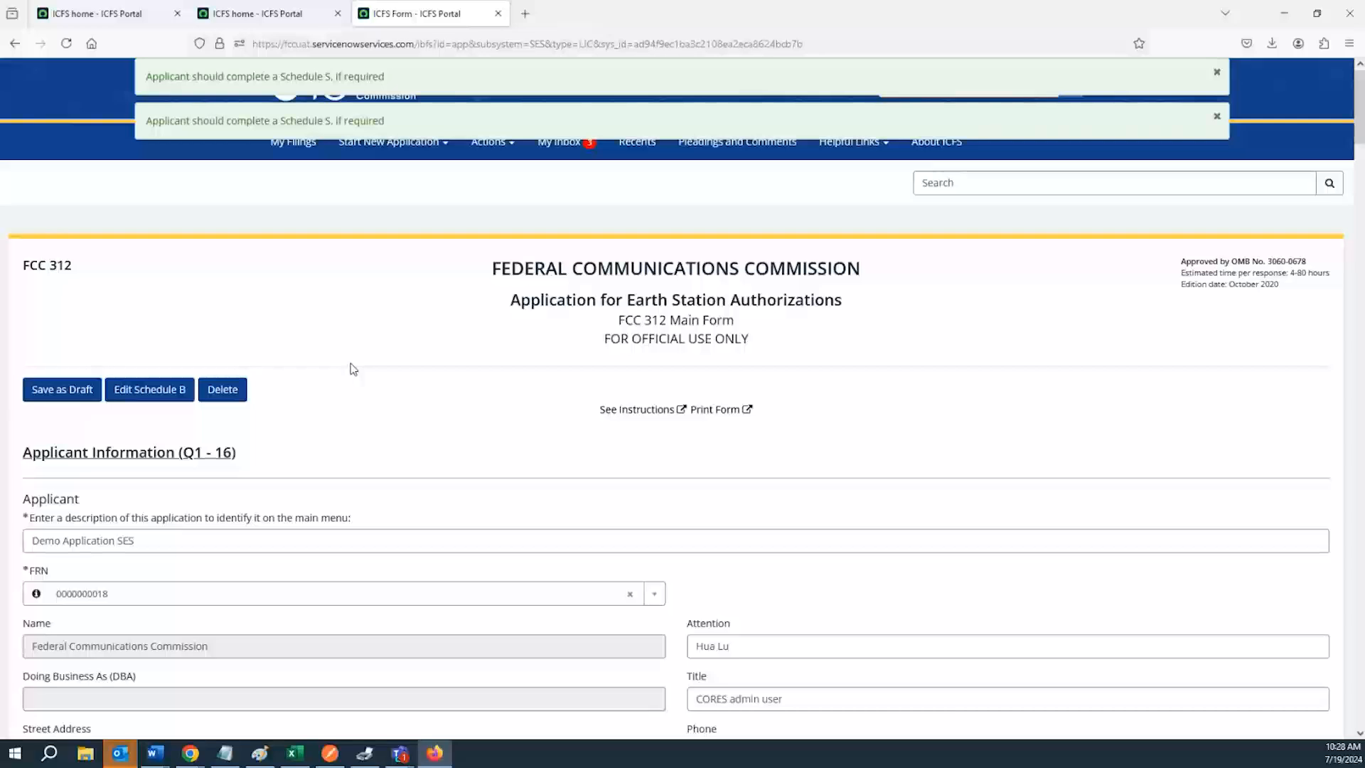
{"action": "scroll", "coordinate": [355, 369], "scroll_direction": "down", "scroll_amount": 3}
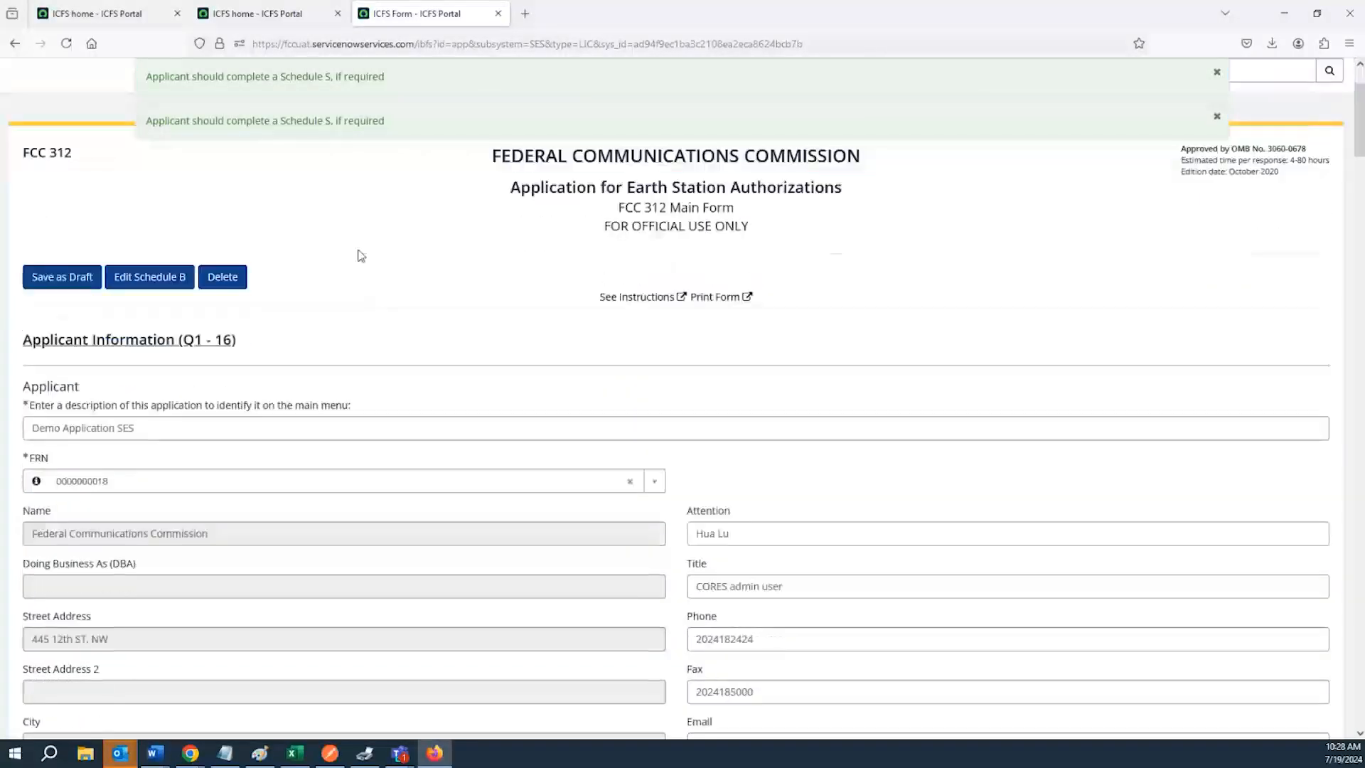
{"action": "scroll", "coordinate": [369, 341], "scroll_direction": "down", "scroll_amount": 3}
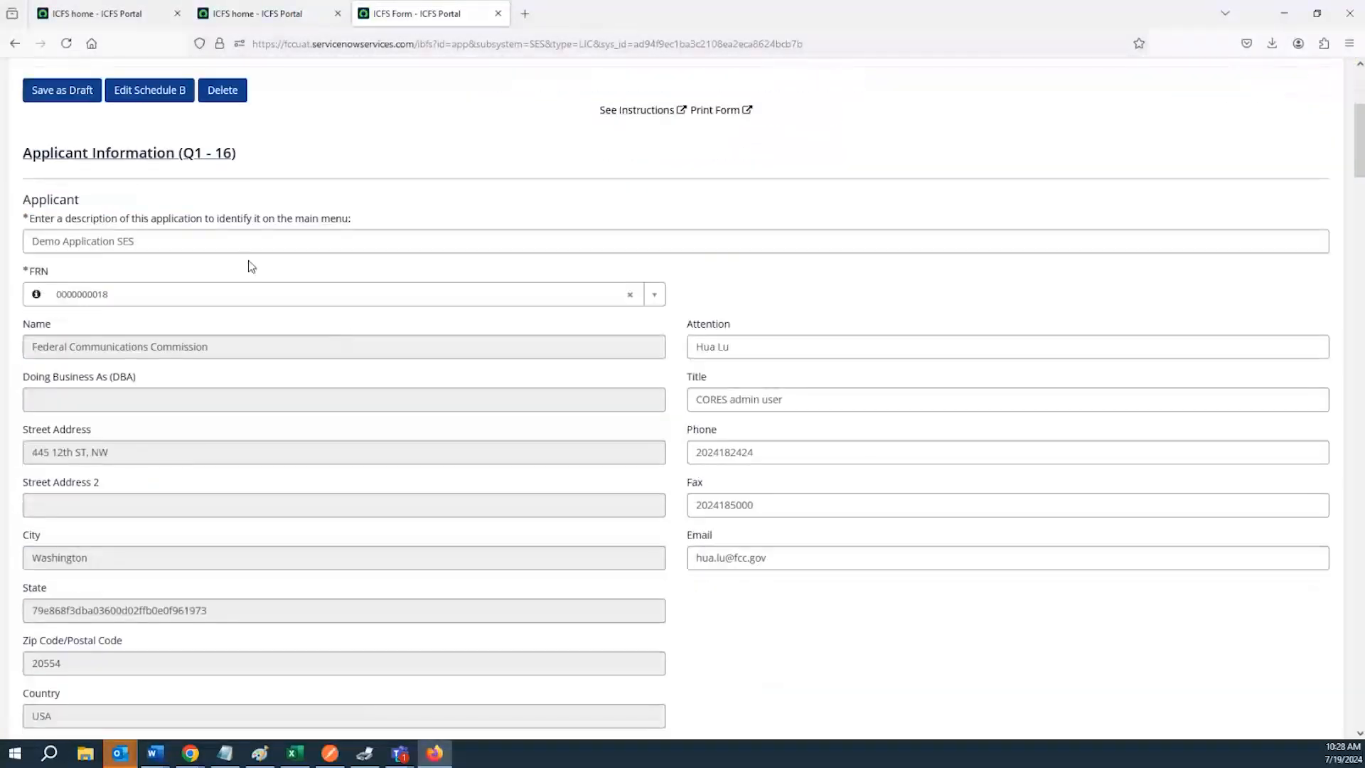
Highlight the application description, the Applicant heading and the FRN label in the draft form
{"action": "left_click", "coordinate": [228, 242]}
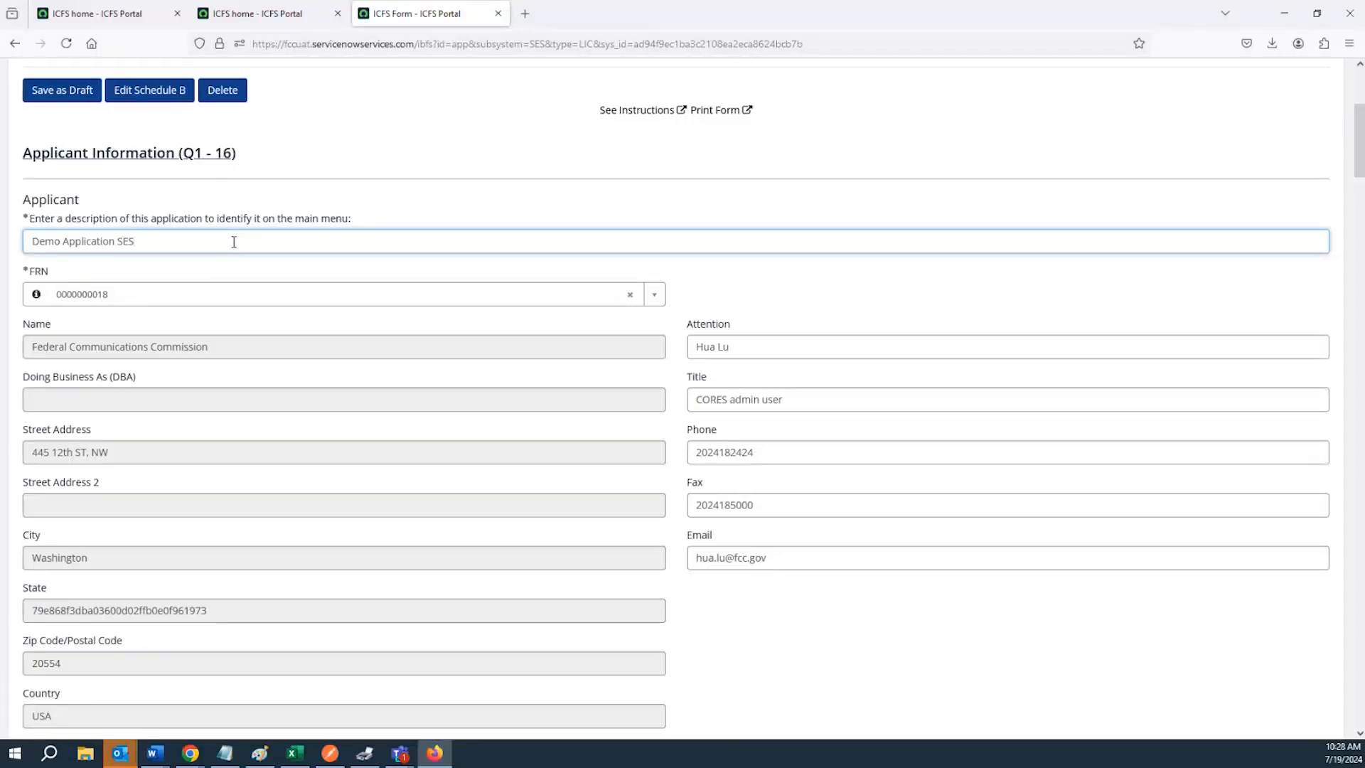
{"action": "key", "text": "ctrl+a"}
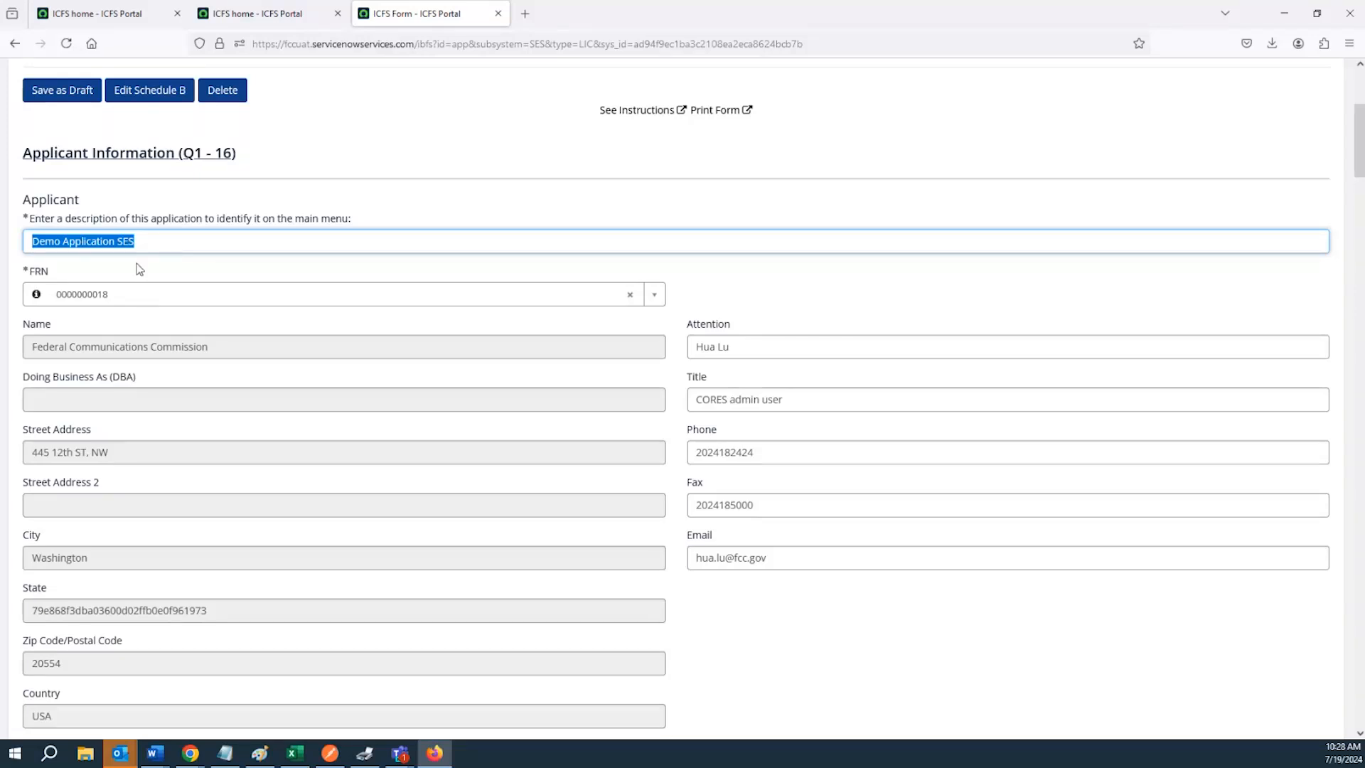
{"action": "scroll", "coordinate": [151, 245], "scroll_direction": "down", "scroll_amount": 1}
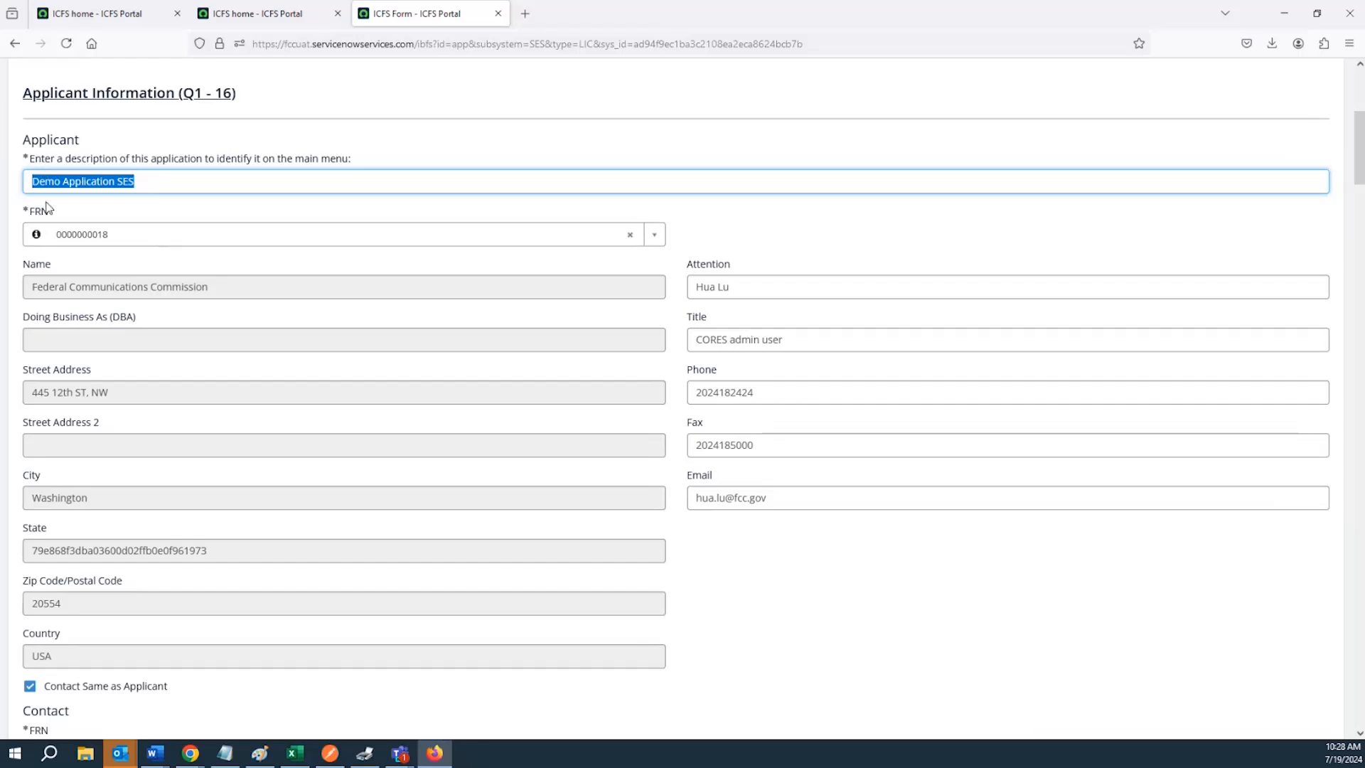
{"action": "double_click", "coordinate": [34, 141]}
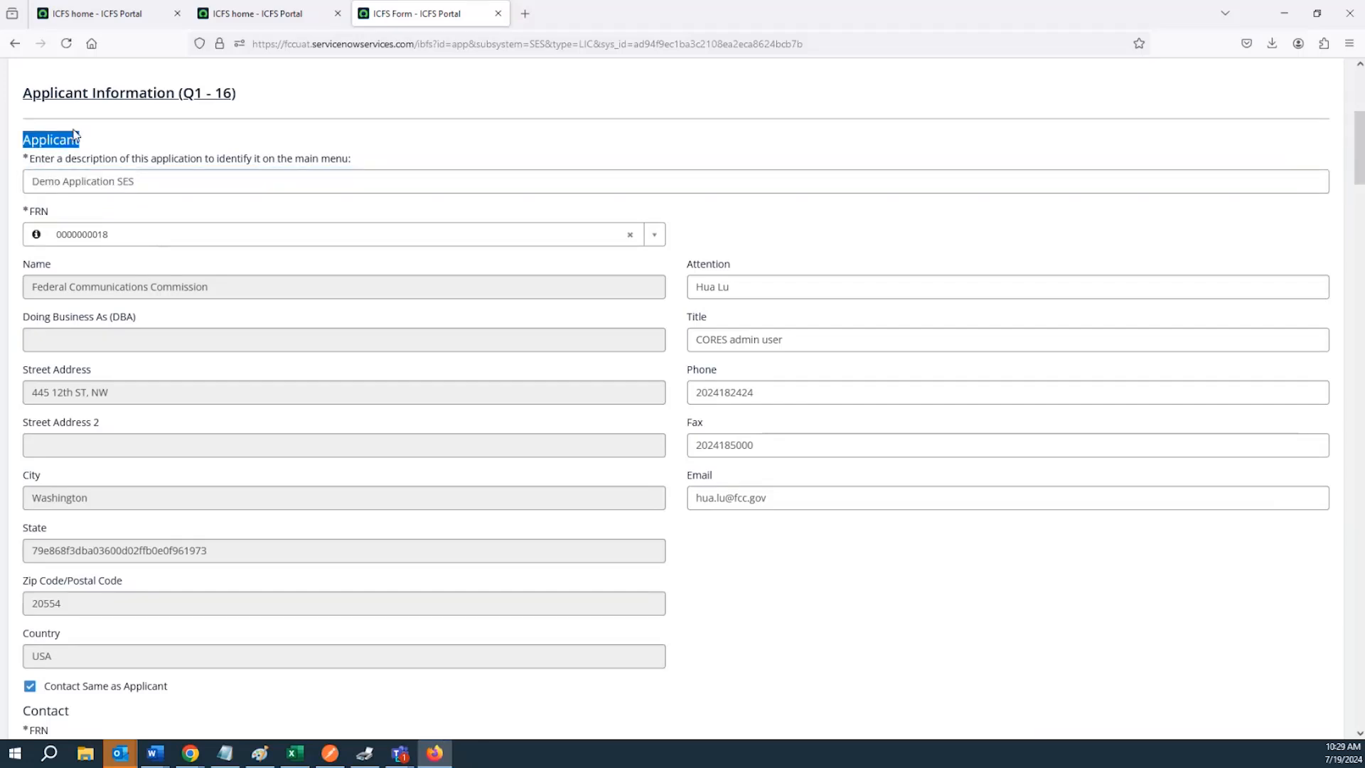
{"action": "double_click", "coordinate": [41, 213]}
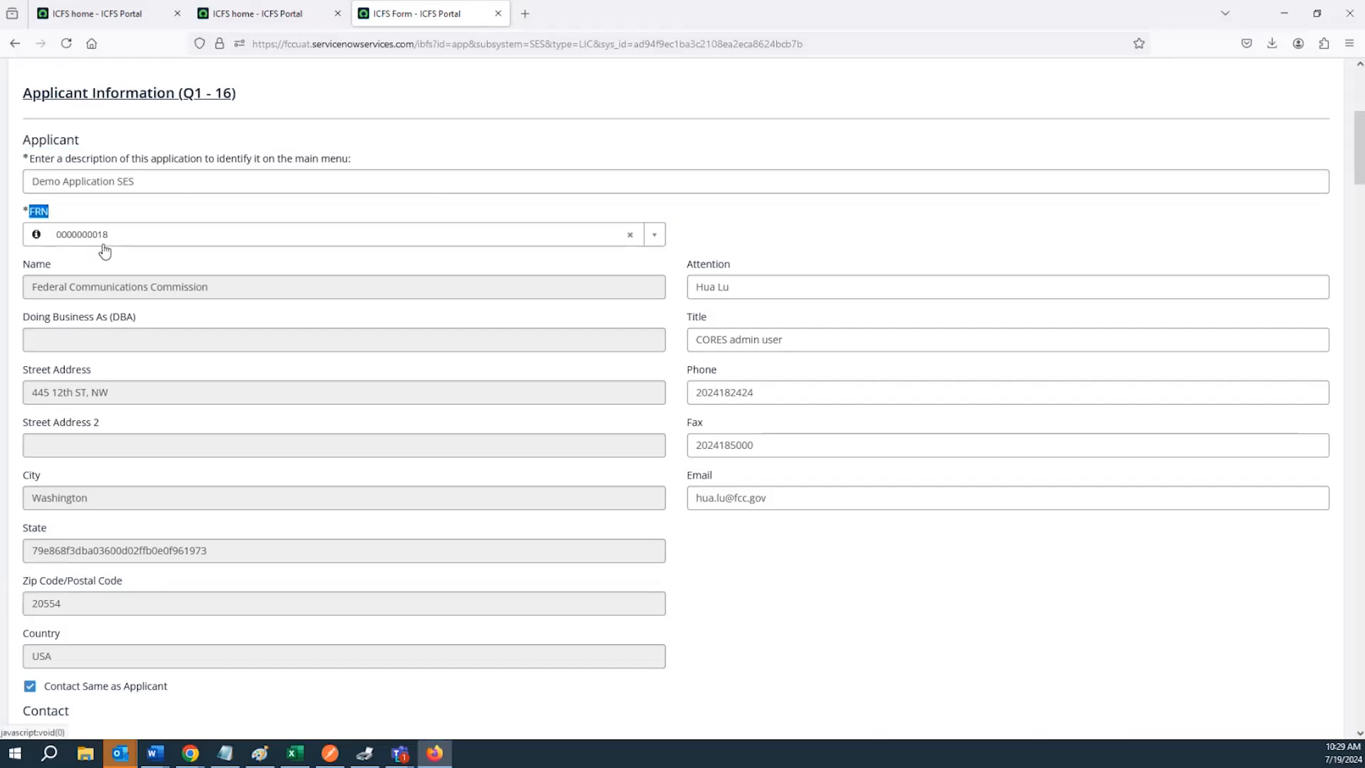
{"action": "left_click", "coordinate": [355, 242]}
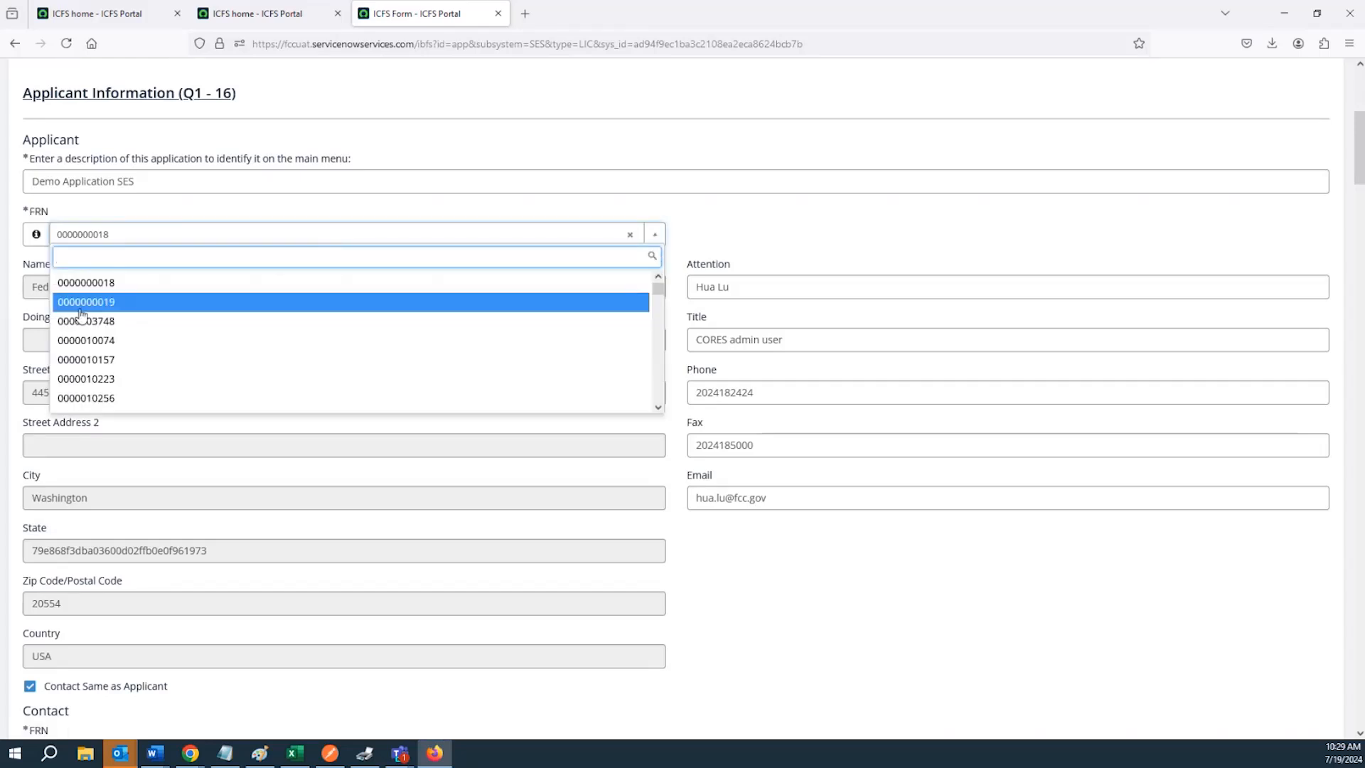
{"action": "left_click", "coordinate": [86, 306]}
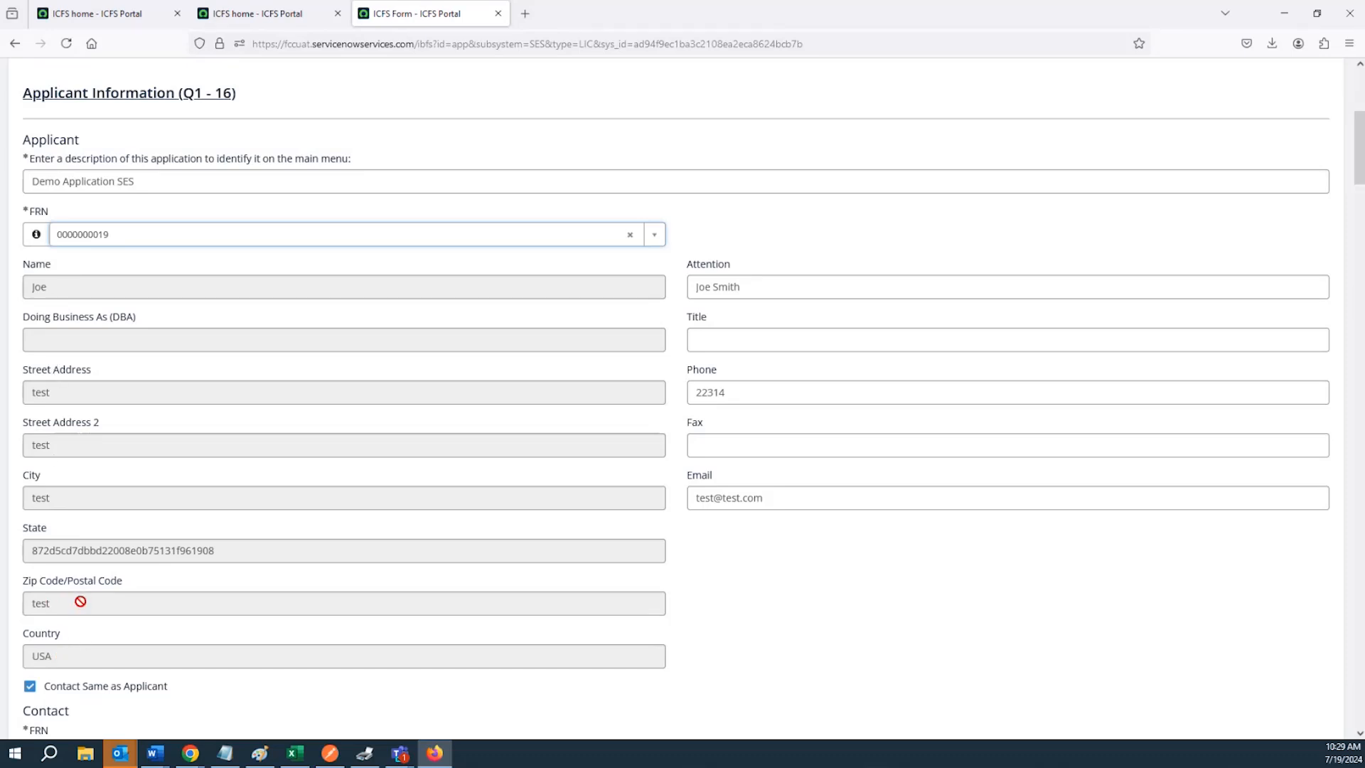
{"action": "left_click", "coordinate": [127, 240]}
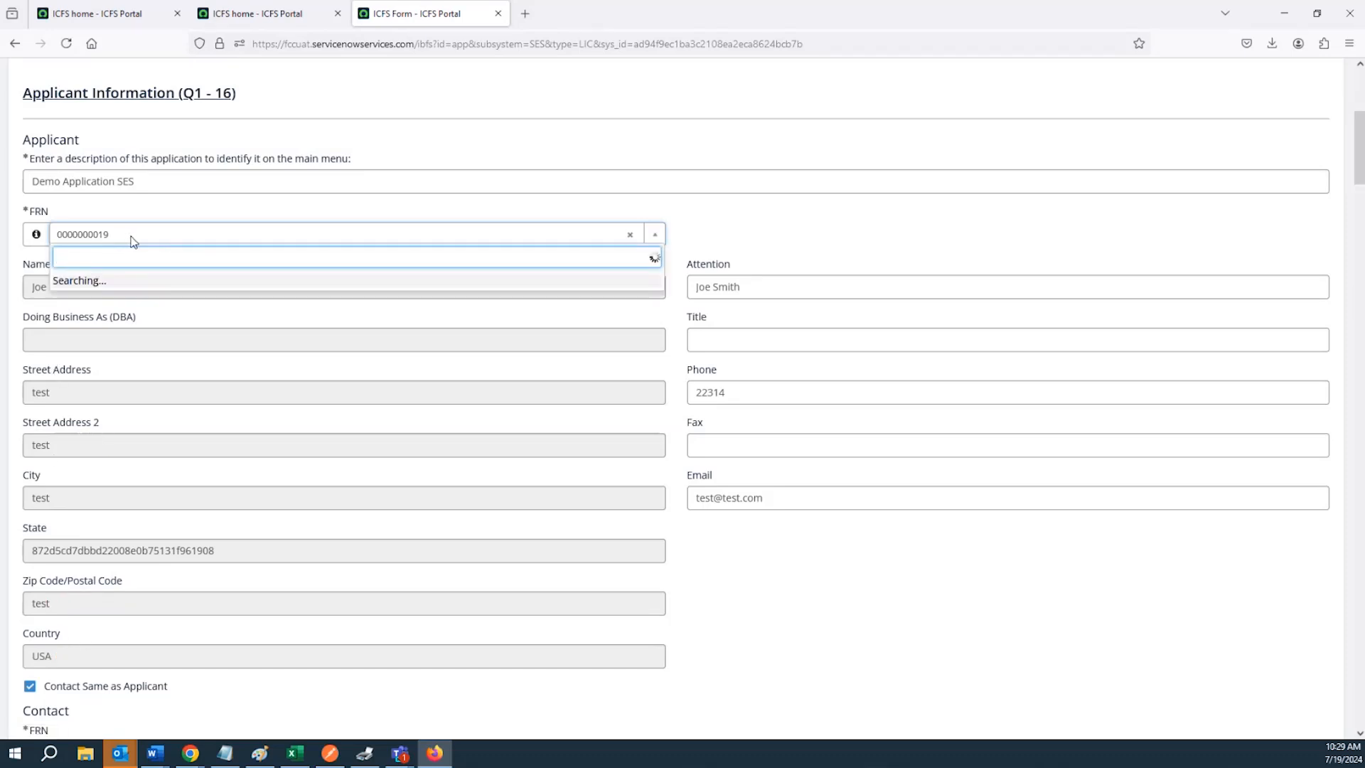
{"action": "left_click", "coordinate": [128, 285]}
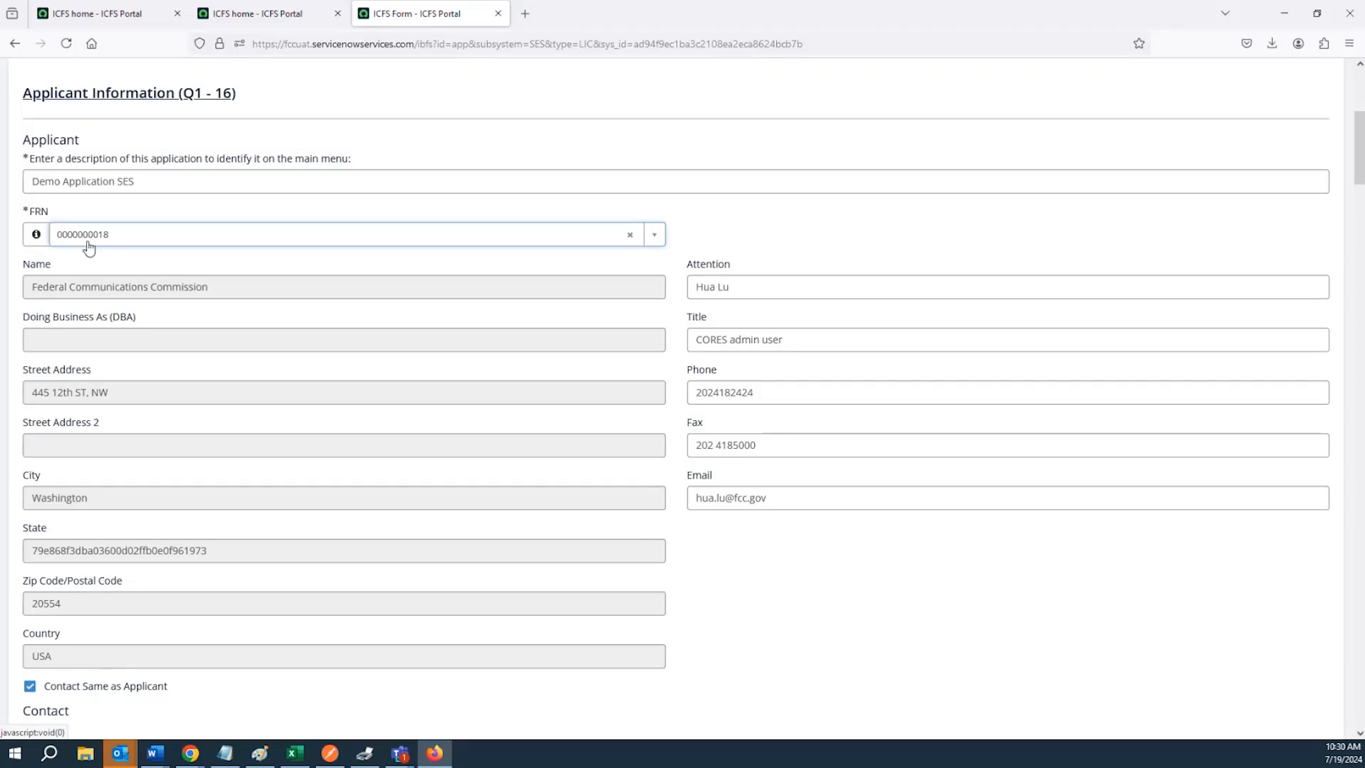
Clear the Contact Same as Applicant option in the draft
{"action": "scroll", "coordinate": [87, 264], "scroll_direction": "down", "scroll_amount": 2}
{"action": "scroll", "coordinate": [87, 265], "scroll_direction": "down", "scroll_amount": 1}
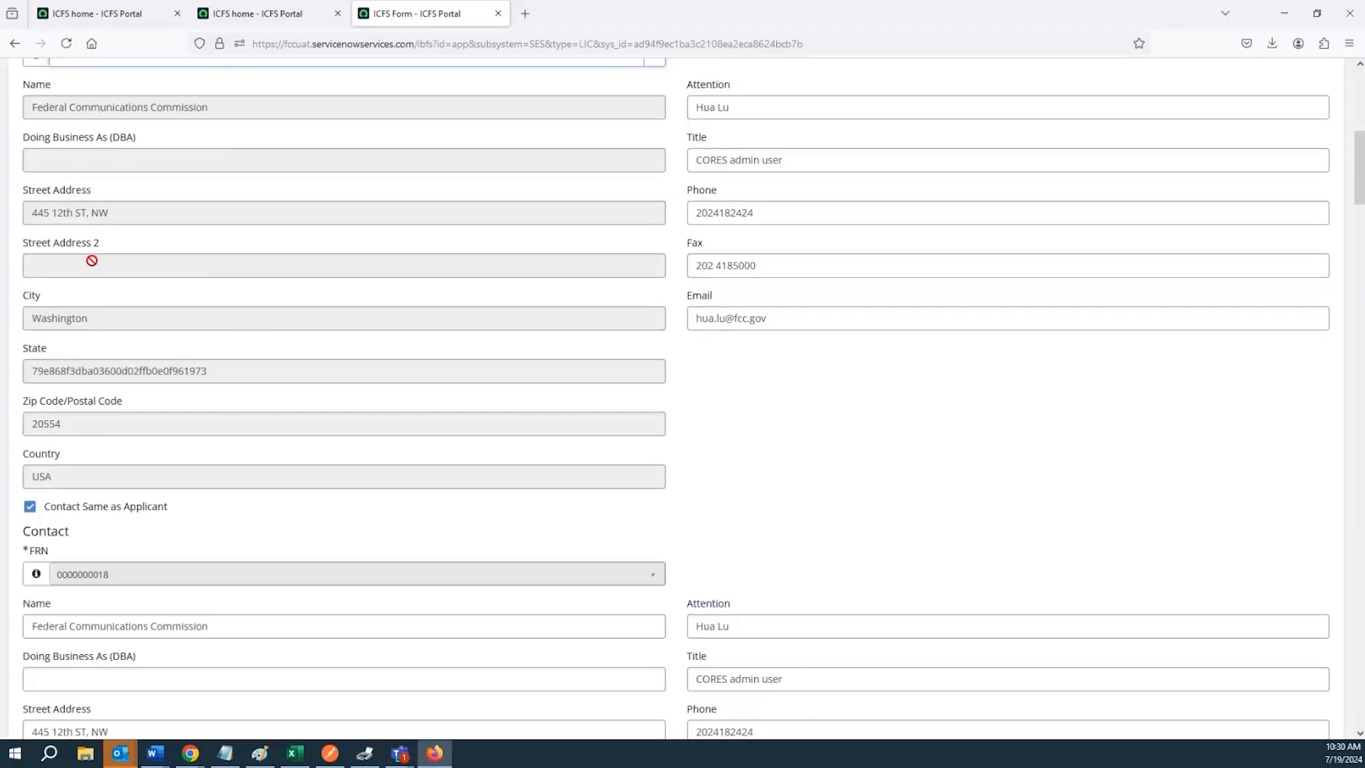
{"action": "scroll", "coordinate": [92, 260], "scroll_direction": "down", "scroll_amount": 3}
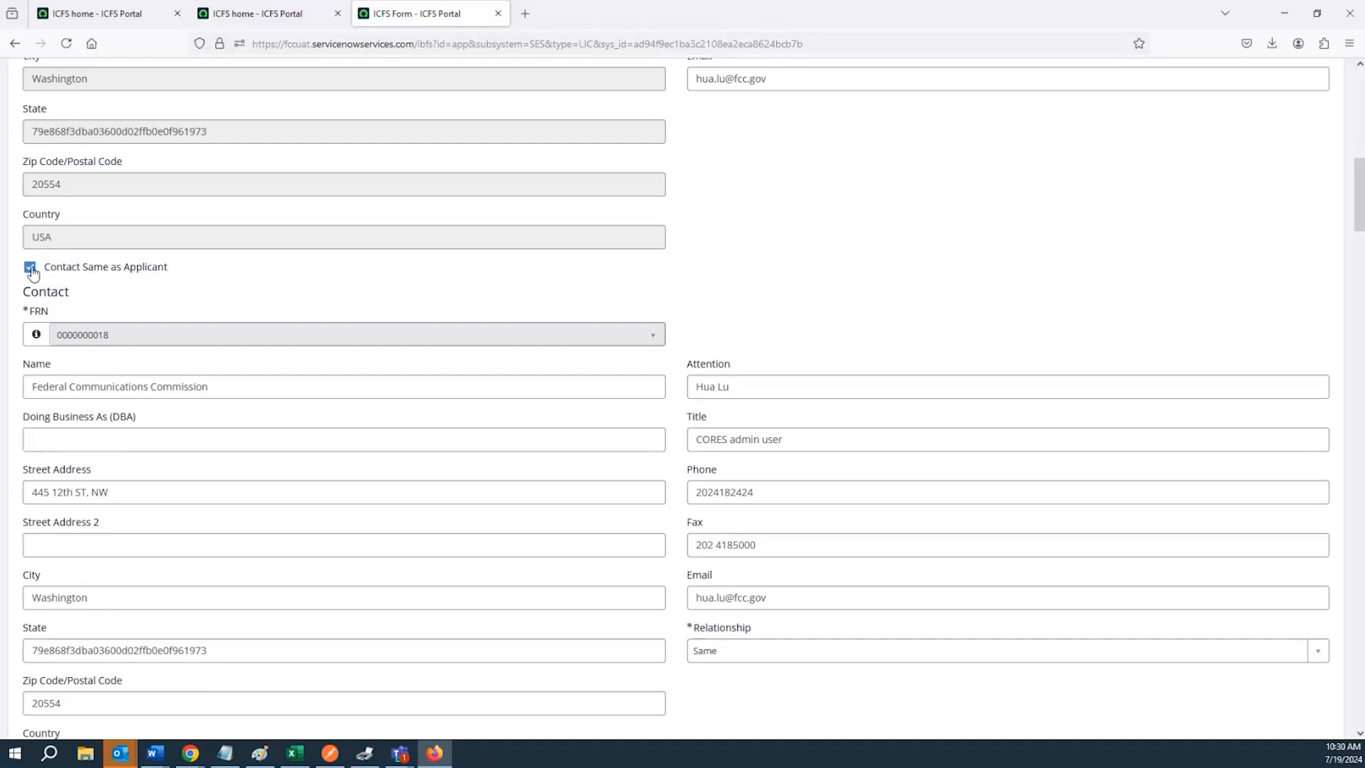
{"action": "left_click", "coordinate": [30, 267]}
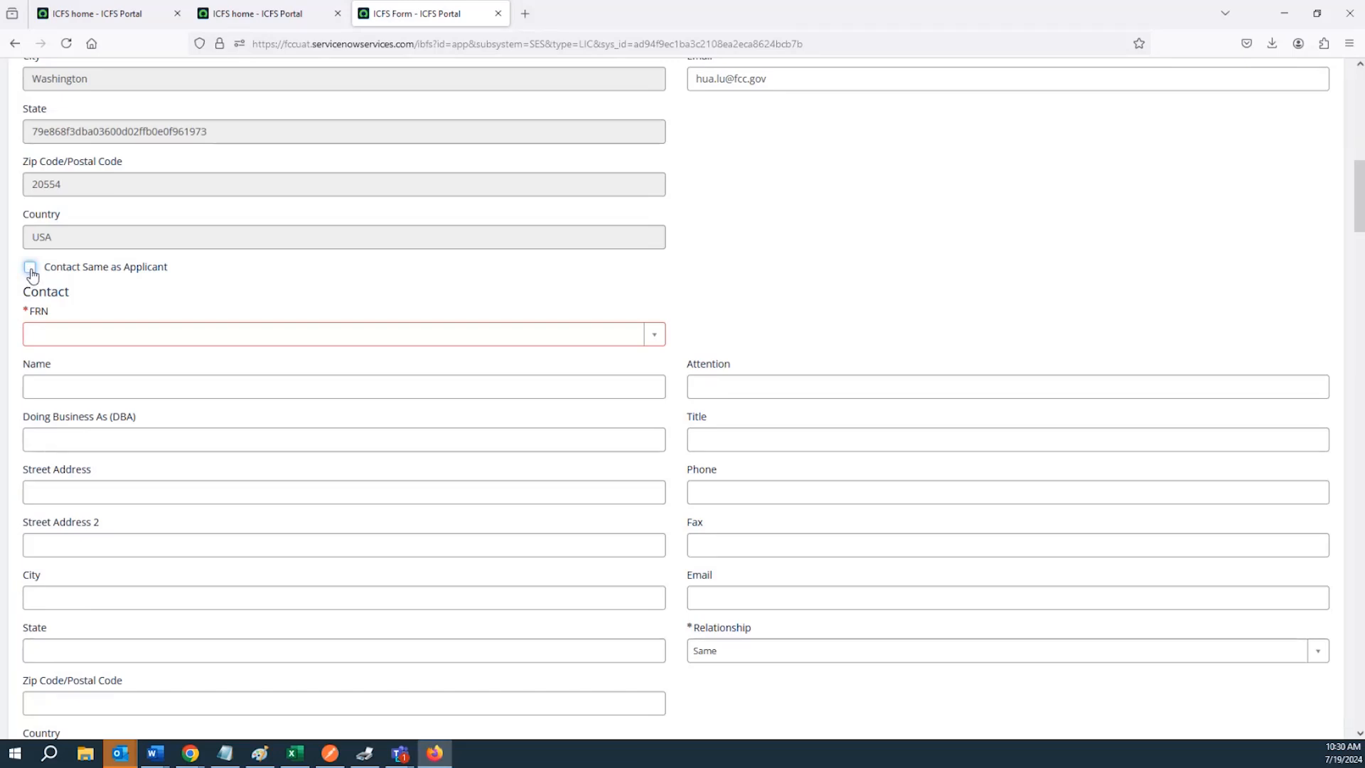
Turn the Contact Same as Applicant option back on in the draft
{"action": "left_click", "coordinate": [31, 270]}
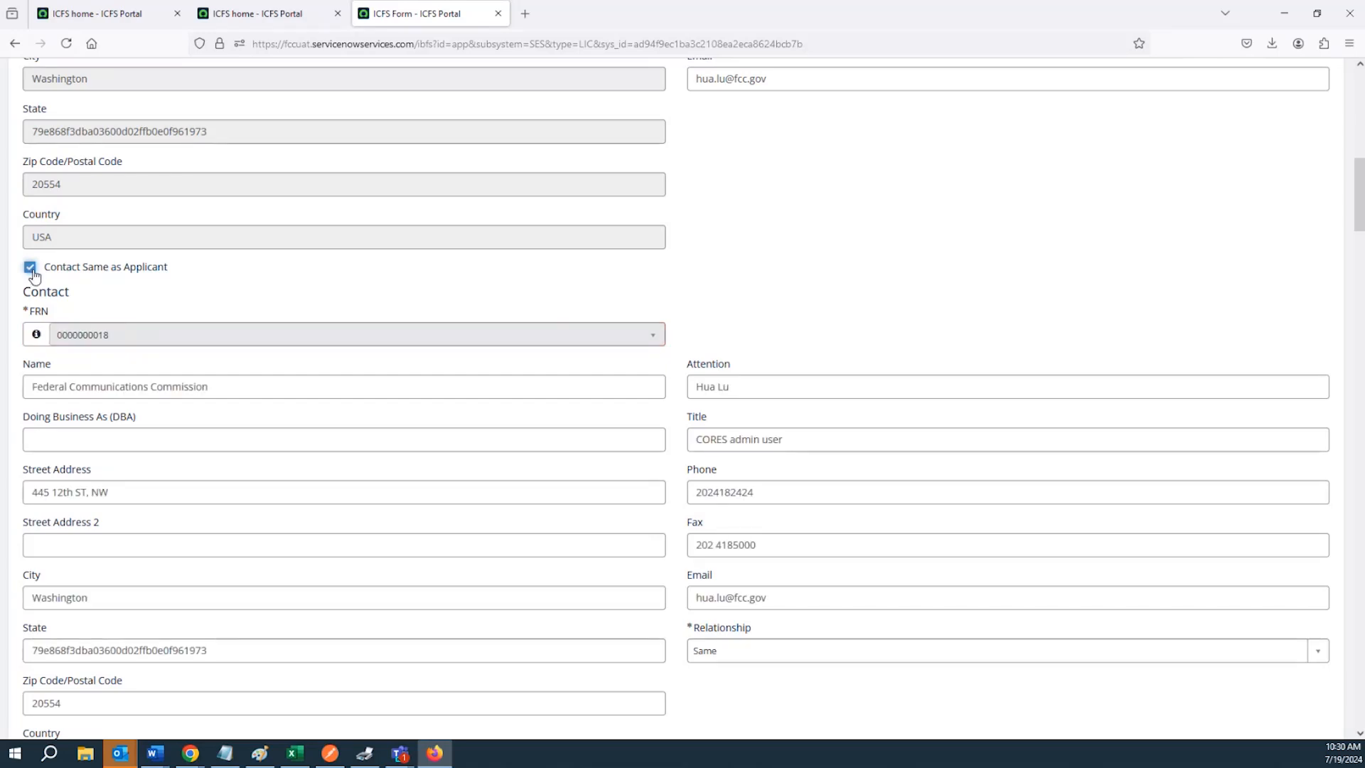
{"action": "scroll", "coordinate": [675, 569], "scroll_direction": "down", "scroll_amount": 2}
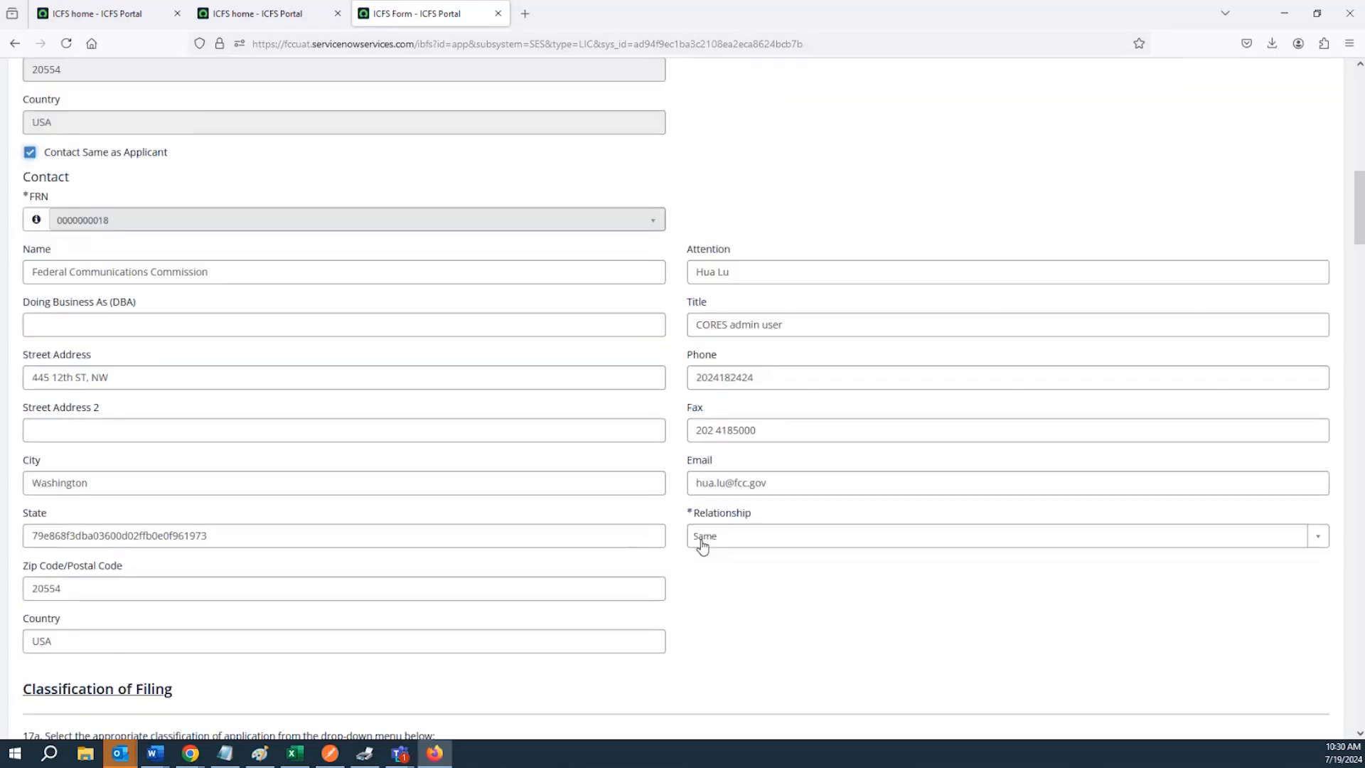
{"action": "left_click", "coordinate": [703, 533]}
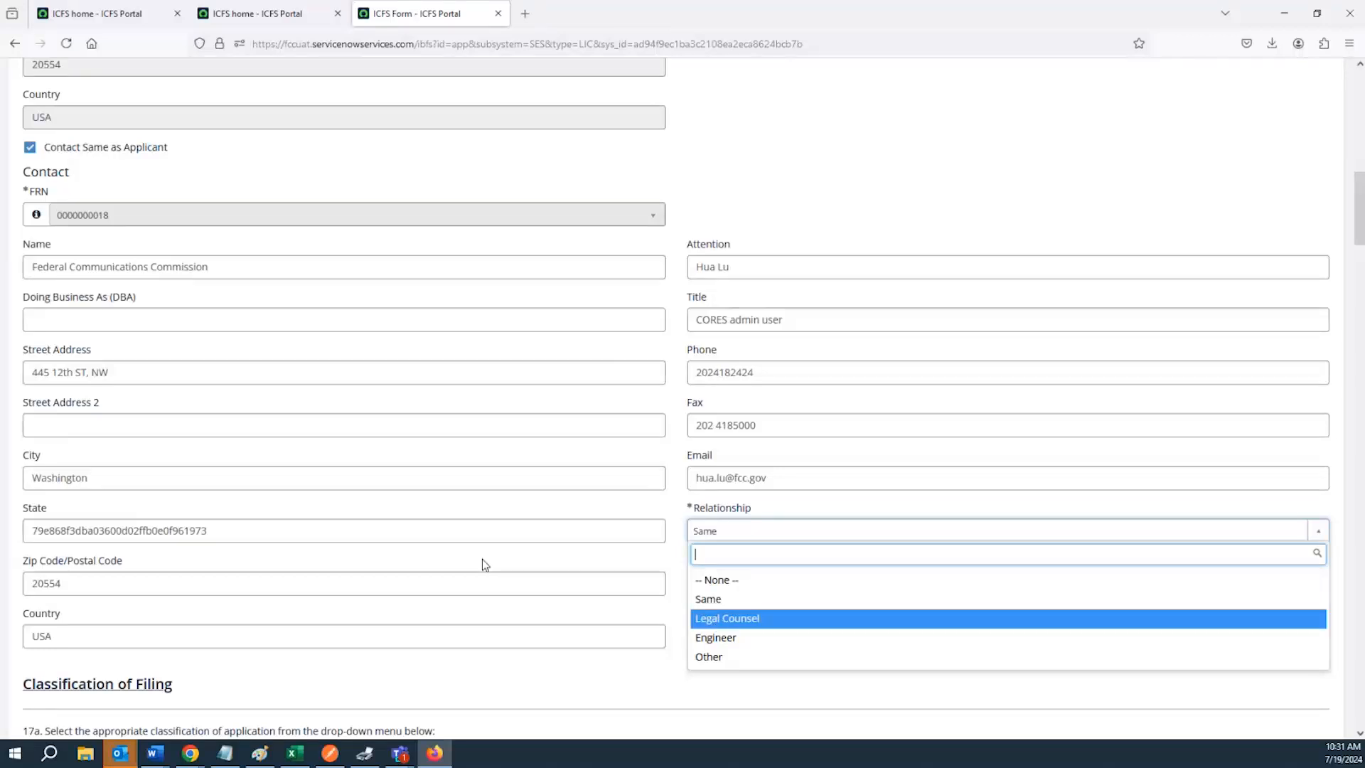
{"action": "scroll", "coordinate": [476, 536], "scroll_direction": "up", "scroll_amount": 5}
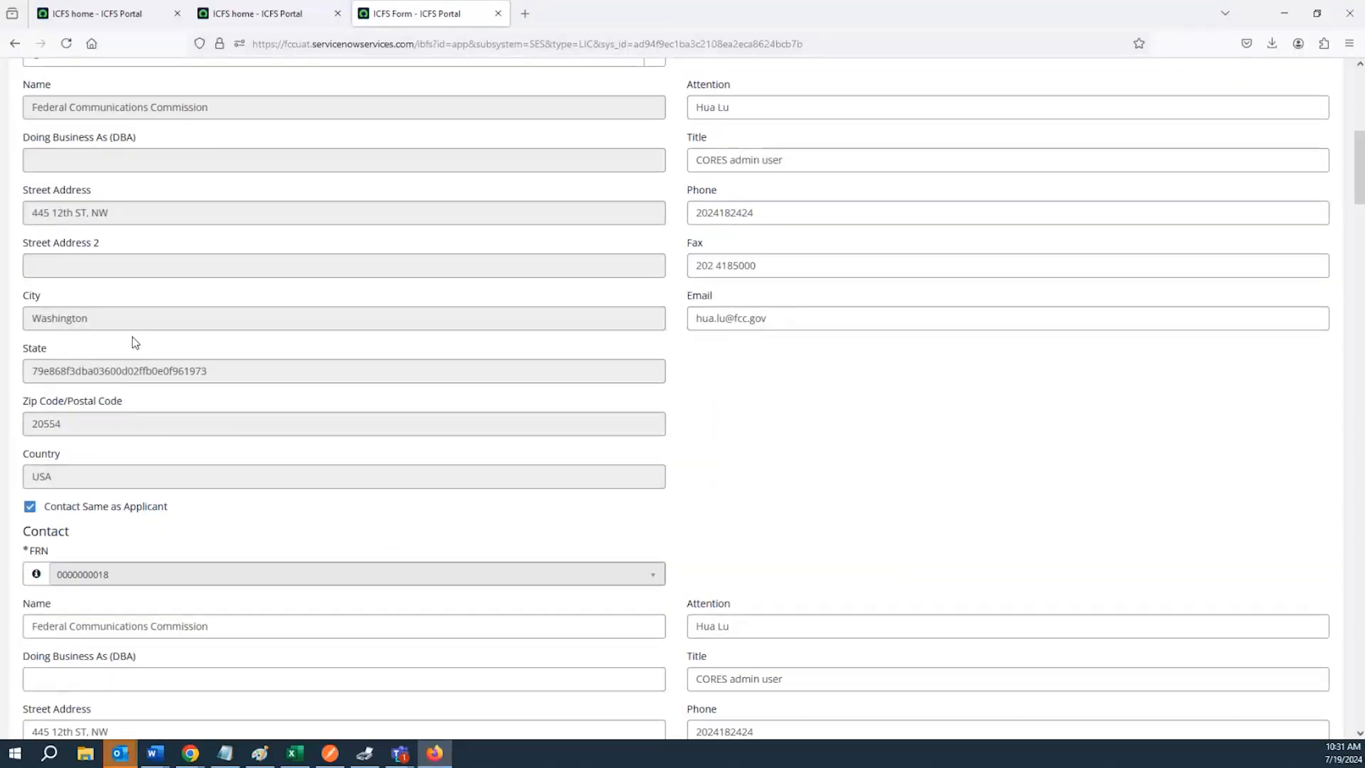
{"action": "scroll", "coordinate": [128, 334], "scroll_direction": "up", "scroll_amount": 1}
{"action": "scroll", "coordinate": [135, 354], "scroll_direction": "down", "scroll_amount": 2}
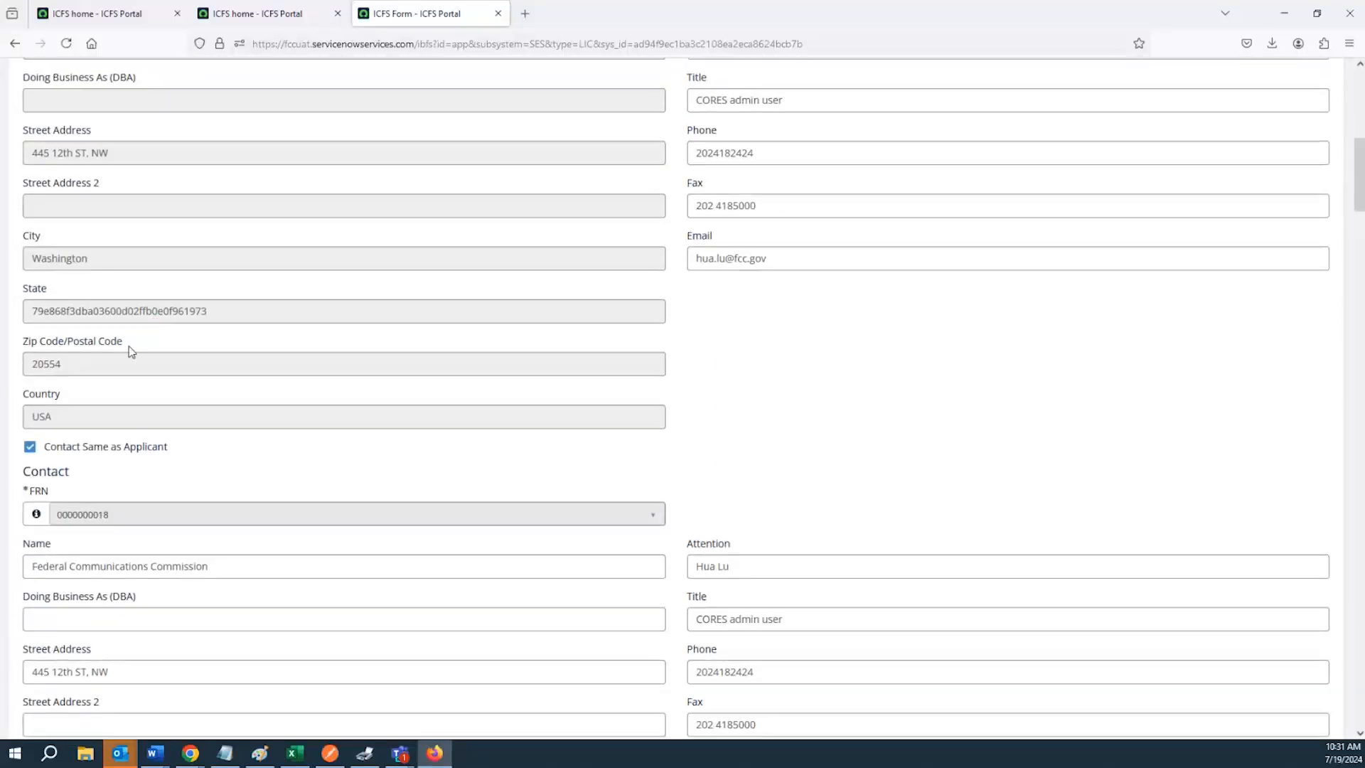
{"action": "scroll", "coordinate": [135, 353], "scroll_direction": "down", "scroll_amount": 4}
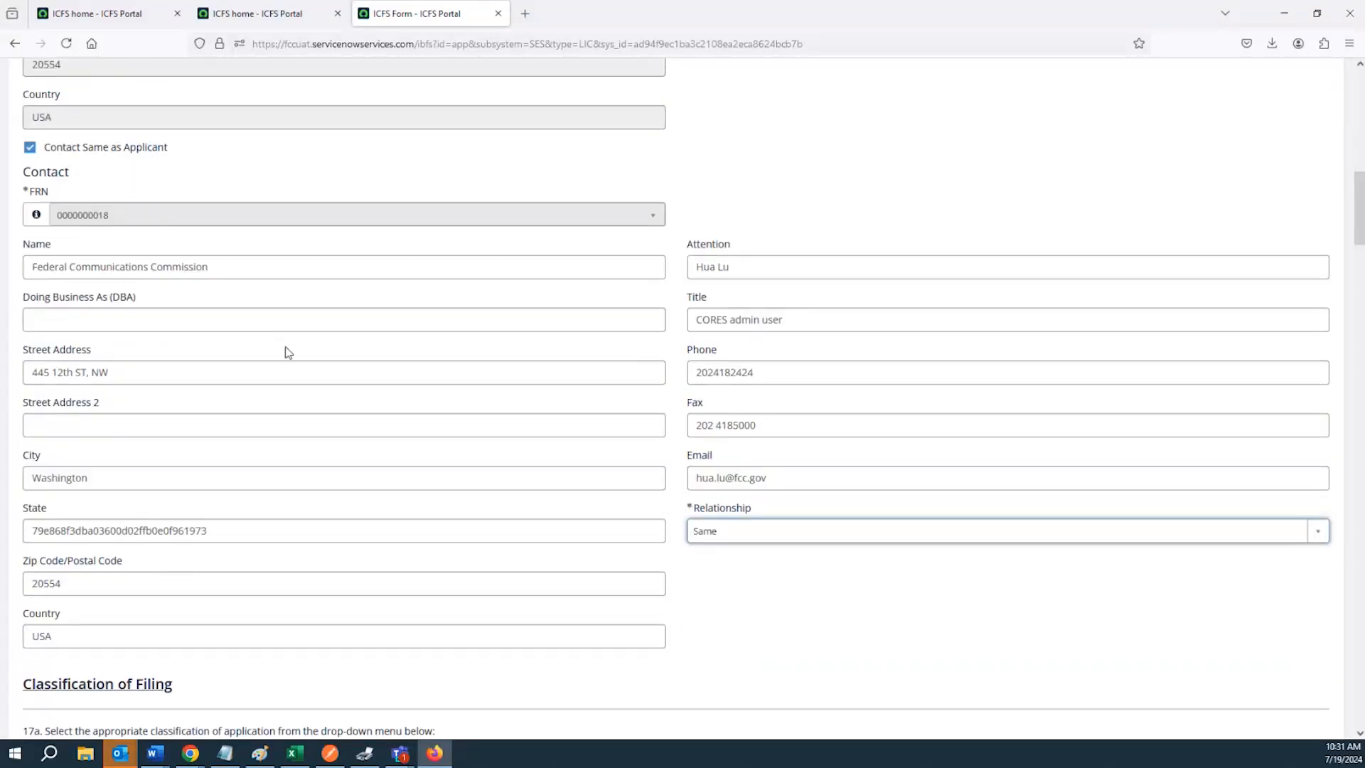
Open the contact Relationship list and choose Same
{"action": "left_click", "coordinate": [729, 539]}
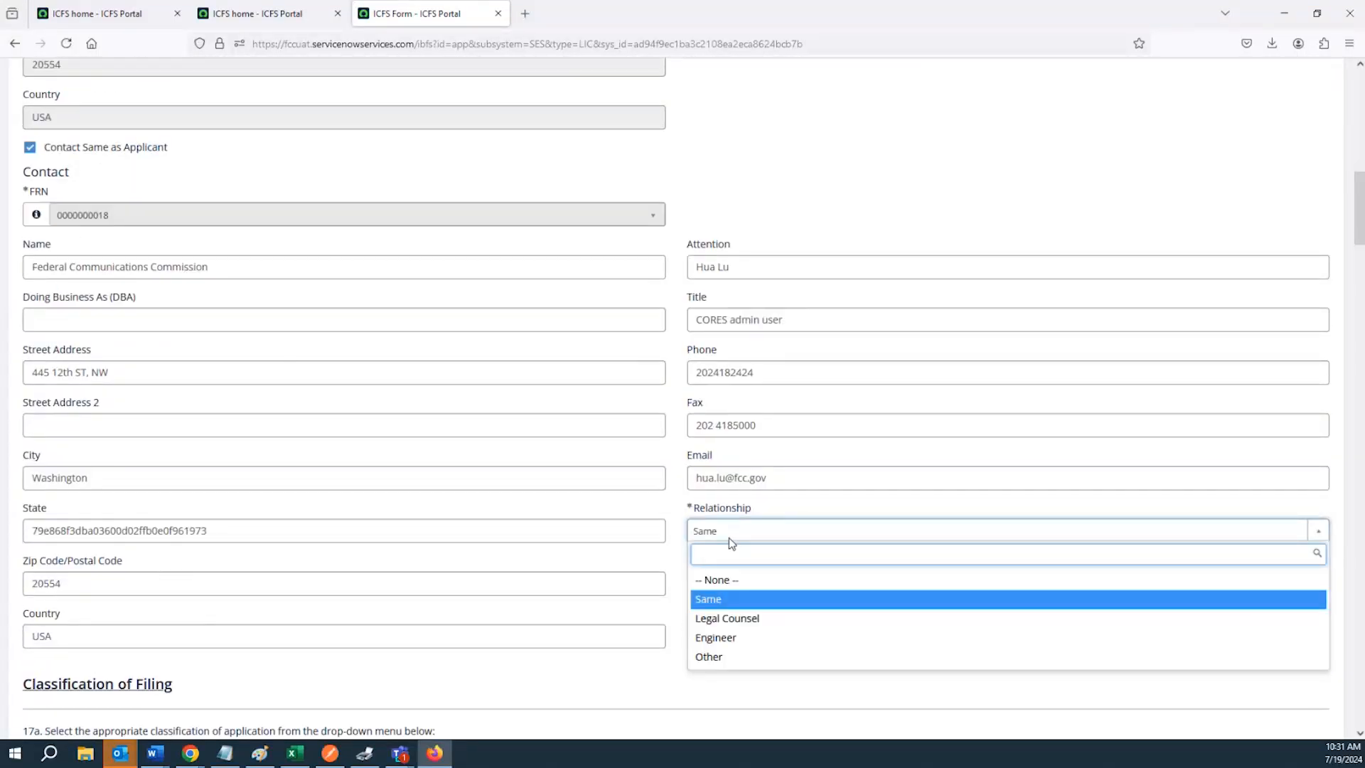
{"action": "left_click", "coordinate": [709, 603]}
{"action": "scroll", "coordinate": [350, 384], "scroll_direction": "down", "scroll_amount": 2}
{"action": "scroll", "coordinate": [350, 384], "scroll_direction": "down", "scroll_amount": 2}
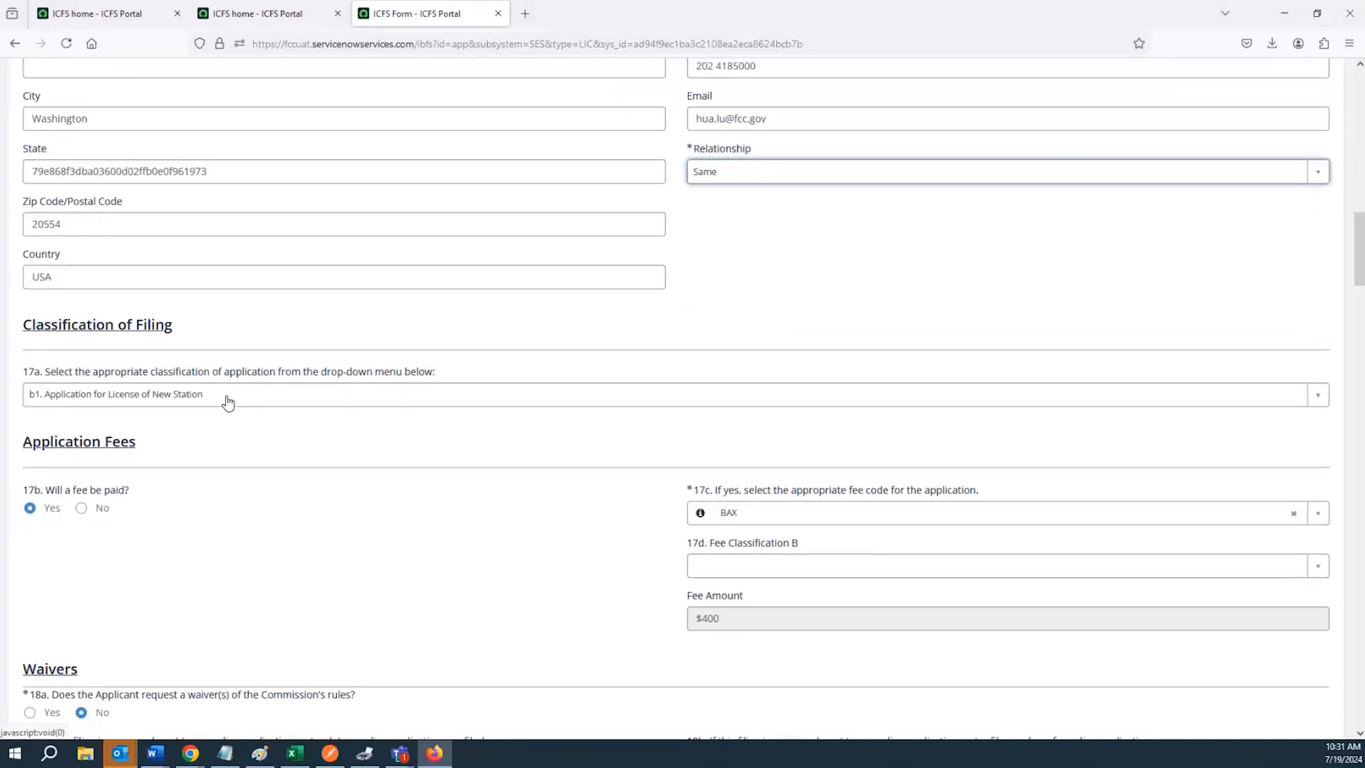
Open the 17a classification list and select b1. Application for License of New Station
{"action": "left_click", "coordinate": [229, 402]}
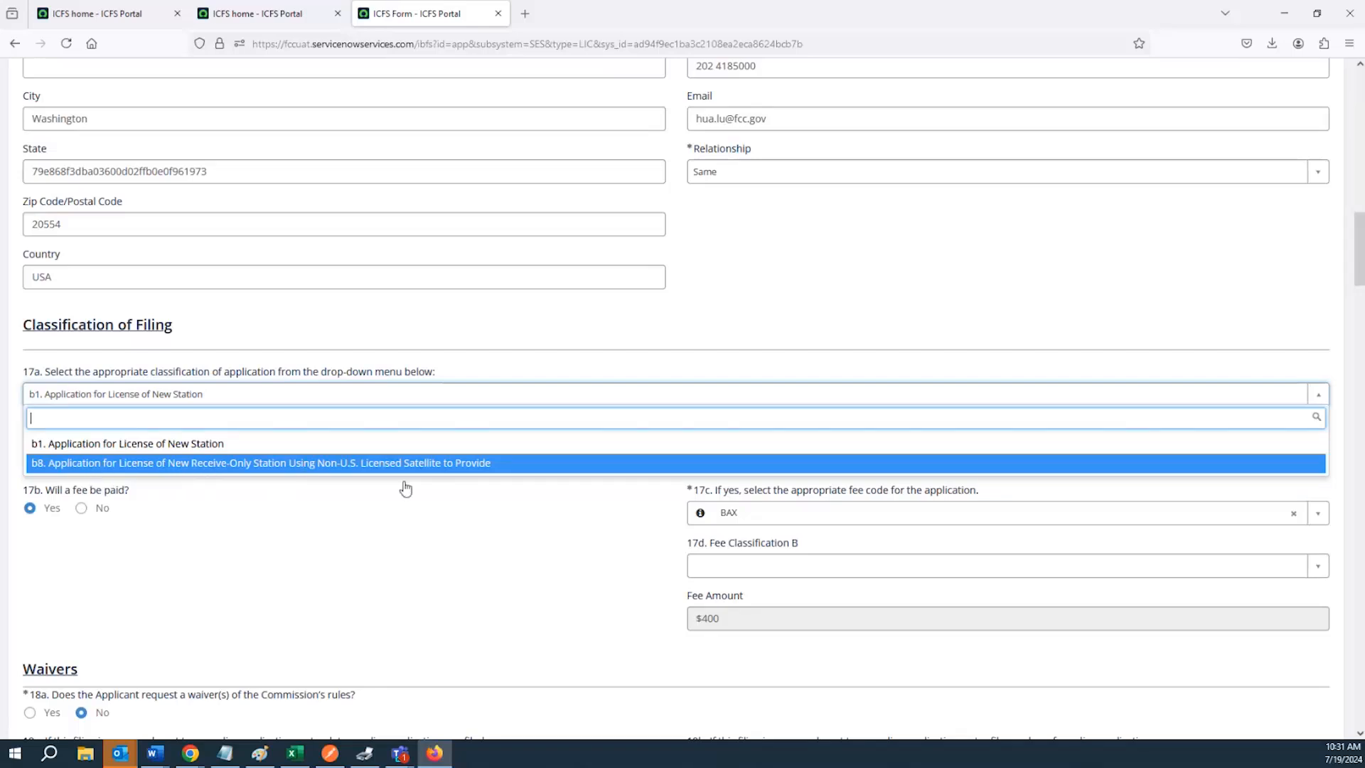
{"action": "left_click", "coordinate": [457, 451]}
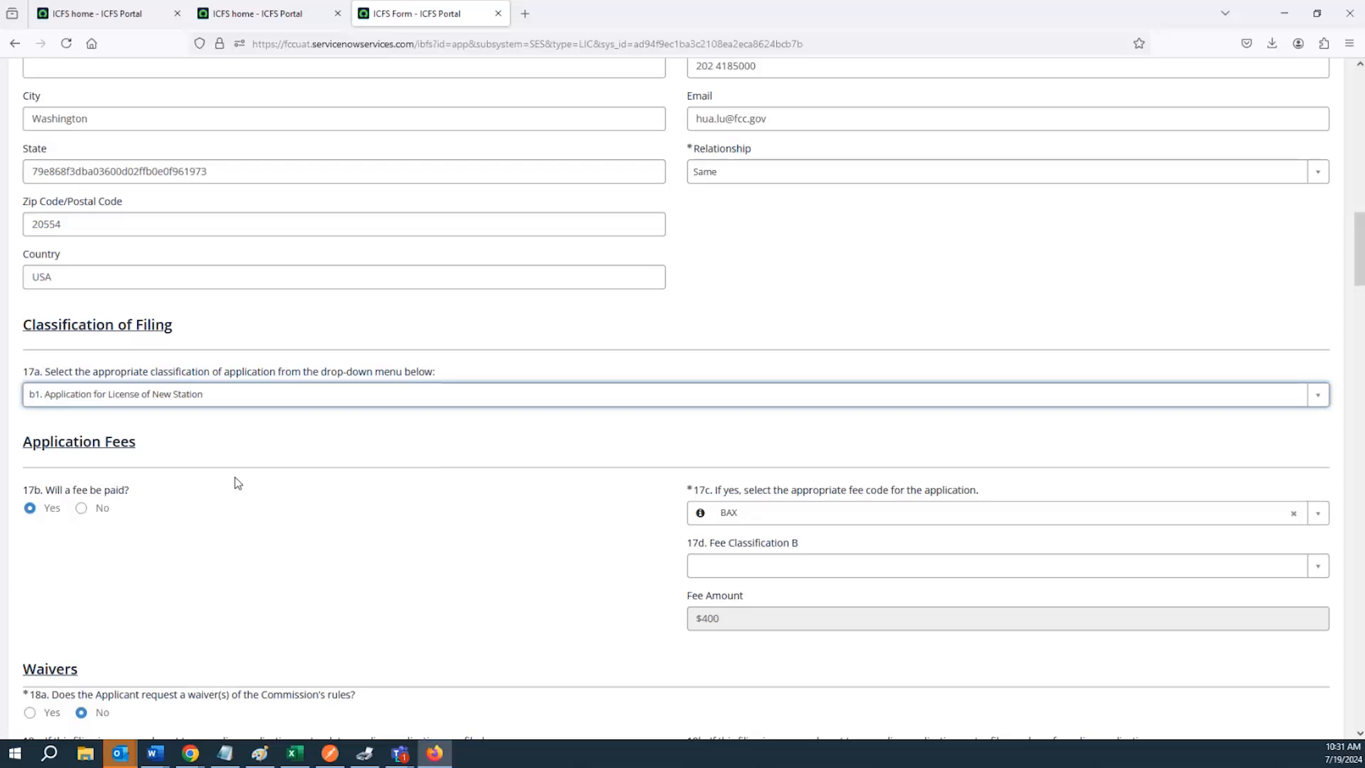
{"action": "scroll", "coordinate": [231, 479], "scroll_direction": "down", "scroll_amount": 3}
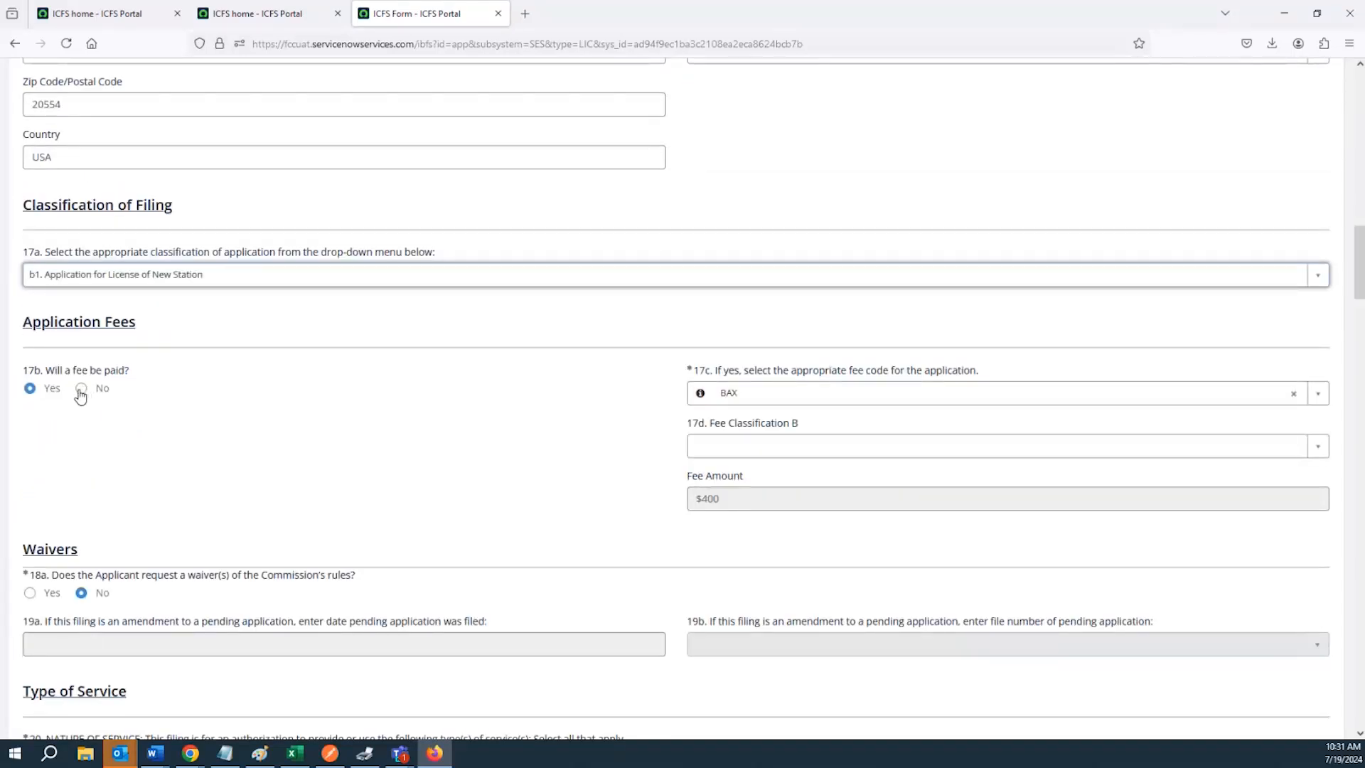
Highlight the 17b fee question, answer No and try each fee-exemption reason up to Other
{"action": "left_click_drag", "start_coordinate": [25, 370], "coordinate": [132, 378]}
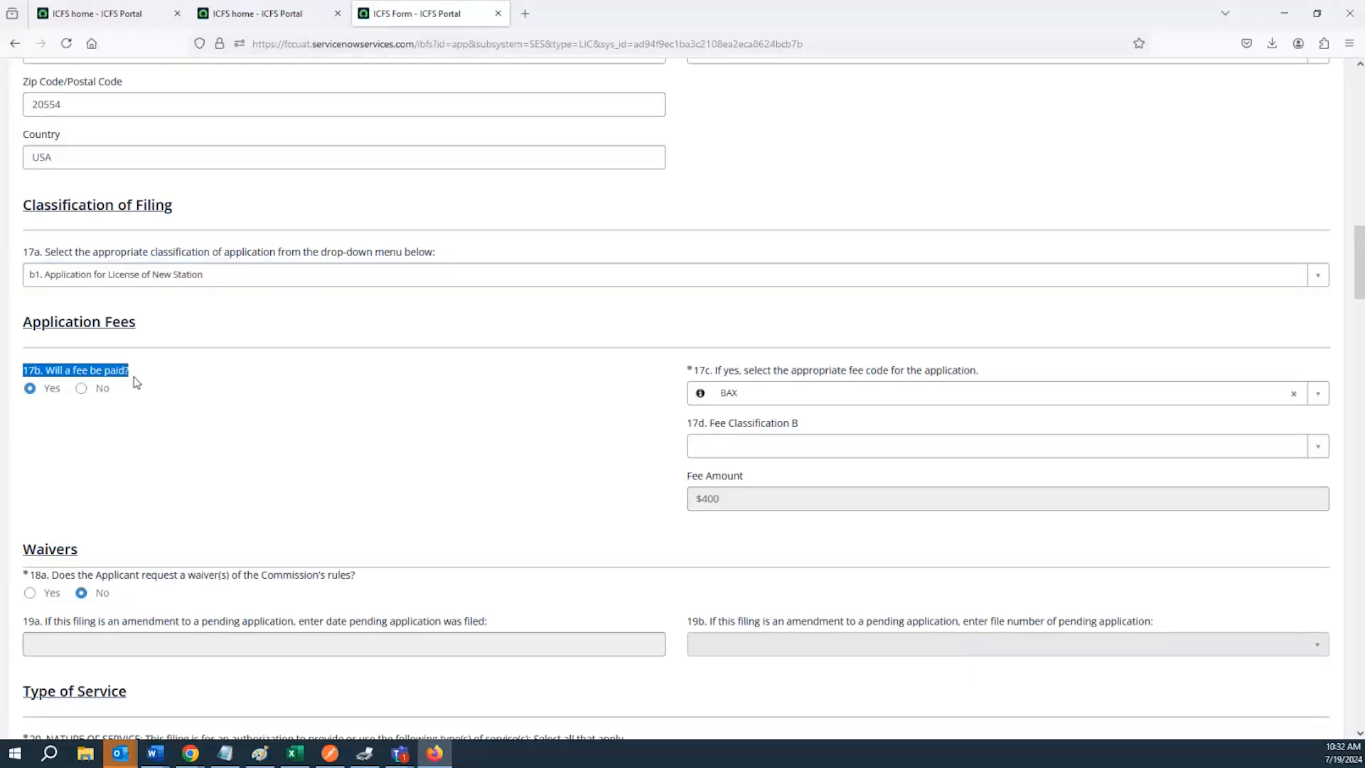
{"action": "left_click", "coordinate": [142, 412]}
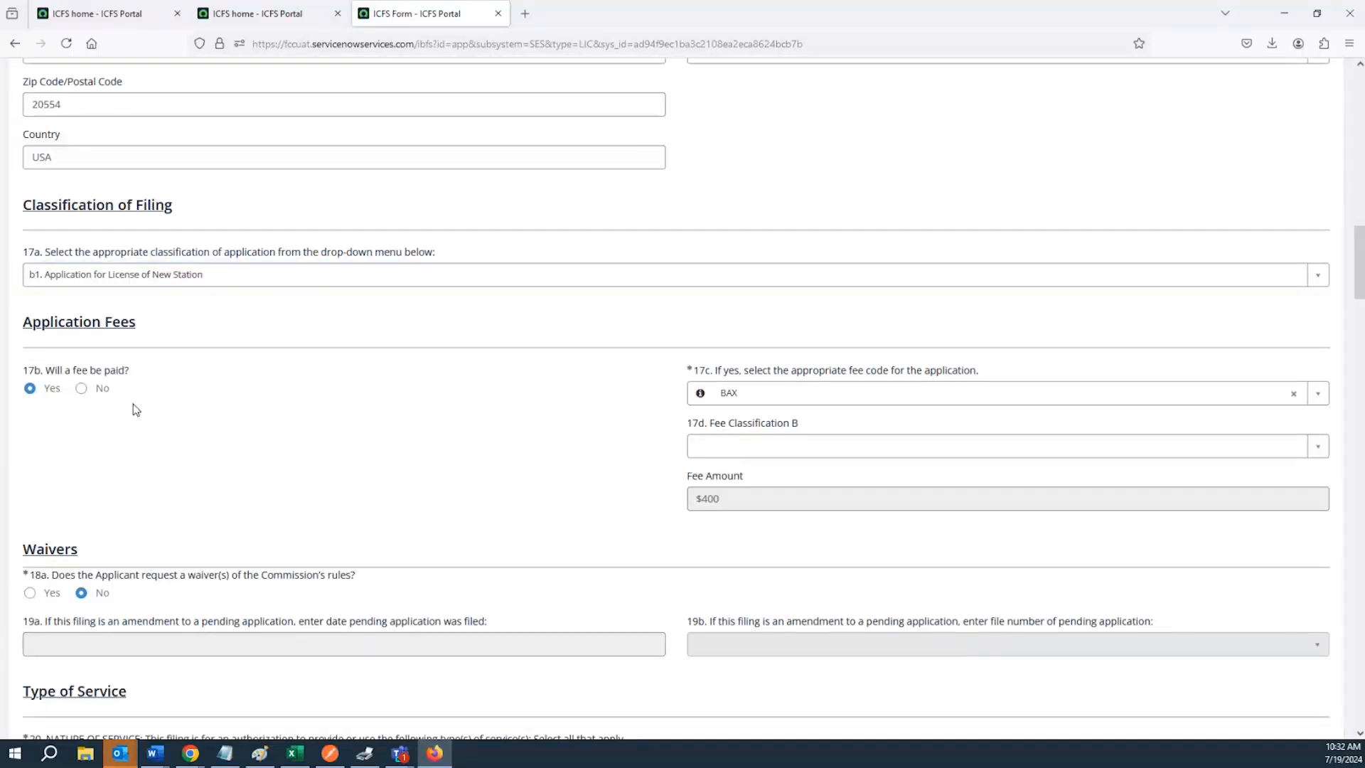
{"action": "left_click", "coordinate": [82, 390]}
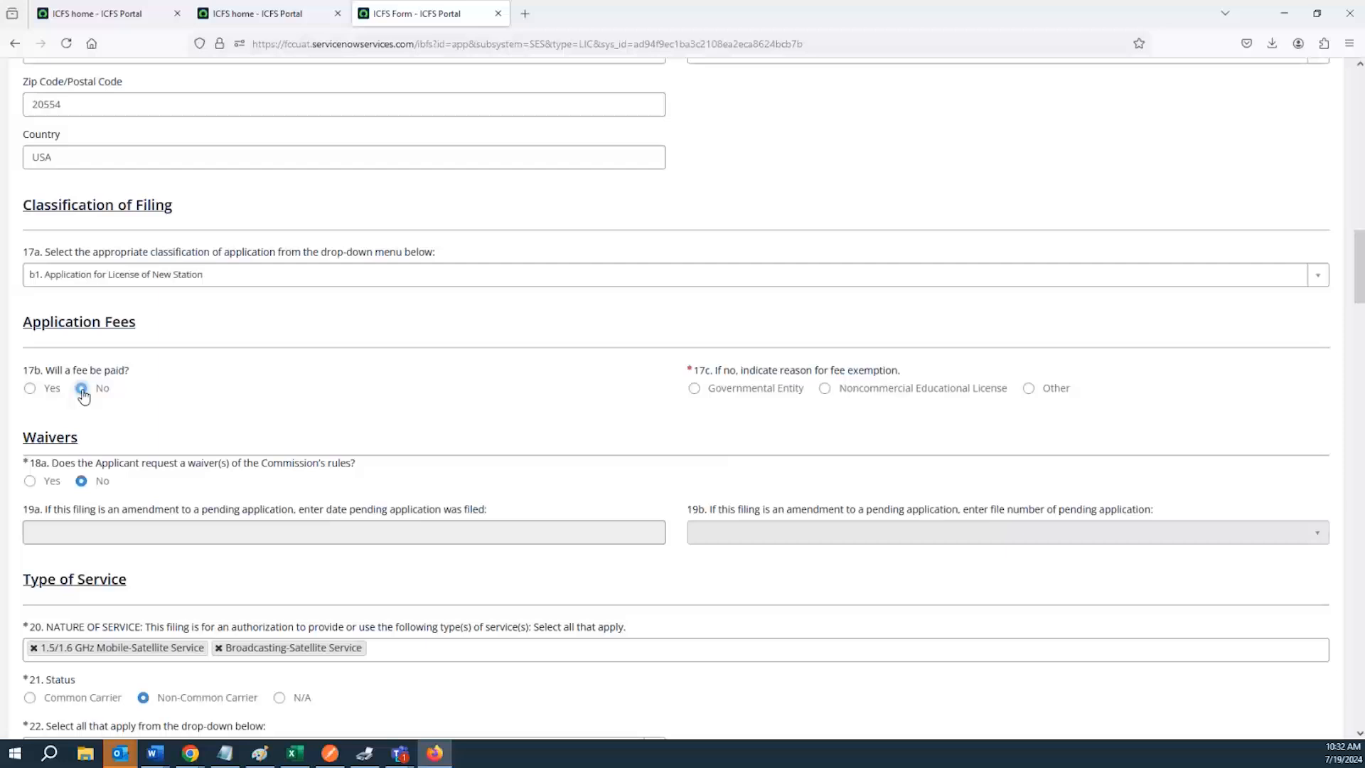
{"action": "left_click", "coordinate": [694, 390]}
{"action": "left_click", "coordinate": [825, 390]}
{"action": "left_click", "coordinate": [1028, 389]}
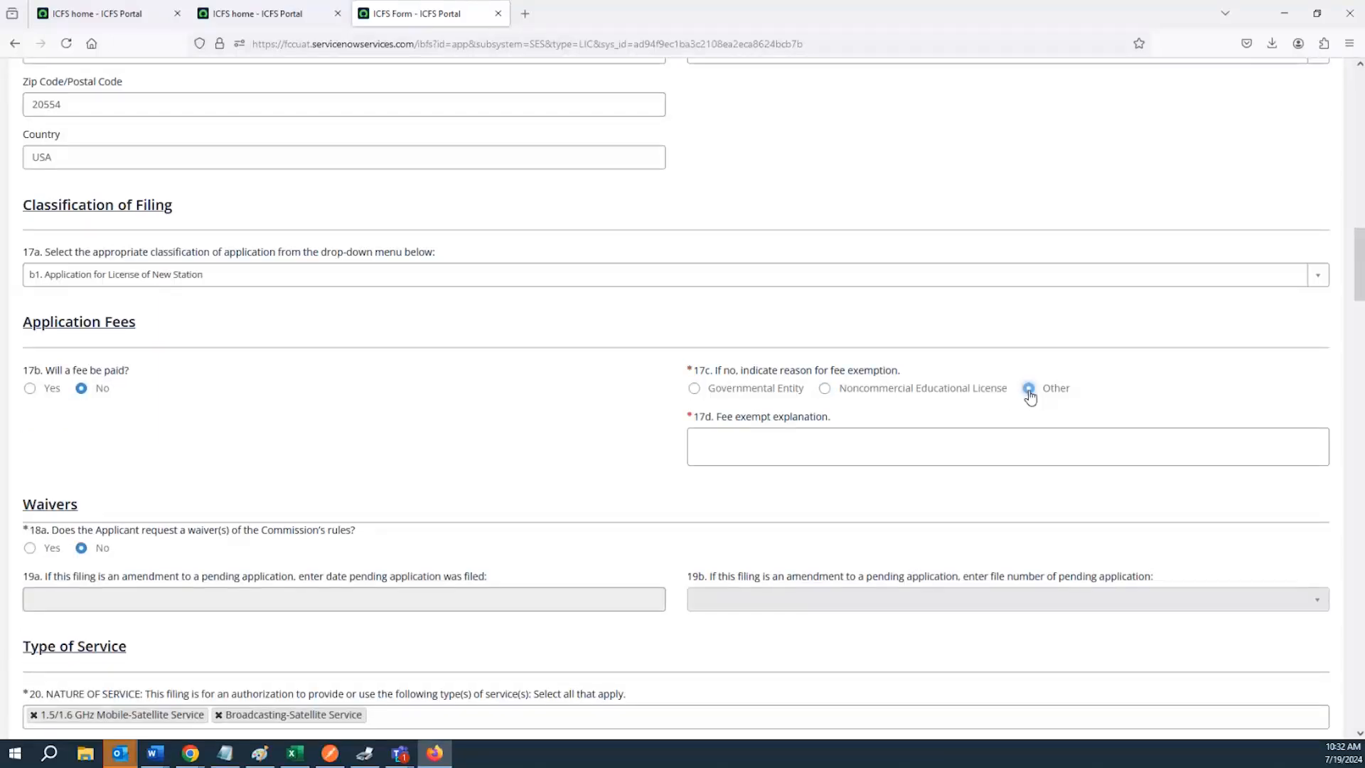
Choose Governmental Entity as the exemption reason, then set the fee question back to Yes
{"action": "left_click", "coordinate": [830, 439]}
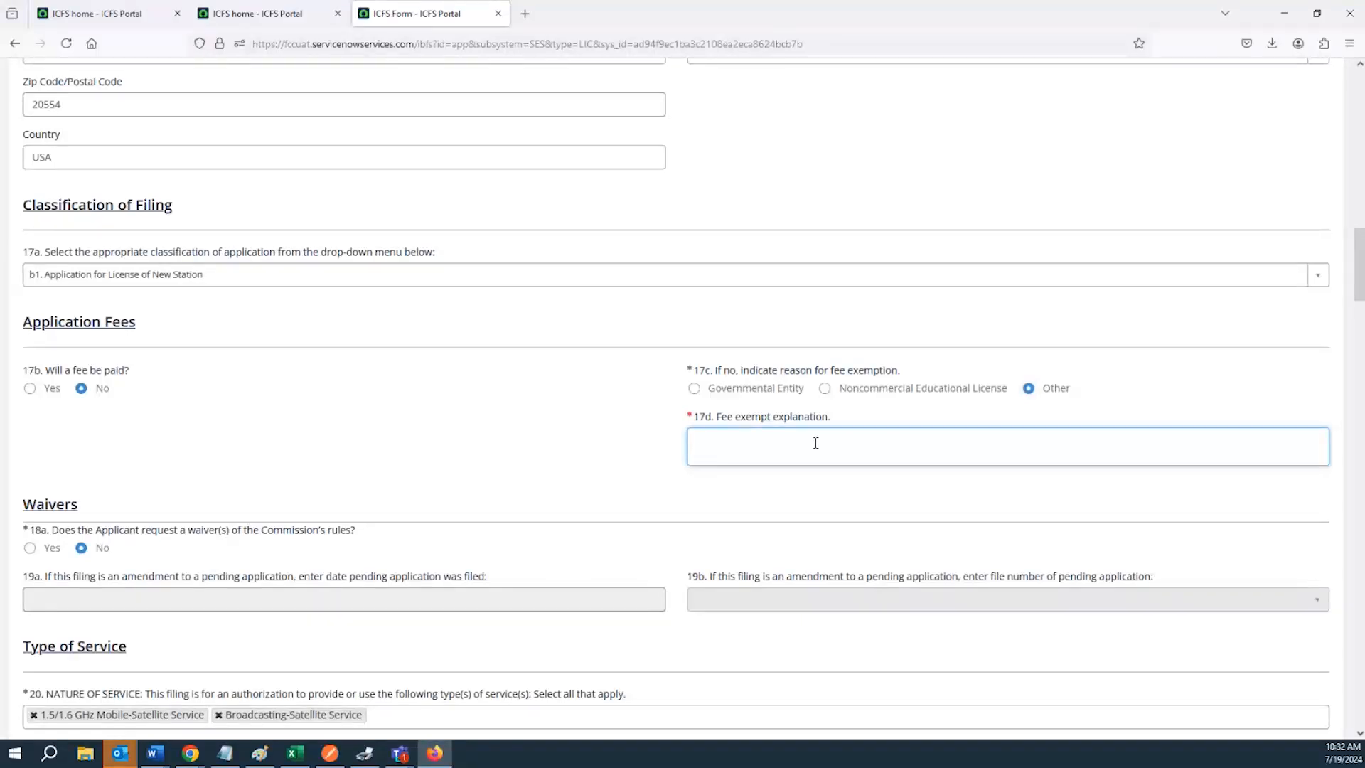
{"action": "left_click", "coordinate": [695, 392]}
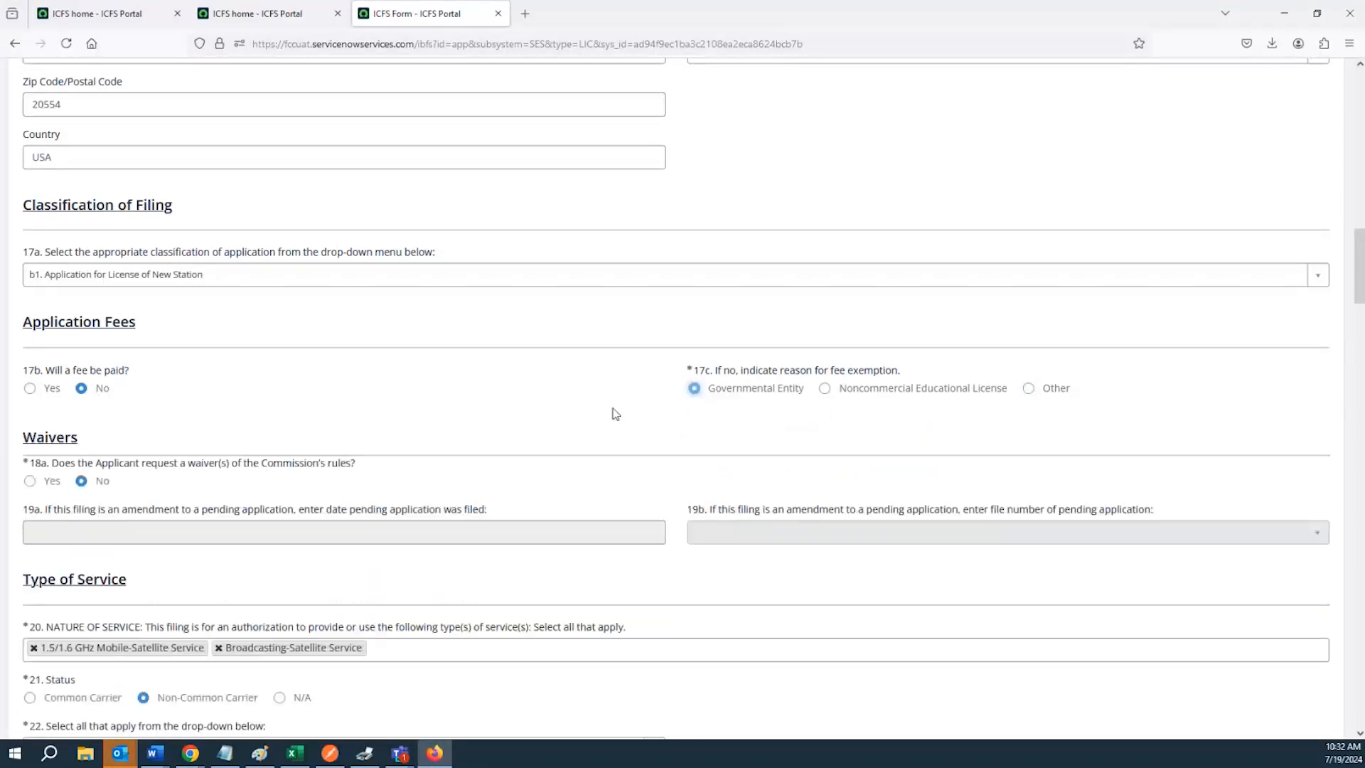
{"action": "left_click", "coordinate": [31, 390]}
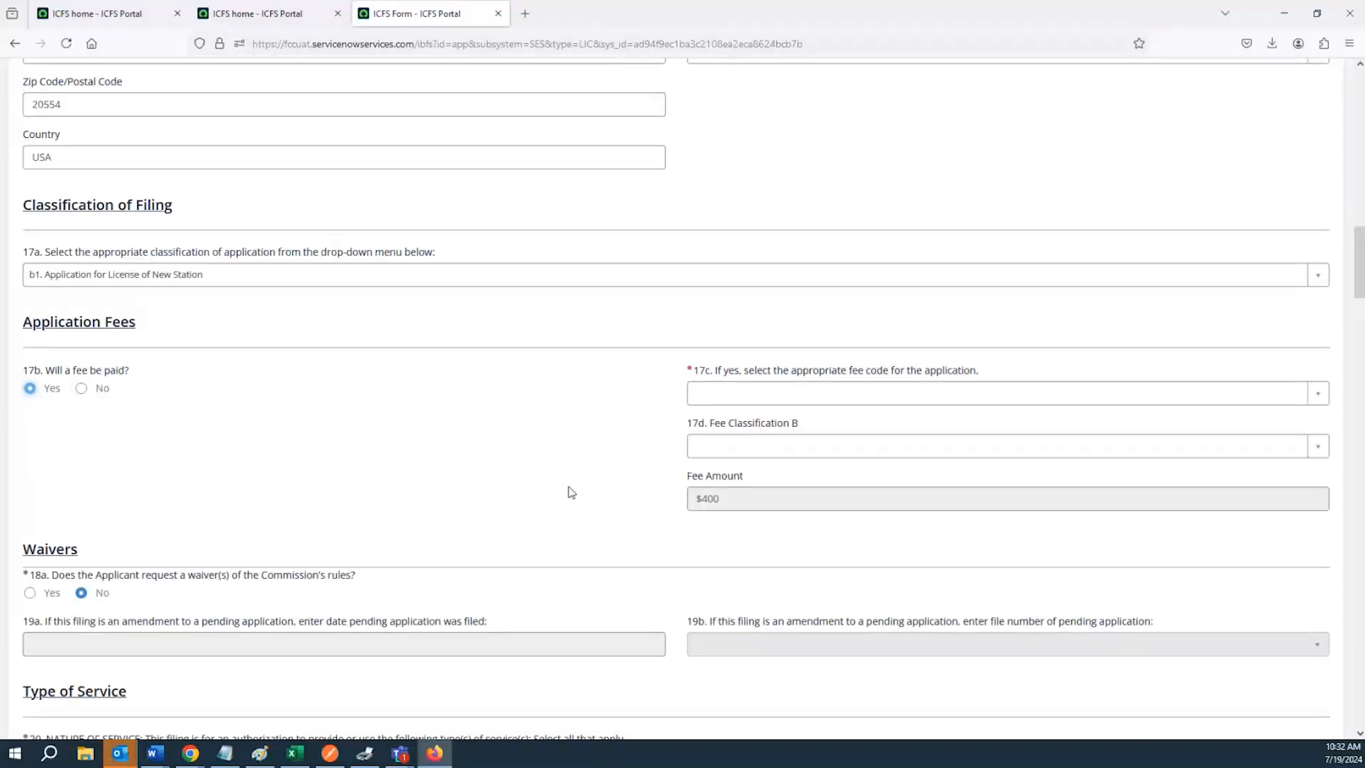
Browse the 17c fee code list with its codes, descriptions and amounts
{"action": "left_click", "coordinate": [722, 399]}
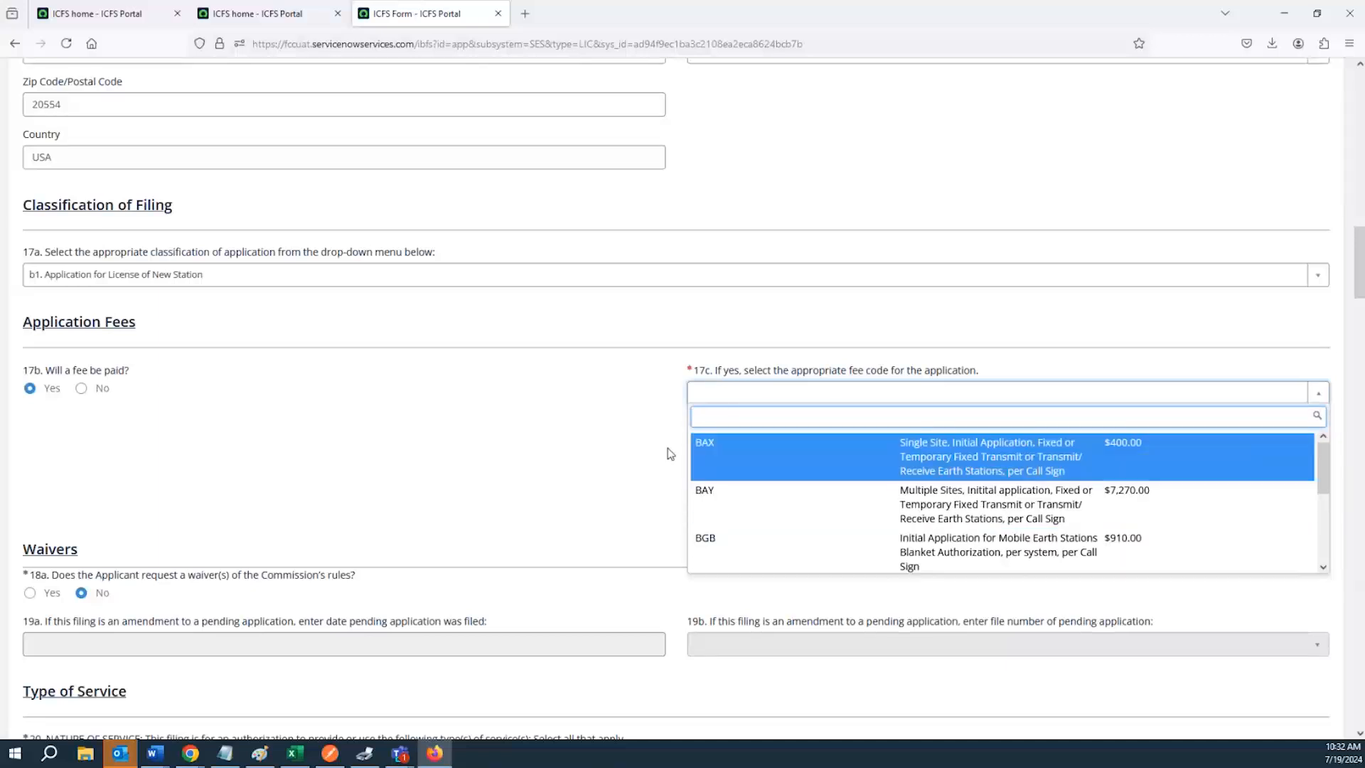
{"action": "left_click", "coordinate": [638, 427]}
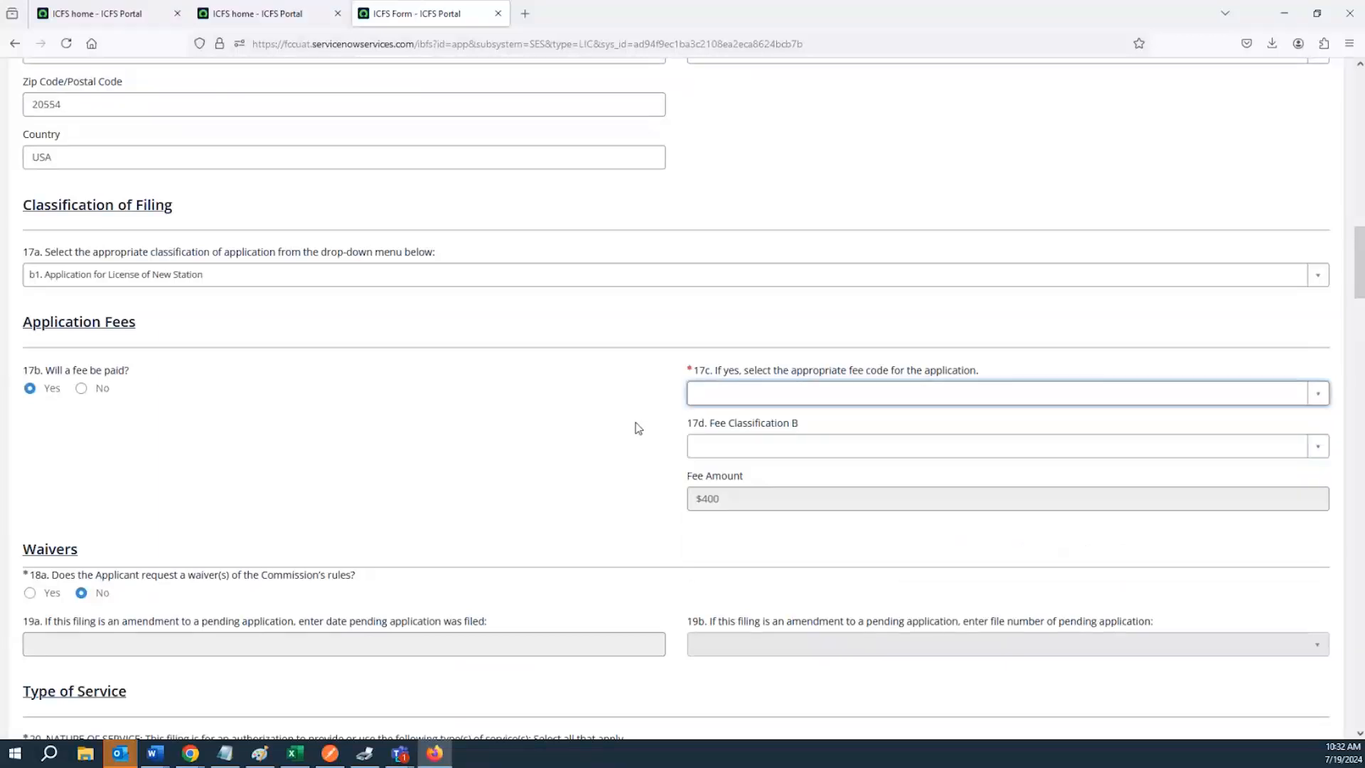
{"action": "left_click", "coordinate": [708, 395]}
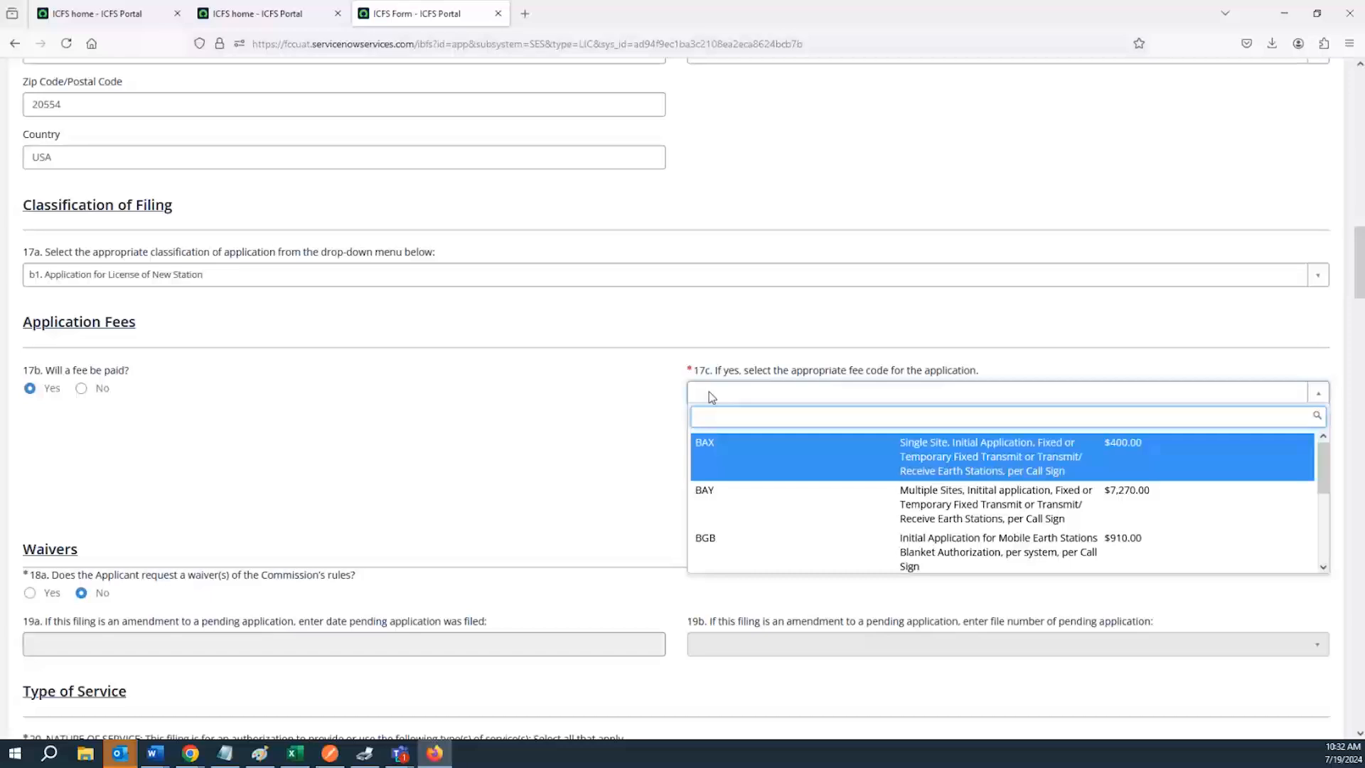
{"action": "key", "text": "Return"}
{"action": "left_click_drag", "start_coordinate": [1359, 238], "coordinate": [1359, 78]}
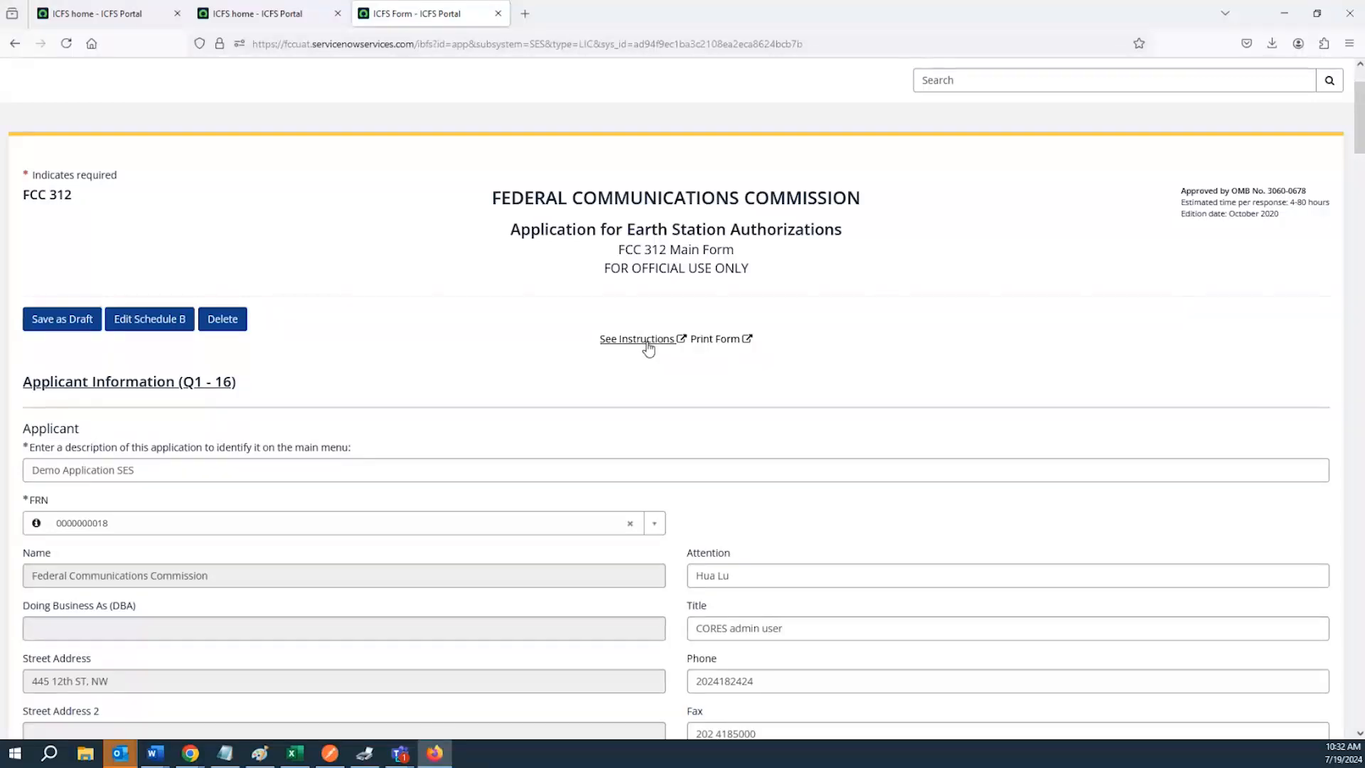
{"action": "scroll", "coordinate": [648, 348], "scroll_direction": "down", "scroll_amount": 1}
{"action": "scroll", "coordinate": [645, 348], "scroll_direction": "up", "scroll_amount": 1}
{"action": "scroll", "coordinate": [629, 349], "scroll_direction": "down", "scroll_amount": 12}
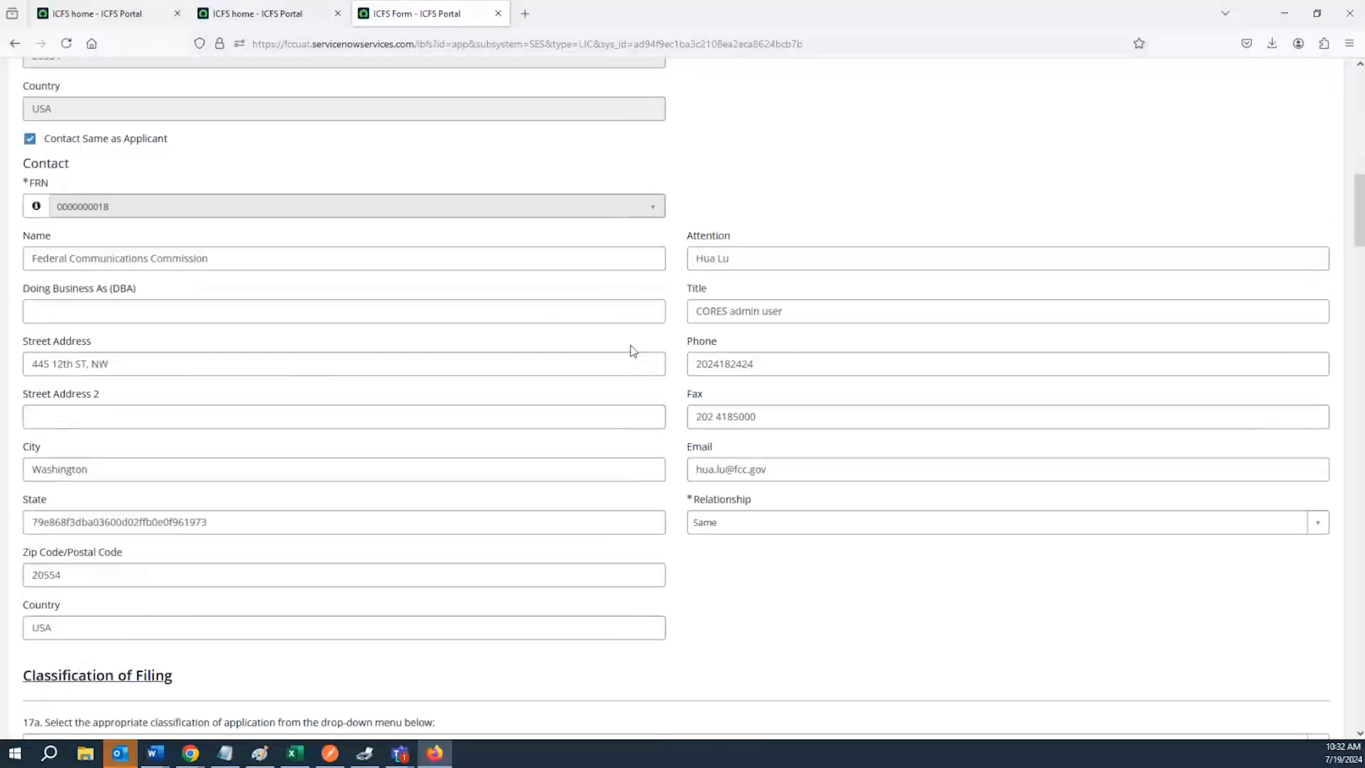
{"action": "scroll", "coordinate": [631, 350], "scroll_direction": "down", "scroll_amount": 7}
Reopen the 17c fee code list and close it without choosing a code
{"action": "left_click", "coordinate": [744, 390]}
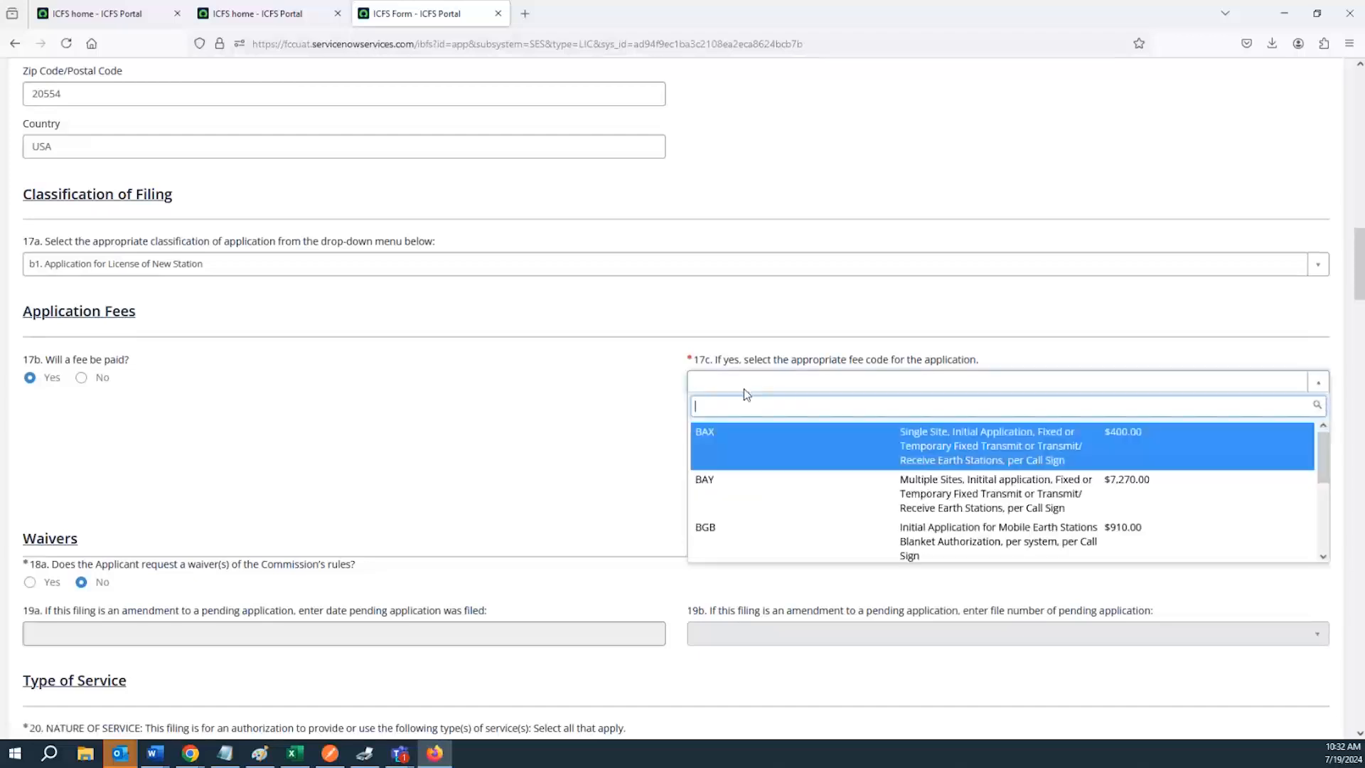
{"action": "left_click", "coordinate": [742, 390]}
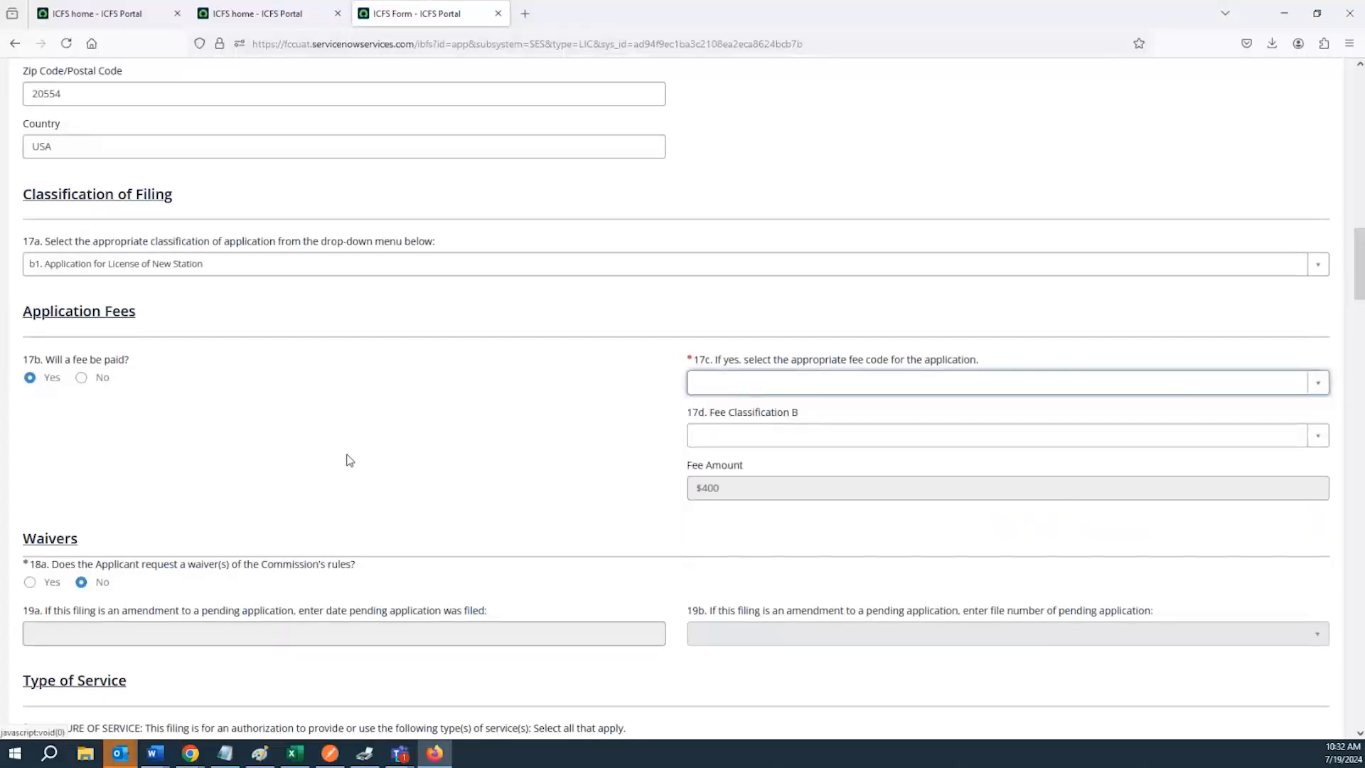
{"action": "scroll", "coordinate": [71, 388], "scroll_direction": "down", "scroll_amount": 3}
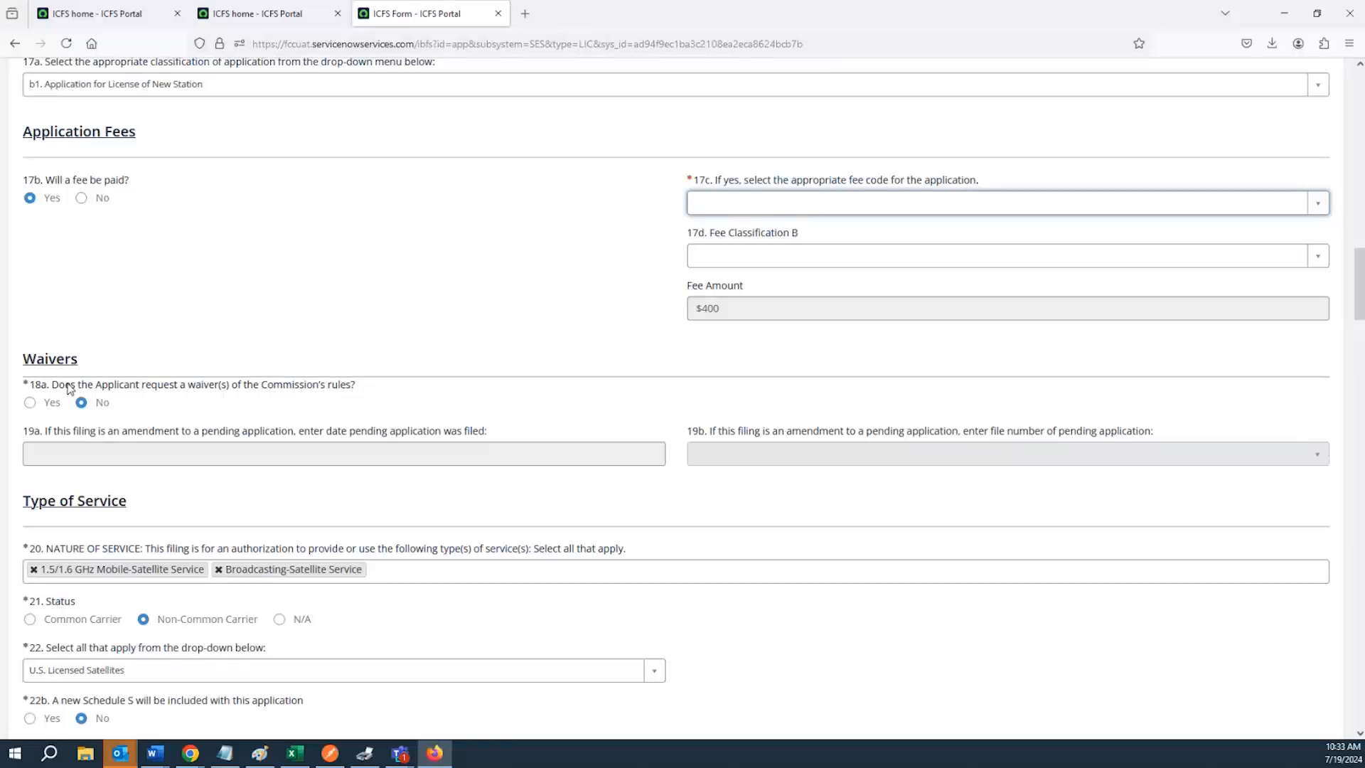
Highlight the 18a waiver question, answer Yes and place the cursor in the 18b rule sections field
{"action": "double_click", "coordinate": [63, 384]}
{"action": "left_click_drag", "start_coordinate": [71, 387], "coordinate": [162, 416]}
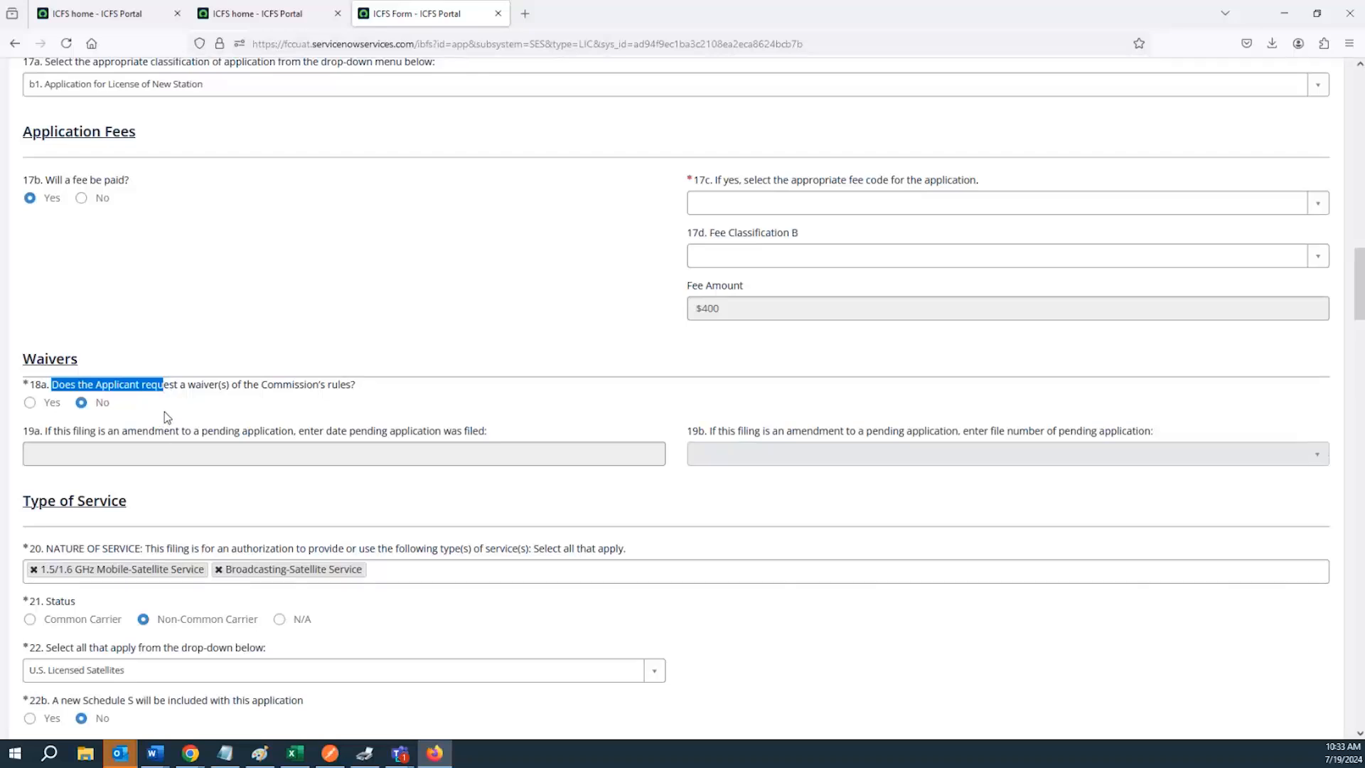
{"action": "left_click", "coordinate": [163, 416]}
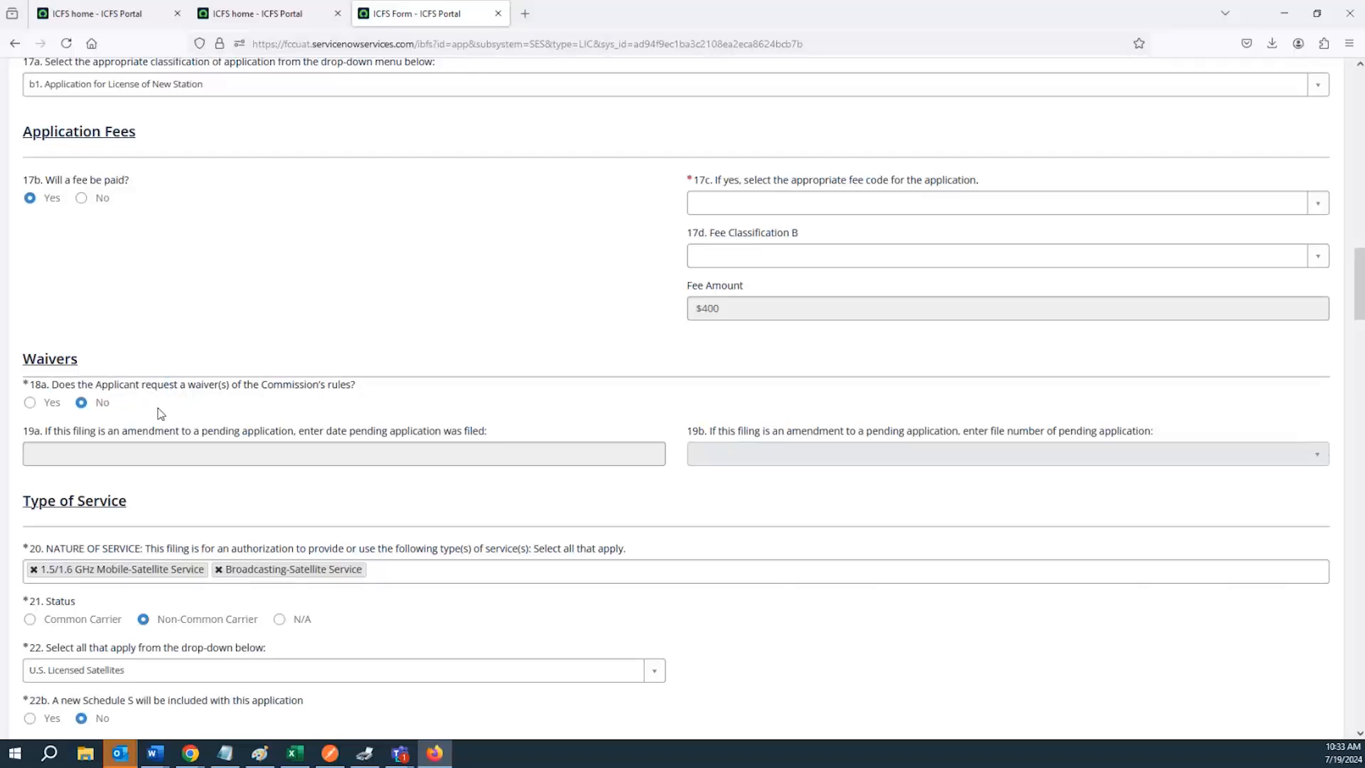
{"action": "left_click", "coordinate": [30, 405]}
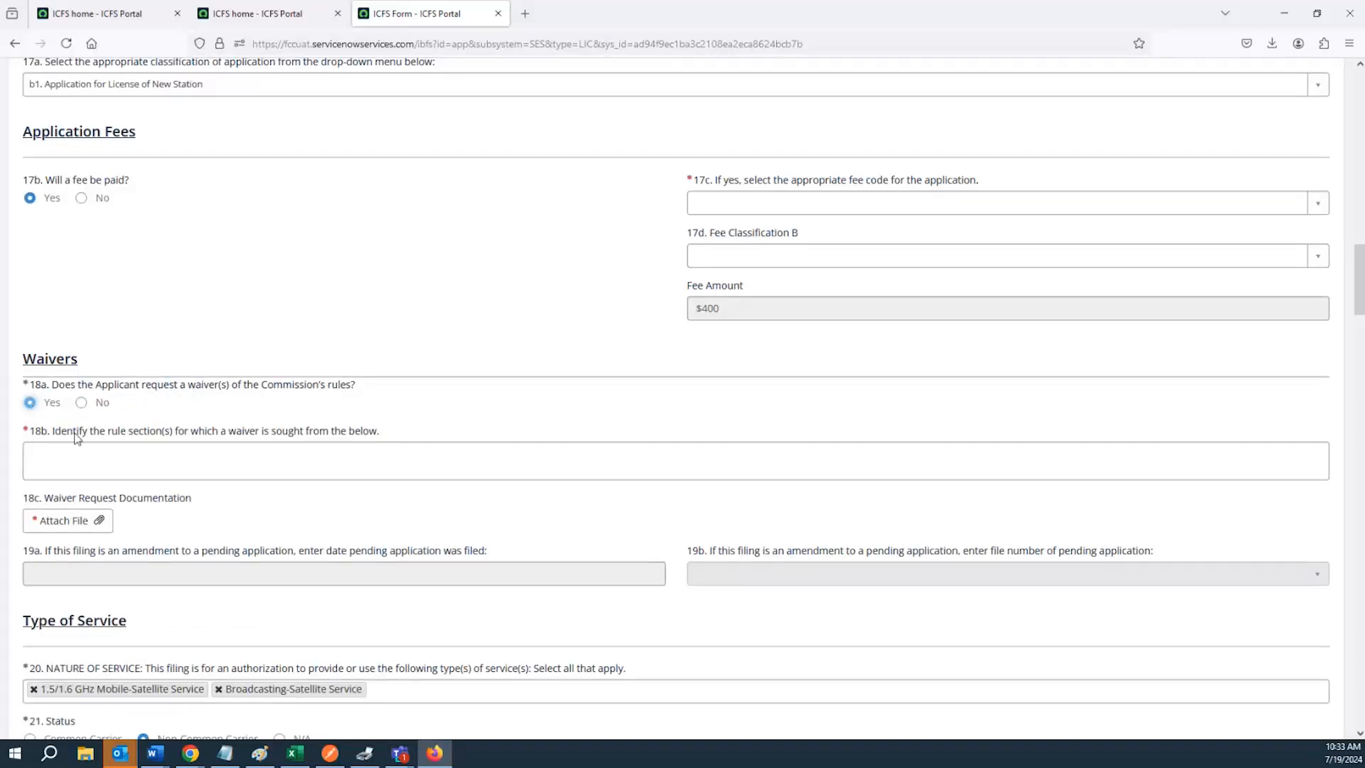
{"action": "left_click", "coordinate": [64, 454]}
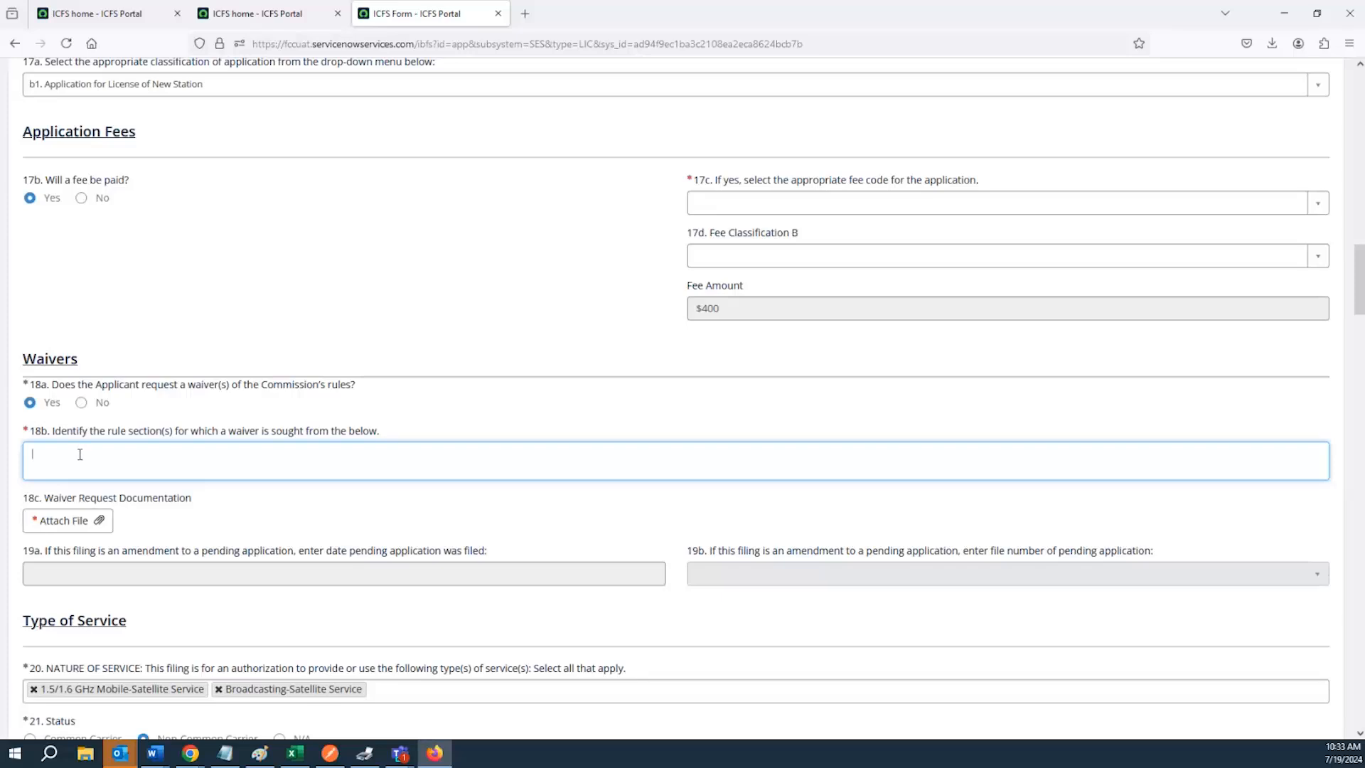
{"action": "left_click", "coordinate": [66, 522]}
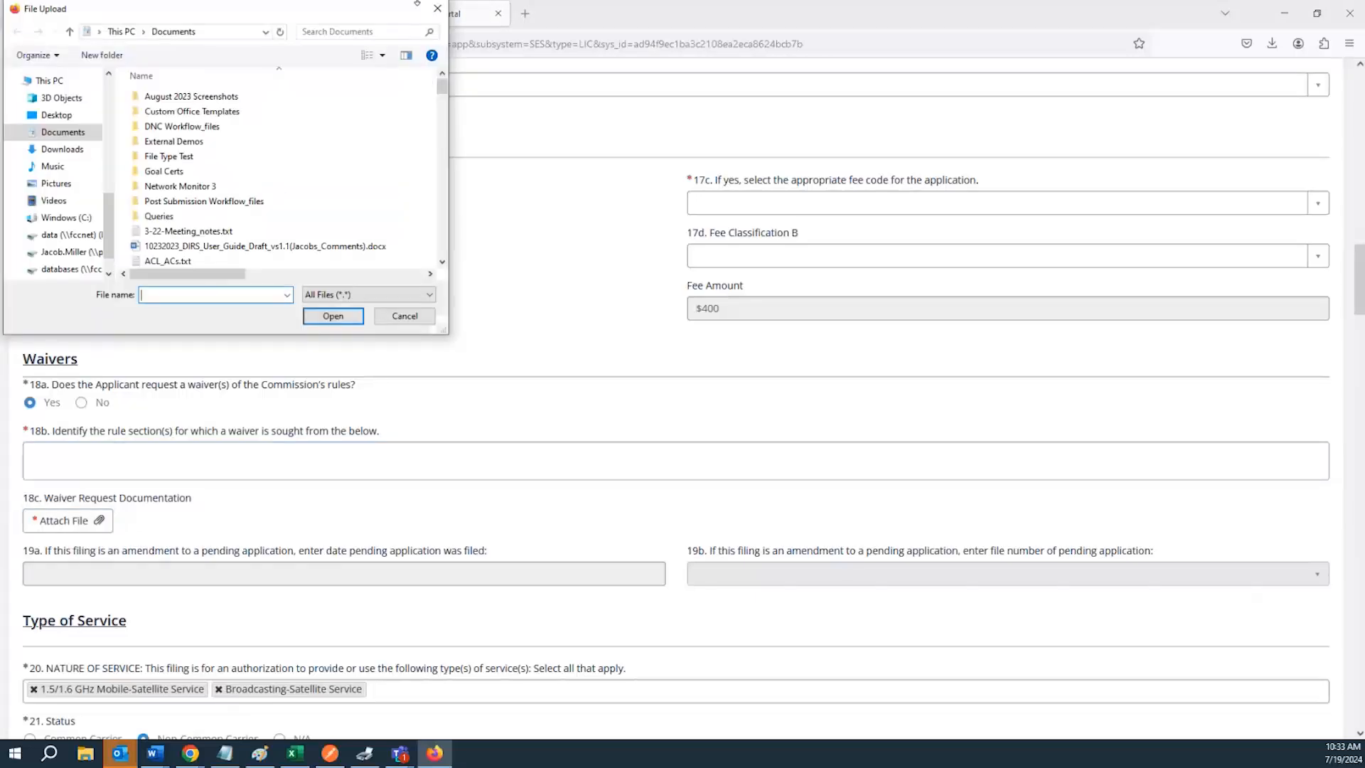
{"action": "left_click", "coordinate": [437, 9]}
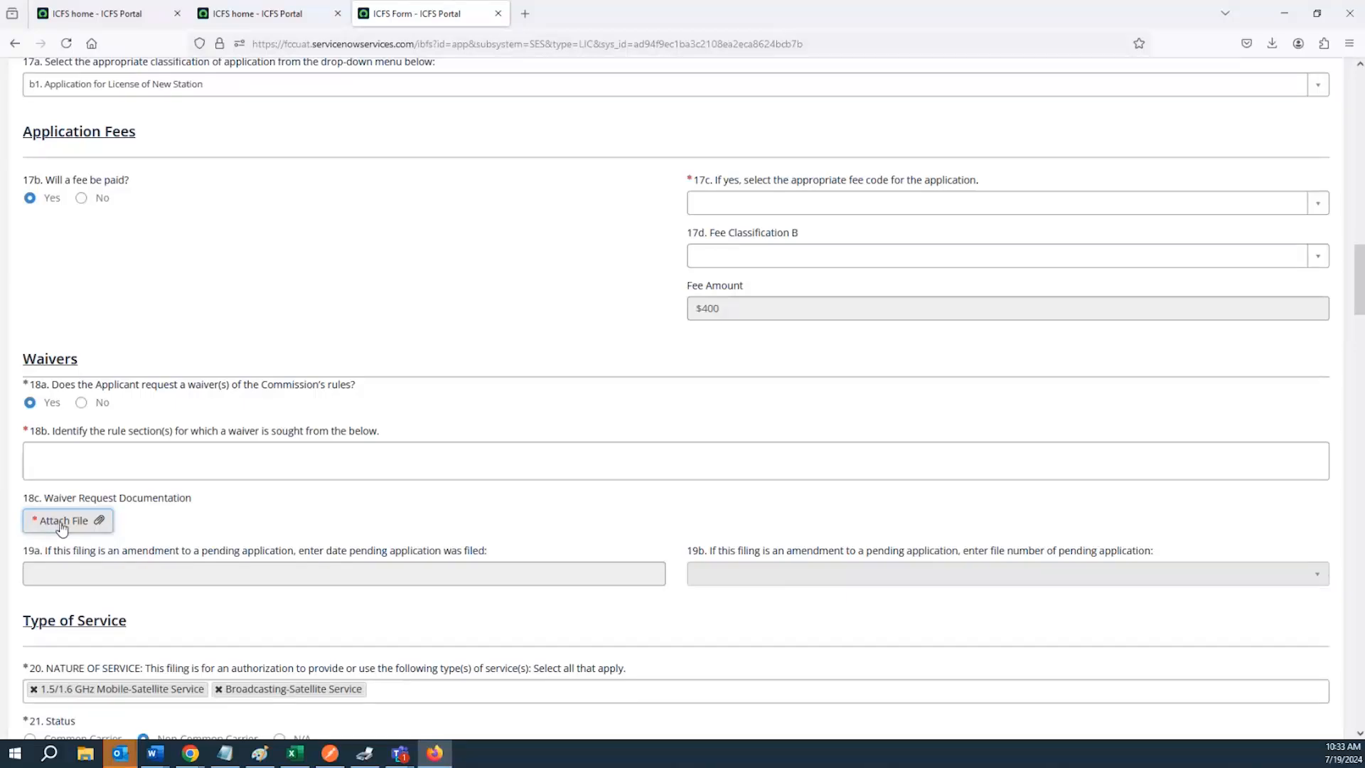
{"action": "scroll", "coordinate": [96, 379], "scroll_direction": "down", "scroll_amount": 5}
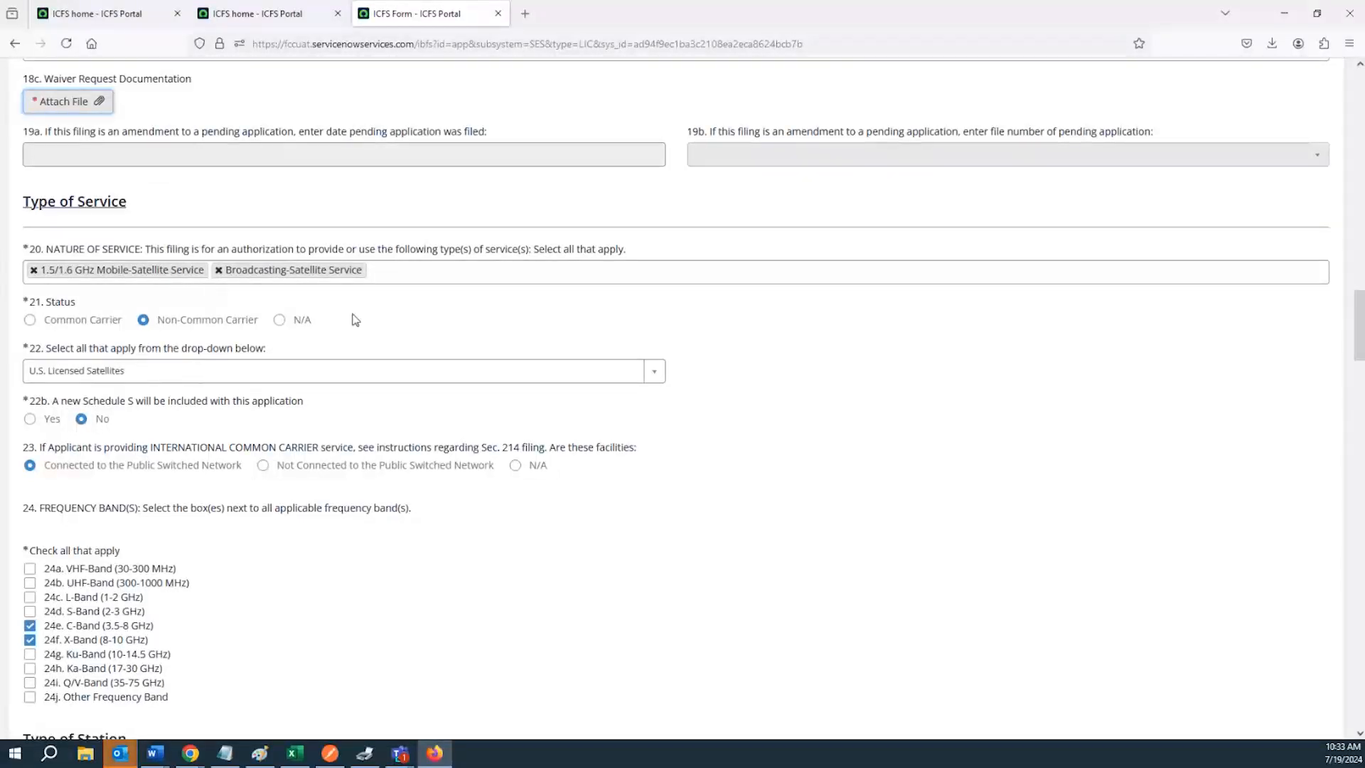
Add Non-Voice, Non-Geostationary Mobile-Satellite Service and 17/24 GHz Broadcasting-Satellite Service to the nature of service
{"action": "left_click", "coordinate": [378, 275]}
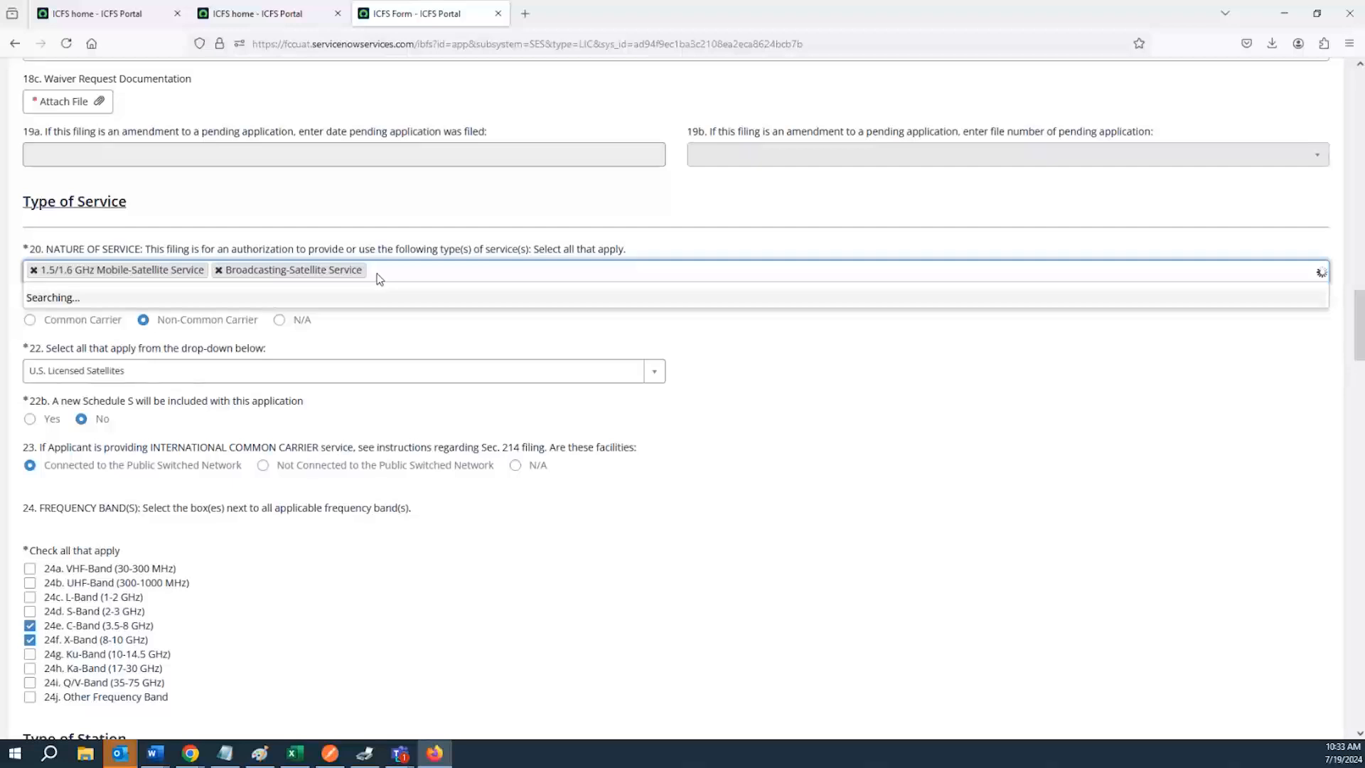
{"action": "scroll", "coordinate": [210, 310], "scroll_direction": "down", "scroll_amount": 2}
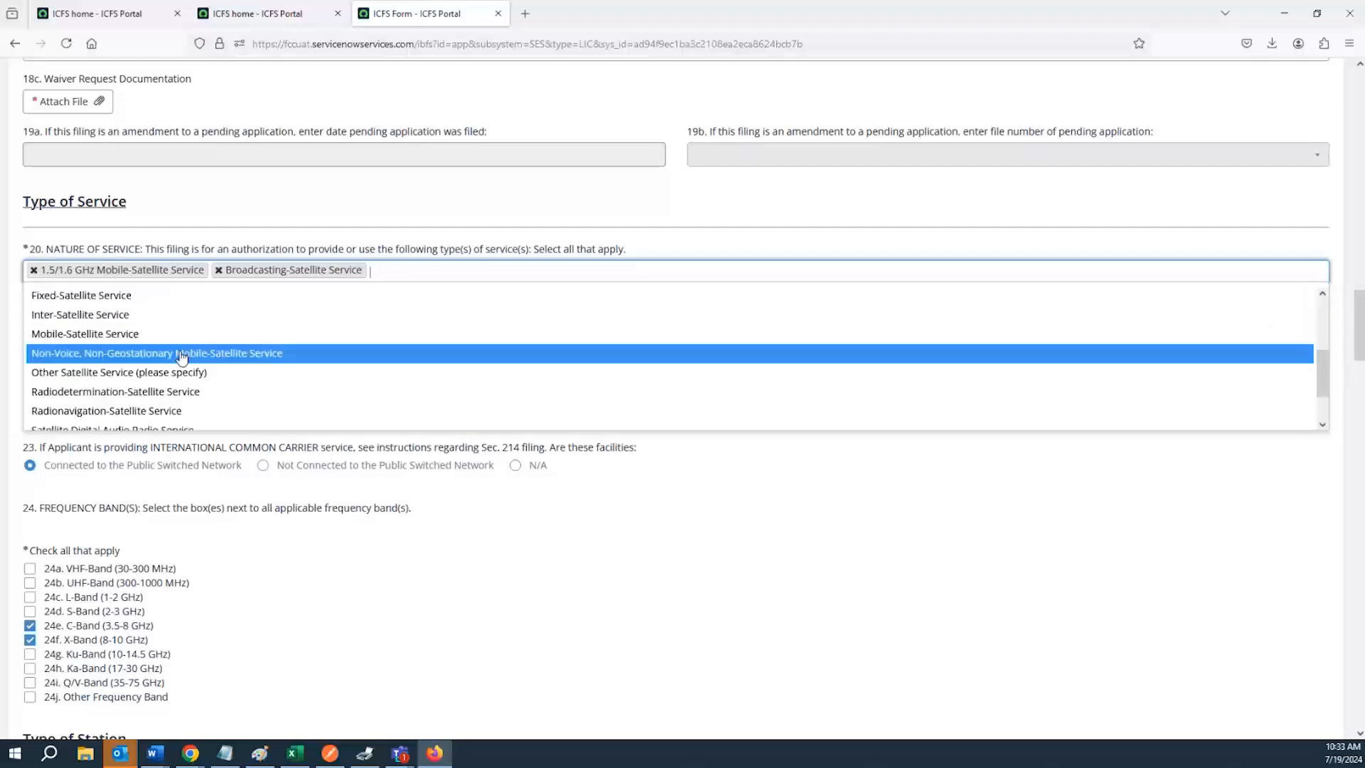
{"action": "scroll", "coordinate": [171, 346], "scroll_direction": "down", "scroll_amount": 2}
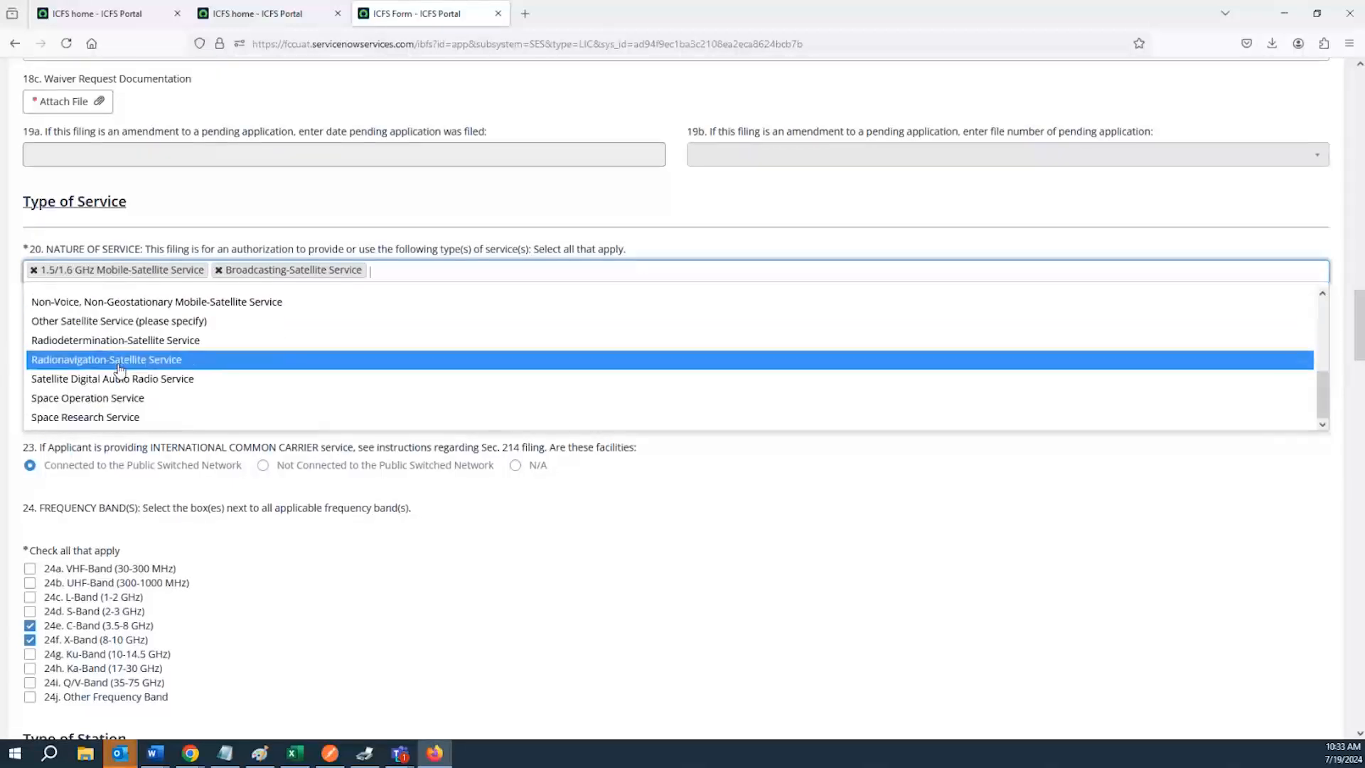
{"action": "scroll", "coordinate": [113, 411], "scroll_direction": "up", "scroll_amount": 2}
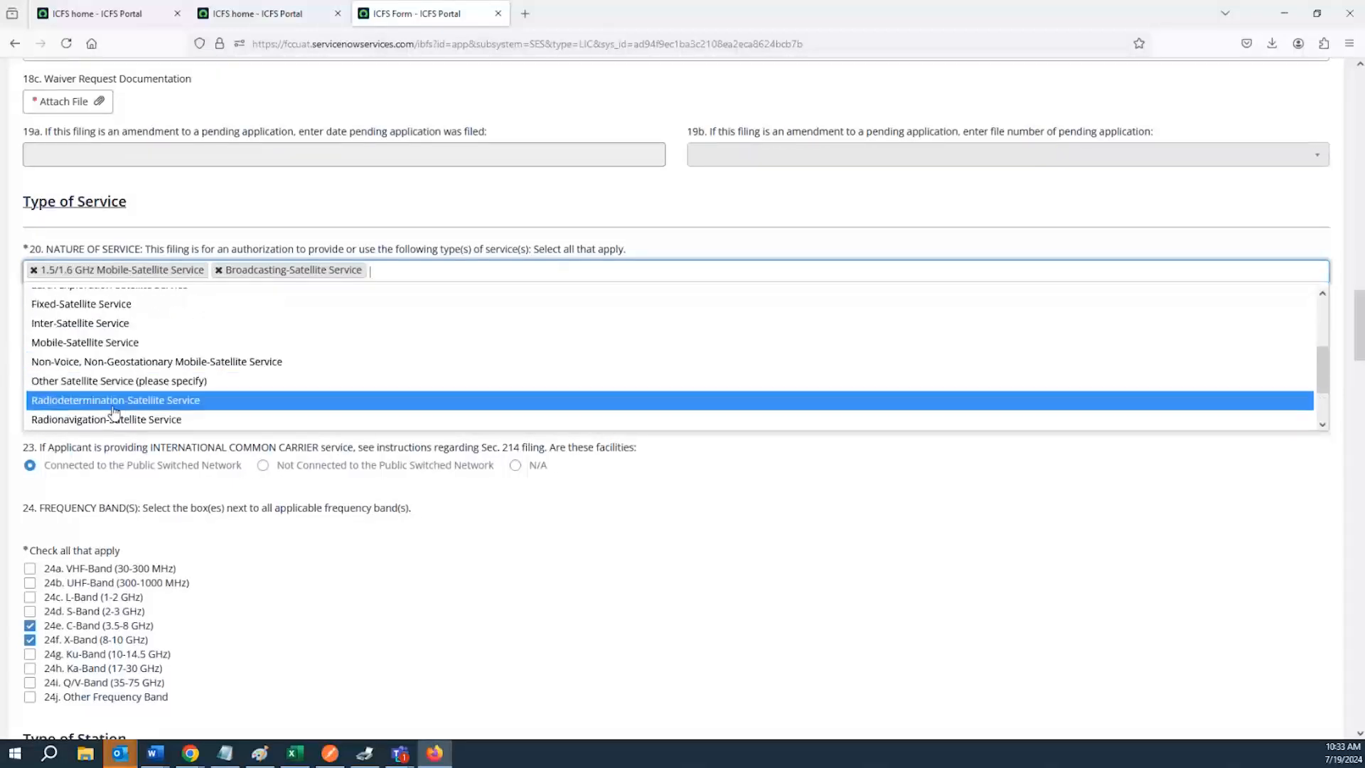
{"action": "left_click", "coordinate": [100, 363]}
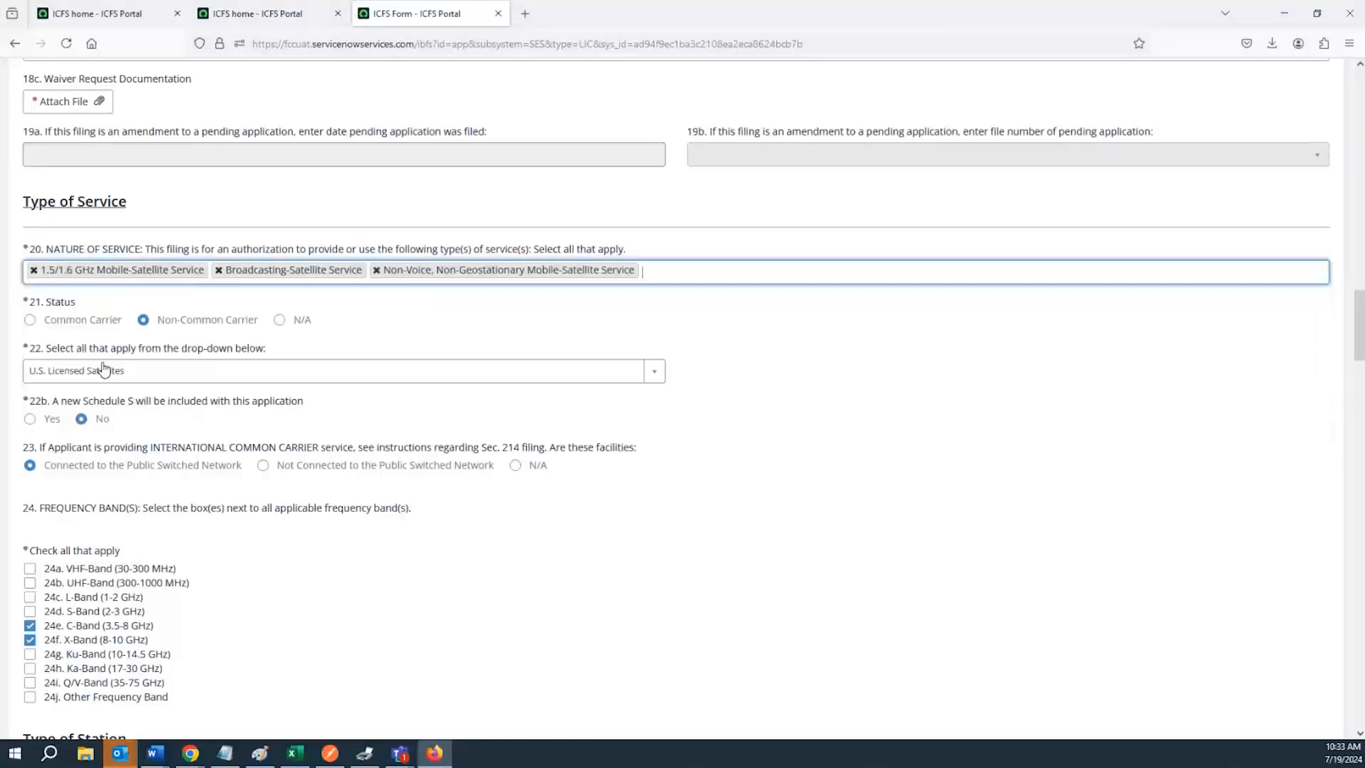
{"action": "left_click", "coordinate": [693, 278]}
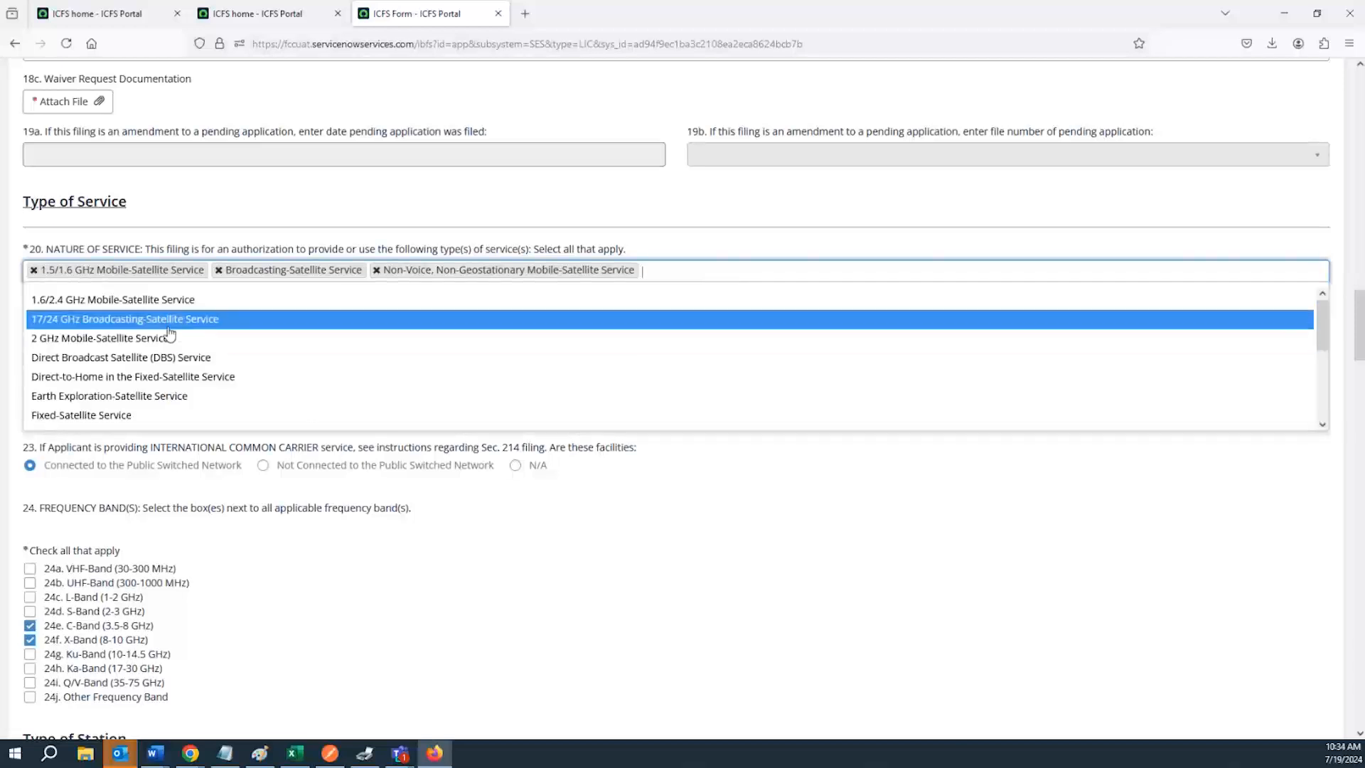
{"action": "left_click", "coordinate": [169, 319]}
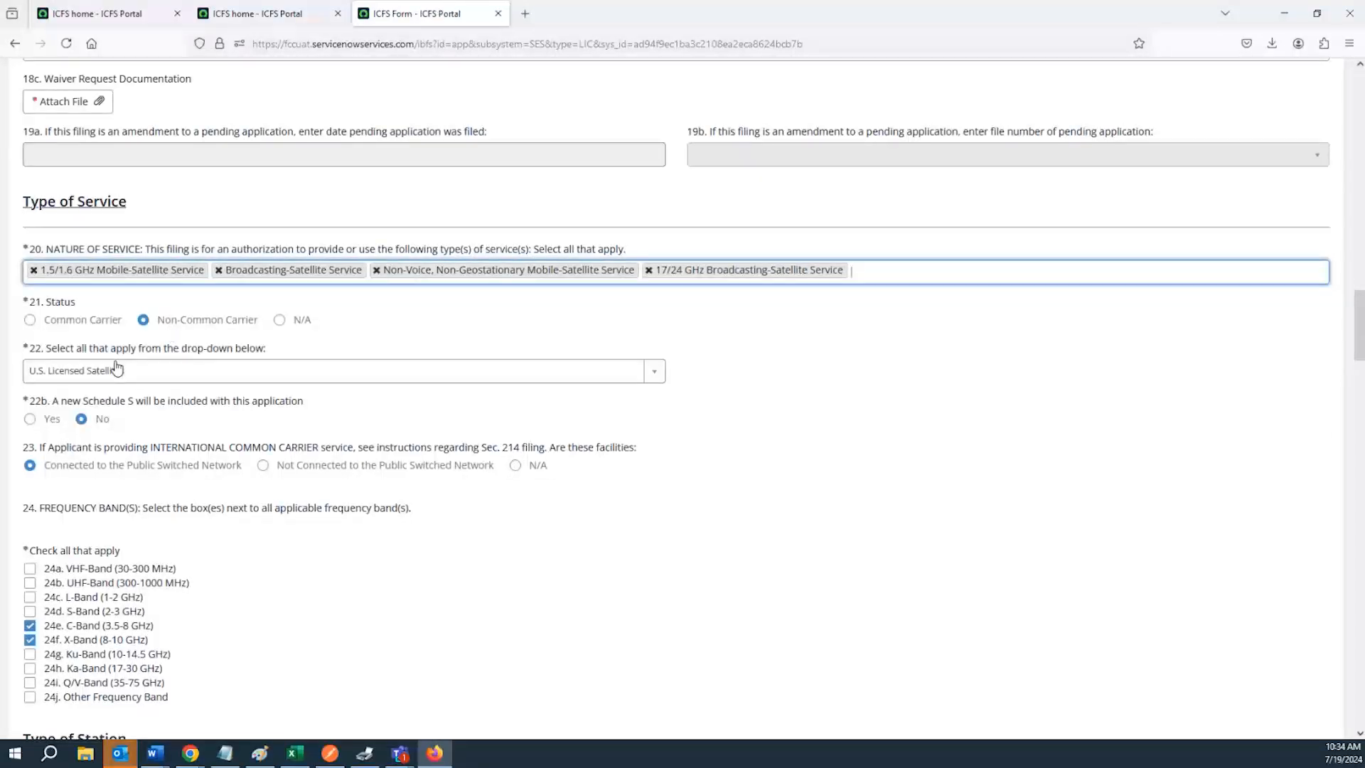
Set question 22 to Non-U.S. Licensed Satellites and place the cursor in the 22a File Number(s) field
{"action": "triple_click", "coordinate": [52, 305]}
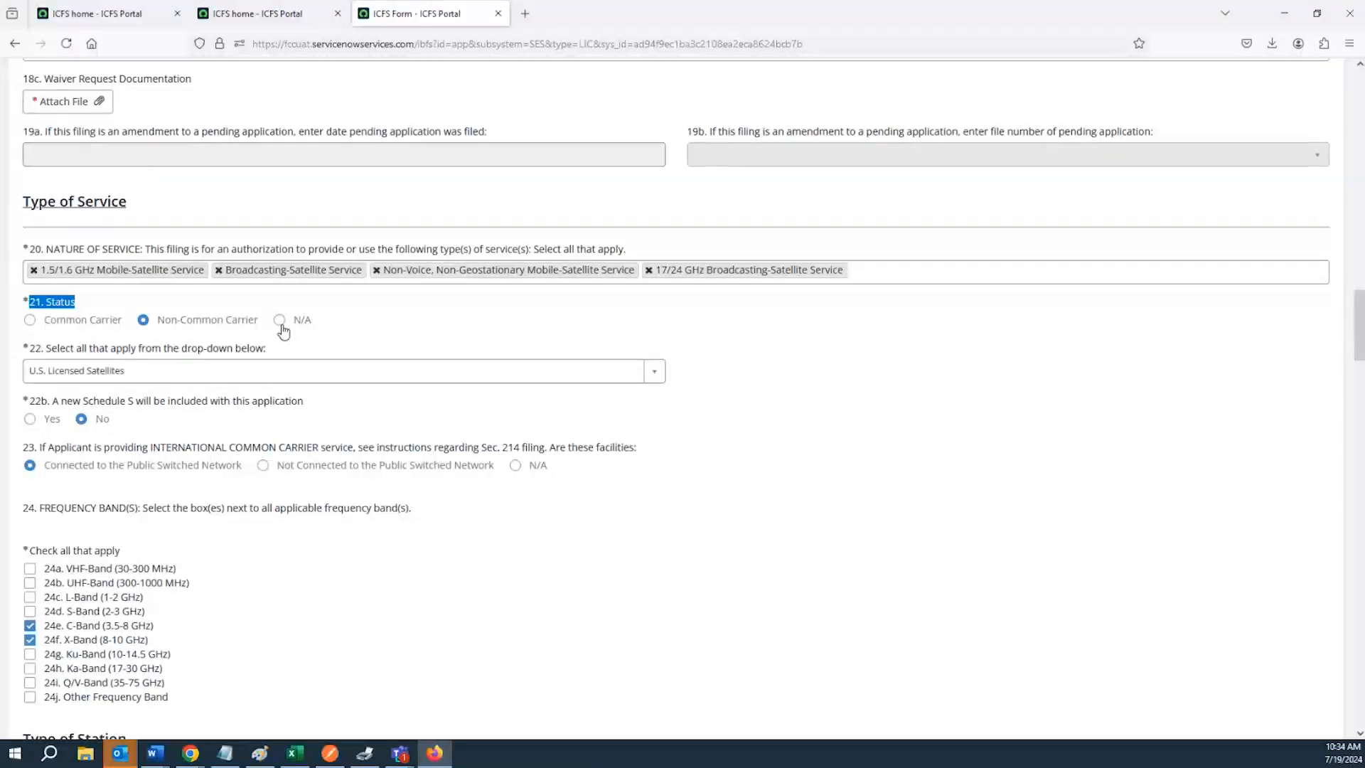
{"action": "scroll", "coordinate": [149, 408], "scroll_direction": "down", "scroll_amount": 1}
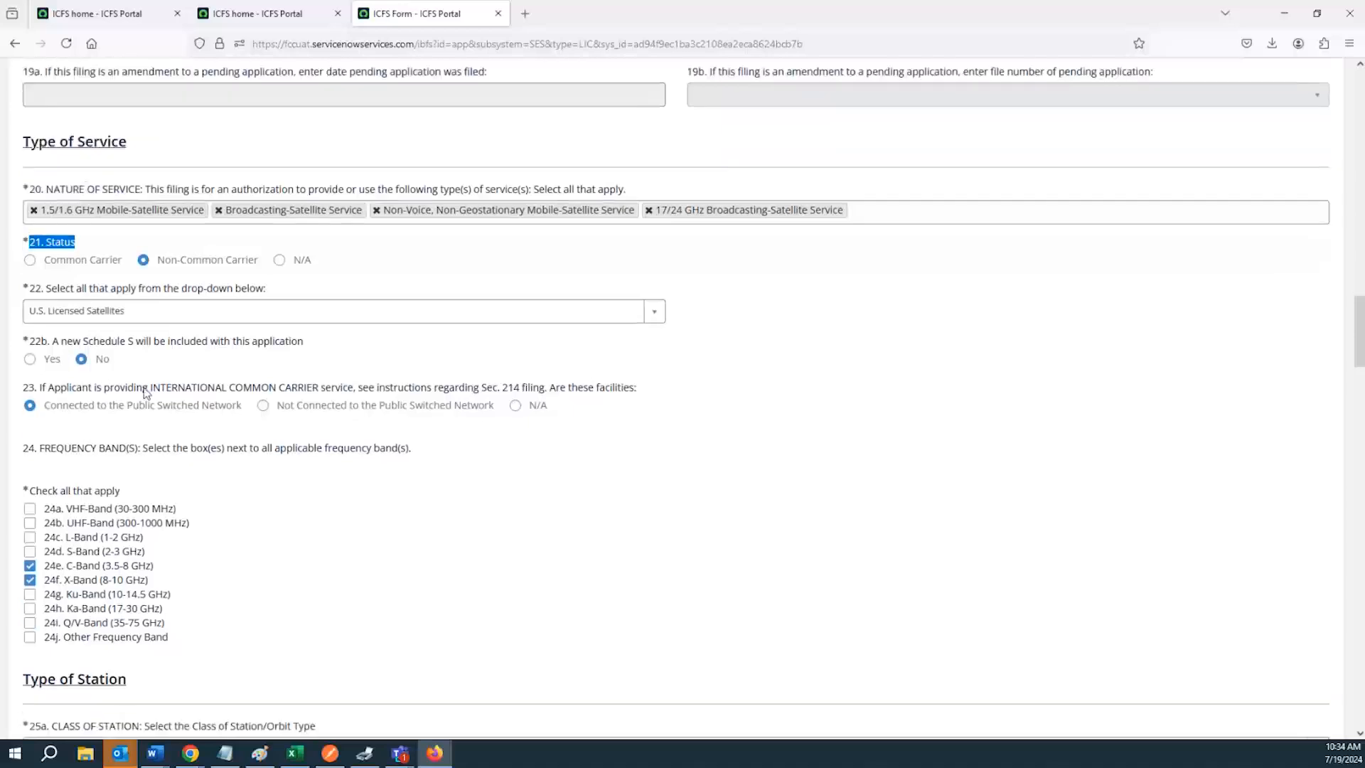
{"action": "left_click", "coordinate": [169, 318]}
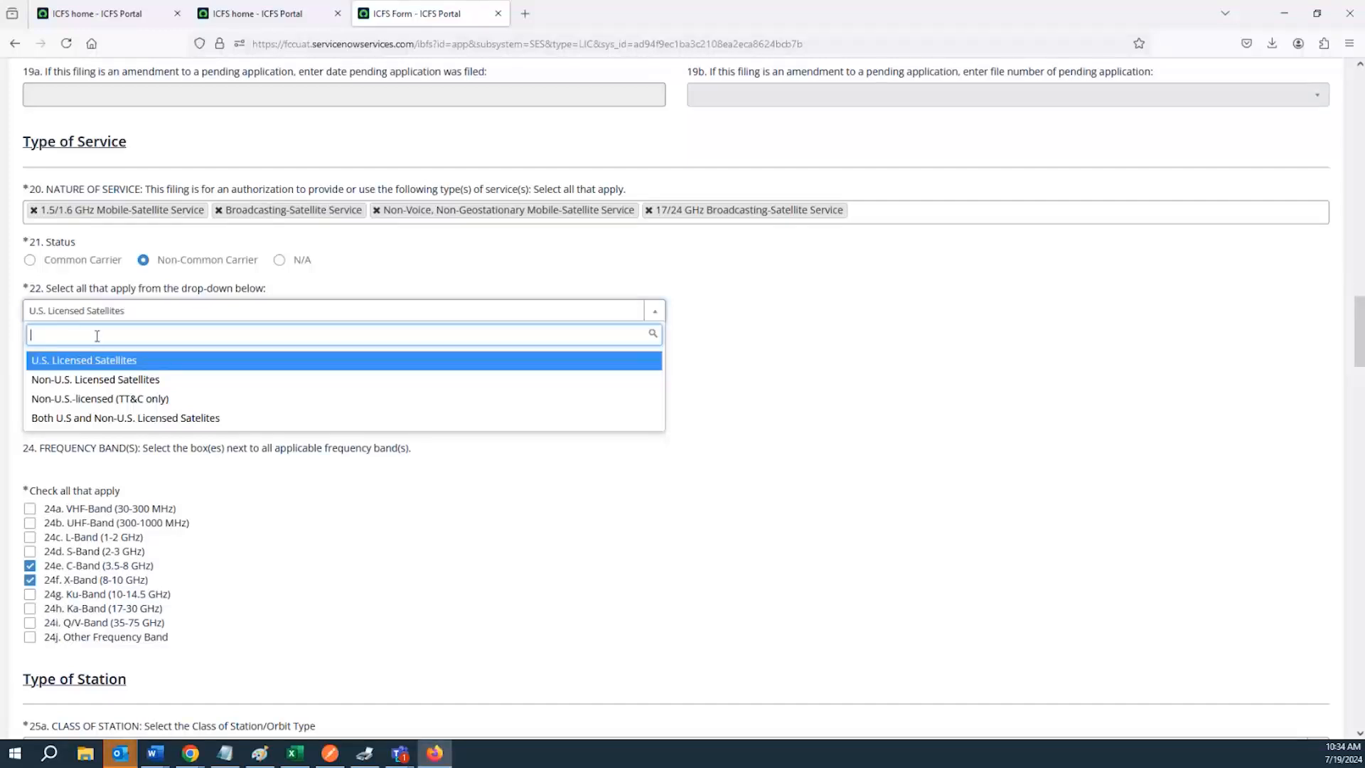
{"action": "left_click", "coordinate": [88, 386]}
{"action": "left_click", "coordinate": [89, 364]}
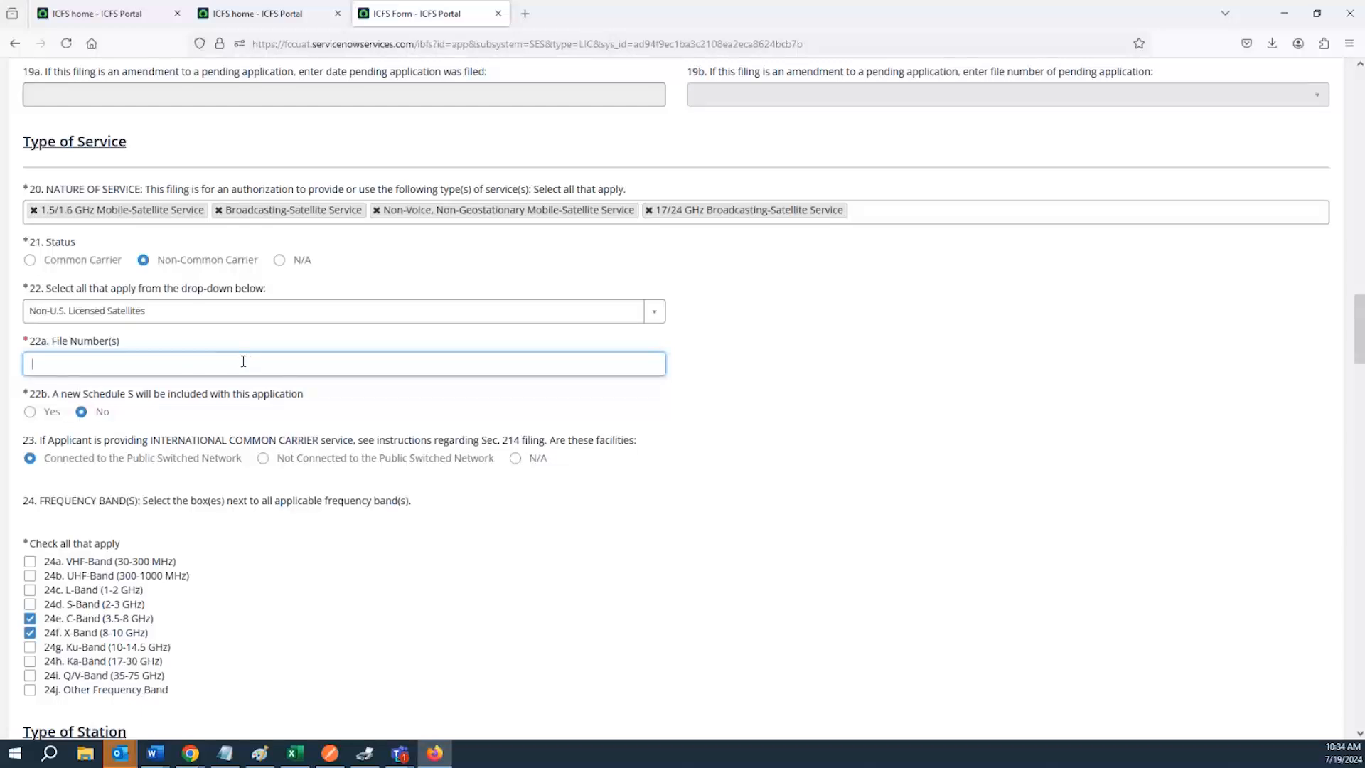
Answer Yes to the new Schedule S question 22b and save the application as a draft
{"action": "left_click", "coordinate": [135, 416]}
{"action": "scroll", "coordinate": [141, 383], "scroll_direction": "down", "scroll_amount": 2}
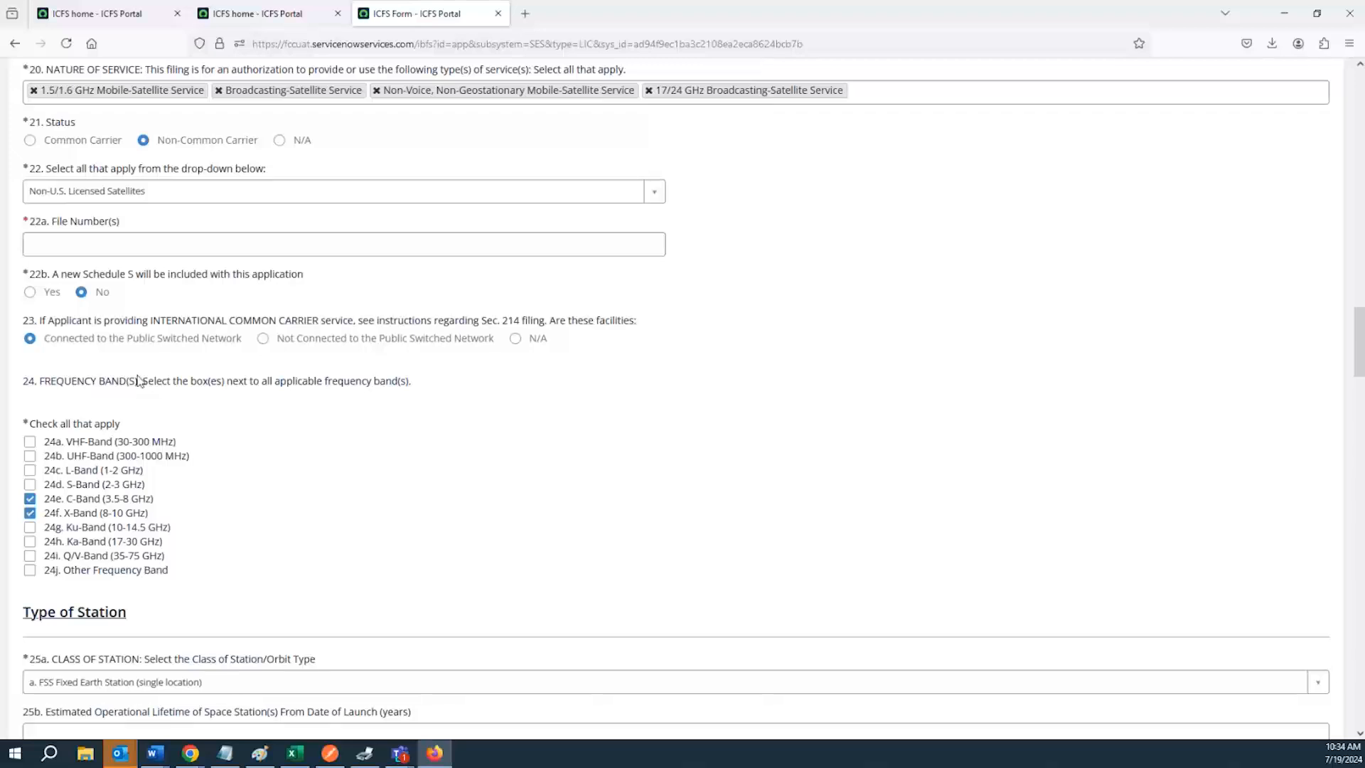
{"action": "triple_click", "coordinate": [155, 277]}
{"action": "left_click", "coordinate": [153, 286]}
{"action": "left_click", "coordinate": [30, 294]}
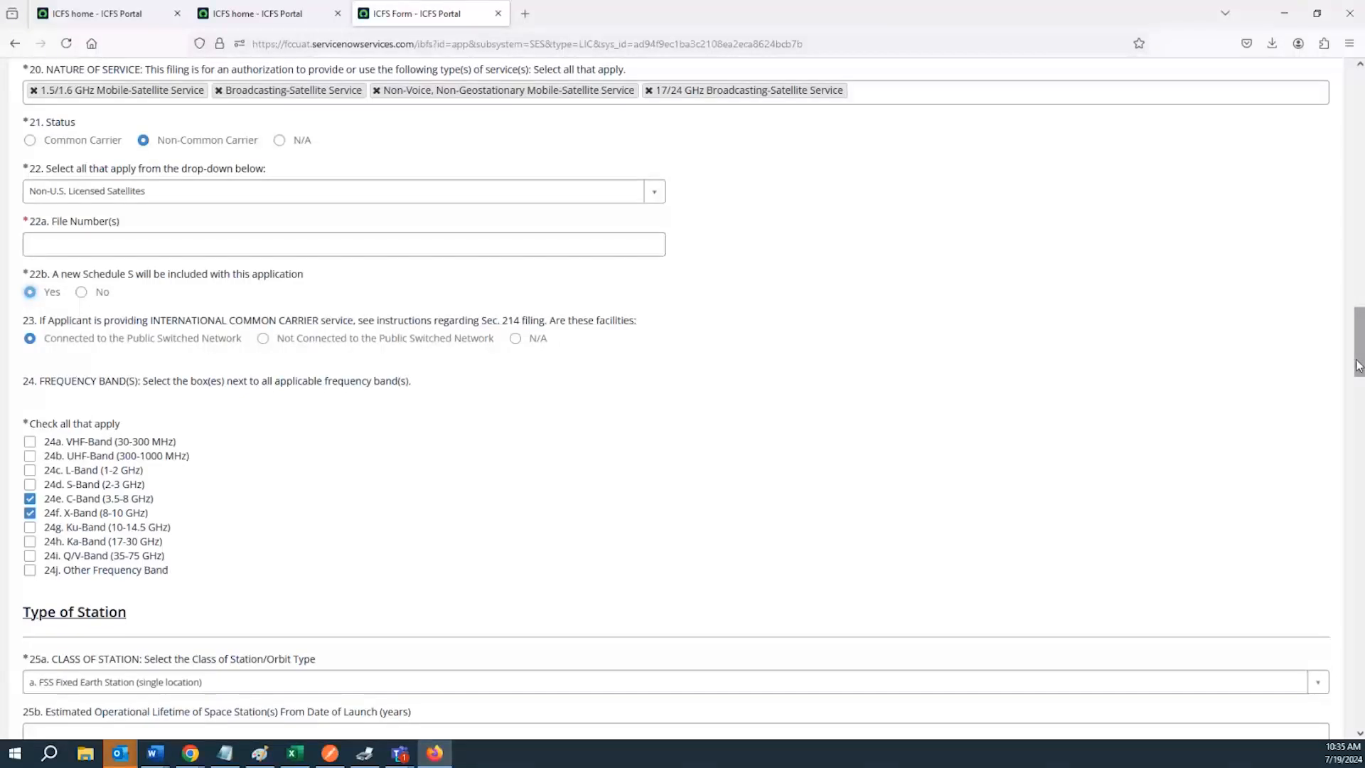
{"action": "left_click_drag", "start_coordinate": [1358, 367], "coordinate": [1337, 134]}
{"action": "left_click", "coordinate": [73, 310]}
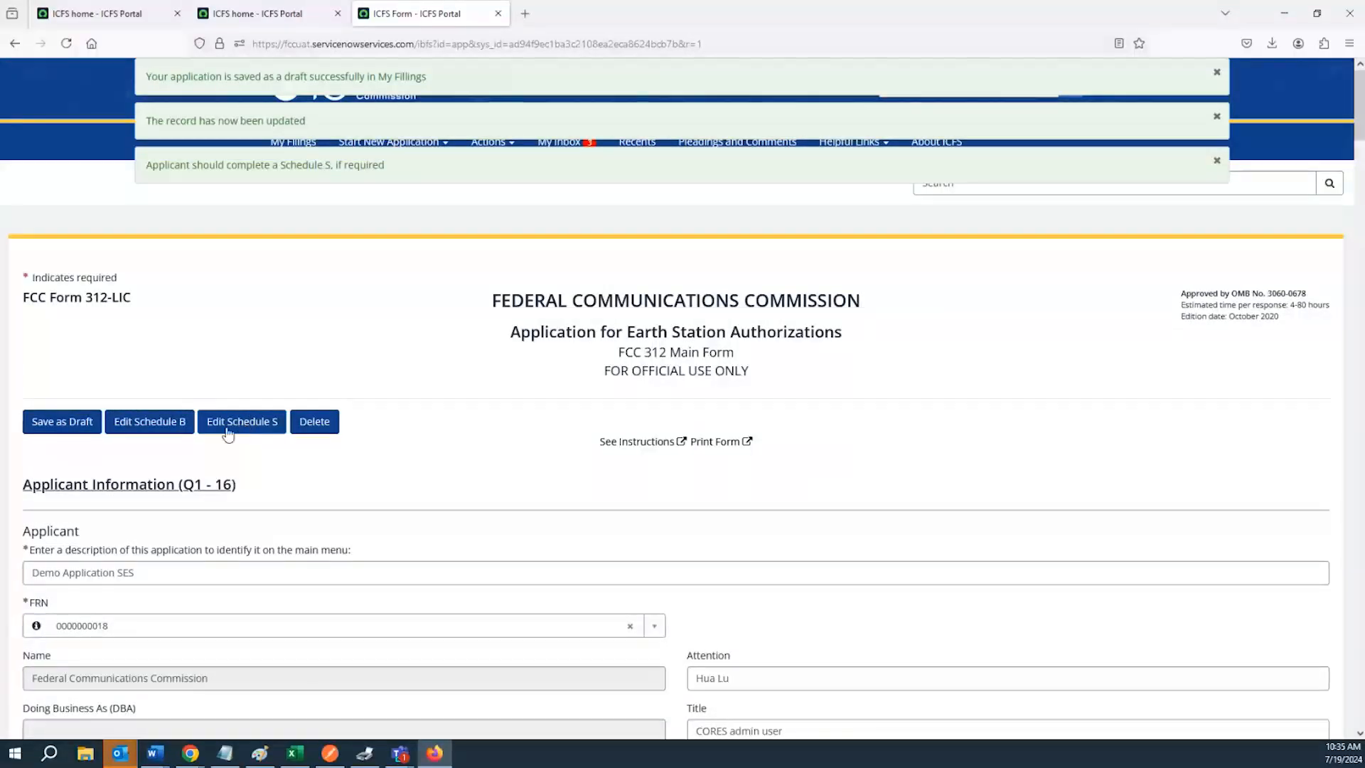
Set the status to Common Carrier and answer question 23 as Connected to the Public Switched Network
{"action": "scroll", "coordinate": [217, 483], "scroll_direction": "down", "scroll_amount": 3}
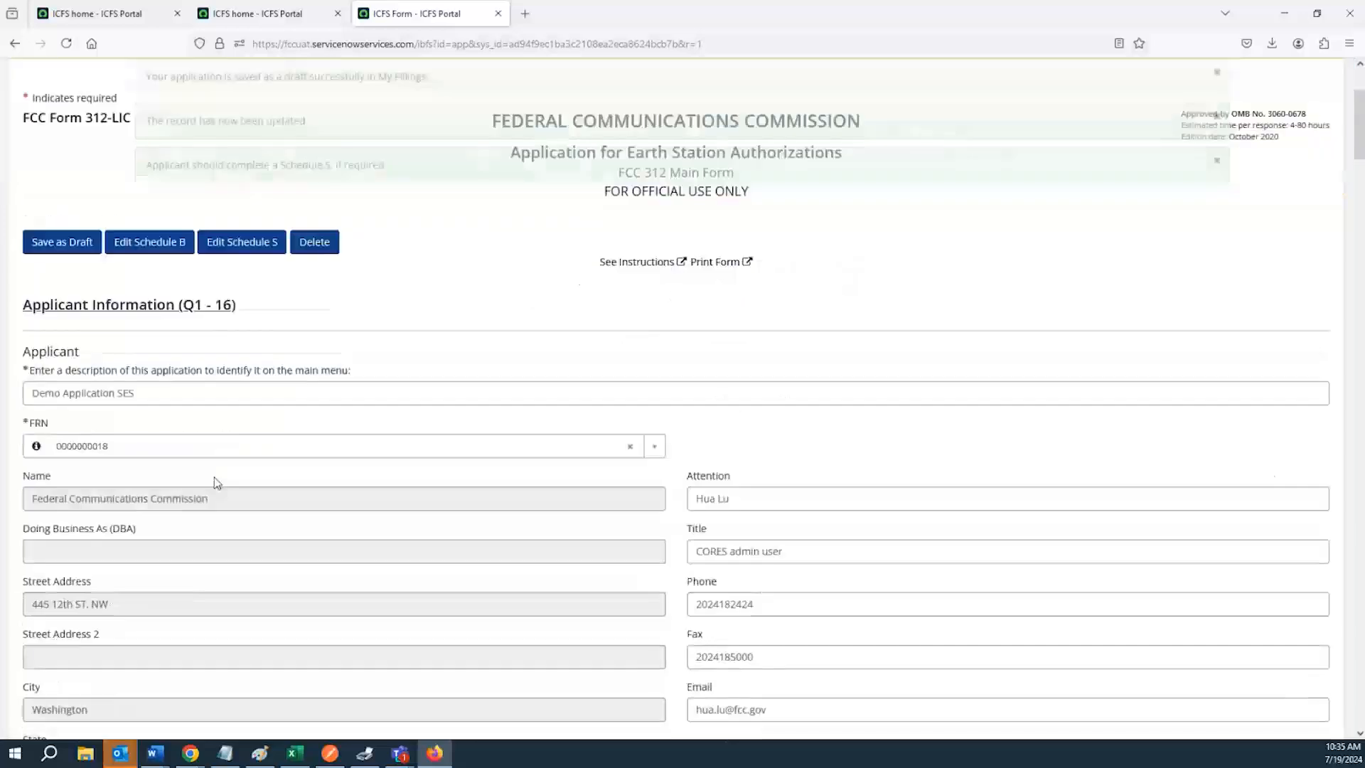
{"action": "scroll", "coordinate": [206, 476], "scroll_direction": "down", "scroll_amount": 10}
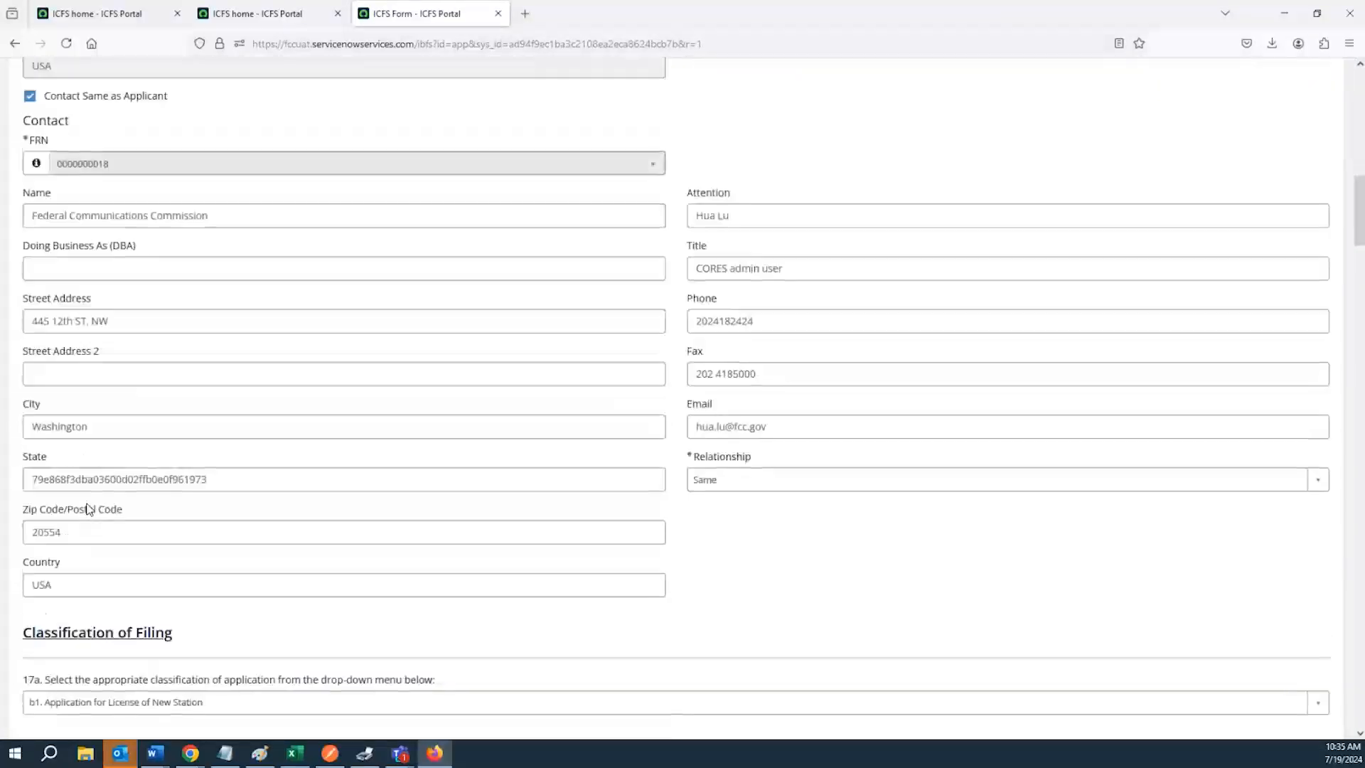
{"action": "scroll", "coordinate": [87, 509], "scroll_direction": "down", "scroll_amount": 10}
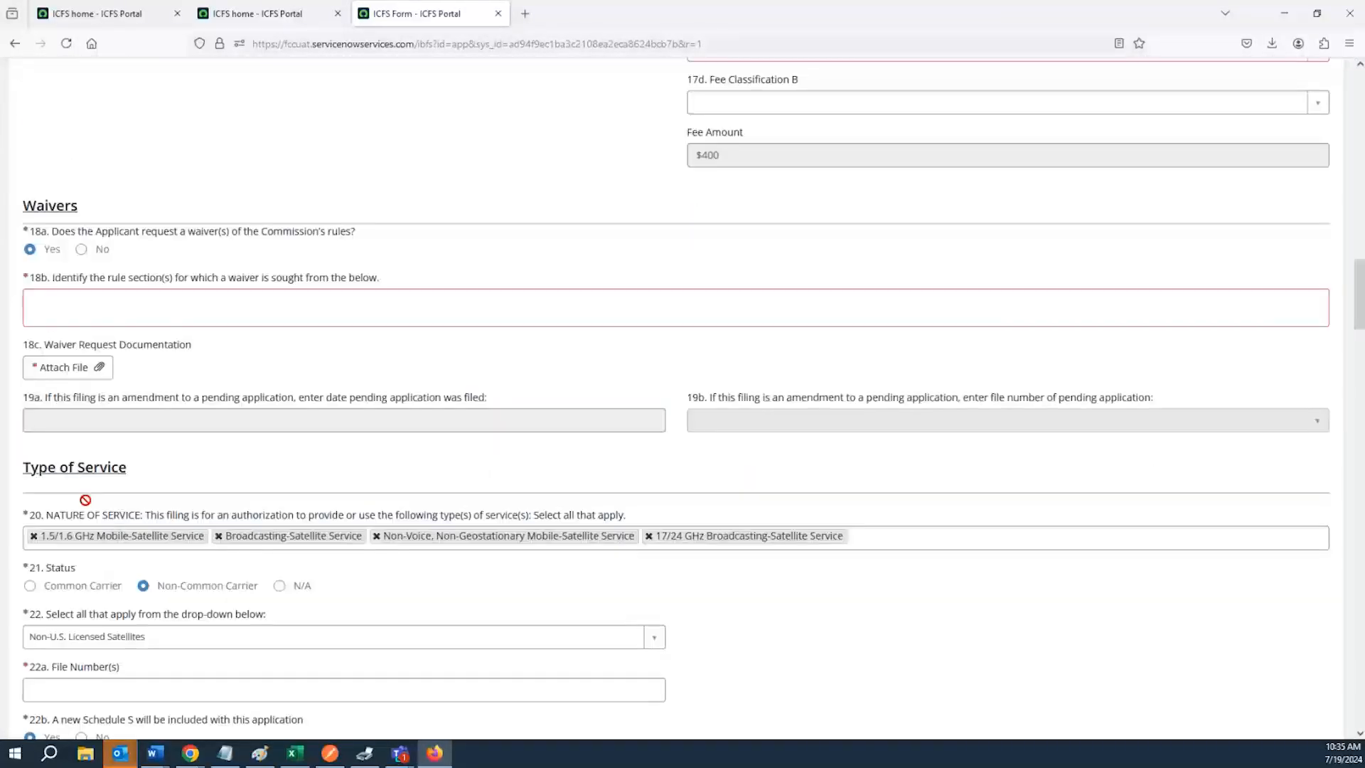
{"action": "scroll", "coordinate": [85, 500], "scroll_direction": "down", "scroll_amount": 5}
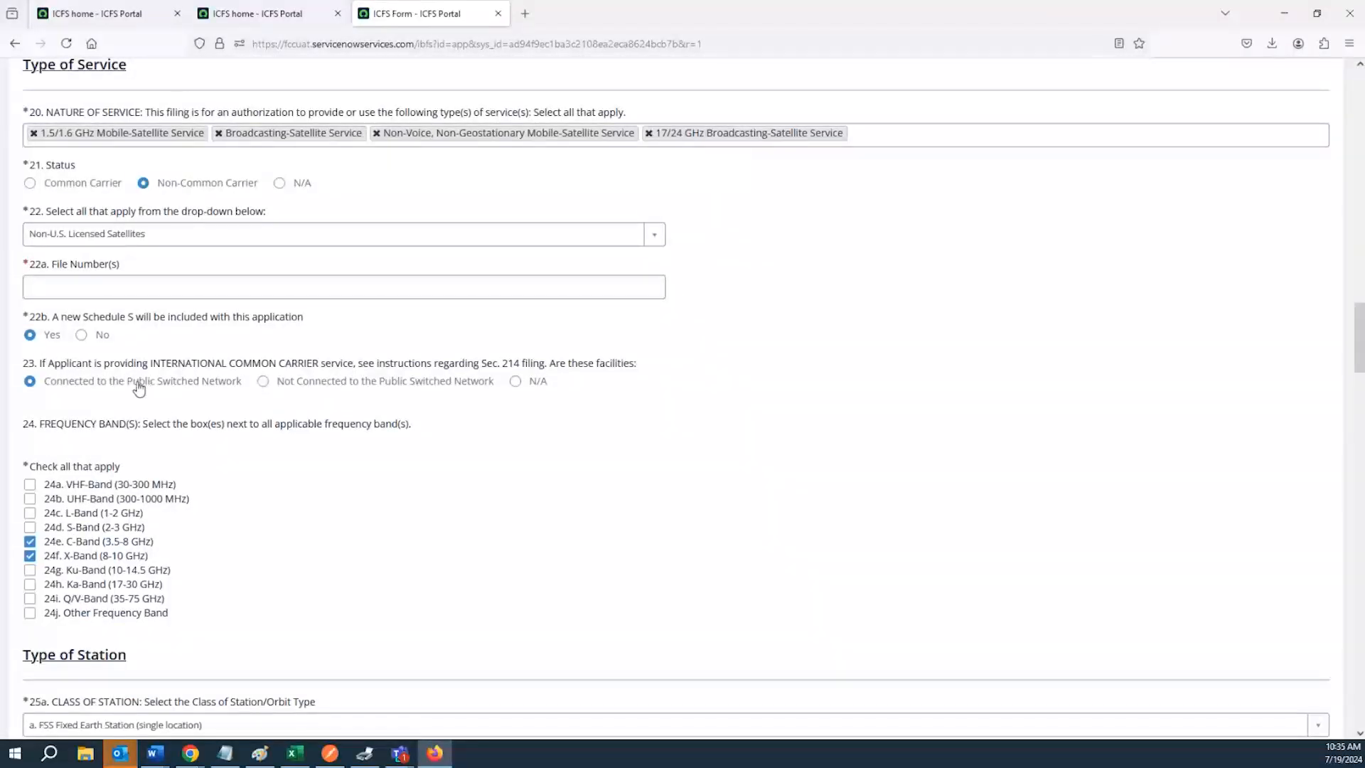
{"action": "left_click_drag", "start_coordinate": [38, 361], "coordinate": [83, 365]}
{"action": "left_click", "coordinate": [411, 367]}
{"action": "left_click_drag", "start_coordinate": [358, 366], "coordinate": [545, 380]}
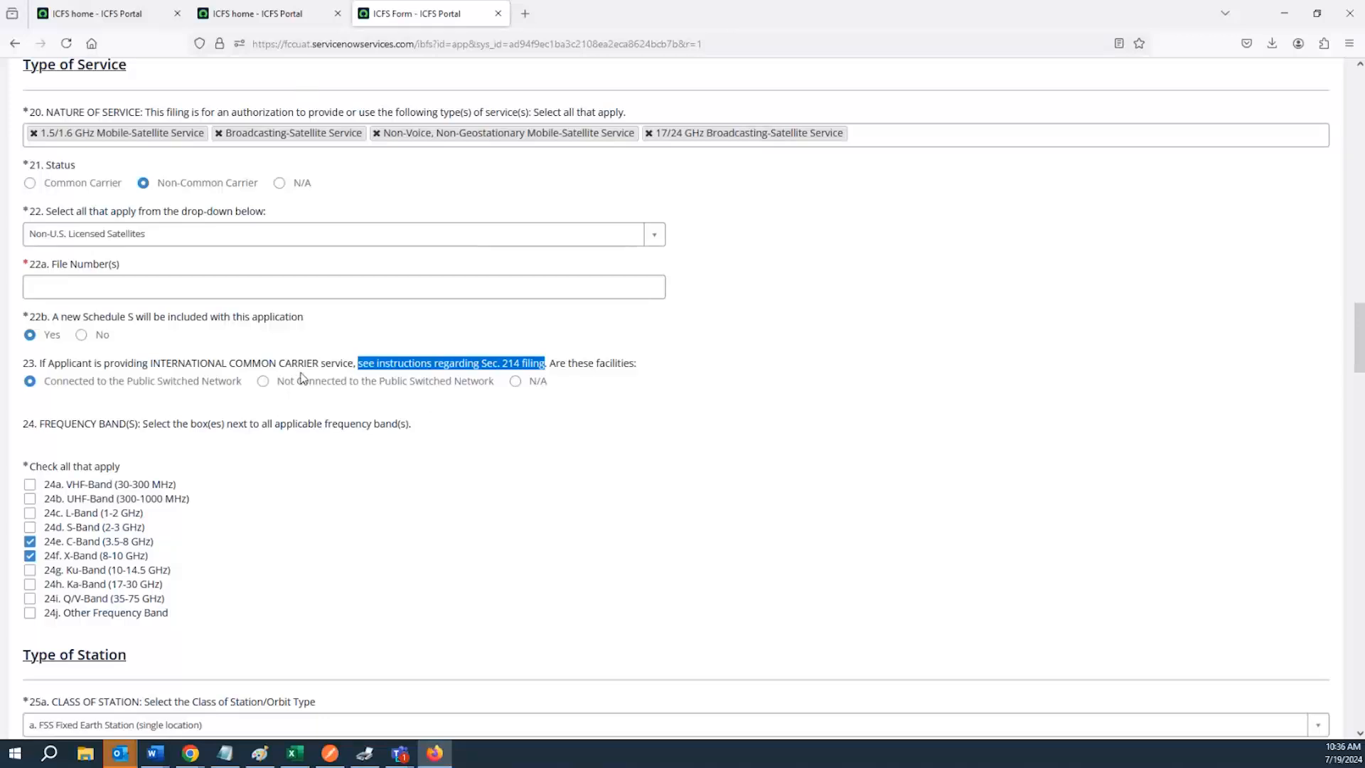
{"action": "left_click", "coordinate": [263, 383]}
{"action": "left_click", "coordinate": [30, 184]}
{"action": "left_click", "coordinate": [87, 388]}
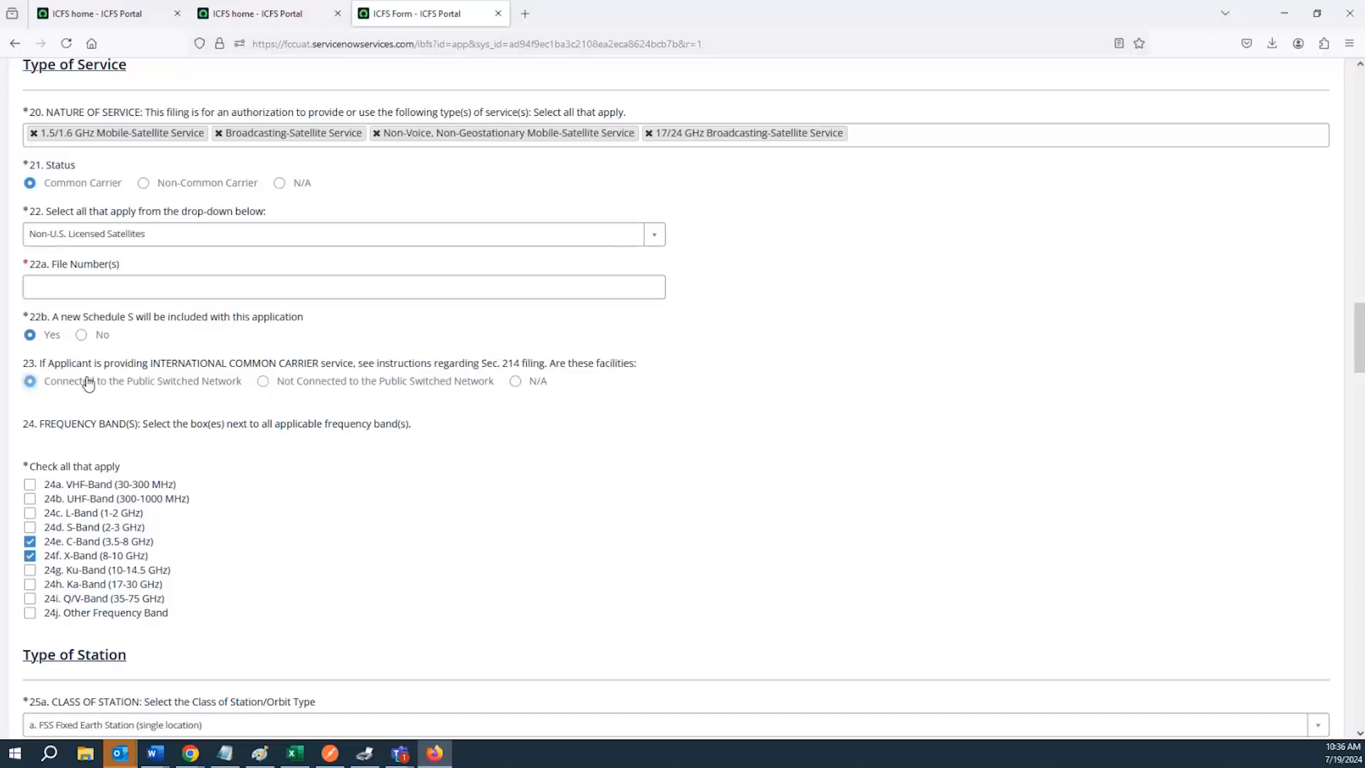
Check 24j Other Frequency Band and clear it again
{"action": "double_click", "coordinate": [474, 368]}
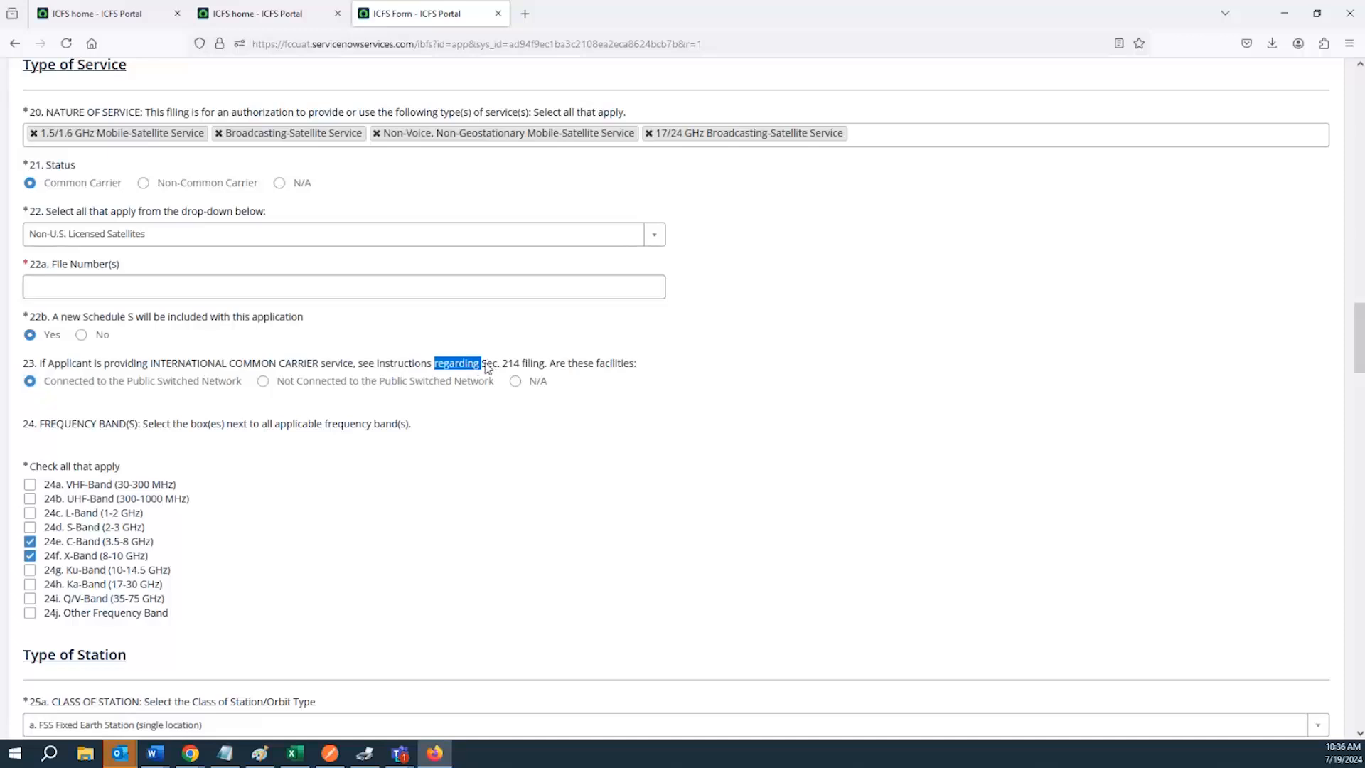
{"action": "double_click", "coordinate": [512, 364]}
{"action": "scroll", "coordinate": [398, 411], "scroll_direction": "down", "scroll_amount": 2}
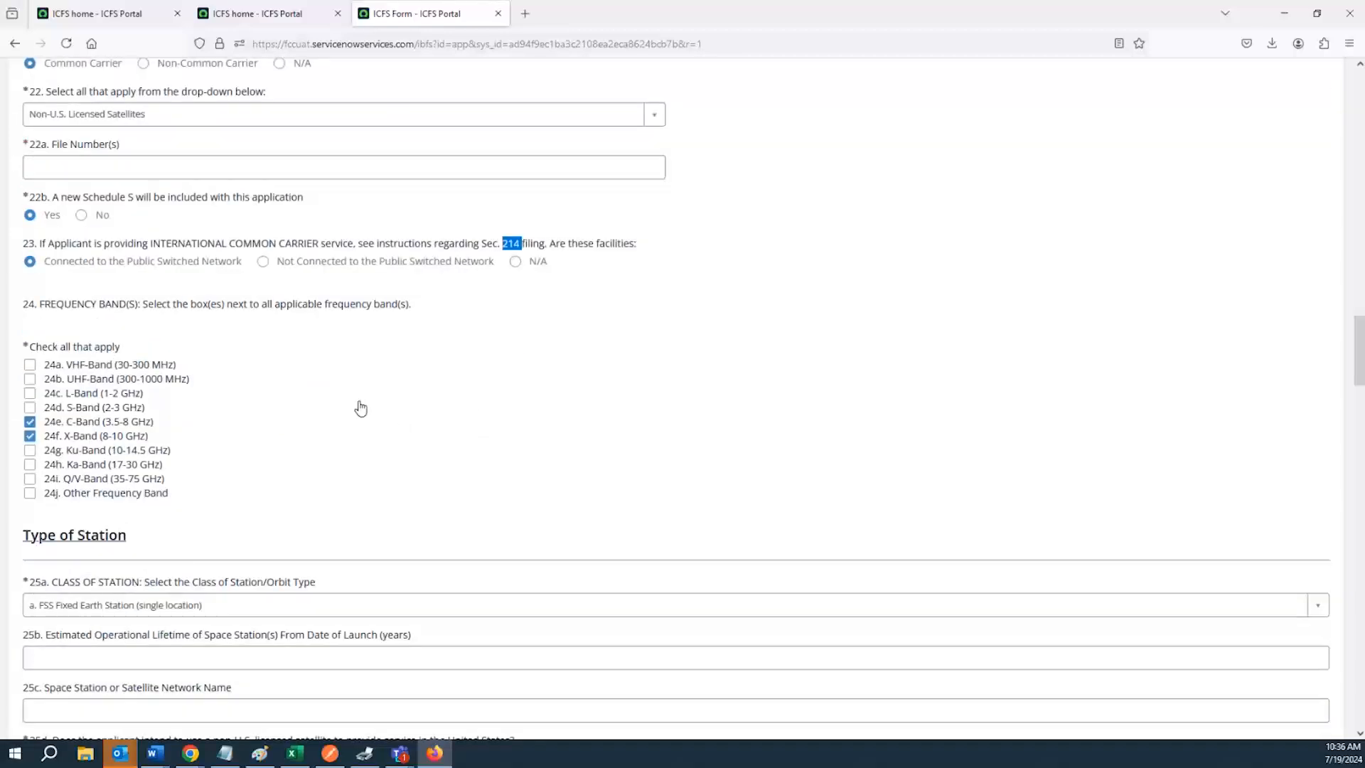
{"action": "scroll", "coordinate": [361, 407], "scroll_direction": "down", "scroll_amount": 1}
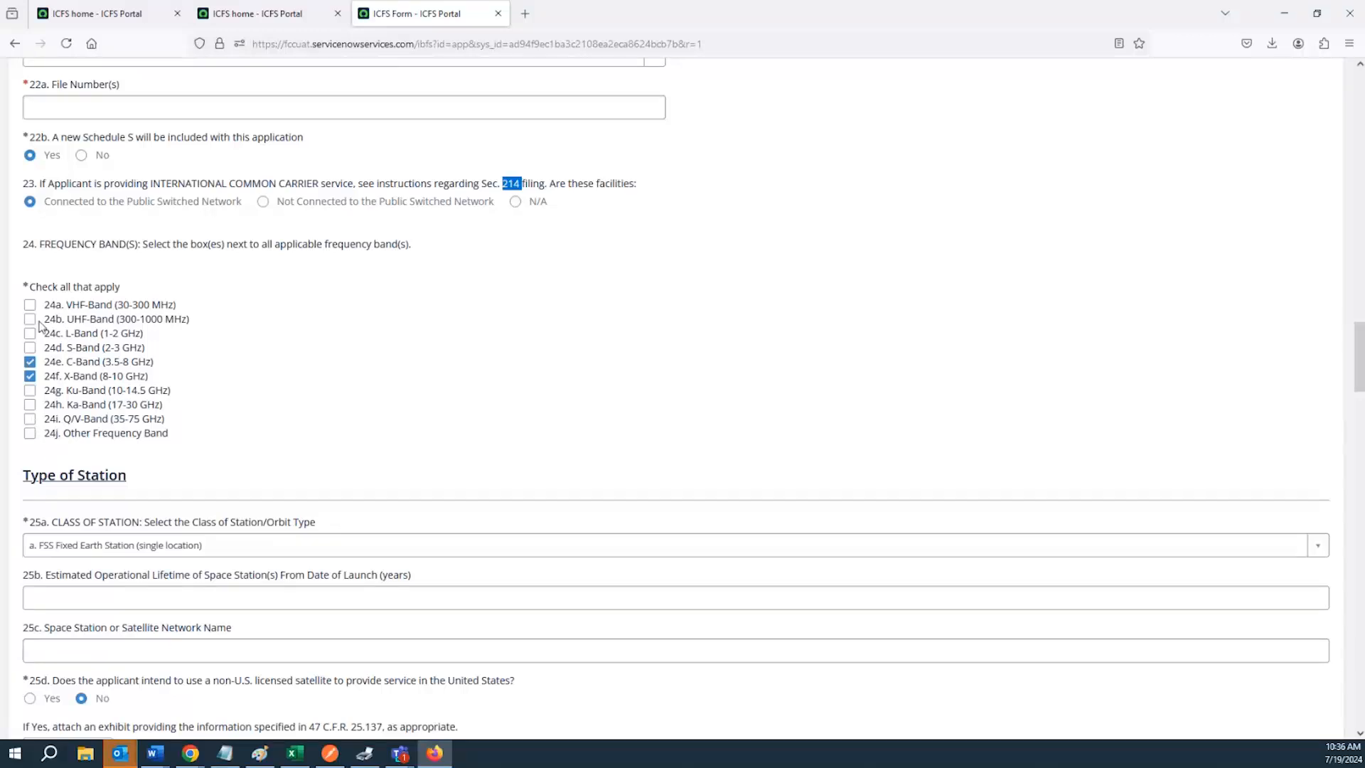
{"action": "left_click", "coordinate": [30, 435]}
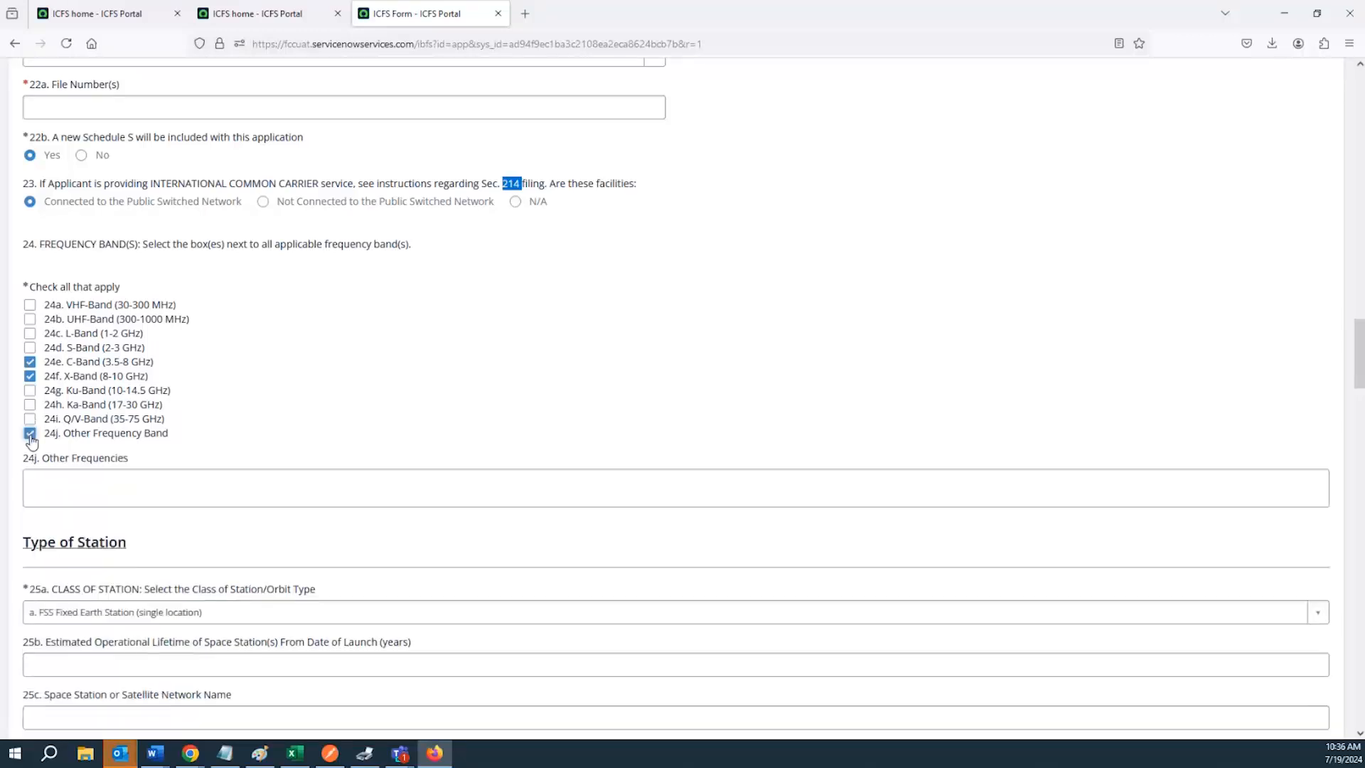
{"action": "left_click", "coordinate": [30, 435]}
Open the class of station list for 25a and close it without choosing a class
{"action": "scroll", "coordinate": [36, 434], "scroll_direction": "down", "scroll_amount": 3}
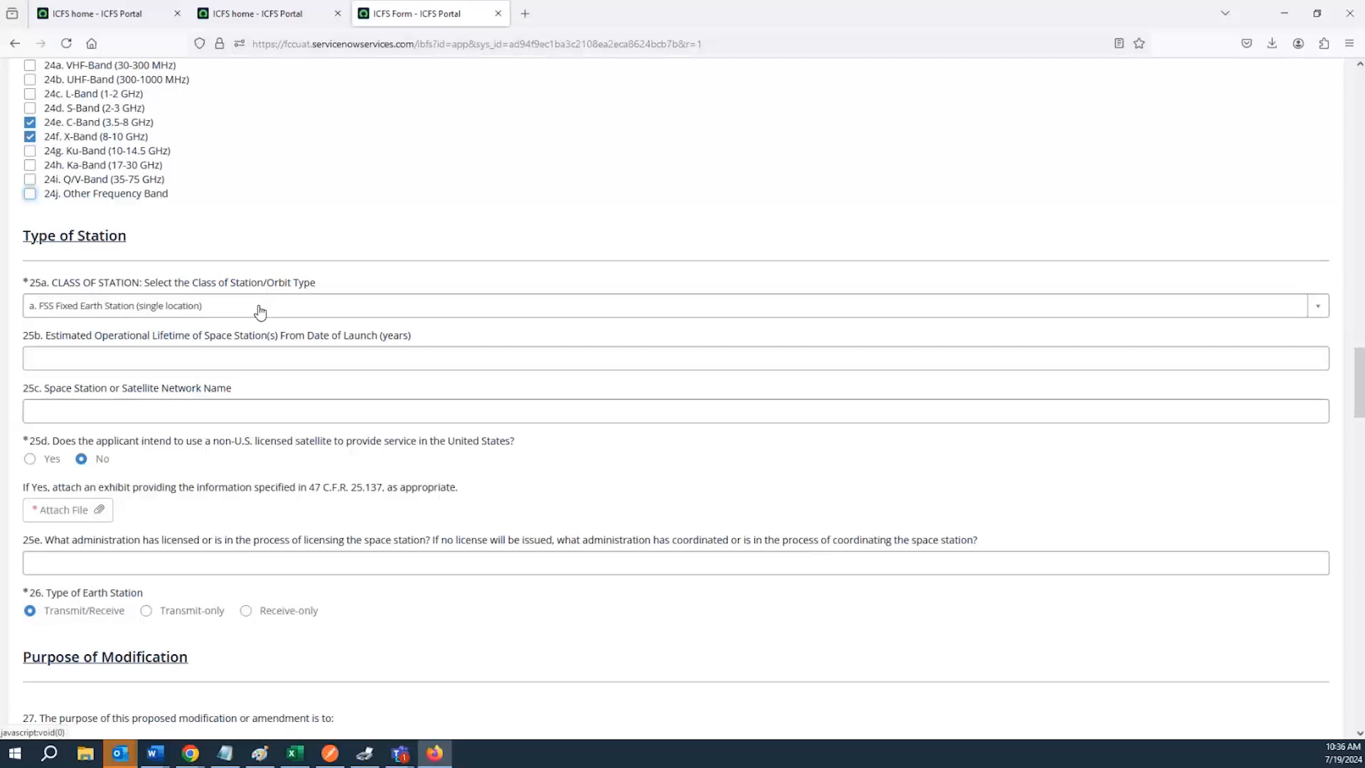
{"action": "left_click", "coordinate": [221, 311]}
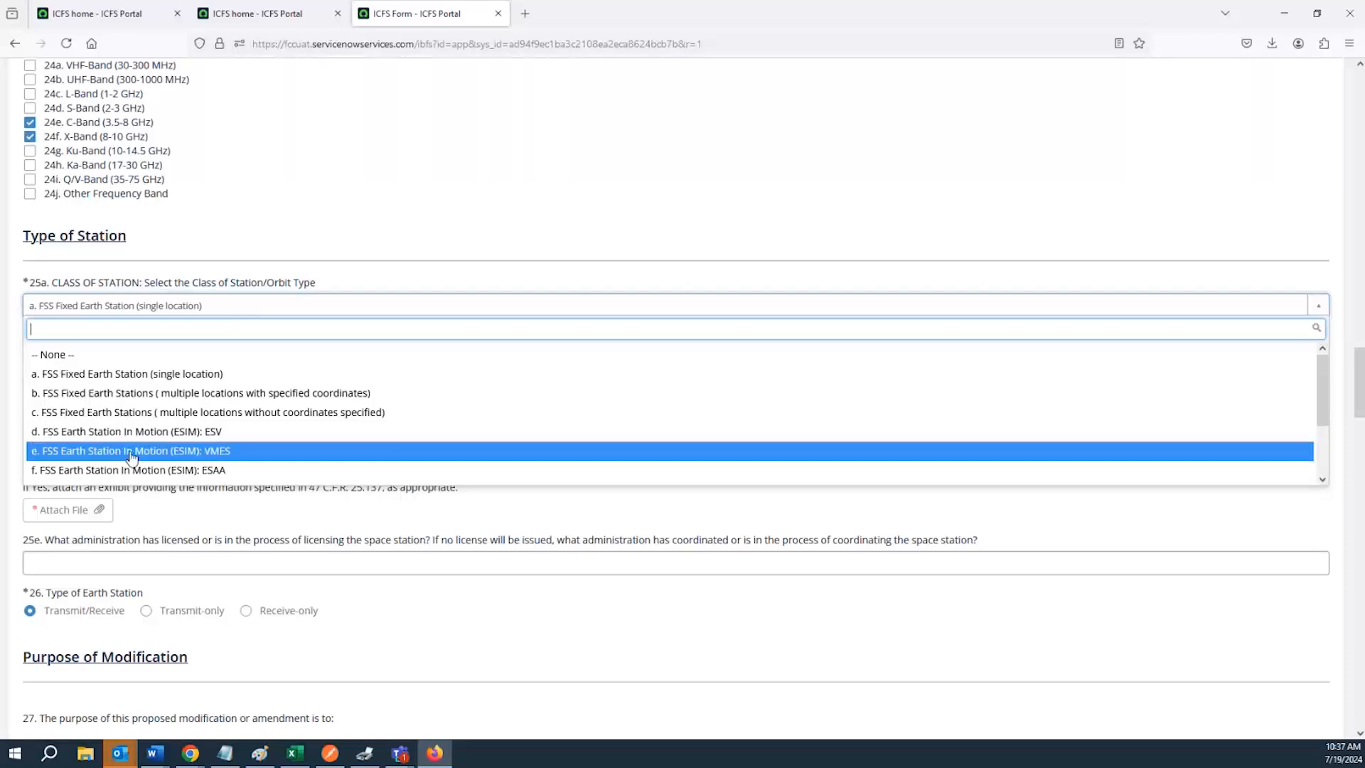
{"action": "scroll", "coordinate": [132, 455], "scroll_direction": "down", "scroll_amount": 2}
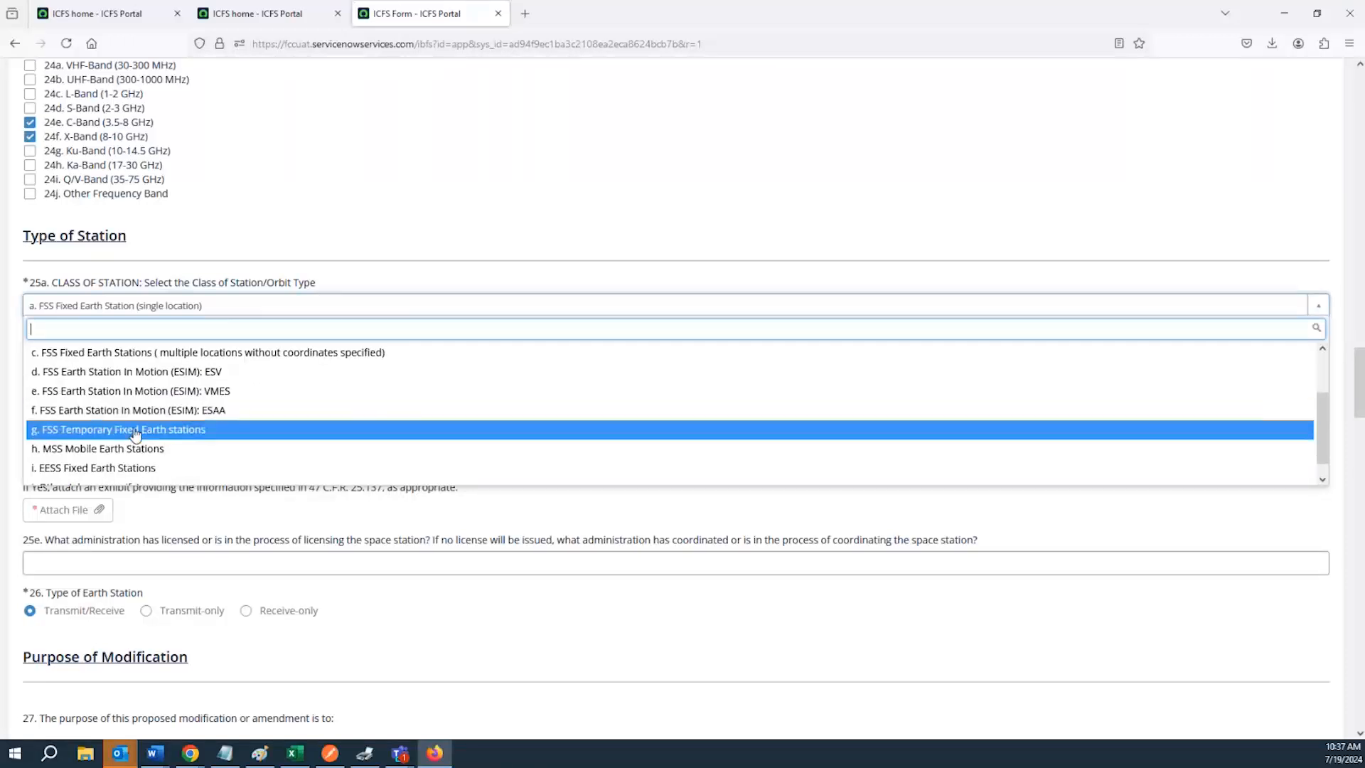
{"action": "scroll", "coordinate": [135, 432], "scroll_direction": "down", "scroll_amount": 2}
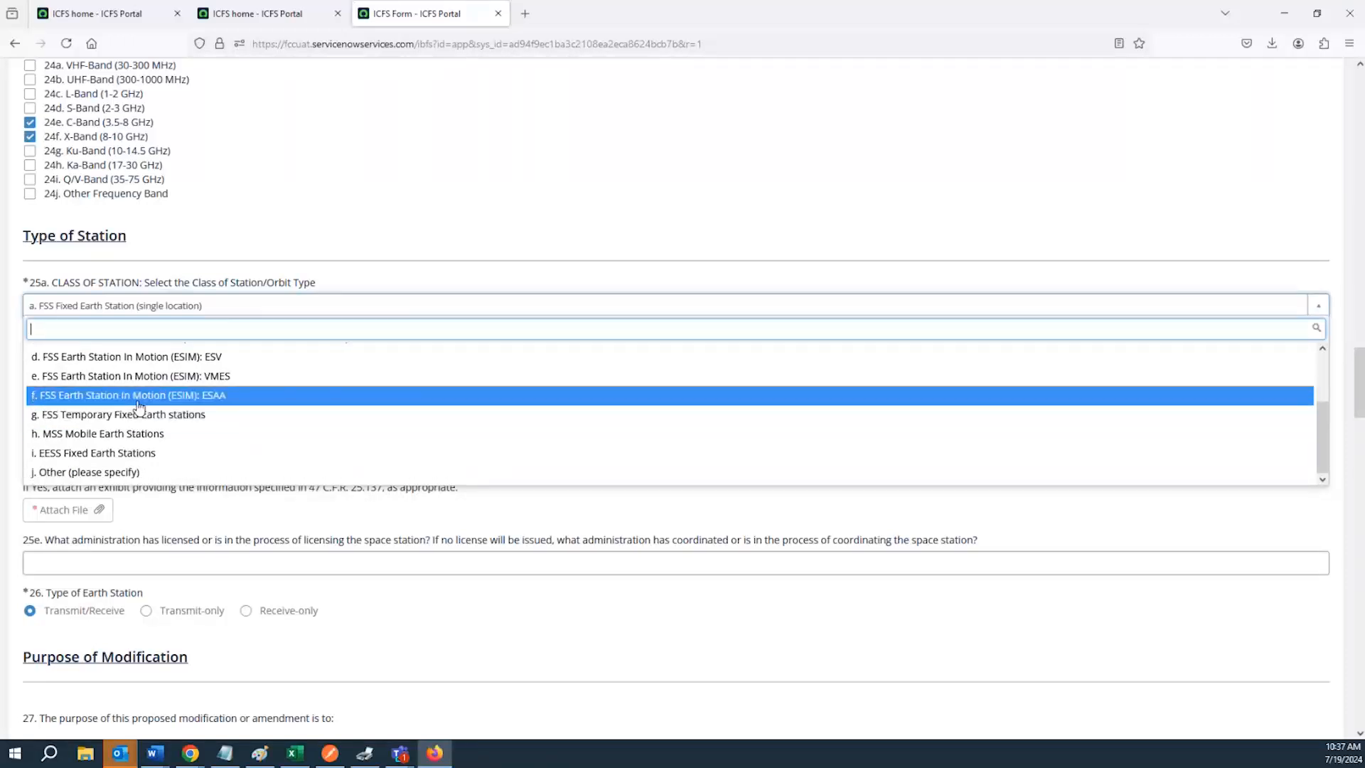
{"action": "left_click", "coordinate": [143, 493]}
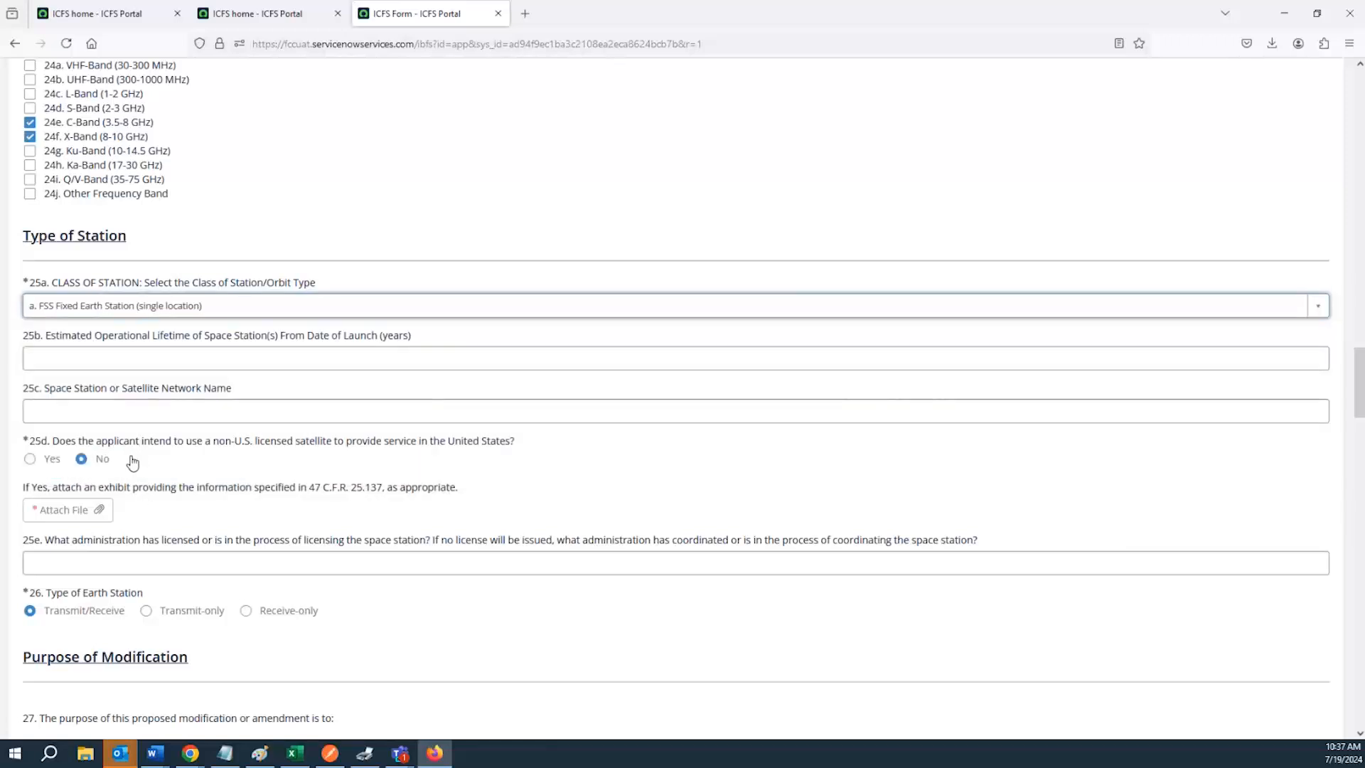
{"action": "left_click", "coordinate": [85, 364]}
{"action": "left_click", "coordinate": [77, 413]}
{"action": "left_click", "coordinate": [83, 358]}
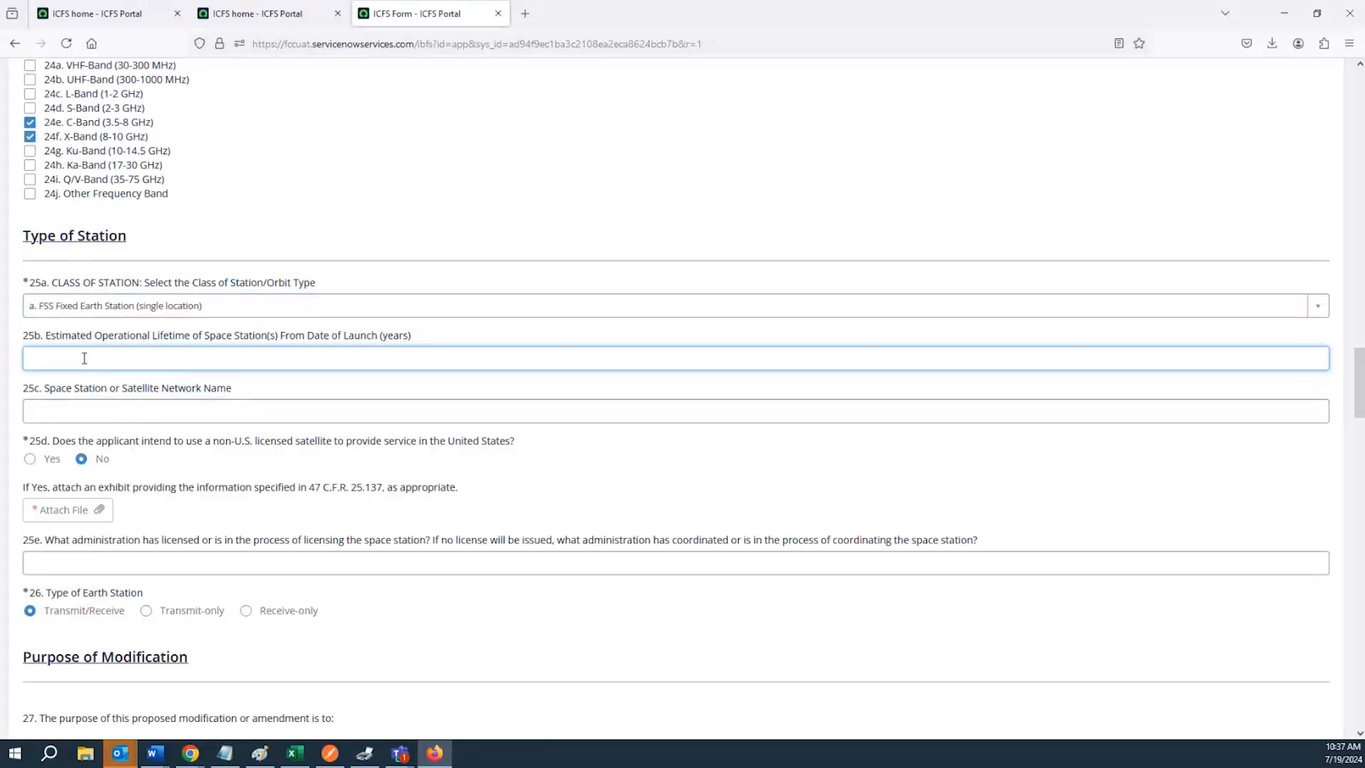
{"action": "left_click", "coordinate": [79, 412]}
{"action": "left_click", "coordinate": [82, 358]}
{"action": "left_click", "coordinate": [64, 409]}
{"action": "left_click", "coordinate": [66, 360]}
{"action": "left_click", "coordinate": [381, 345]}
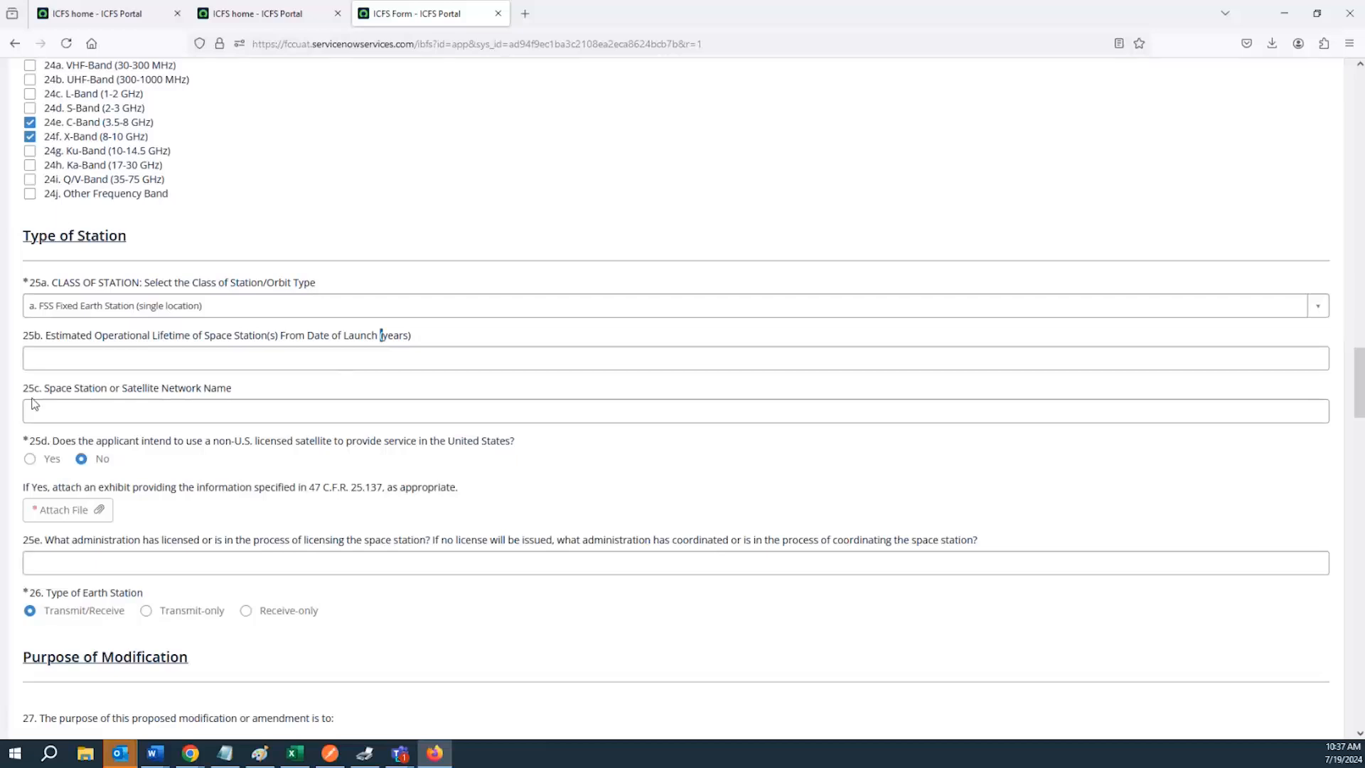
{"action": "triple_click", "coordinate": [228, 393]}
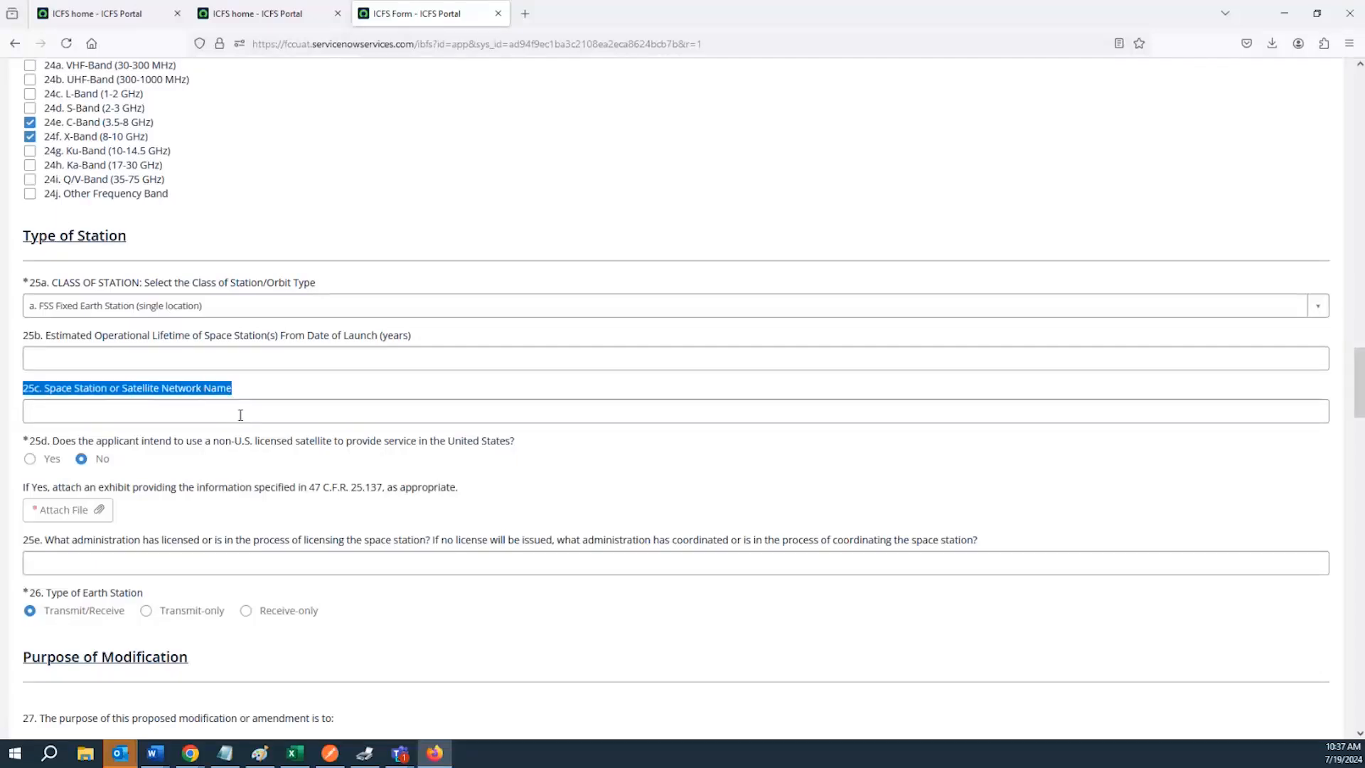
Answer Yes to question 25d on using a non-U.S. licensed satellite to provide service in the United States
{"action": "scroll", "coordinate": [186, 418], "scroll_direction": "down", "scroll_amount": 3}
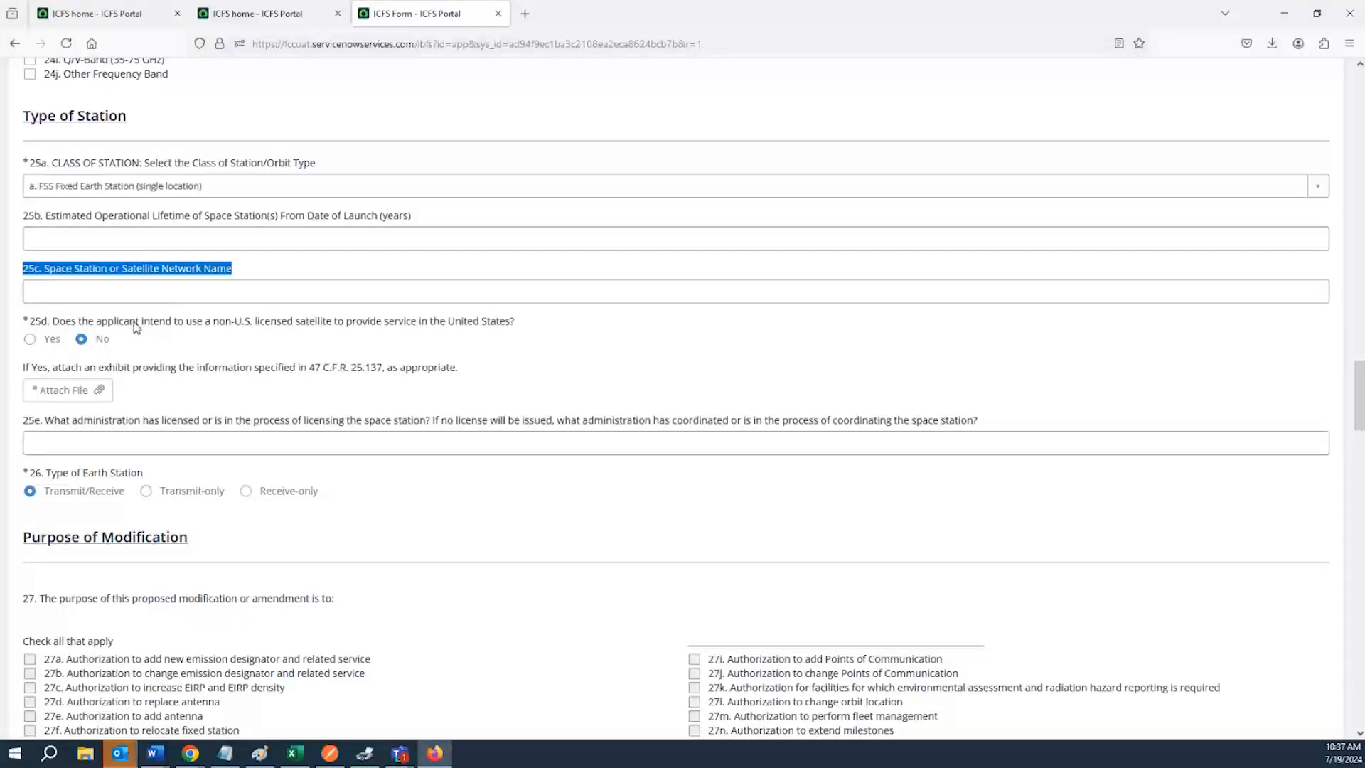
{"action": "triple_click", "coordinate": [137, 324]}
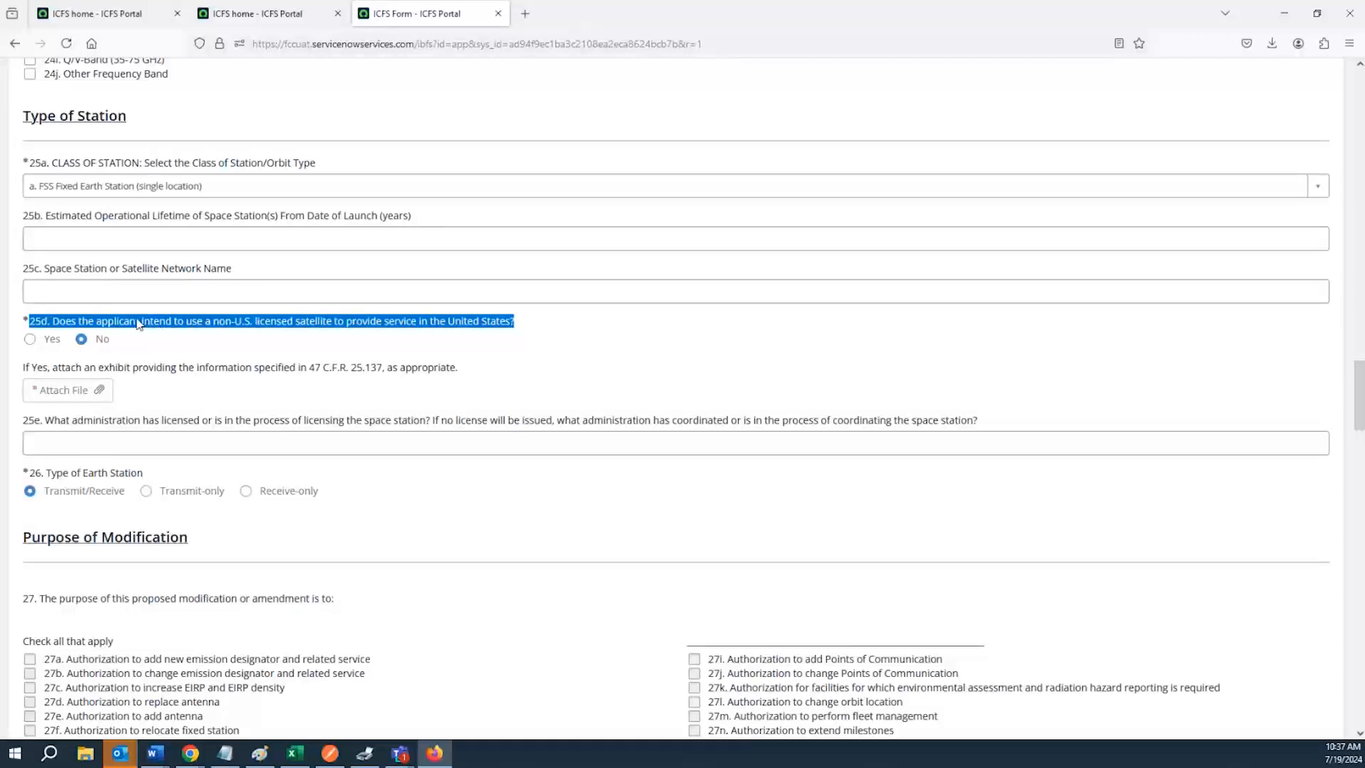
{"action": "left_click", "coordinate": [30, 343]}
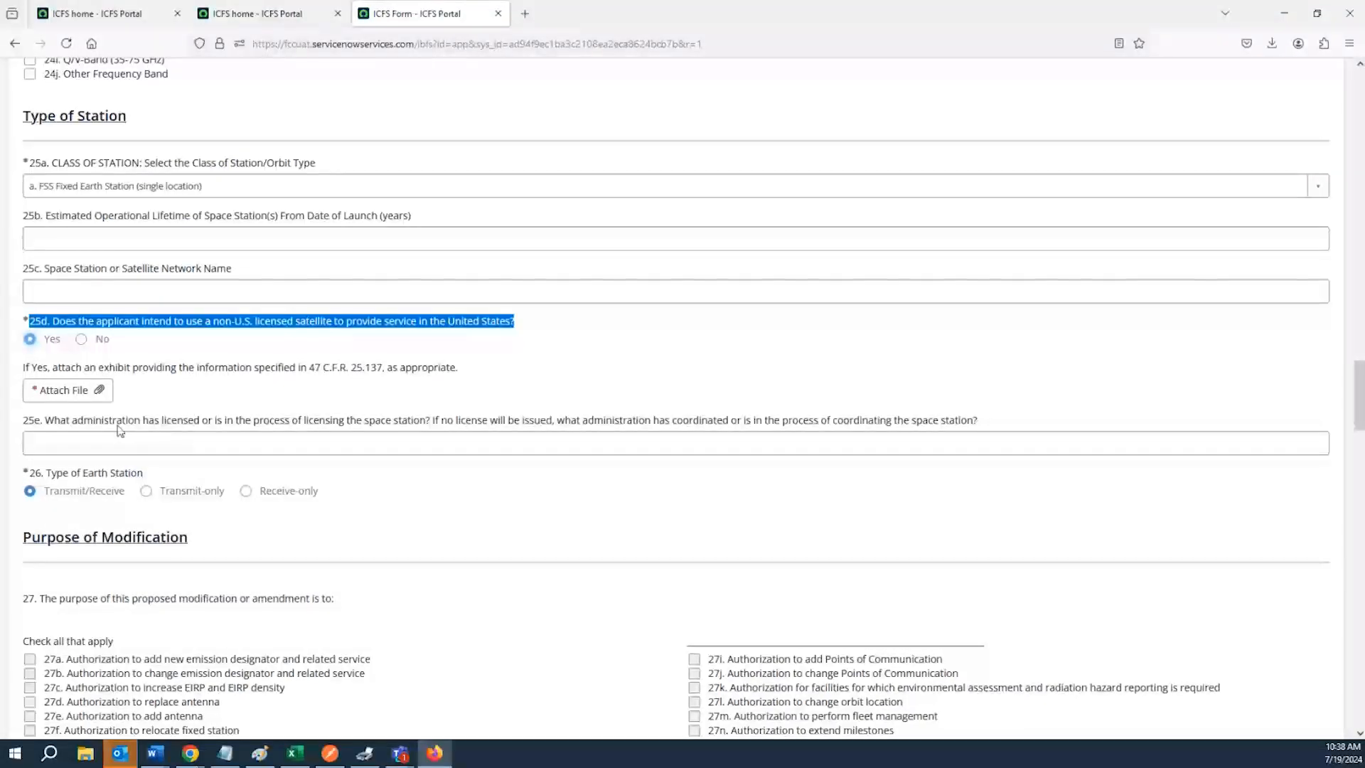
Review question 25e about which administration is licensing or coordinating the space station
{"action": "scroll", "coordinate": [95, 419], "scroll_direction": "down", "scroll_amount": 3}
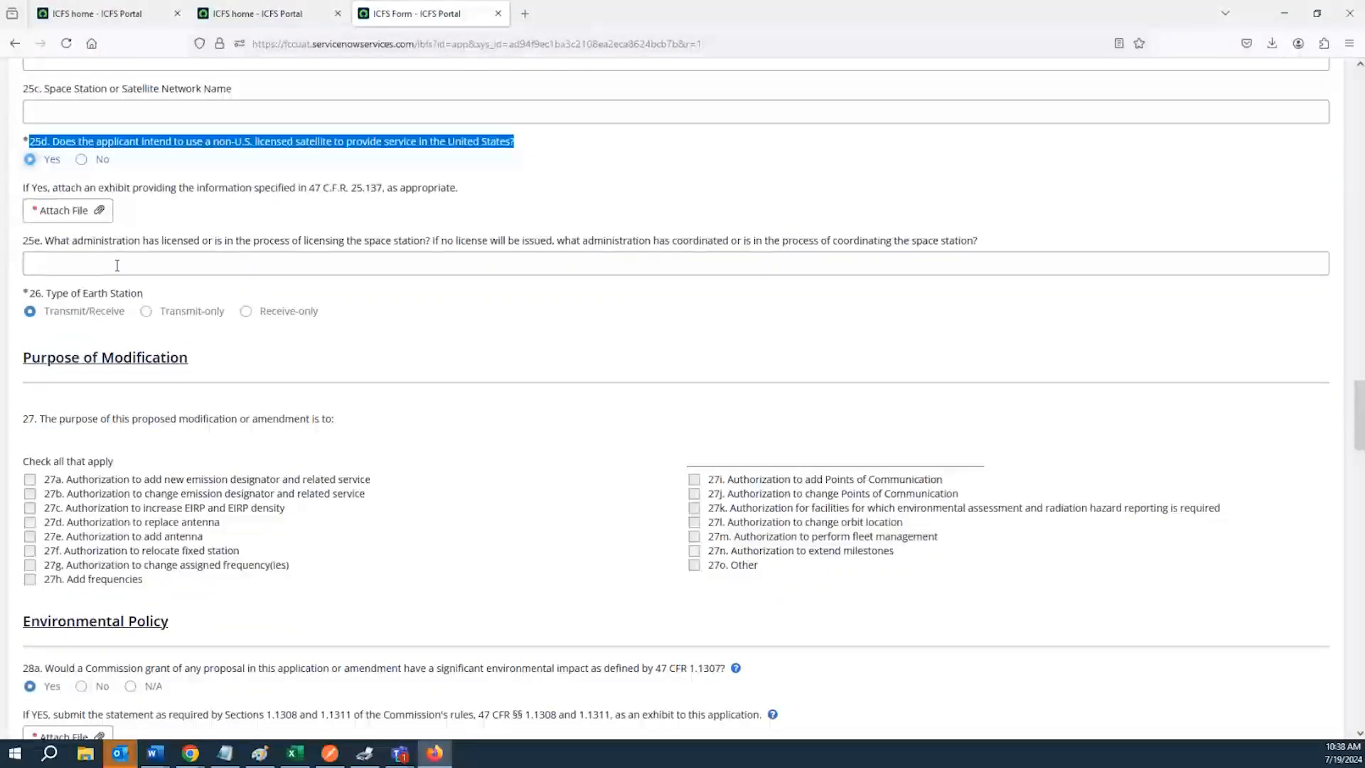
{"action": "left_click", "coordinate": [117, 266]}
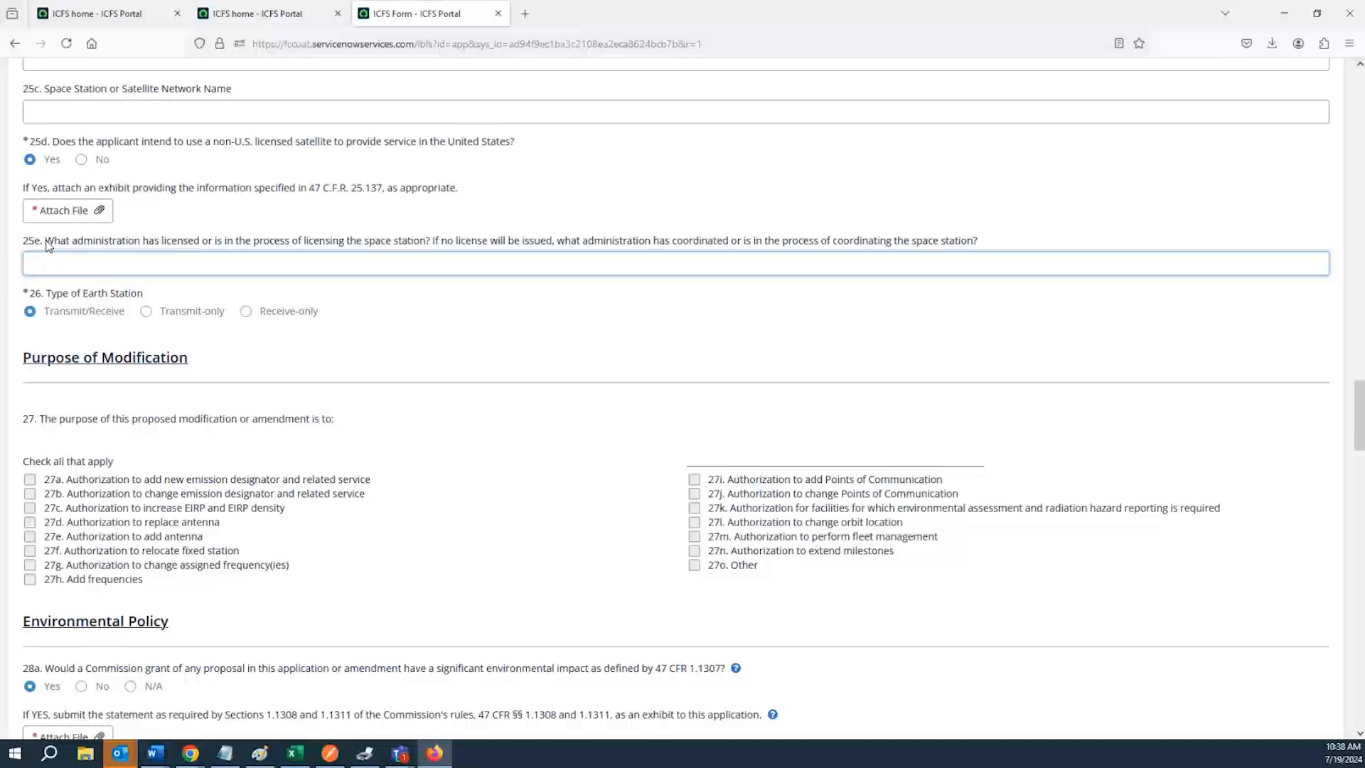
{"action": "left_click_drag", "start_coordinate": [45, 241], "coordinate": [76, 247]}
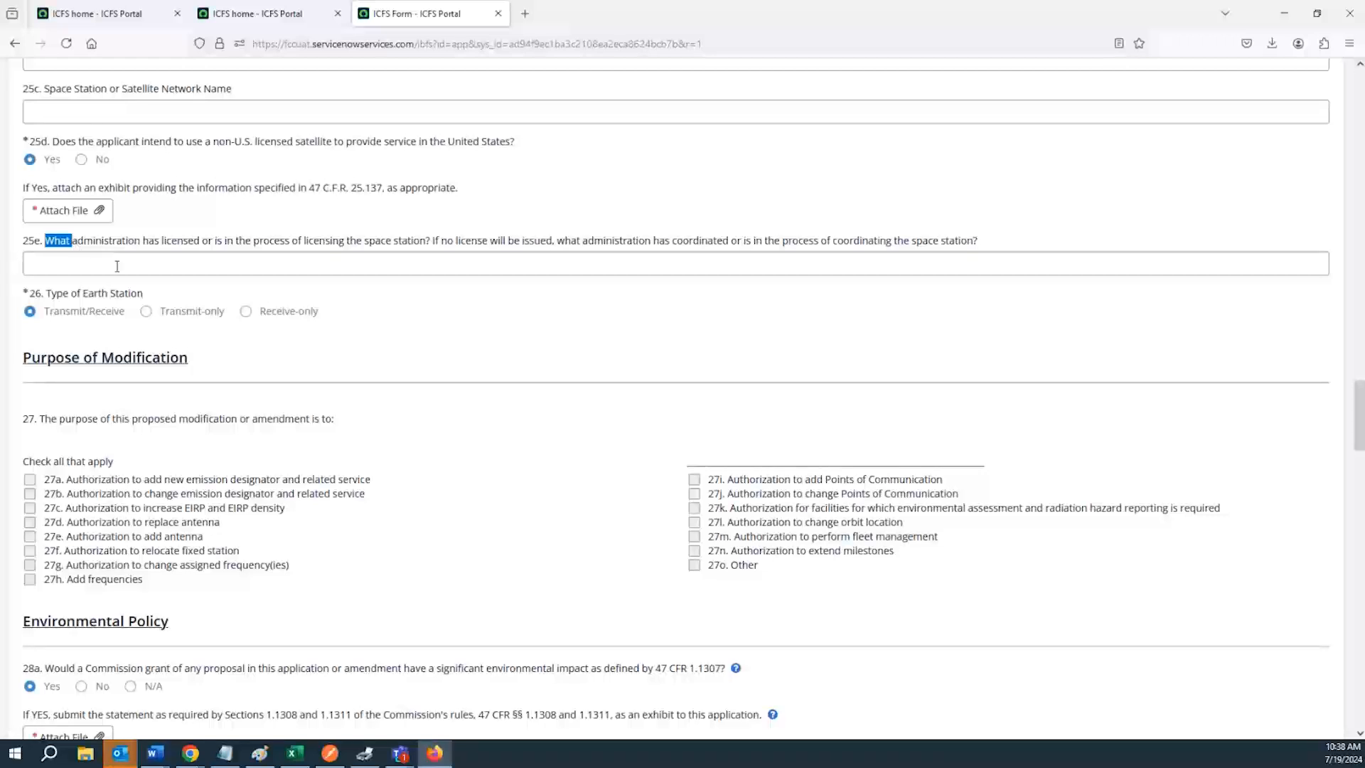
{"action": "left_click_drag", "start_coordinate": [279, 242], "coordinate": [425, 245]}
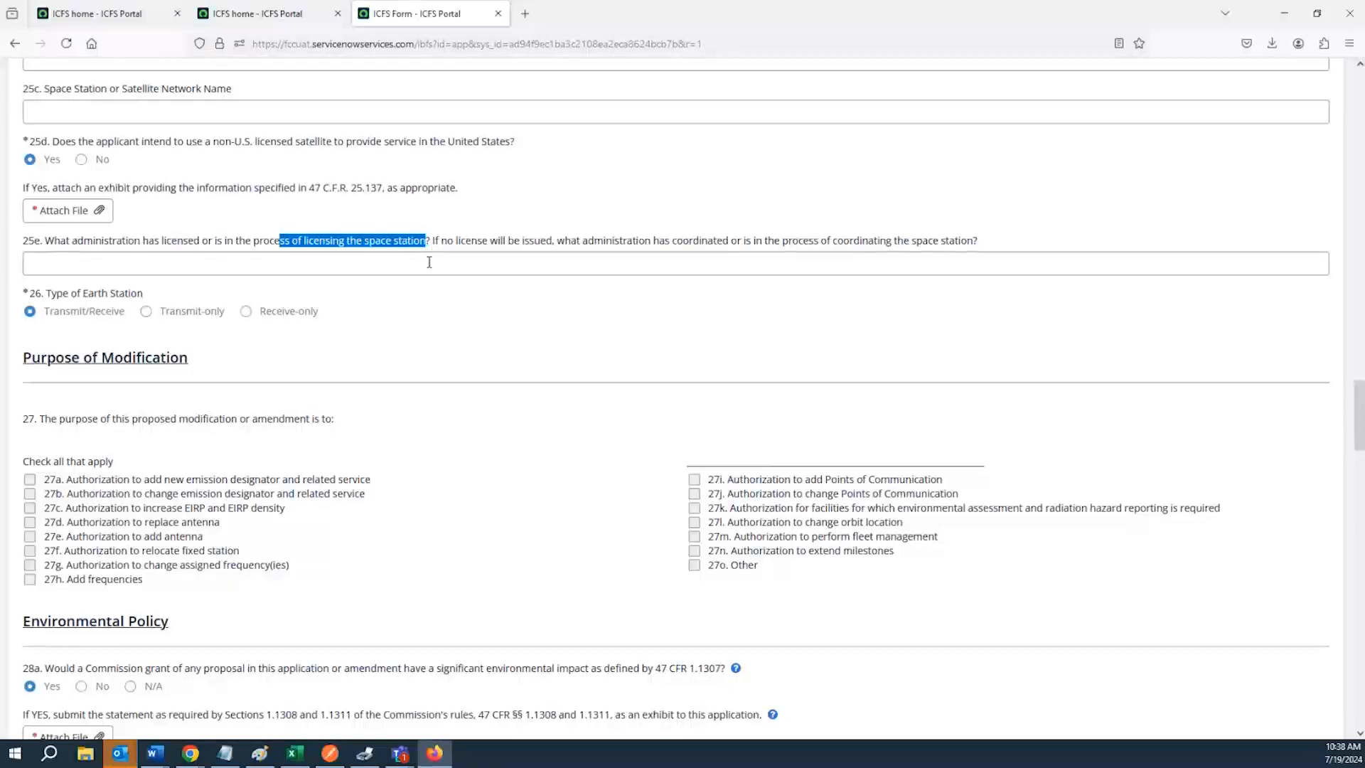
{"action": "left_click", "coordinate": [625, 245]}
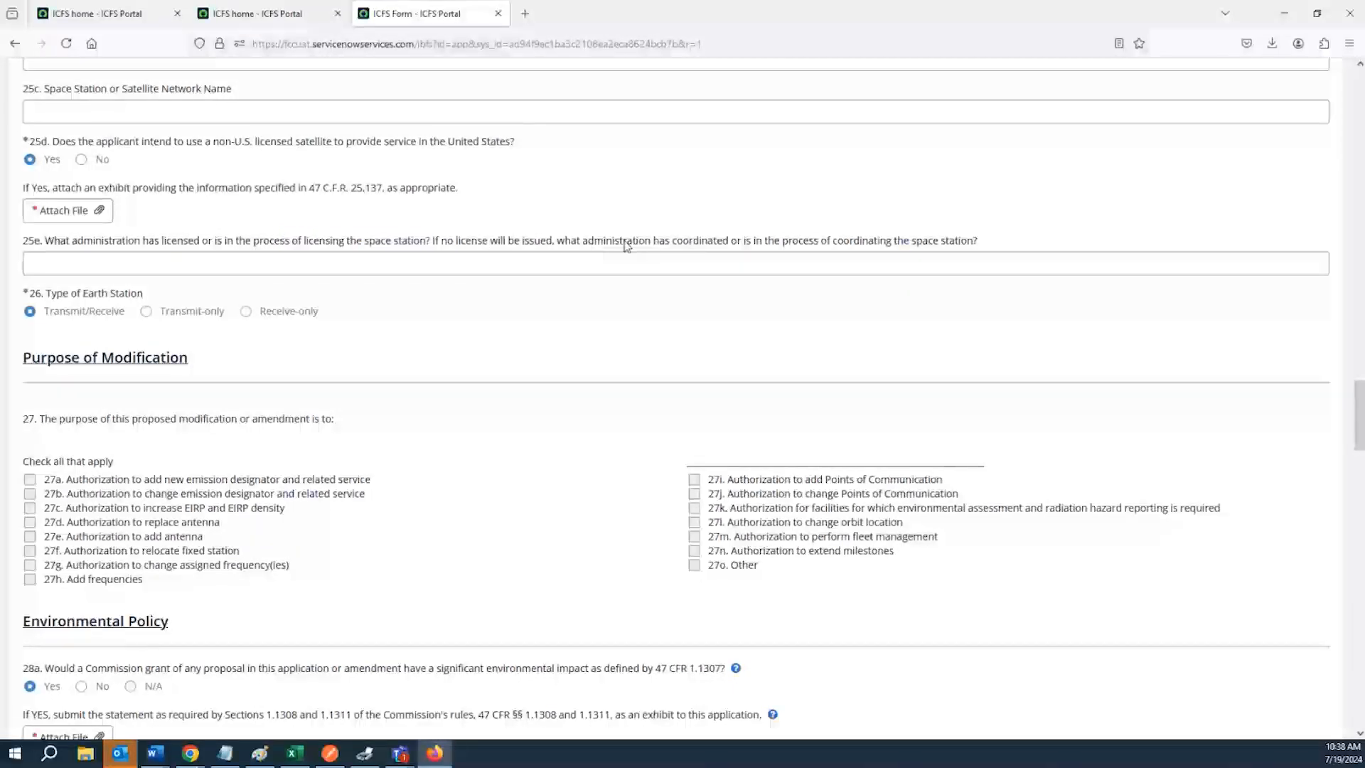
{"action": "scroll", "coordinate": [144, 321], "scroll_direction": "down", "scroll_amount": 2}
{"action": "scroll", "coordinate": [140, 318], "scroll_direction": "up", "scroll_amount": 2}
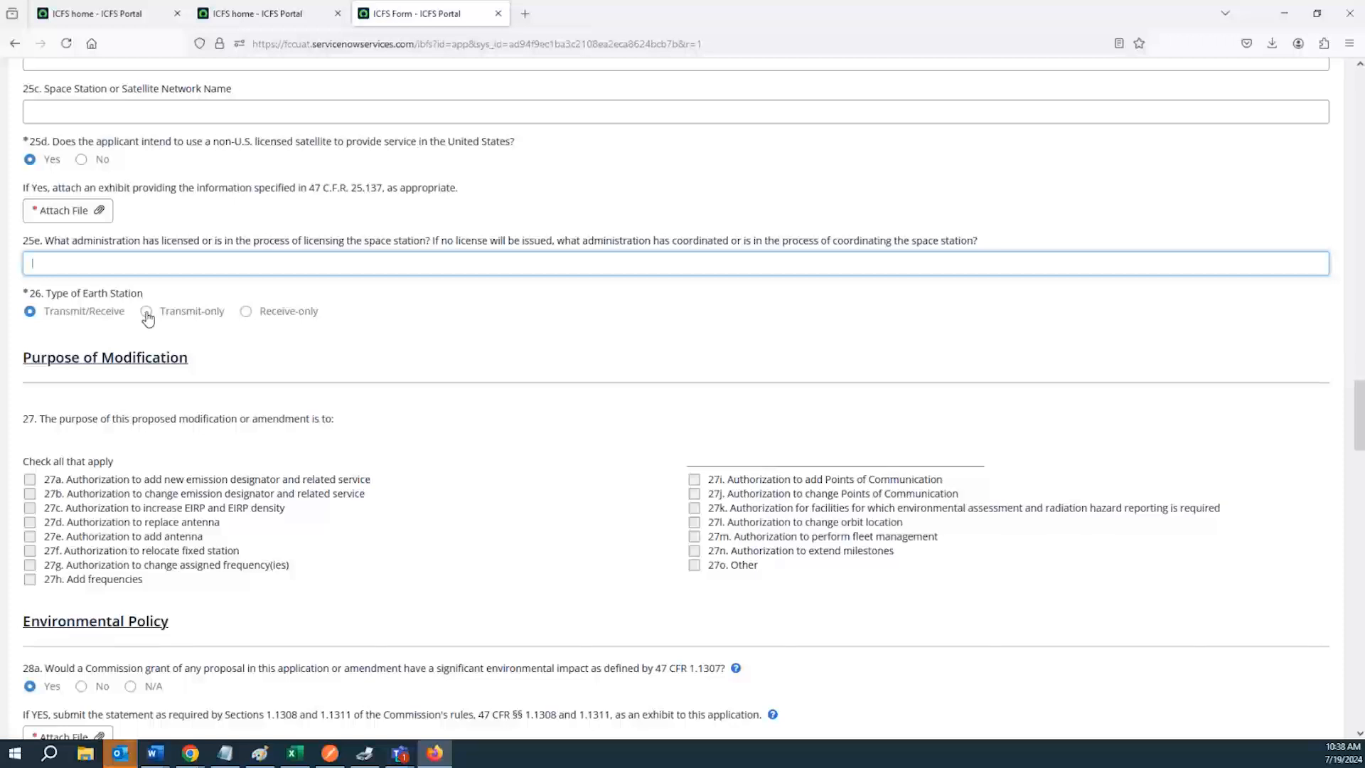
Set question 26, Type of Earth Station, to Receive-only
{"action": "left_click", "coordinate": [106, 317]}
{"action": "double_click", "coordinate": [106, 317]}
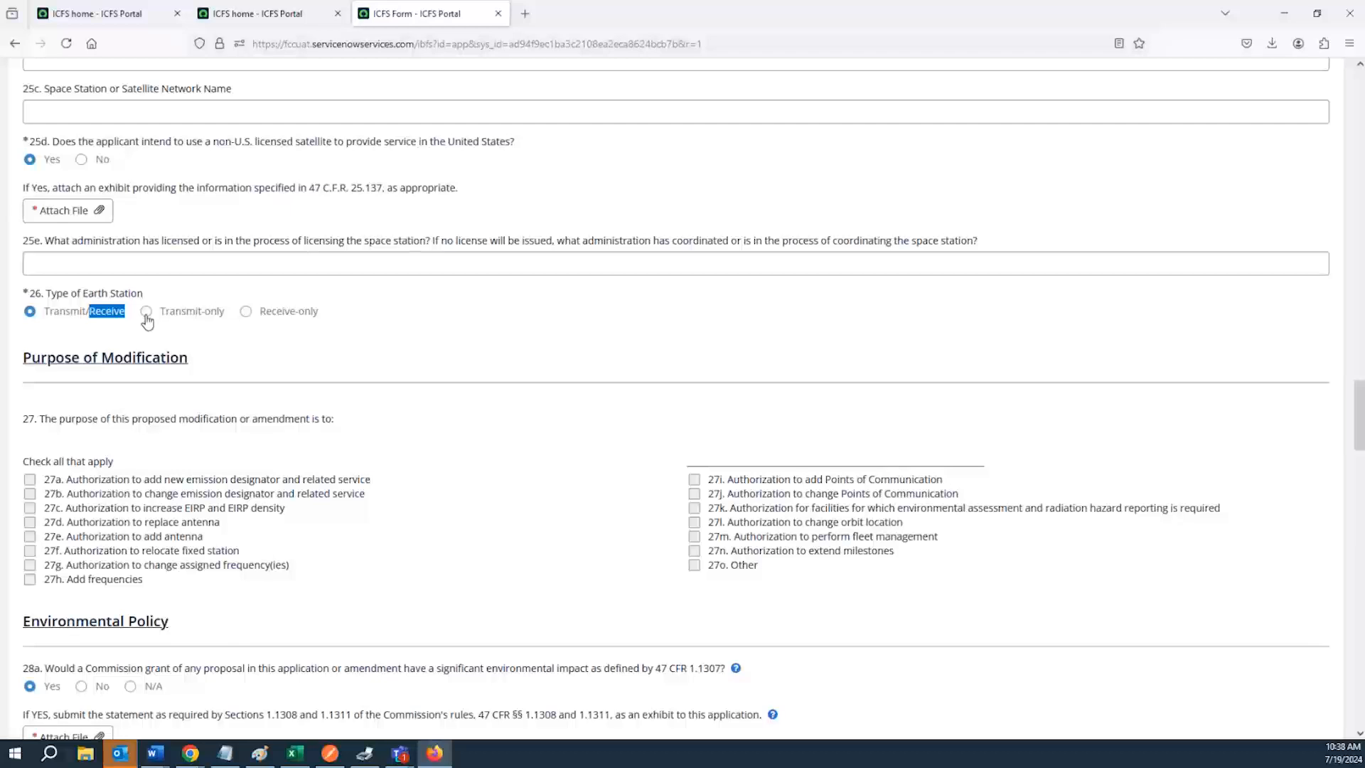
{"action": "left_click", "coordinate": [246, 314]}
{"action": "scroll", "coordinate": [206, 347], "scroll_direction": "down", "scroll_amount": 5}
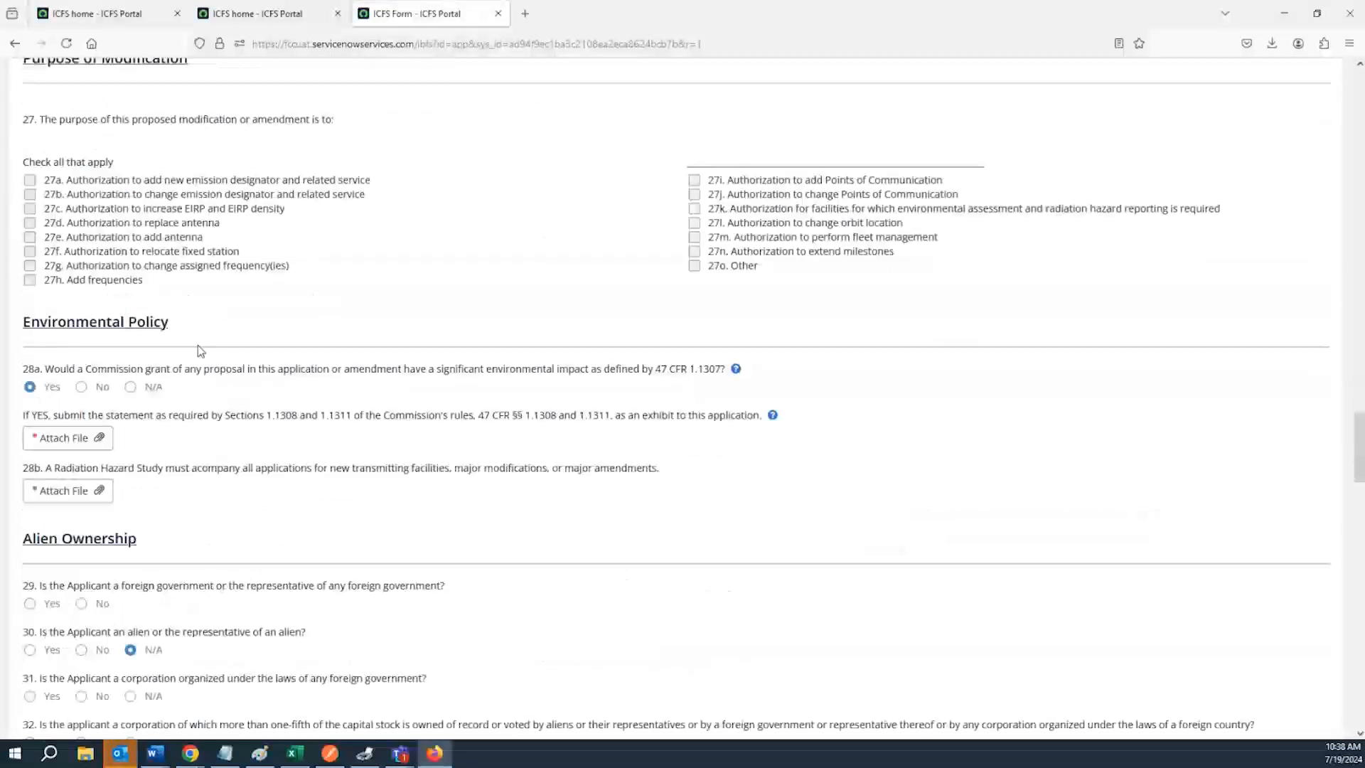
{"action": "scroll", "coordinate": [199, 356], "scroll_direction": "up", "scroll_amount": 2}
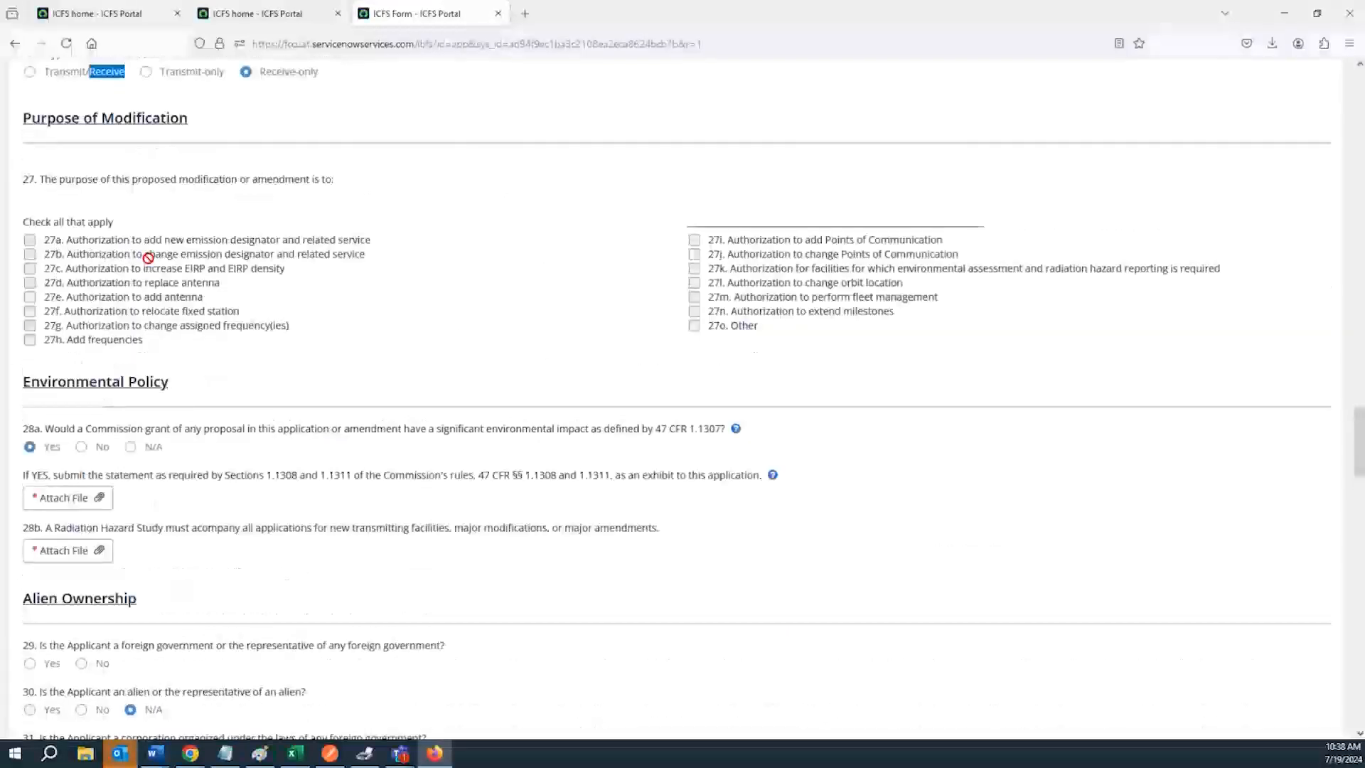
Review the purpose of modification options listed under question 27
{"action": "left_click_drag", "start_coordinate": [30, 180], "coordinate": [325, 385]}
{"action": "left_click", "coordinate": [203, 351]}
{"action": "scroll", "coordinate": [203, 351], "scroll_direction": "down", "scroll_amount": 3}
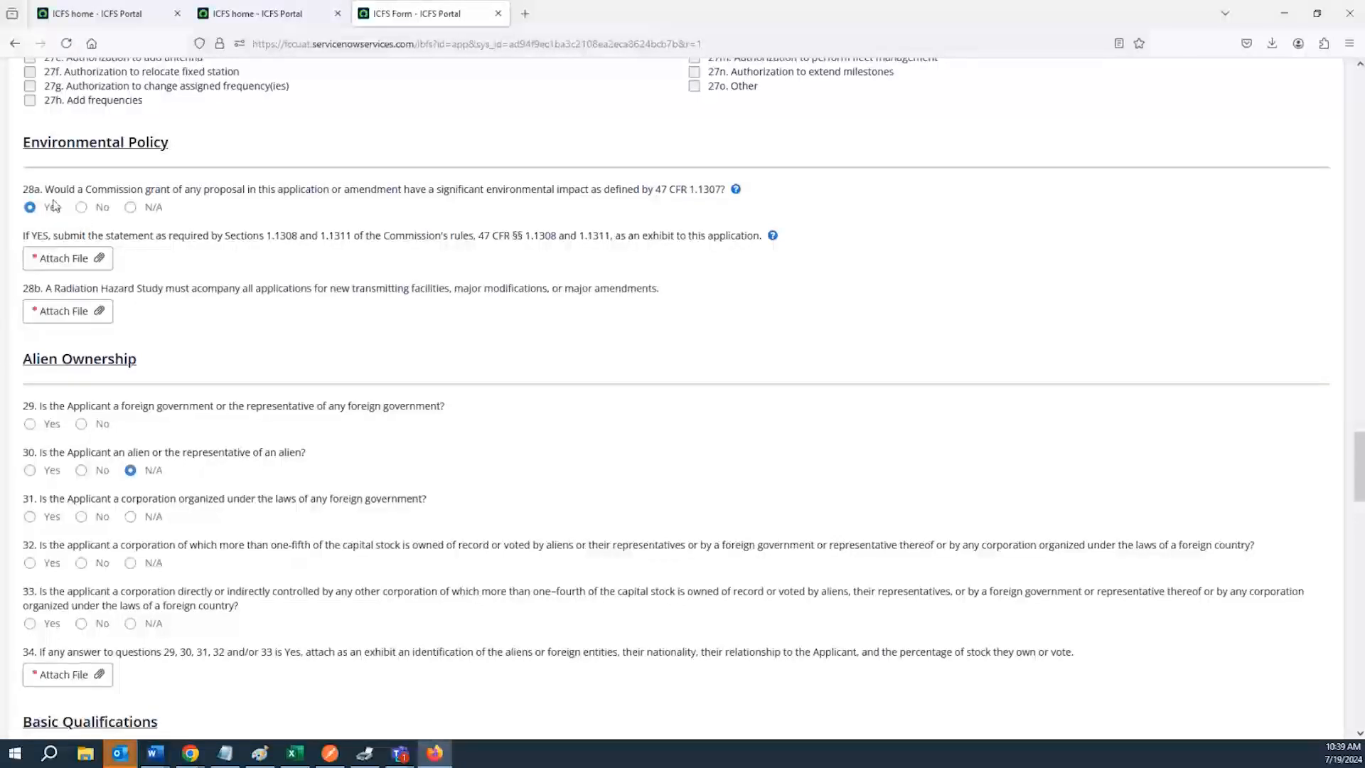
Open the more-information note for question 28a on significant environmental impact, then close it
{"action": "left_click_drag", "start_coordinate": [48, 196], "coordinate": [661, 204]}
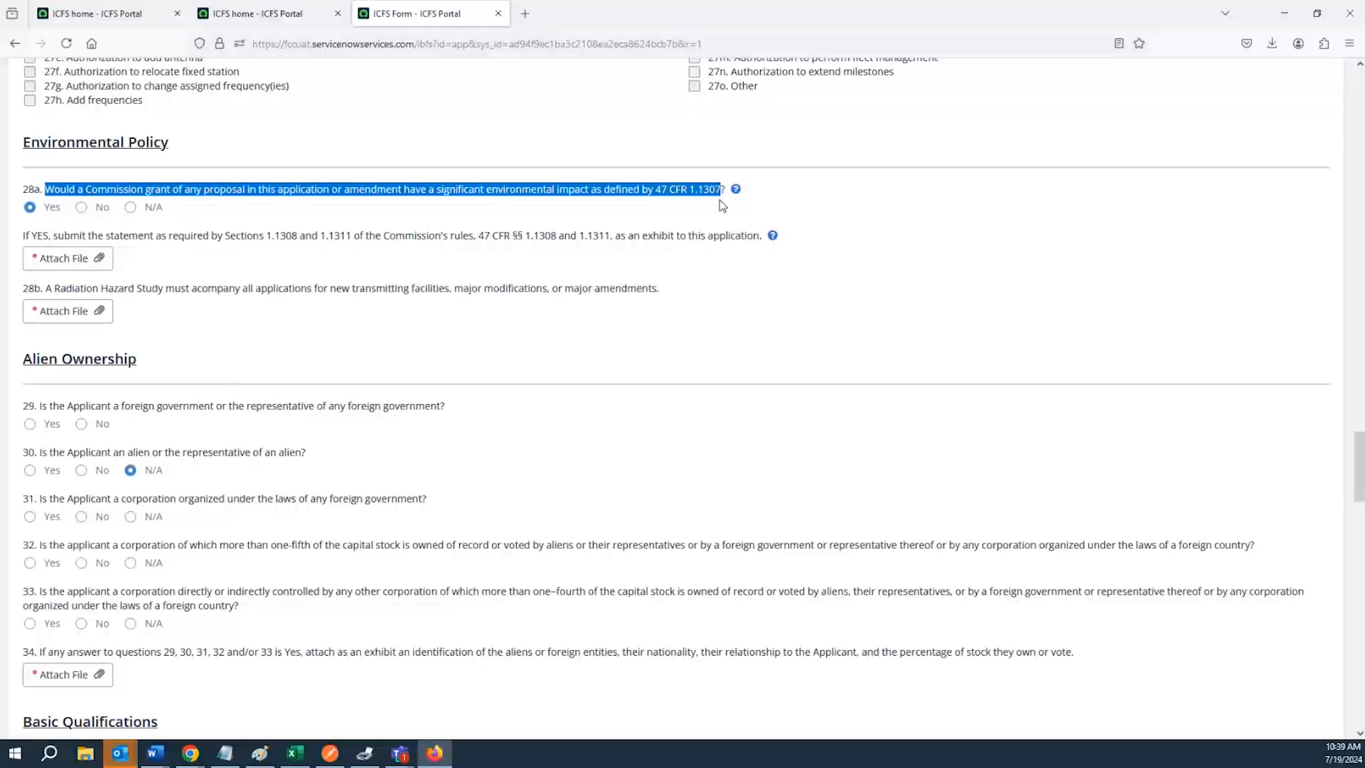
{"action": "left_click_drag", "start_coordinate": [703, 198], "coordinate": [736, 189]}
{"action": "left_click", "coordinate": [735, 189]}
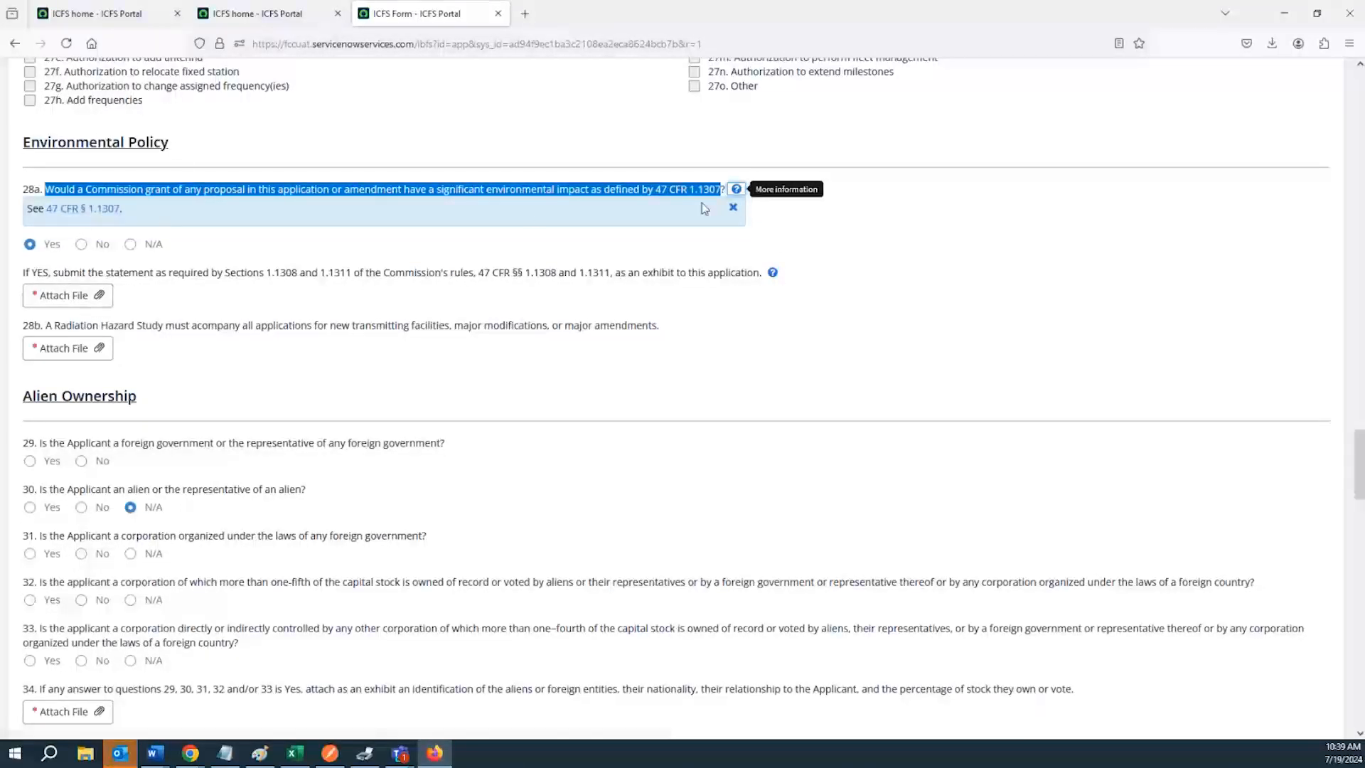
{"action": "left_click", "coordinate": [733, 207]}
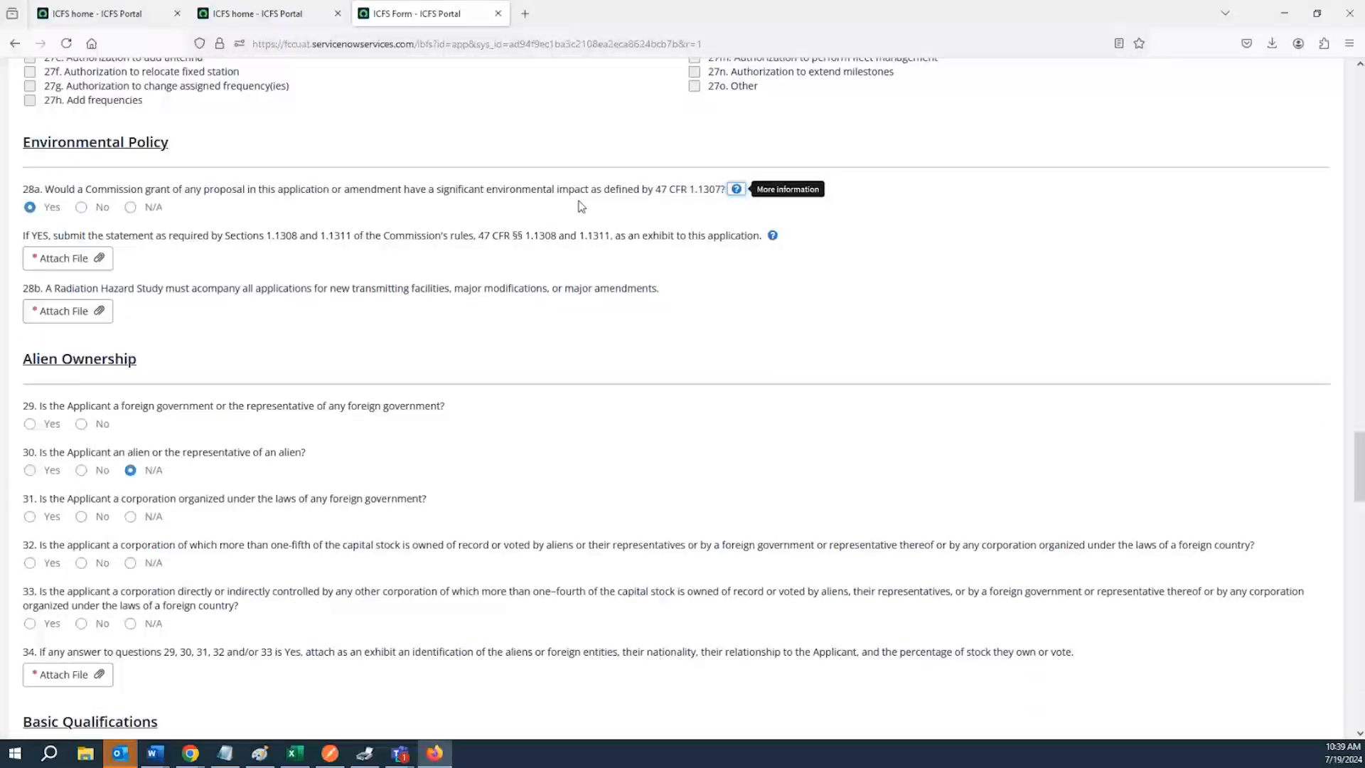
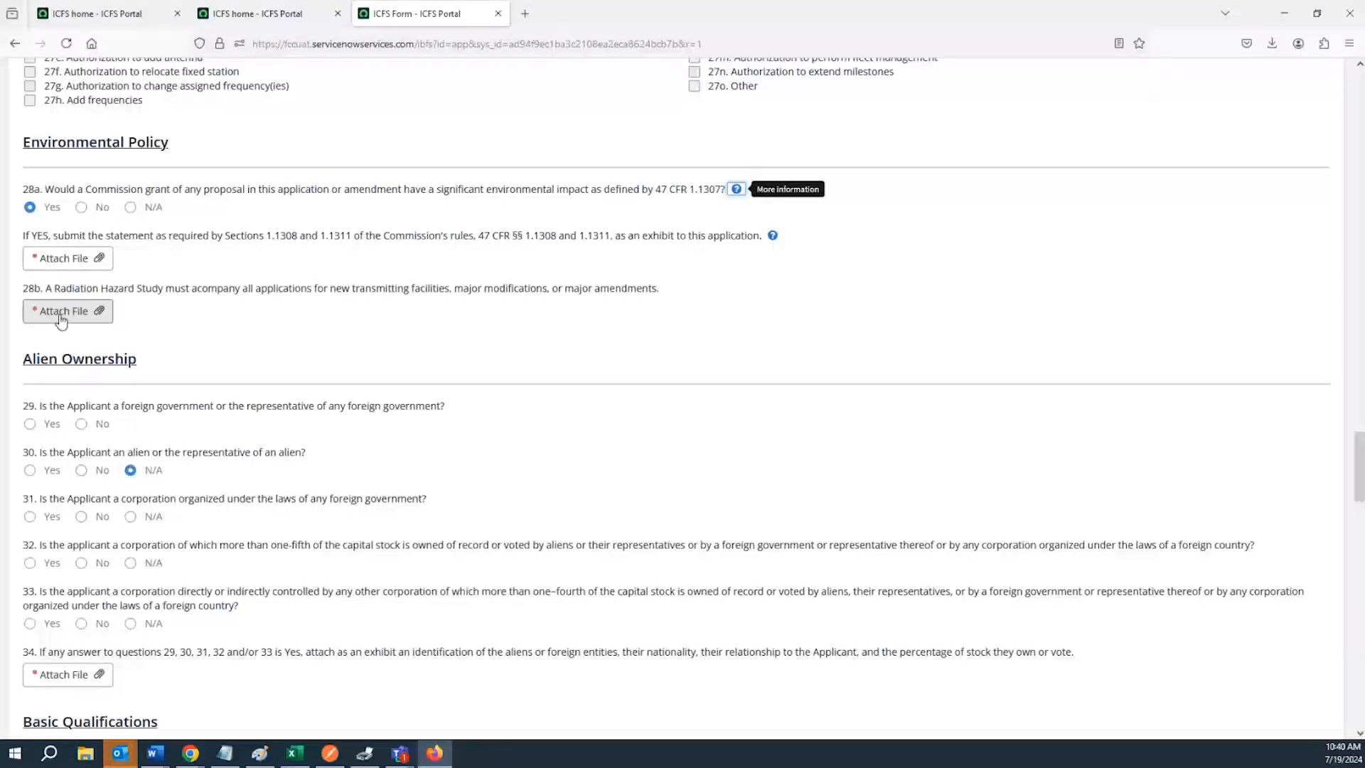
Review the radiation hazard attachment for 28b and the Alien Ownership questions 29 to 34
{"action": "left_click", "coordinate": [61, 320]}
{"action": "left_click", "coordinate": [443, 11]}
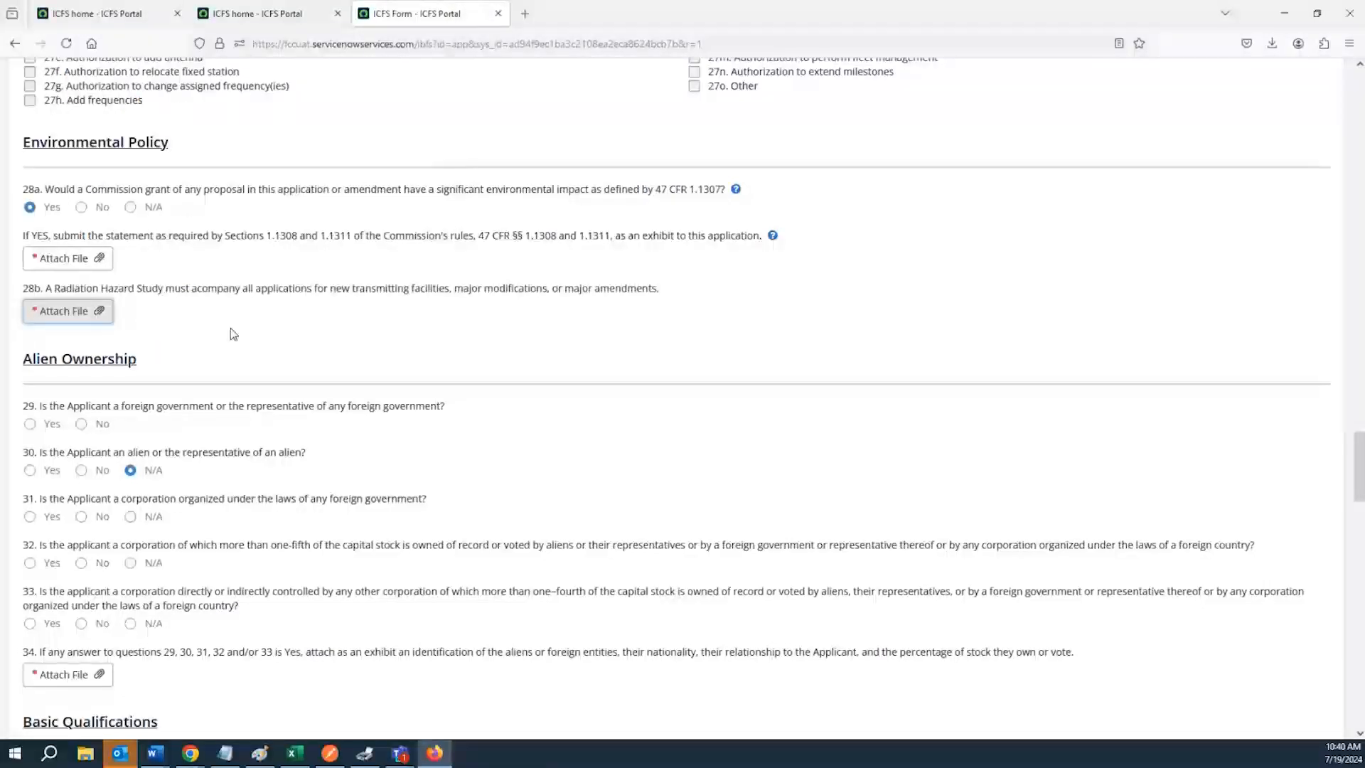
{"action": "scroll", "coordinate": [161, 306], "scroll_direction": "down", "scroll_amount": 3}
{"action": "scroll", "coordinate": [26, 120], "scroll_direction": "down", "scroll_amount": 1}
{"action": "left_click_drag", "start_coordinate": [26, 121], "coordinate": [168, 119]}
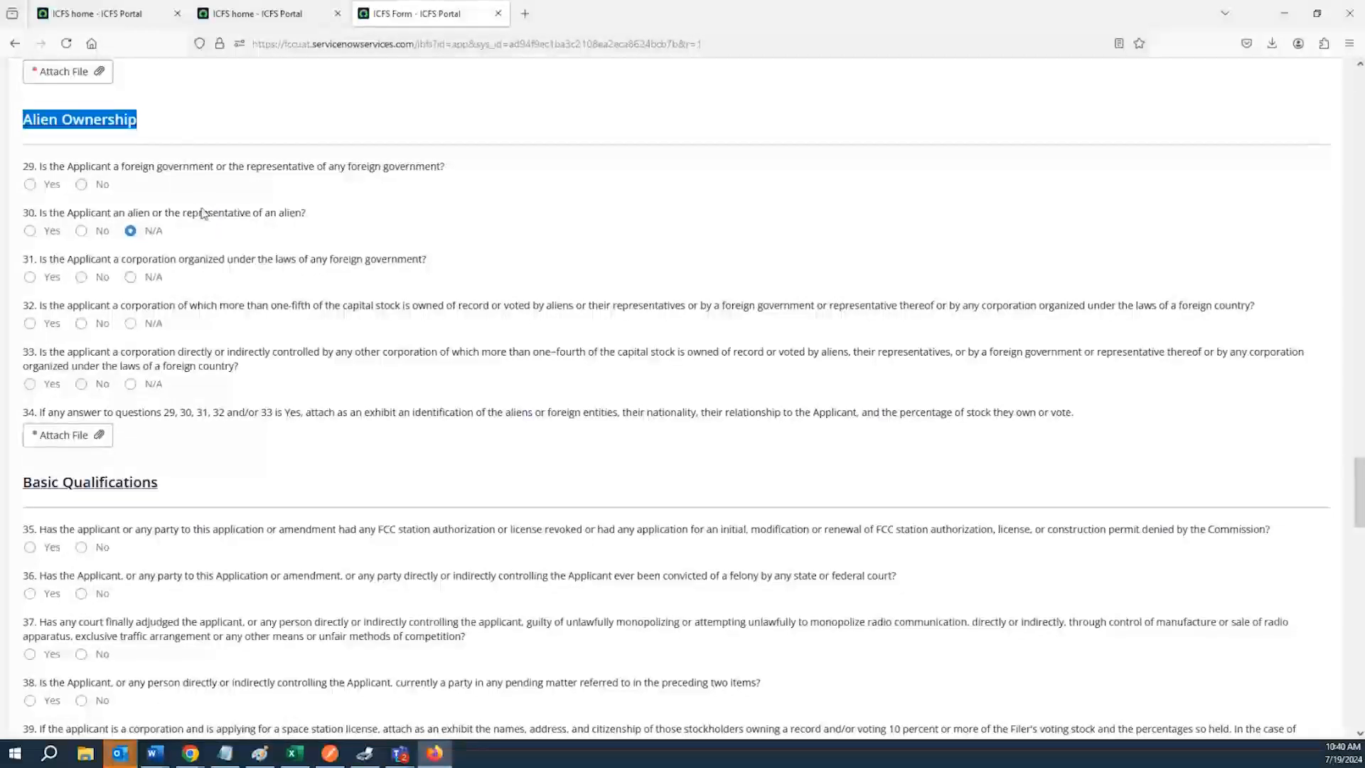
{"action": "left_click", "coordinate": [30, 172]}
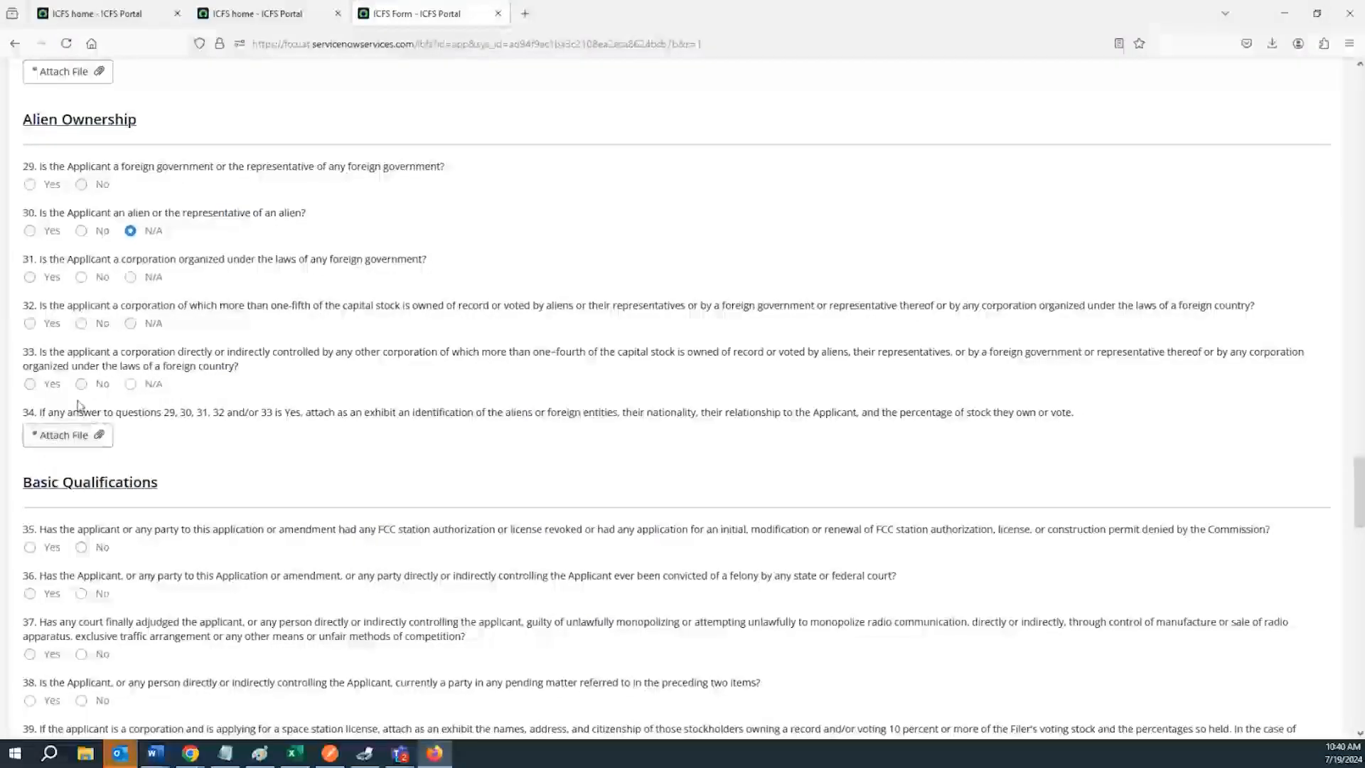
Answer No to questions 35 and 36 about revoked FCC authorizations and felony convictions
{"action": "scroll", "coordinate": [119, 314], "scroll_direction": "down", "scroll_amount": 5}
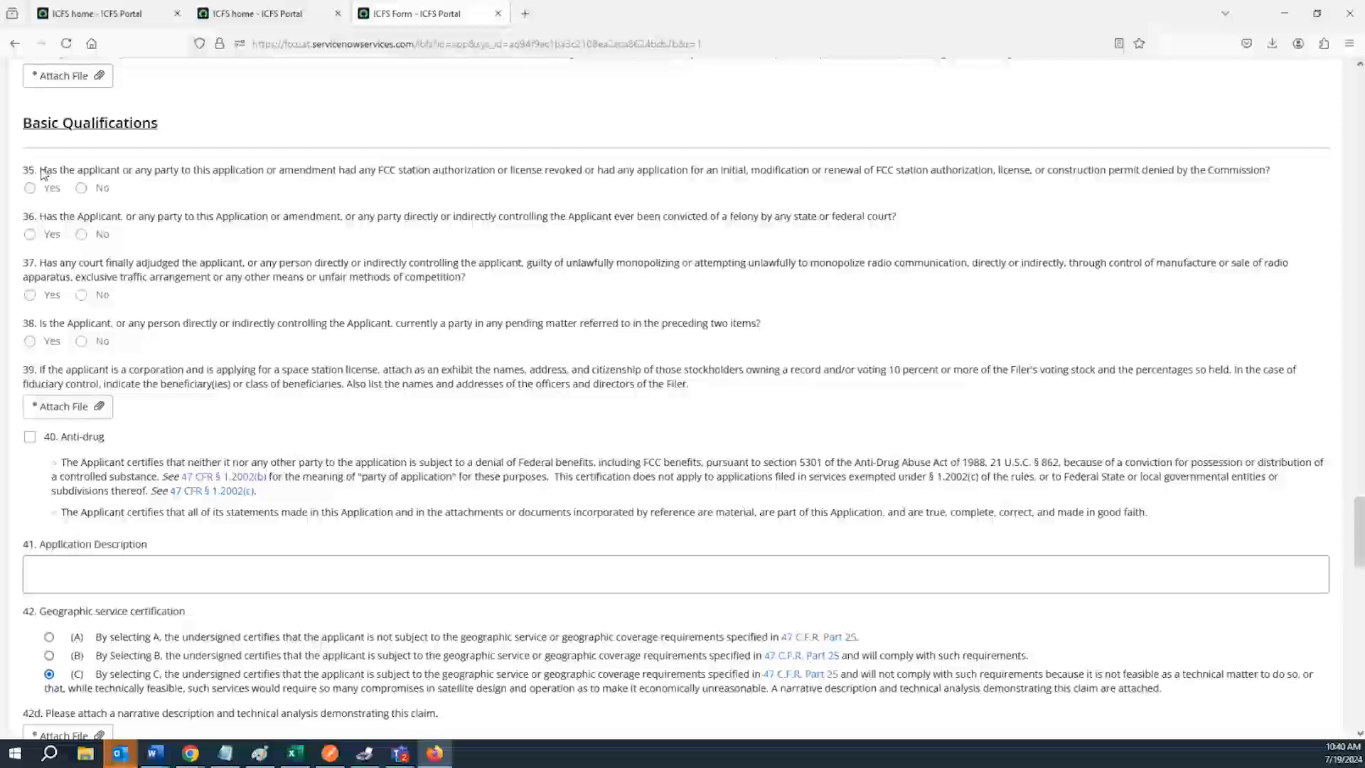
{"action": "left_click_drag", "start_coordinate": [41, 173], "coordinate": [263, 173]}
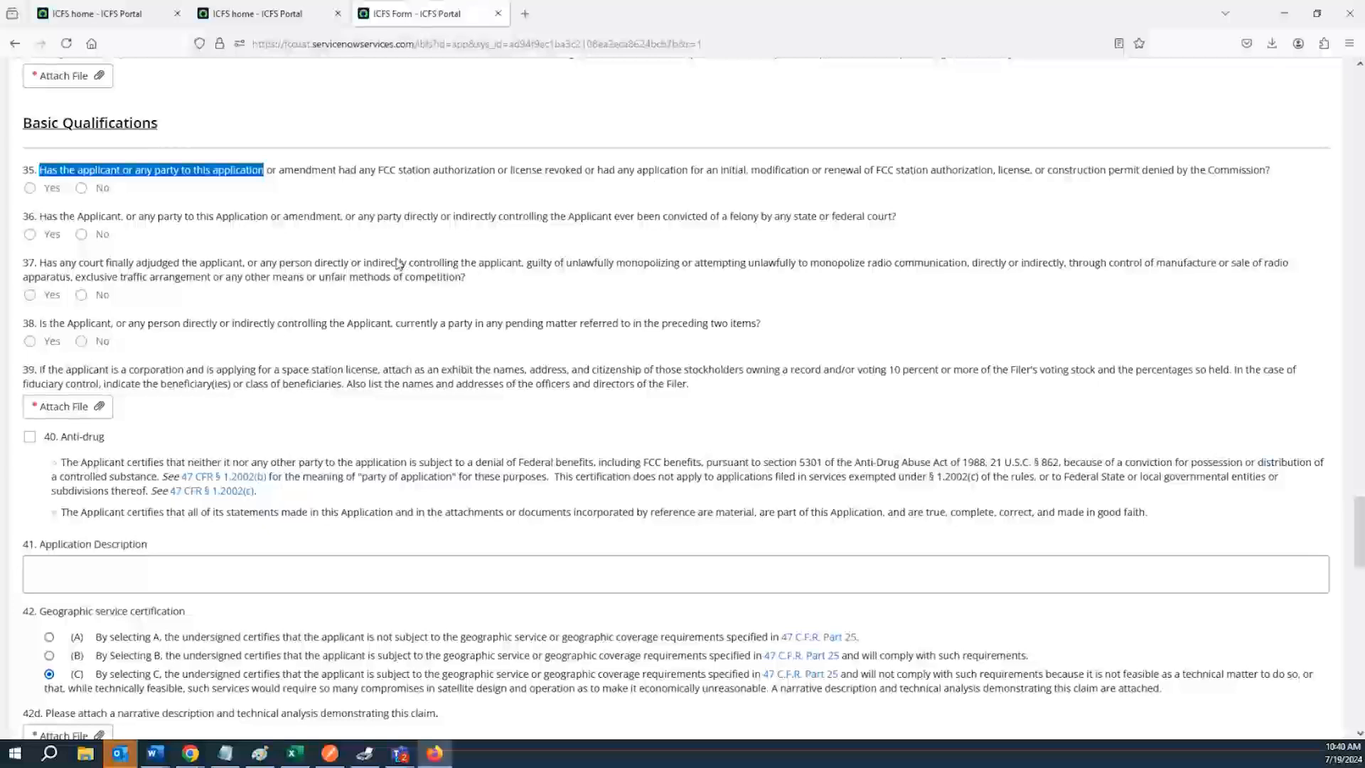
{"action": "double_click", "coordinate": [518, 172]}
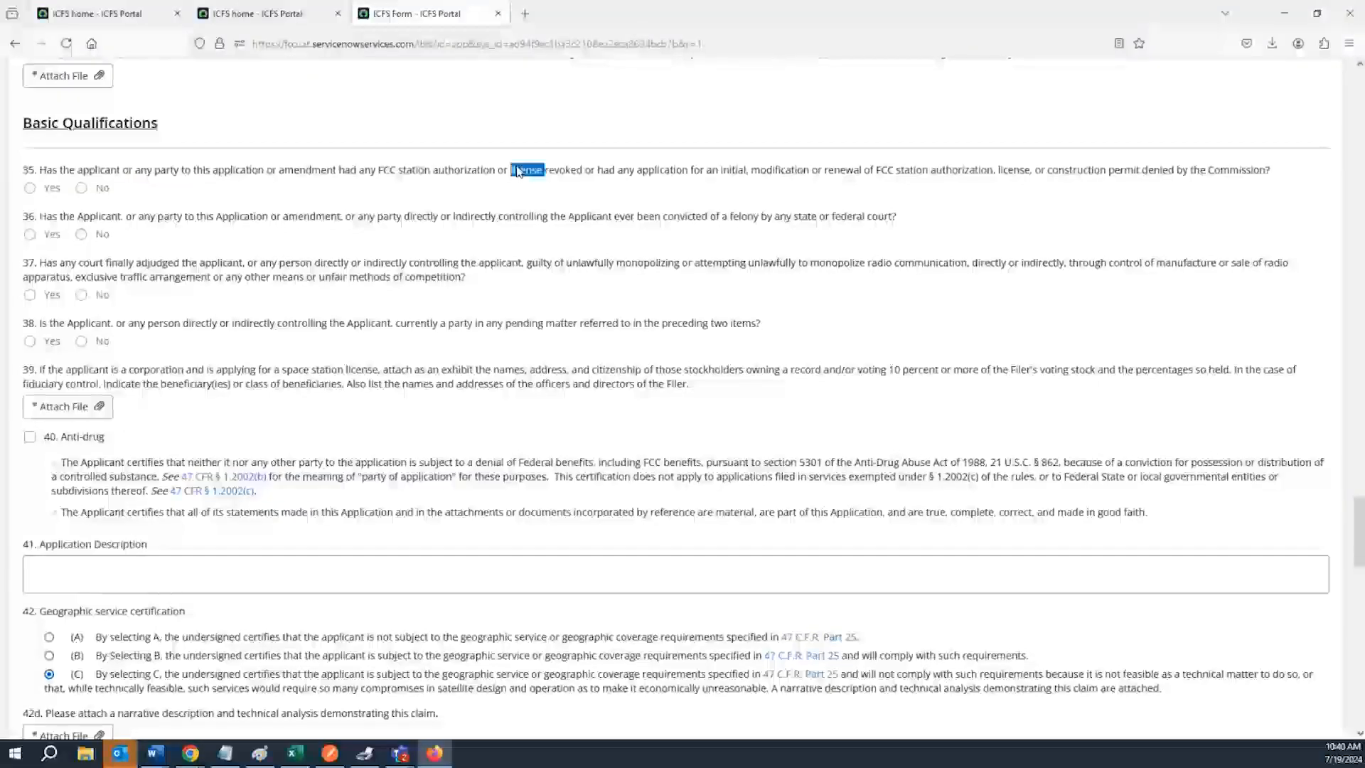
{"action": "scroll", "coordinate": [35, 149], "scroll_direction": "down", "scroll_amount": 1}
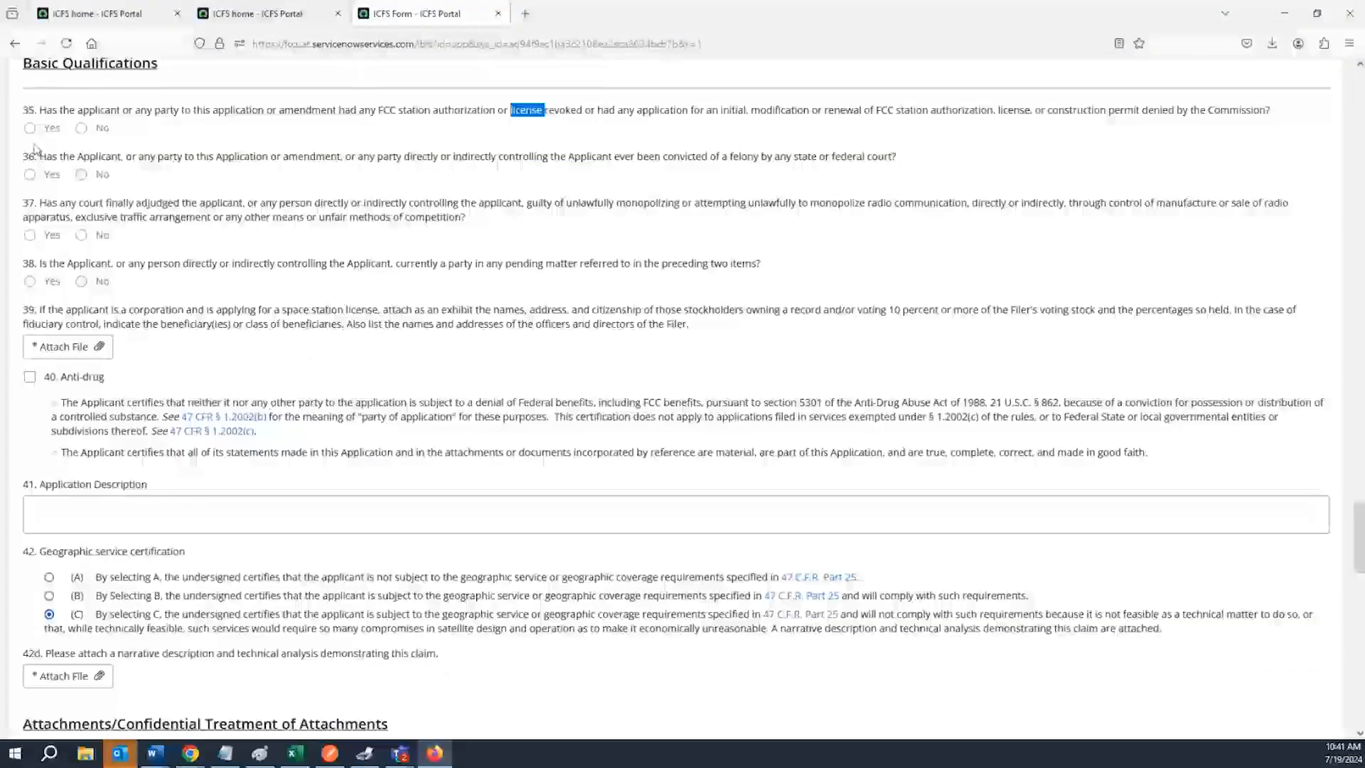
{"action": "left_click", "coordinate": [30, 128]}
{"action": "left_click", "coordinate": [29, 226]}
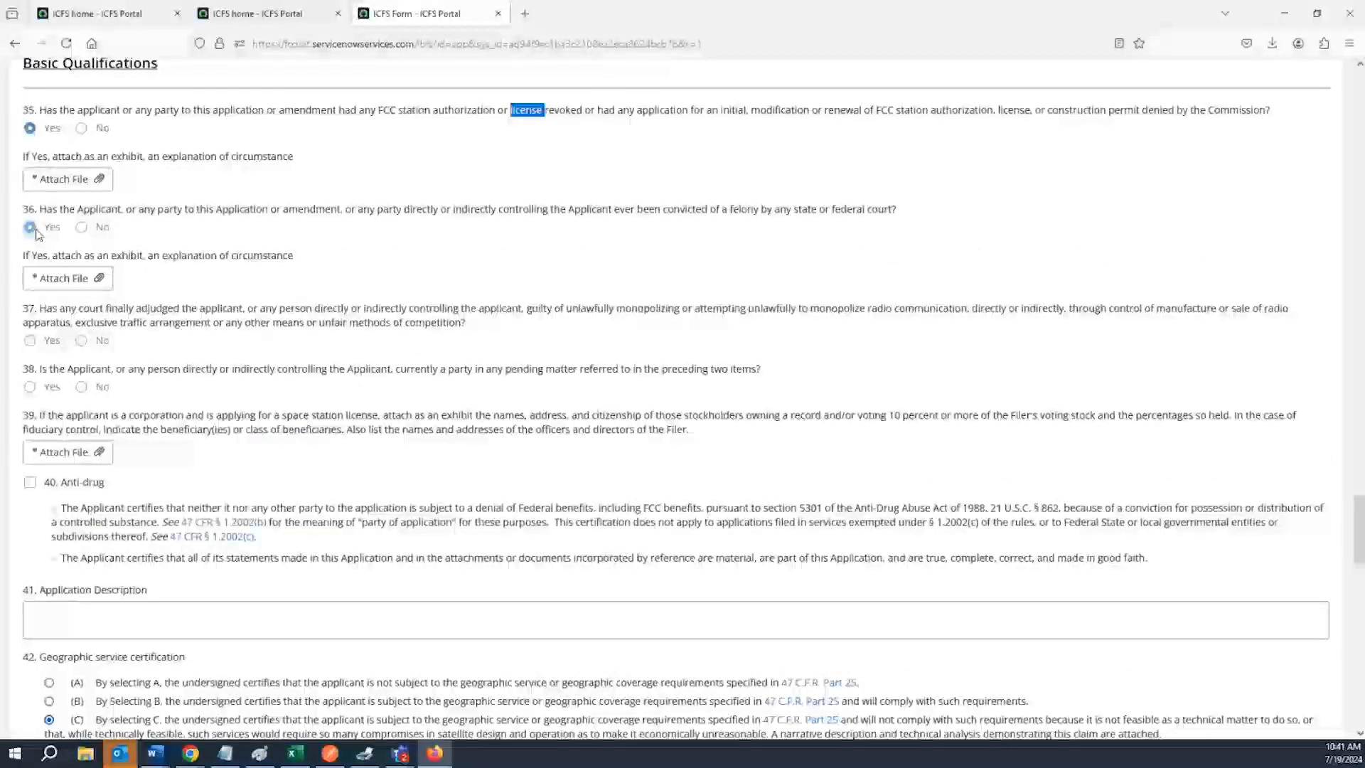
{"action": "left_click", "coordinate": [81, 227]}
{"action": "left_click", "coordinate": [81, 128]}
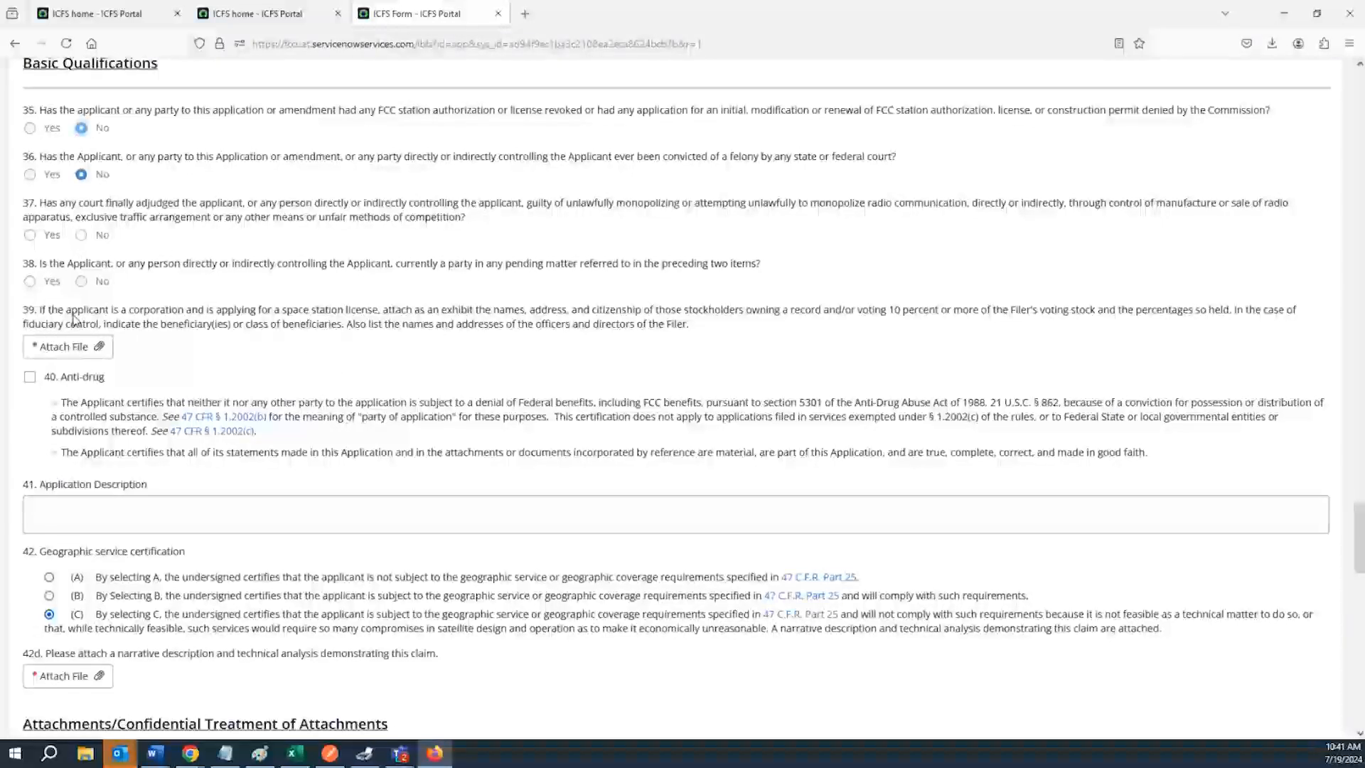
Review question 39 on stockholder exhibits and the question 40 anti-drug certification text
{"action": "left_click_drag", "start_coordinate": [40, 312], "coordinate": [1233, 327]}
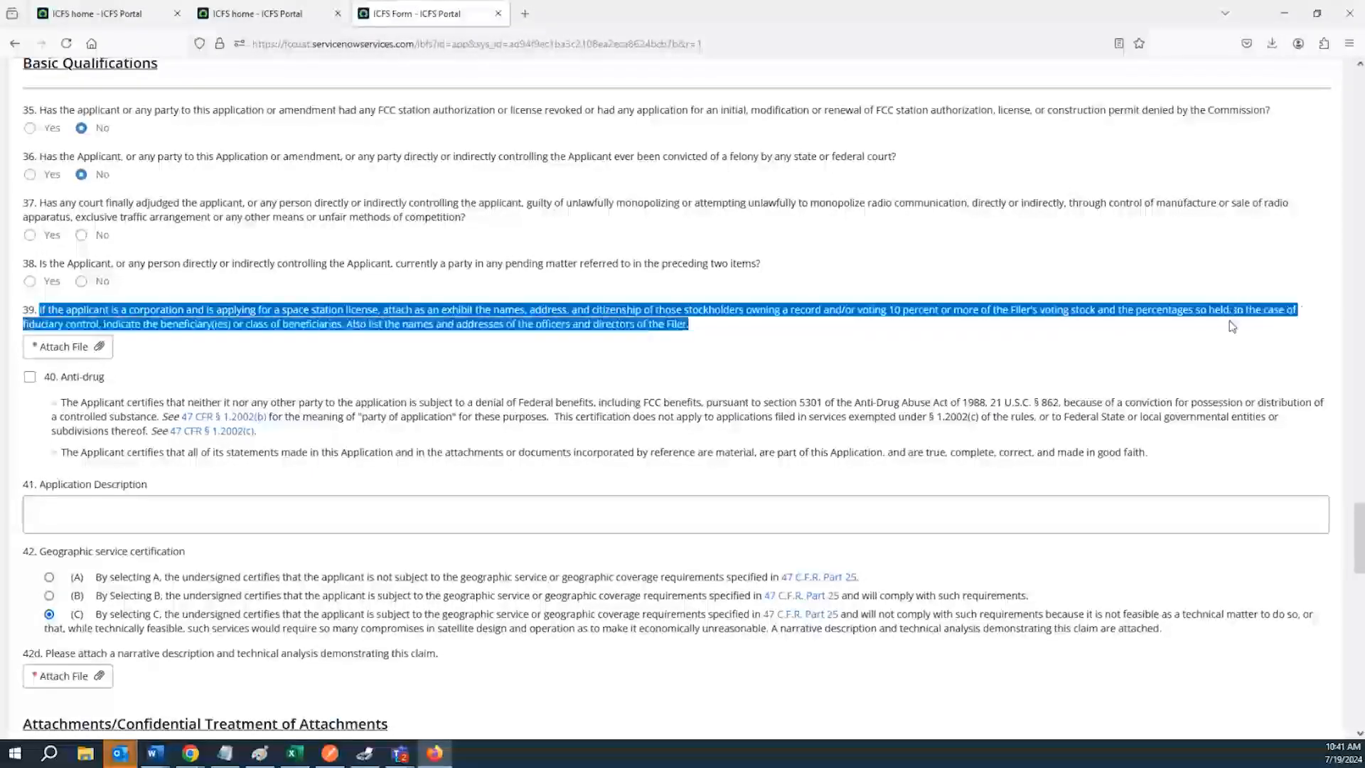
{"action": "left_click", "coordinate": [265, 360]}
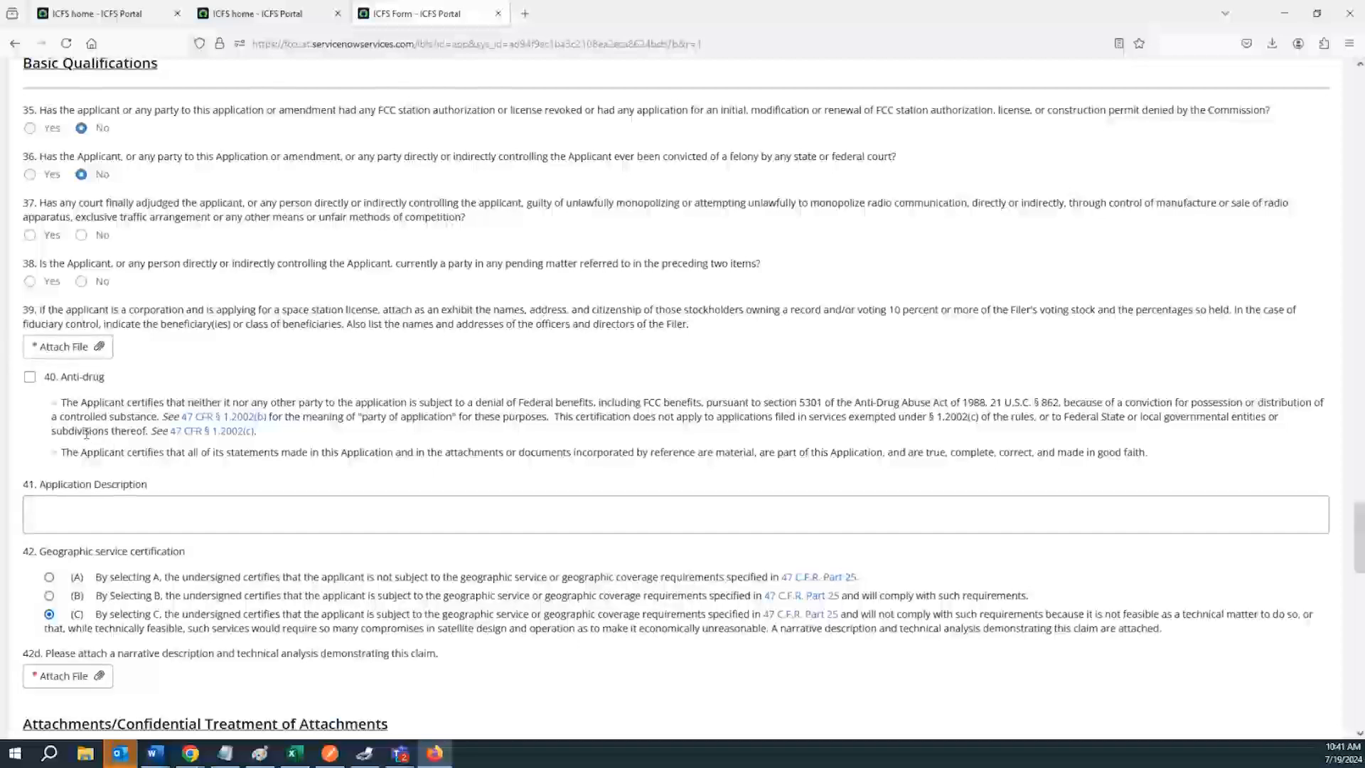
{"action": "scroll", "coordinate": [86, 433], "scroll_direction": "down", "scroll_amount": 1}
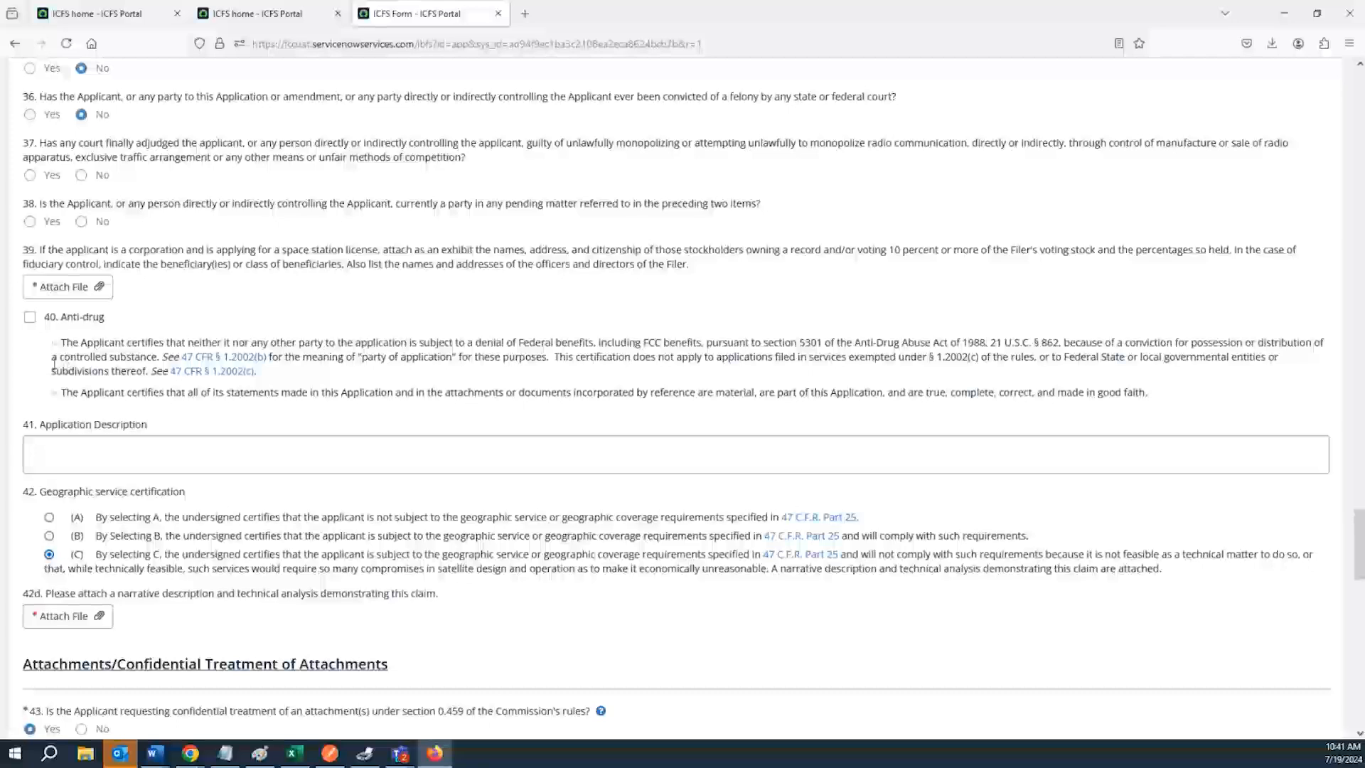
{"action": "left_click_drag", "start_coordinate": [64, 344], "coordinate": [298, 390]}
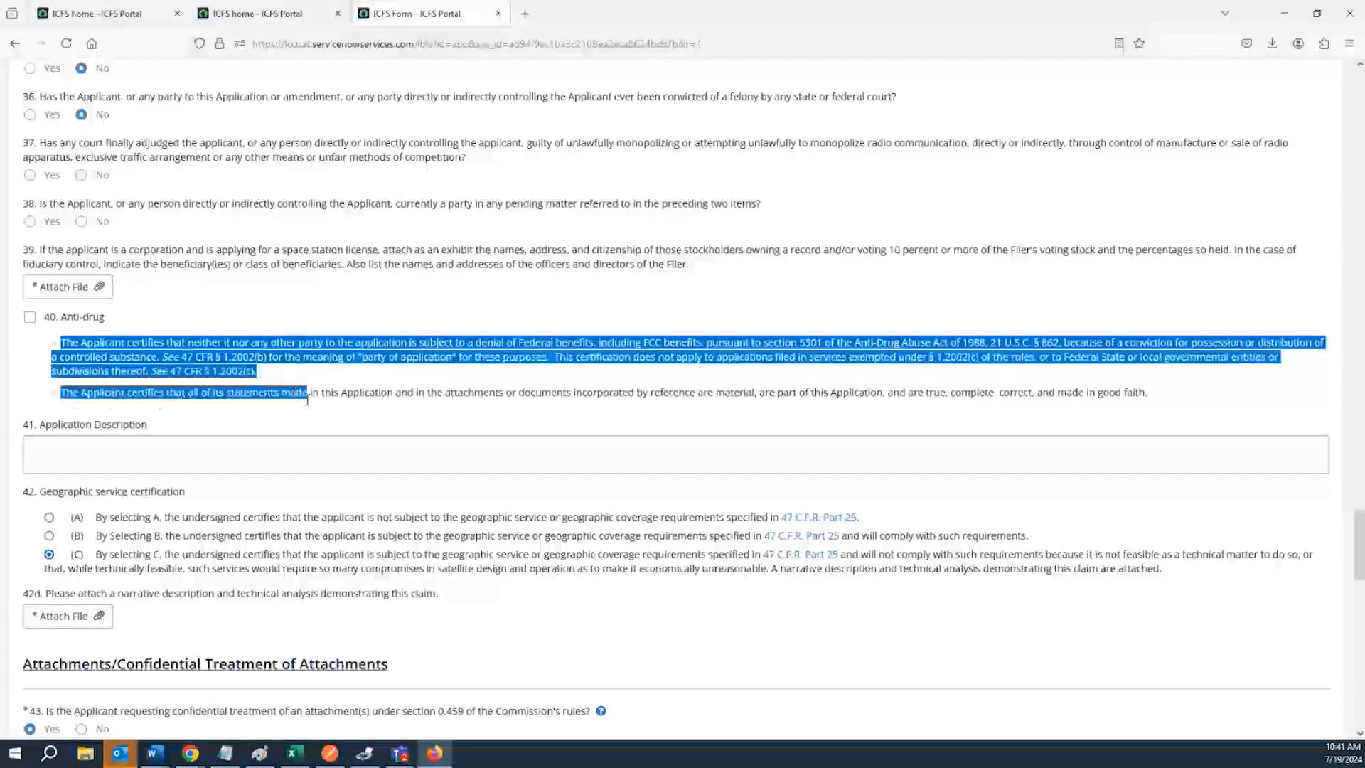
{"action": "left_click", "coordinate": [194, 389]}
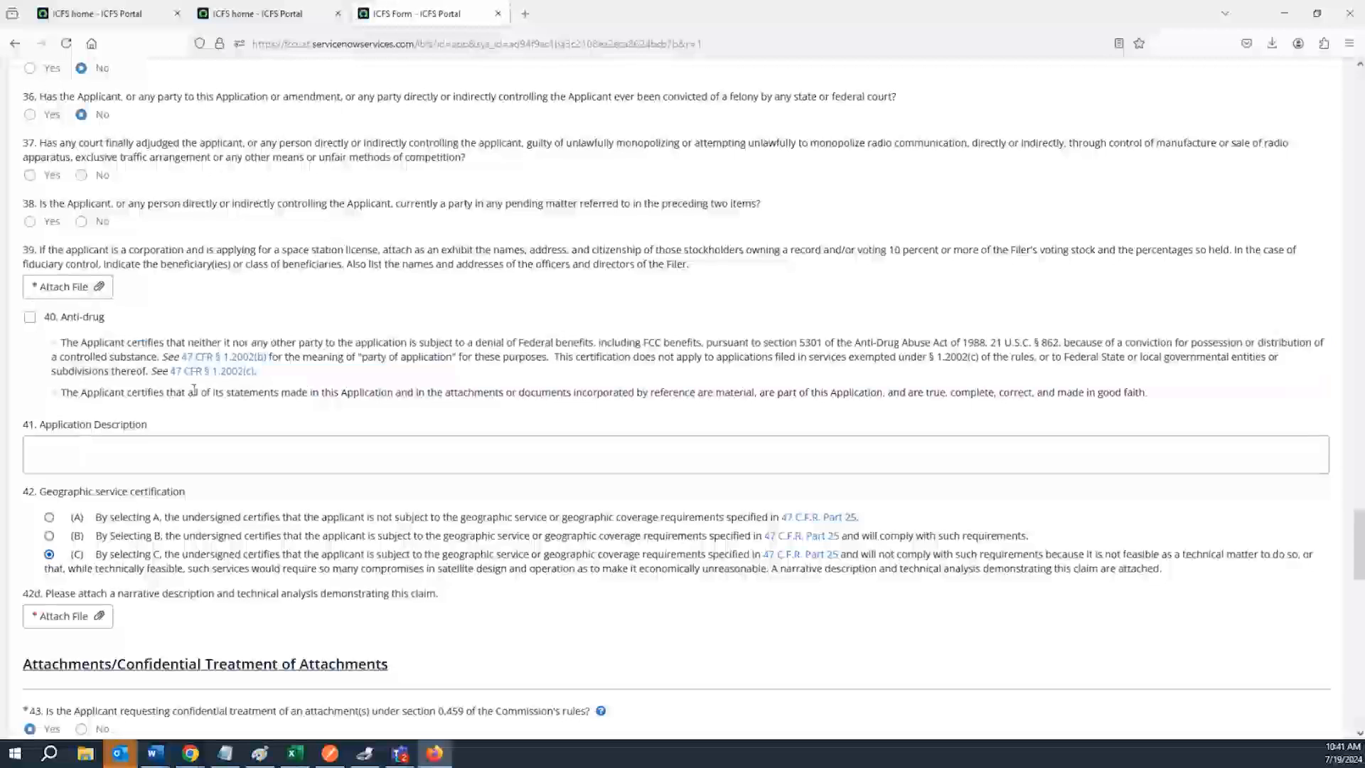
Review the geographic service certification options A, B and C under question 42 and the 42d narrative attachment
{"action": "scroll", "coordinate": [193, 390], "scroll_direction": "down", "scroll_amount": 3}
{"action": "left_click", "coordinate": [102, 274]}
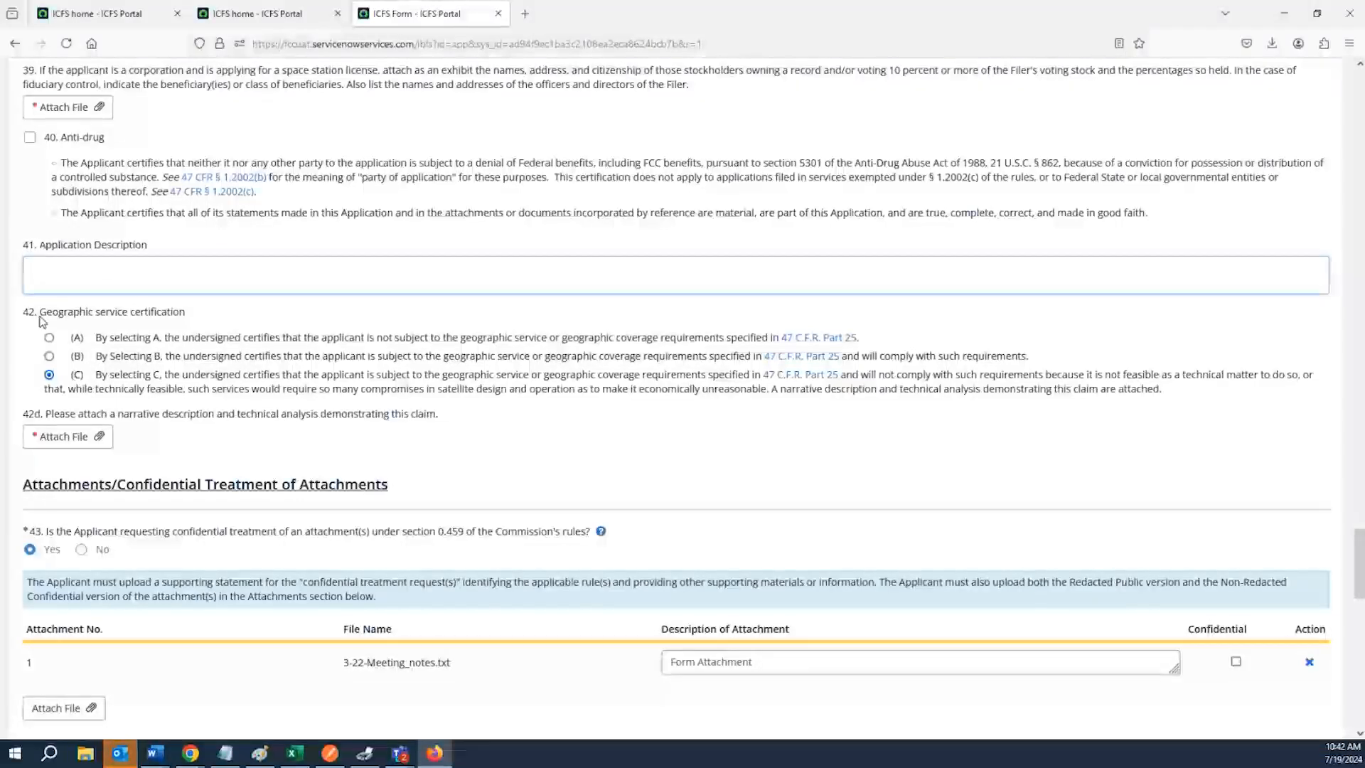
{"action": "left_click_drag", "start_coordinate": [45, 314], "coordinate": [192, 329]}
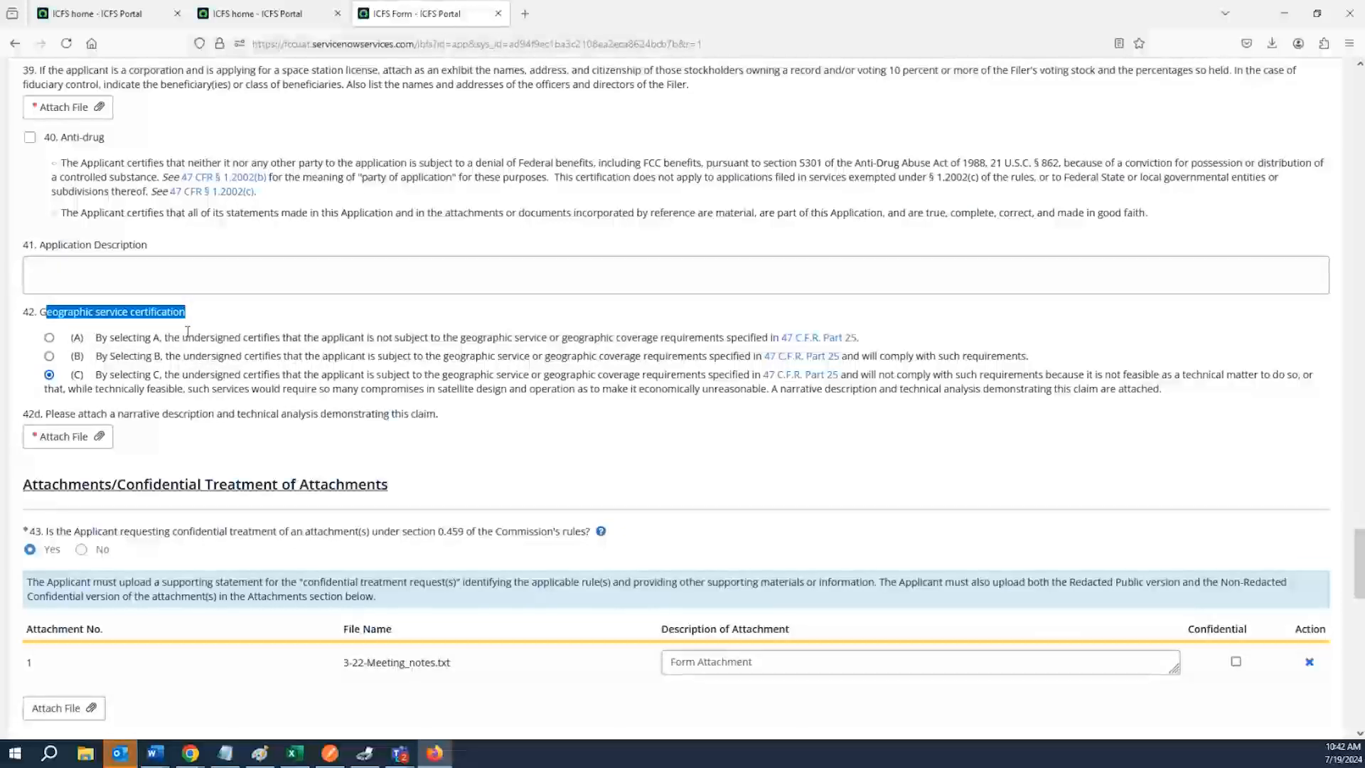
{"action": "left_click", "coordinate": [96, 340]}
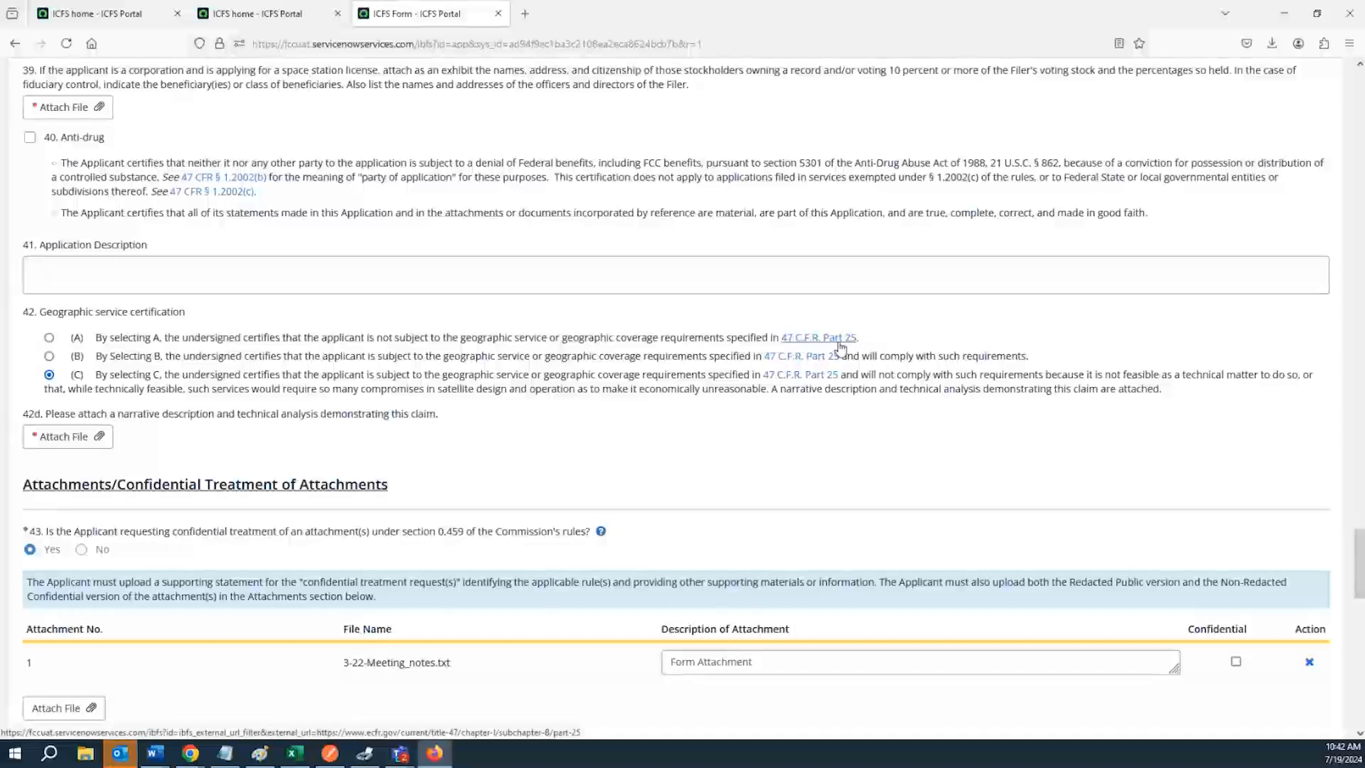
{"action": "double_click", "coordinate": [147, 357]}
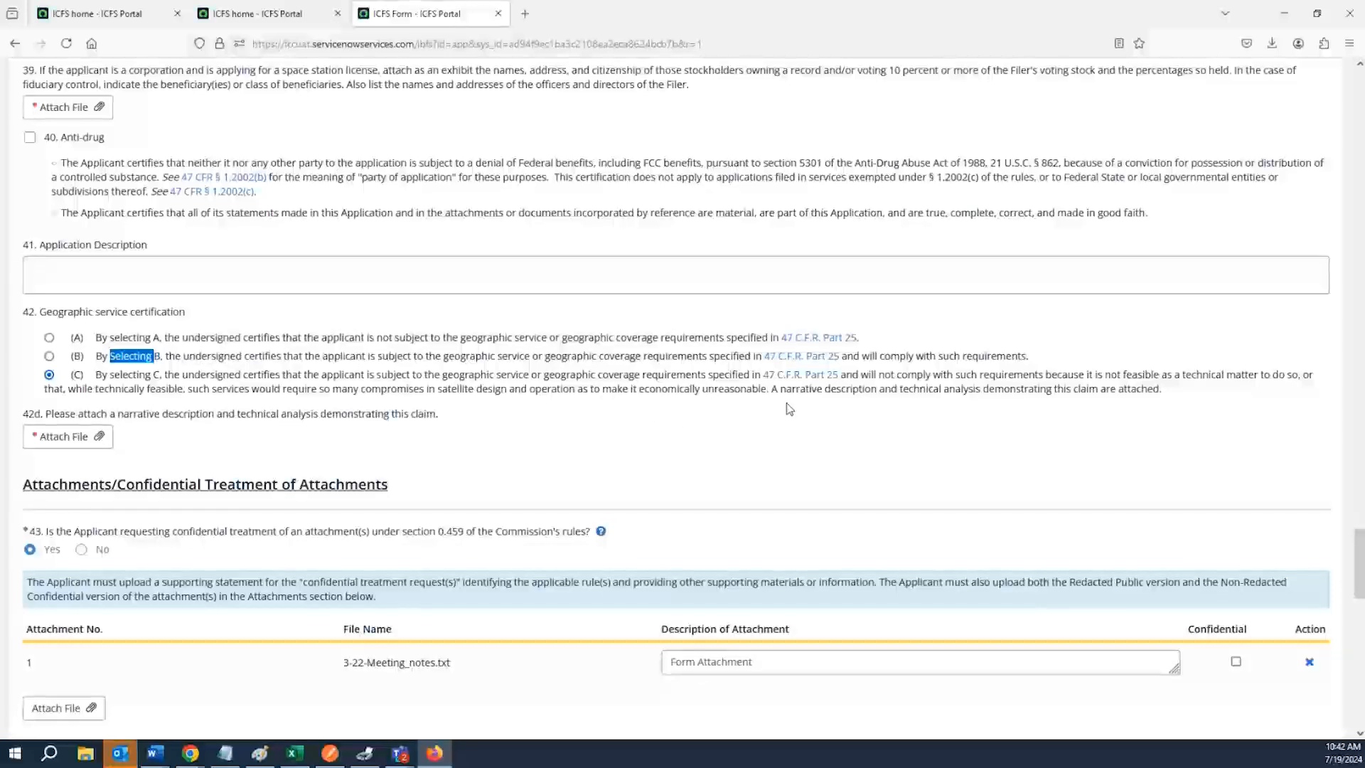
{"action": "left_click_drag", "start_coordinate": [842, 355], "coordinate": [1044, 358]}
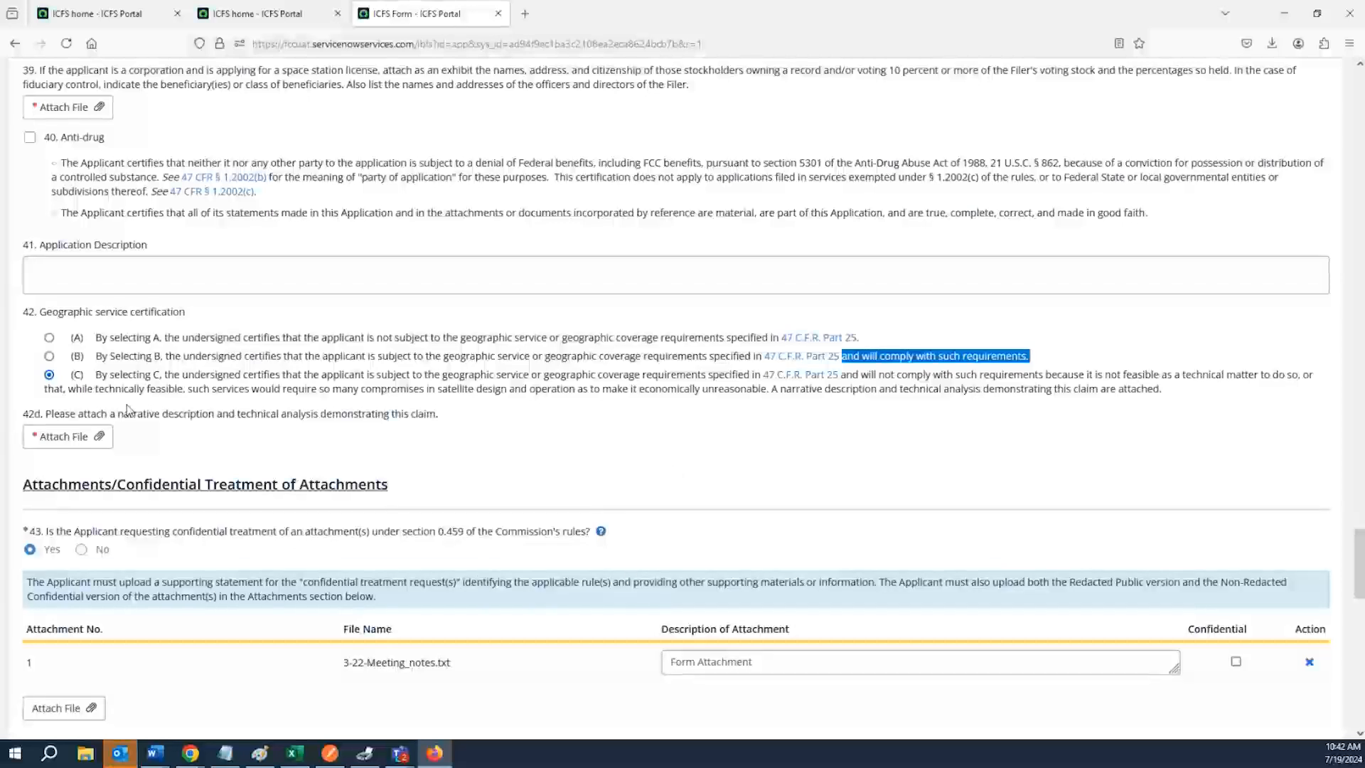
{"action": "left_click_drag", "start_coordinate": [98, 377], "coordinate": [168, 380]}
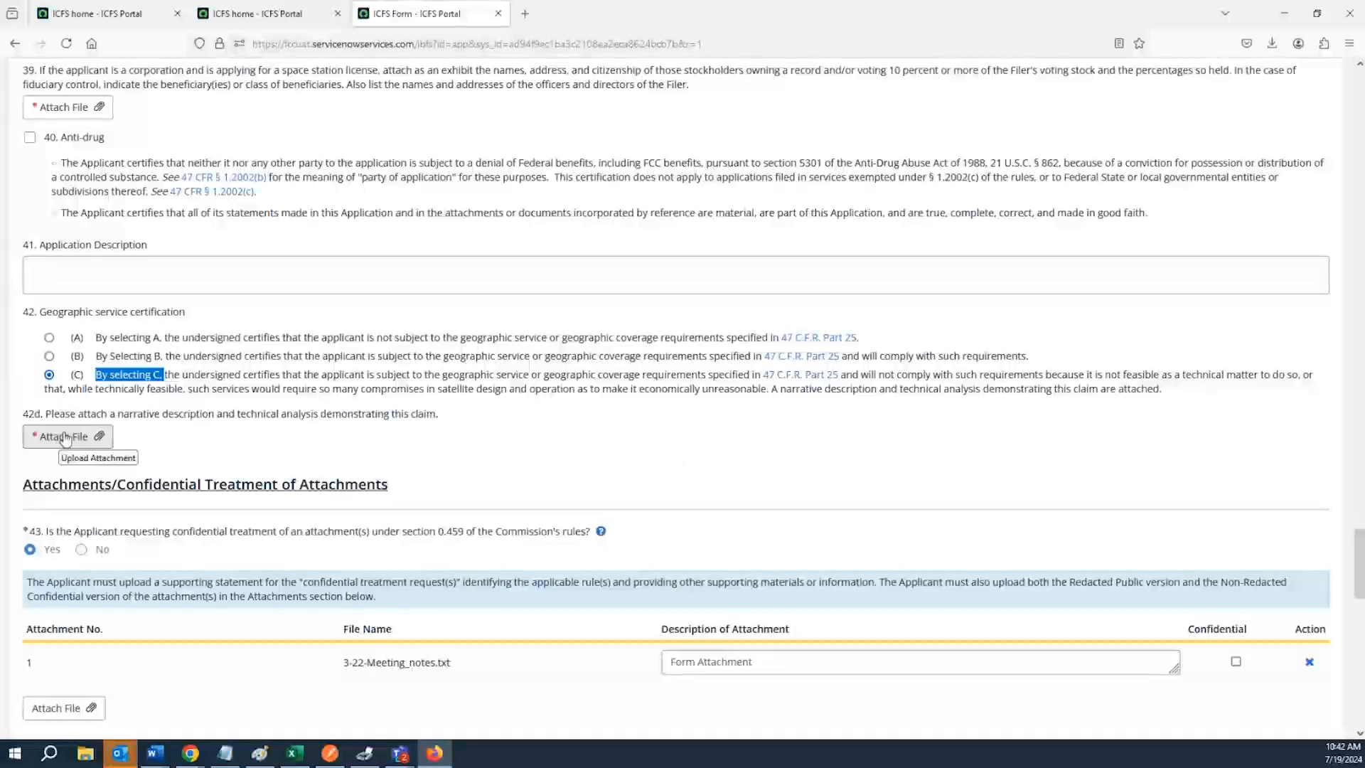
{"action": "left_click_drag", "start_coordinate": [183, 413], "coordinate": [437, 421]}
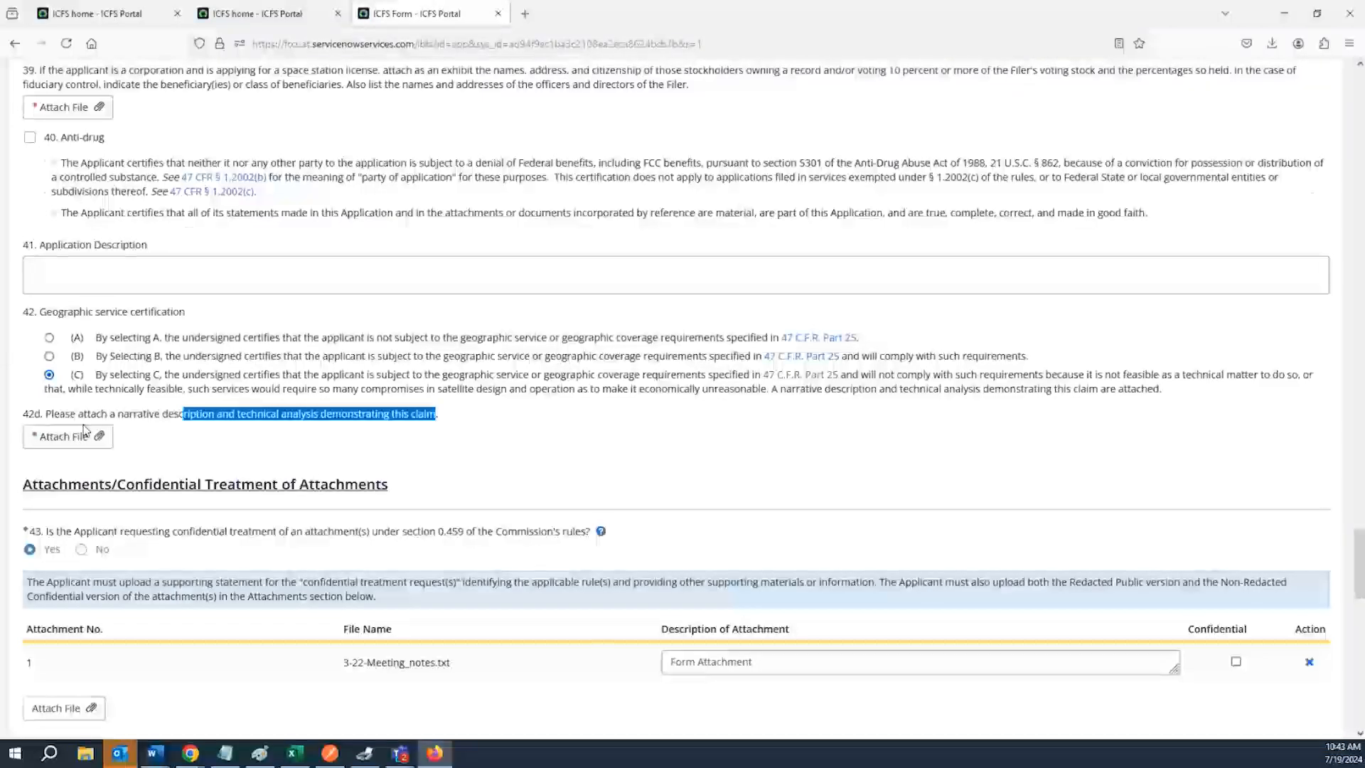
Keep confidential treatment at Yes for question 43 and mark the attached meeting notes file as confidential
{"action": "scroll", "coordinate": [86, 440], "scroll_direction": "down", "scroll_amount": 3}
{"action": "scroll", "coordinate": [100, 425], "scroll_direction": "down", "scroll_amount": 1}
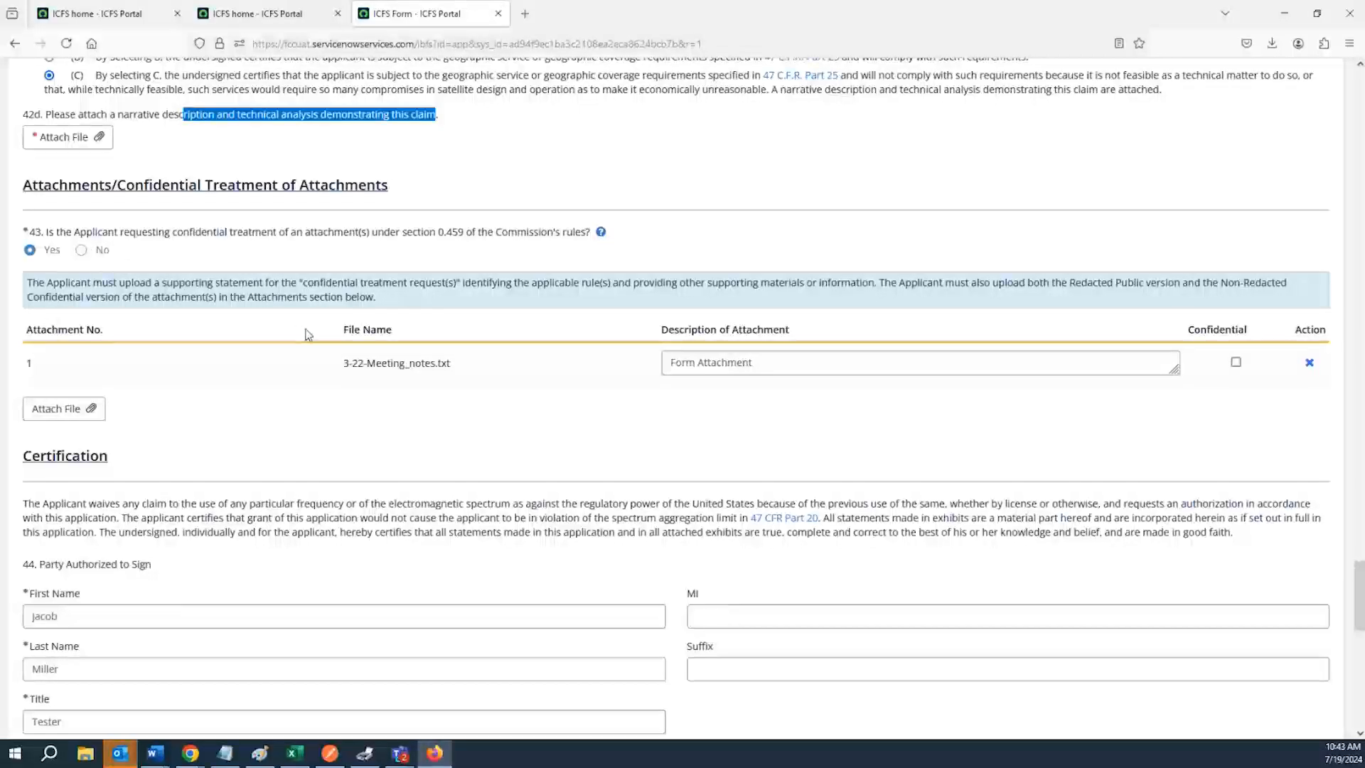
{"action": "left_click", "coordinate": [81, 251]}
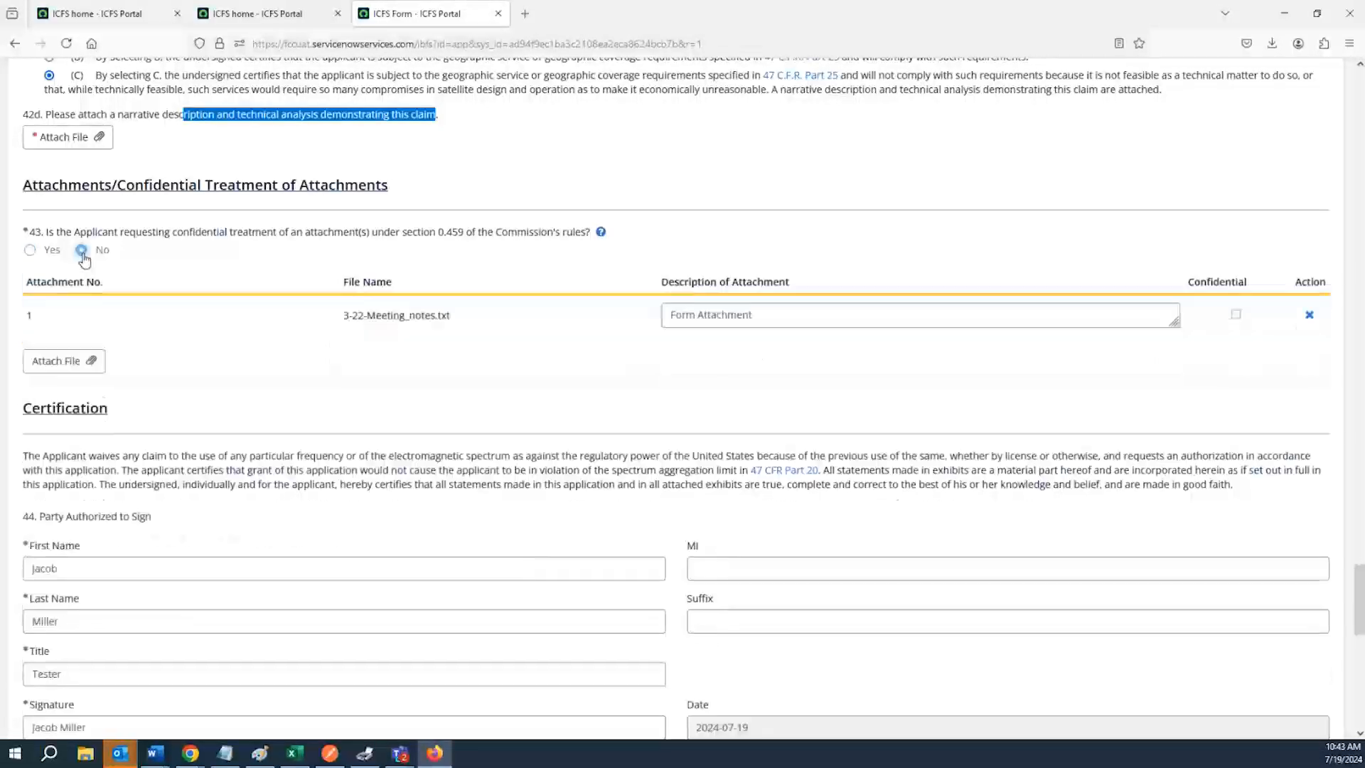
{"action": "left_click", "coordinate": [29, 250]}
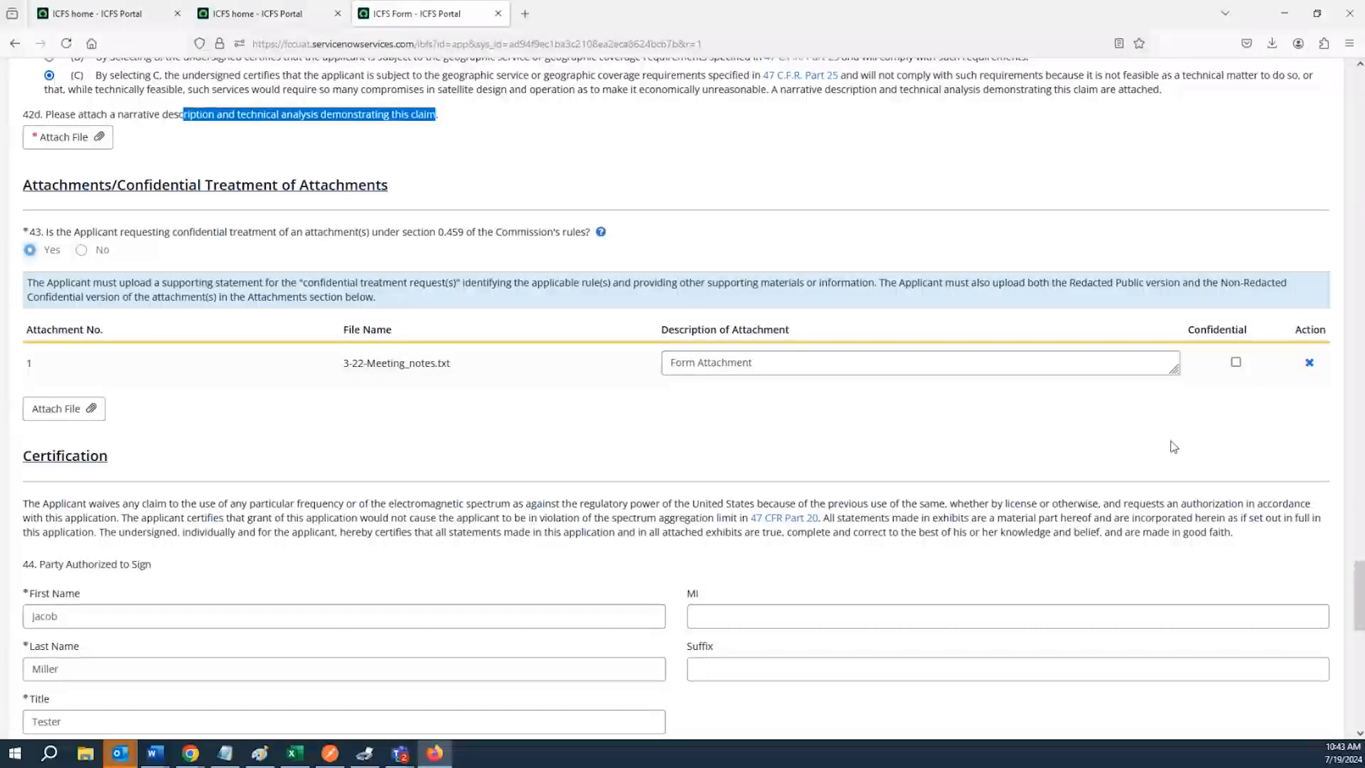
{"action": "left_click", "coordinate": [79, 256]}
{"action": "left_click", "coordinate": [81, 251]}
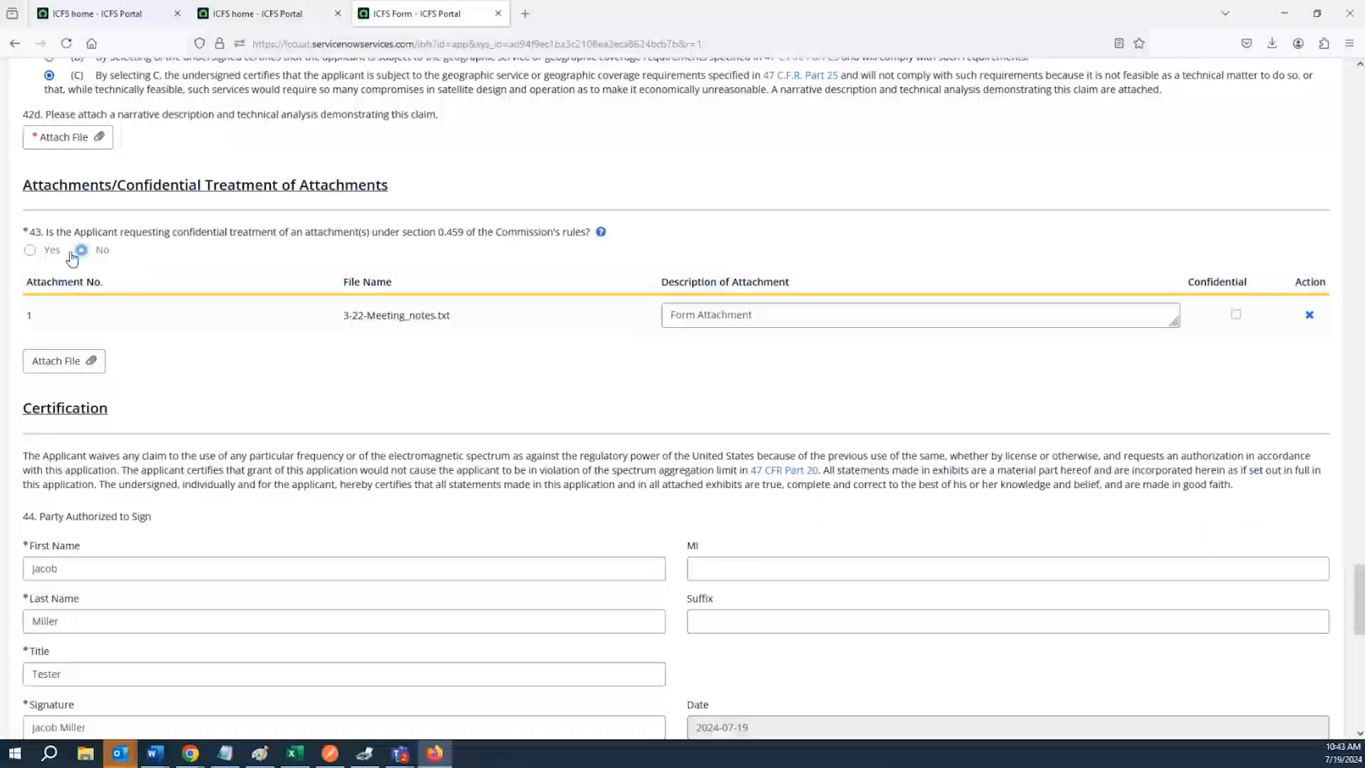
{"action": "left_click", "coordinate": [28, 252]}
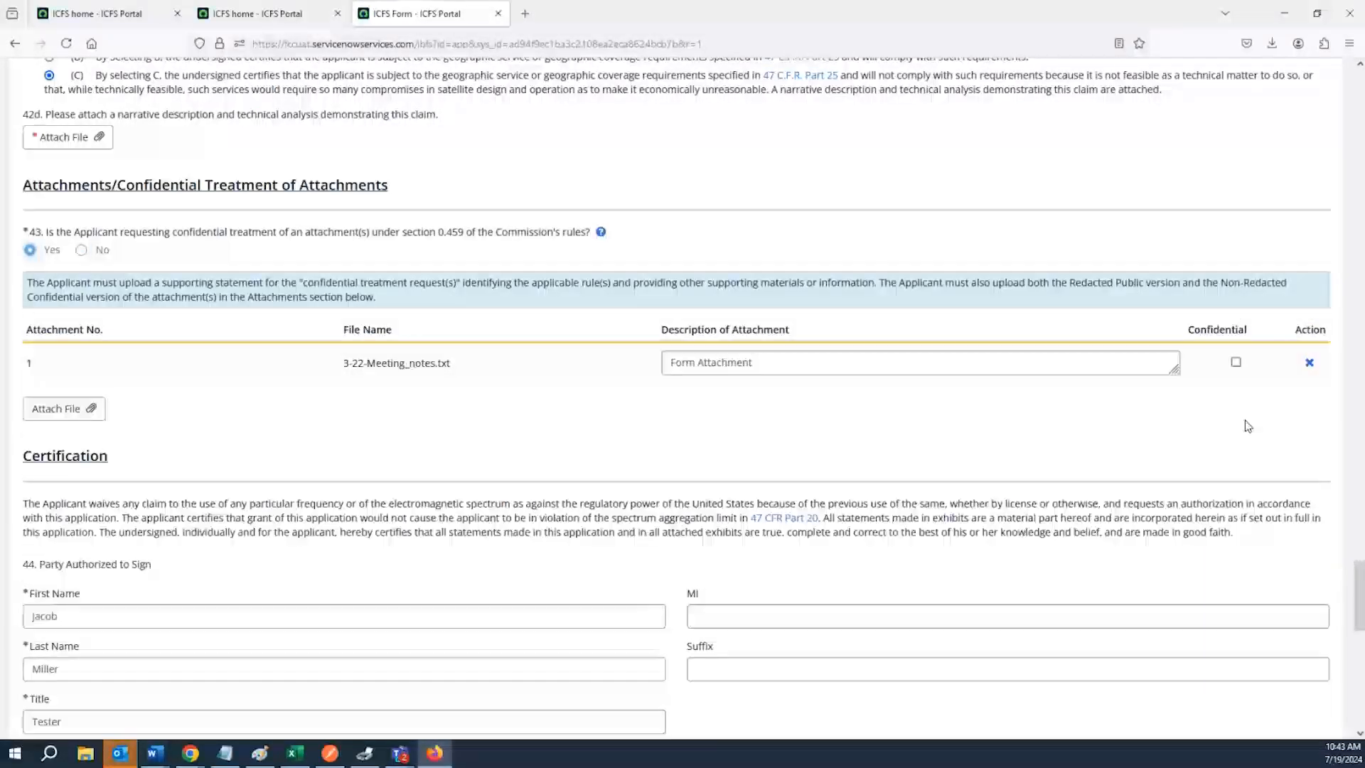
{"action": "left_click", "coordinate": [1236, 364]}
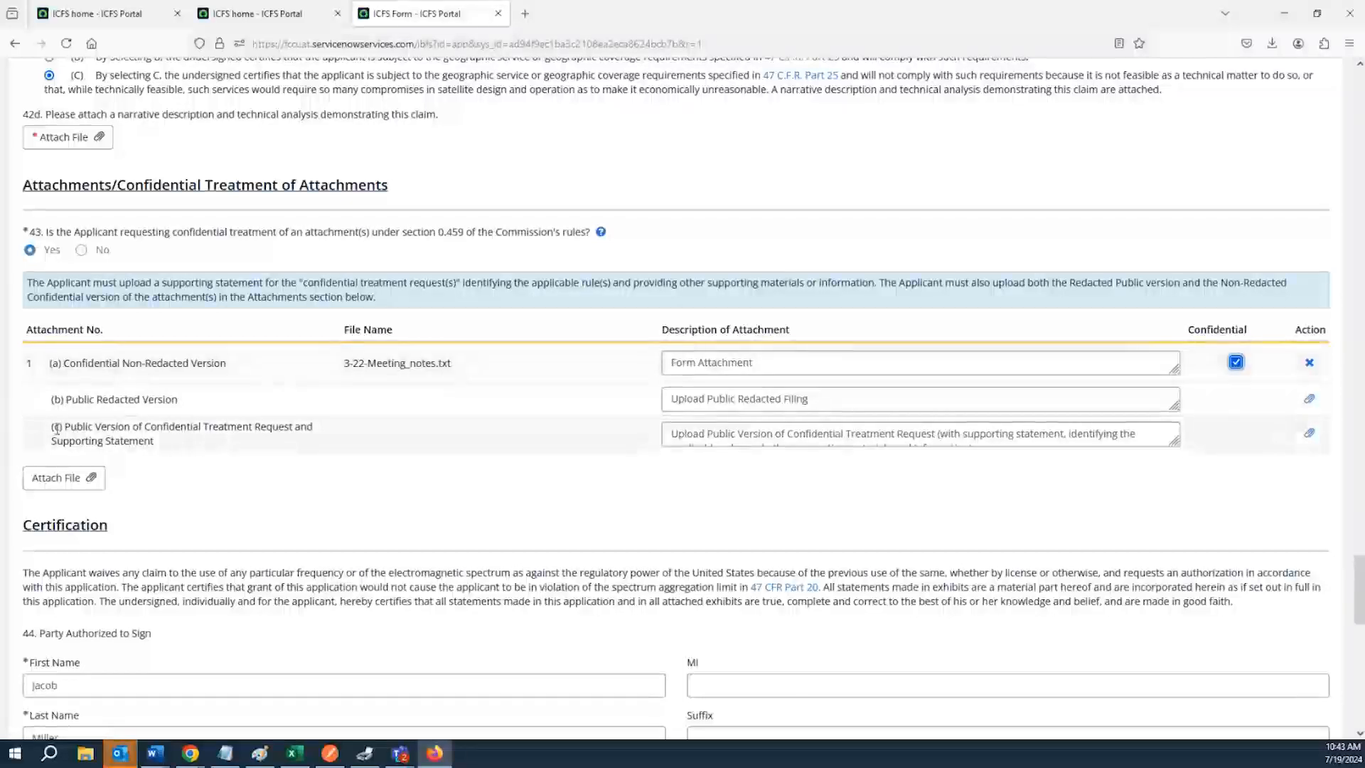
Review the added redacted and public version attachment rows and the Certification statement
{"action": "left_click_drag", "start_coordinate": [54, 427], "coordinate": [327, 441]}
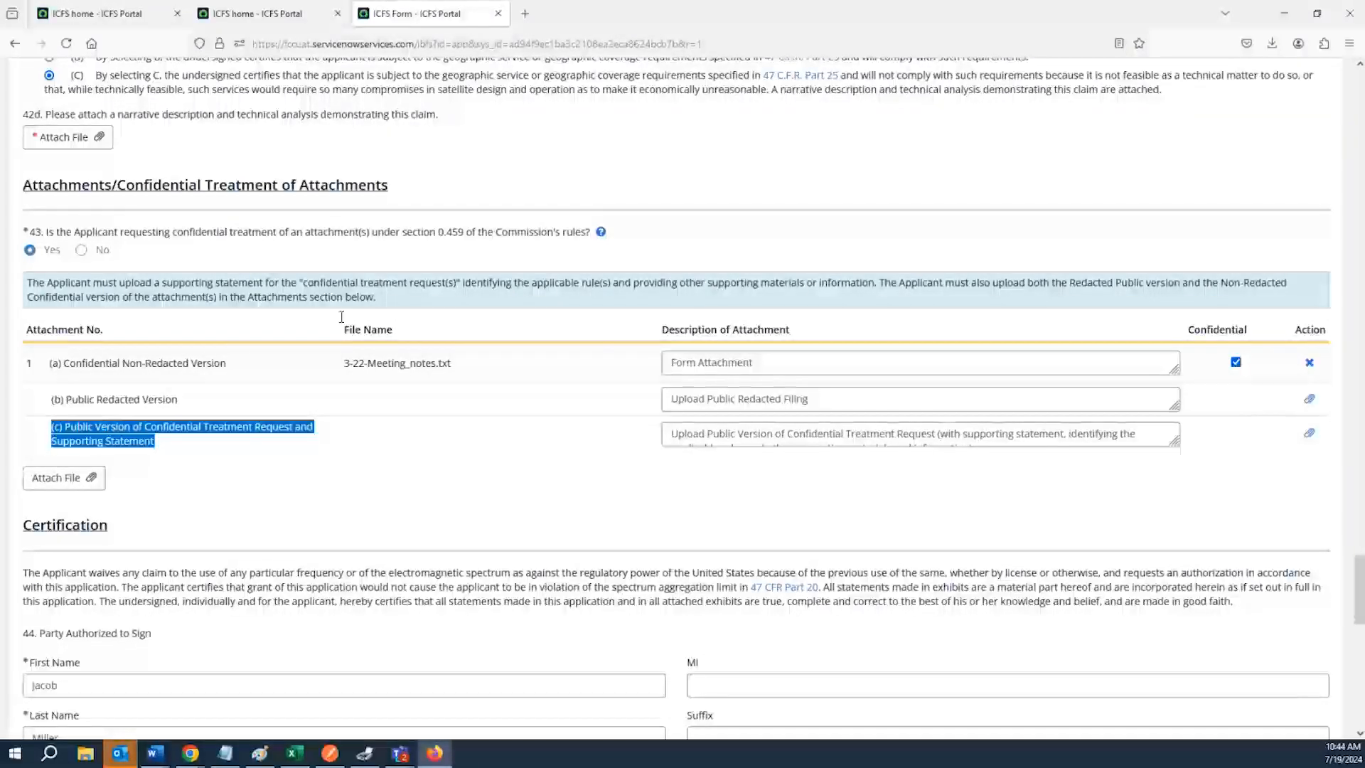
{"action": "scroll", "coordinate": [317, 308], "scroll_direction": "down", "scroll_amount": 4}
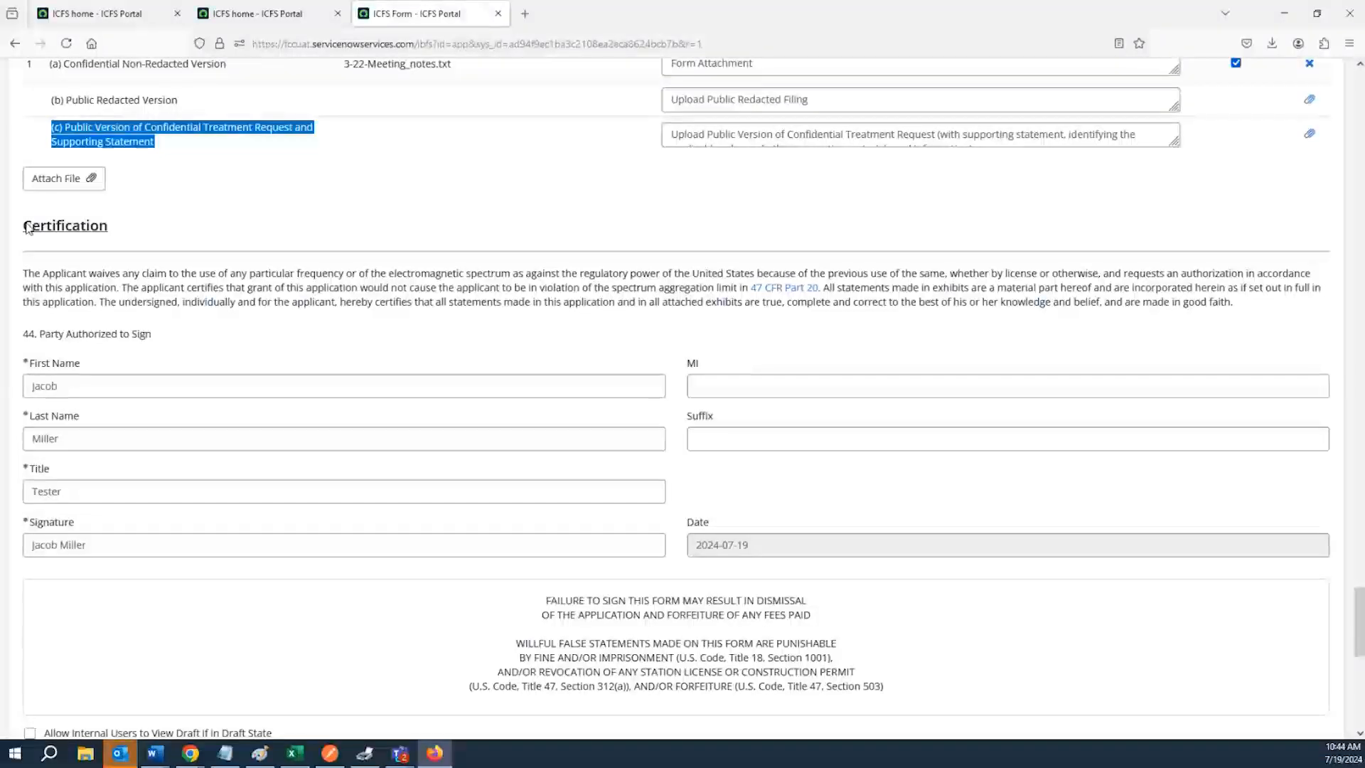
{"action": "left_click_drag", "start_coordinate": [23, 226], "coordinate": [118, 243]}
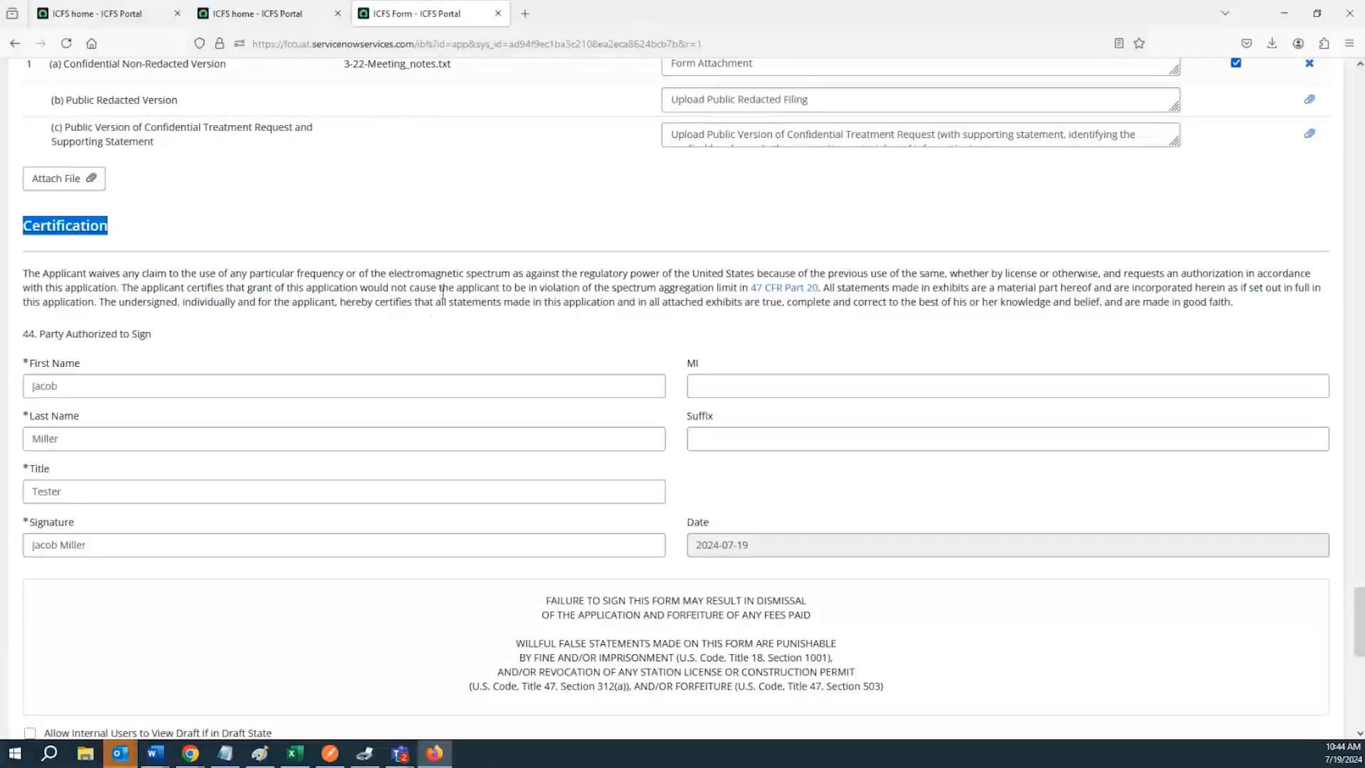
{"action": "double_click", "coordinate": [442, 301]}
{"action": "left_click", "coordinate": [441, 302]}
{"action": "left_click", "coordinate": [441, 301]}
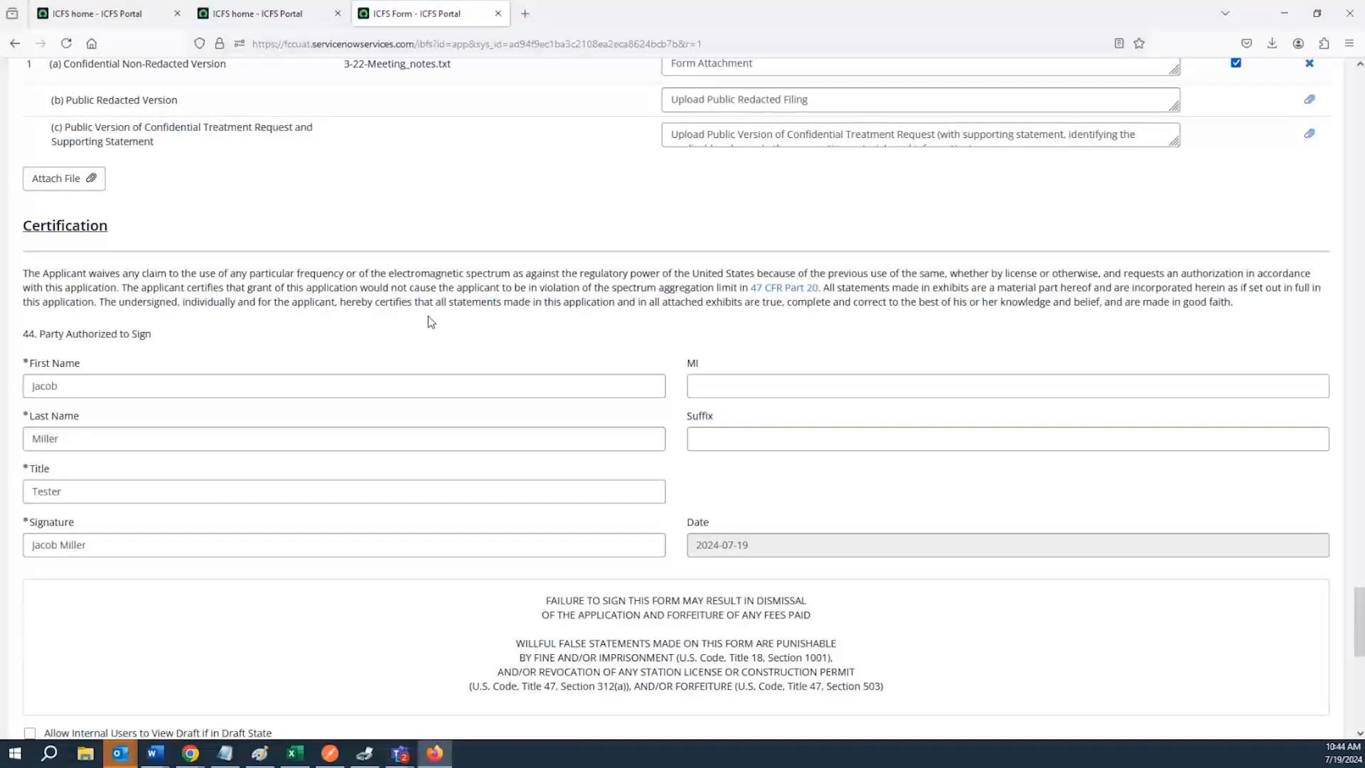
Review the question 44 signer fields: first name, last name, title and signature
{"action": "scroll", "coordinate": [428, 317], "scroll_direction": "down", "scroll_amount": 2}
{"action": "double_click", "coordinate": [85, 264]}
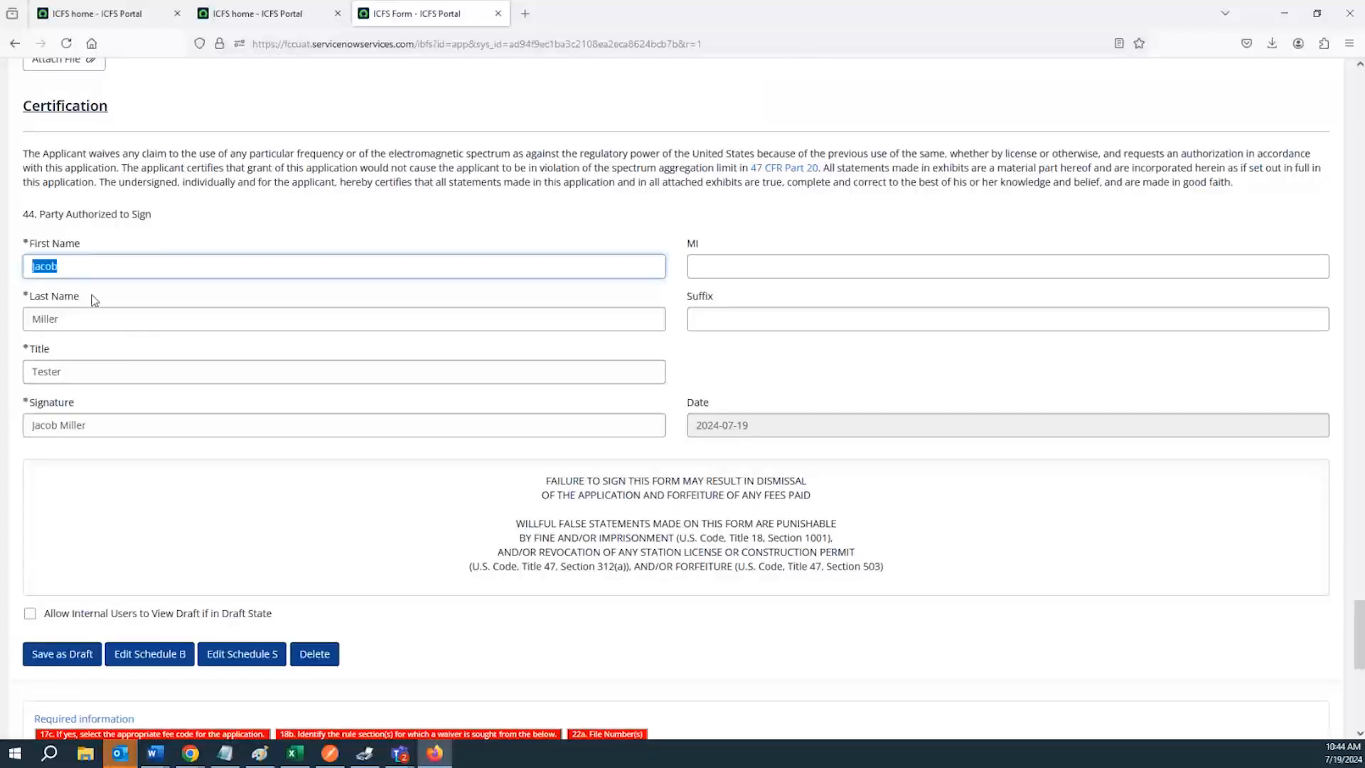
{"action": "double_click", "coordinate": [103, 317]}
{"action": "double_click", "coordinate": [107, 372]}
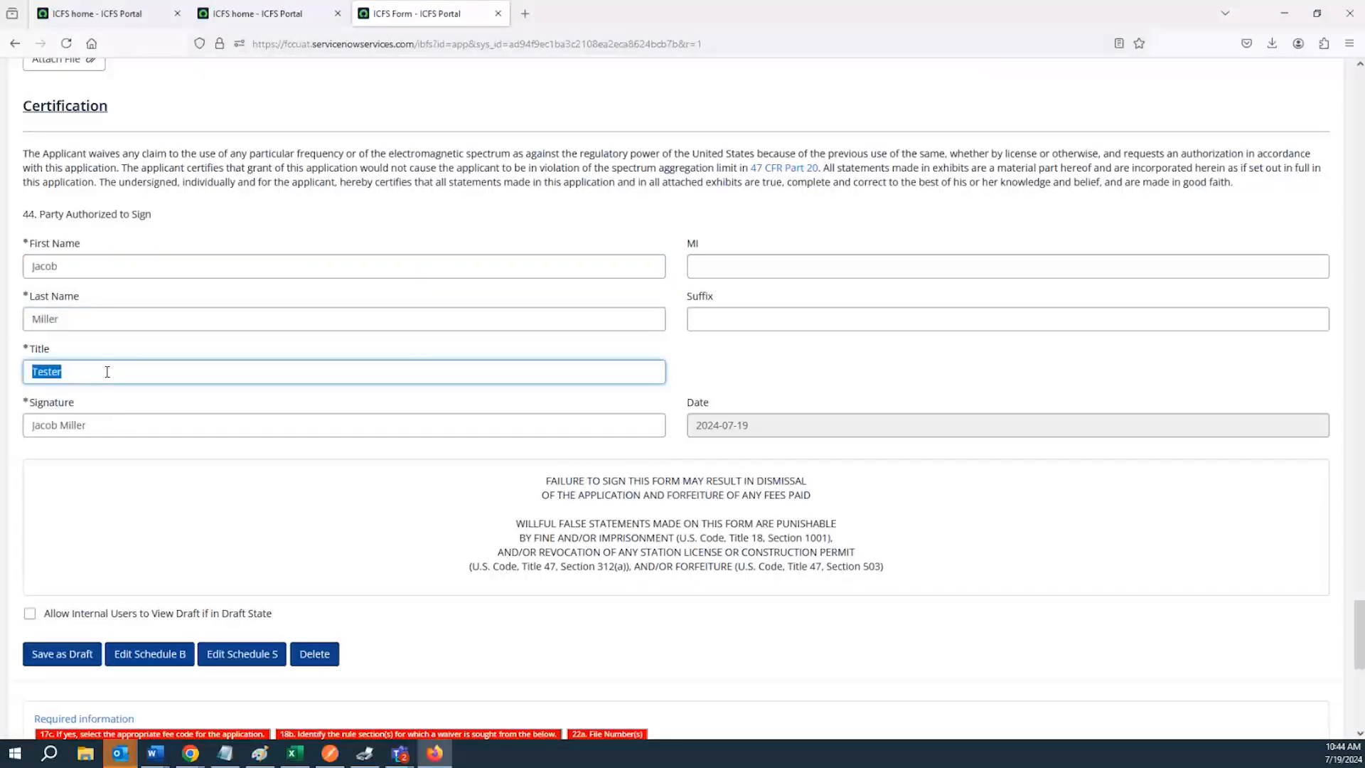
{"action": "triple_click", "coordinate": [121, 423]}
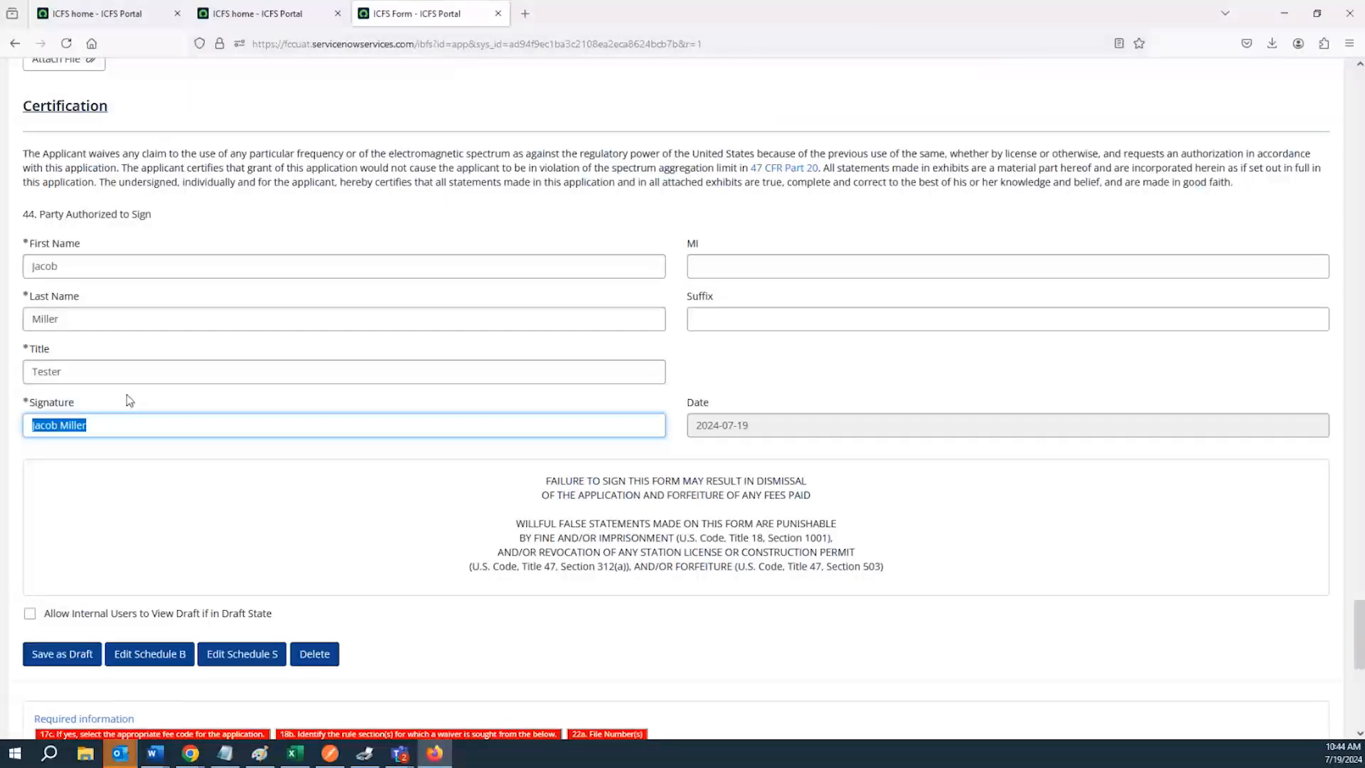
{"action": "scroll", "coordinate": [124, 398], "scroll_direction": "down", "scroll_amount": 2}
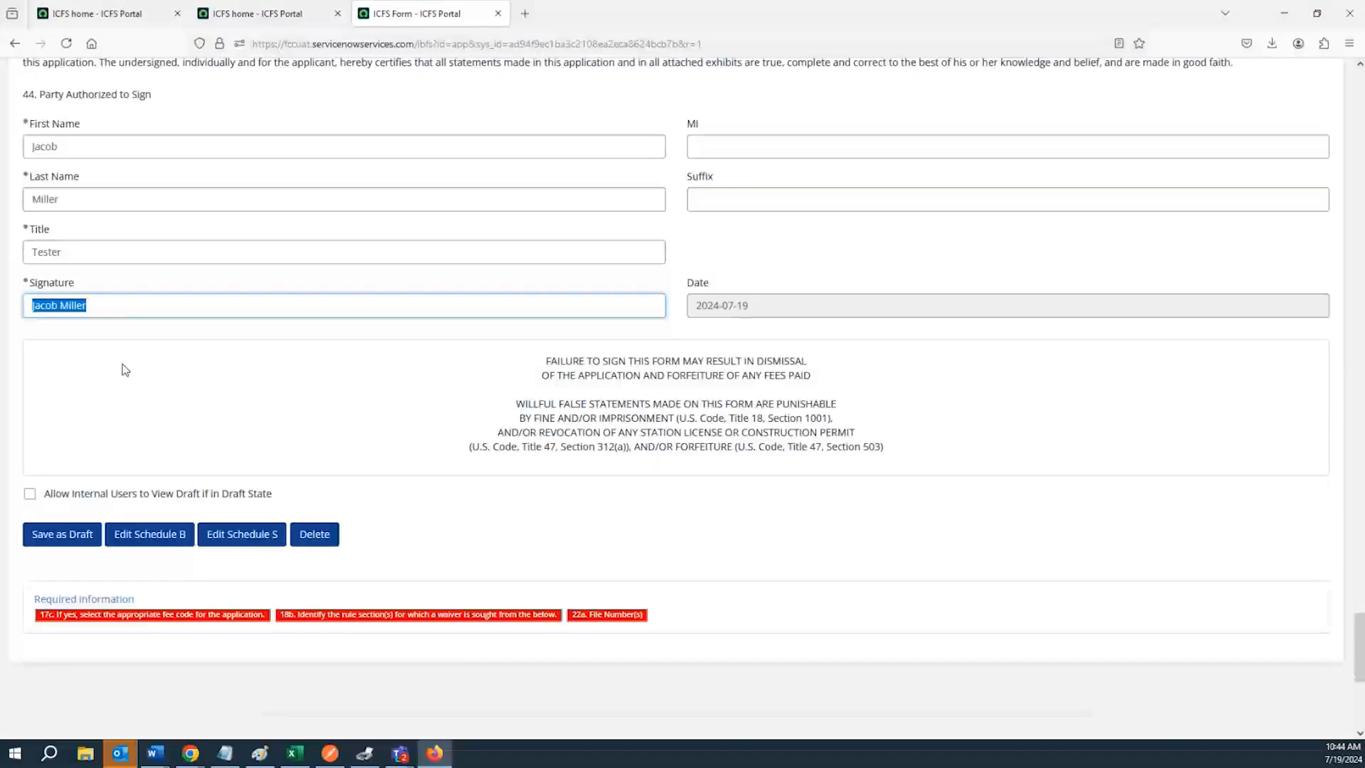
{"action": "left_click", "coordinate": [121, 311]}
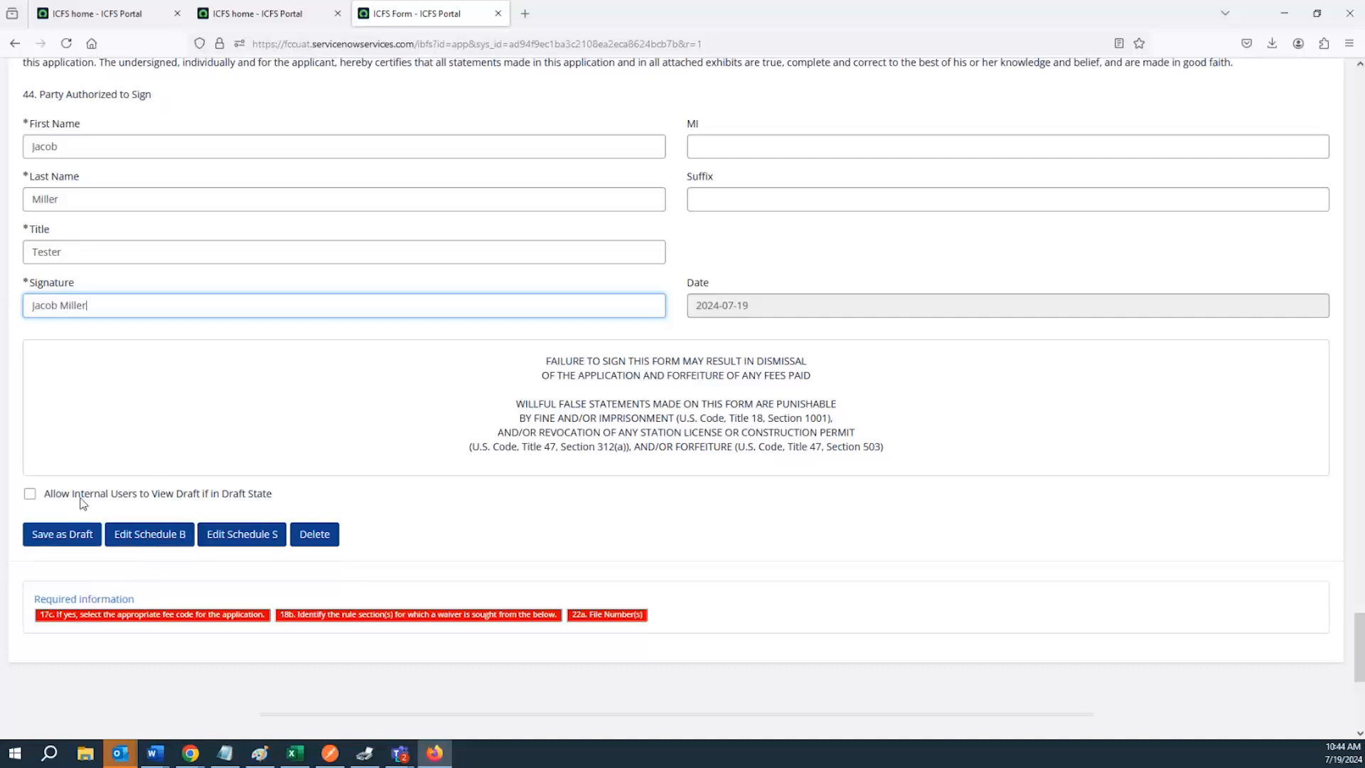
{"action": "double_click", "coordinate": [98, 306]}
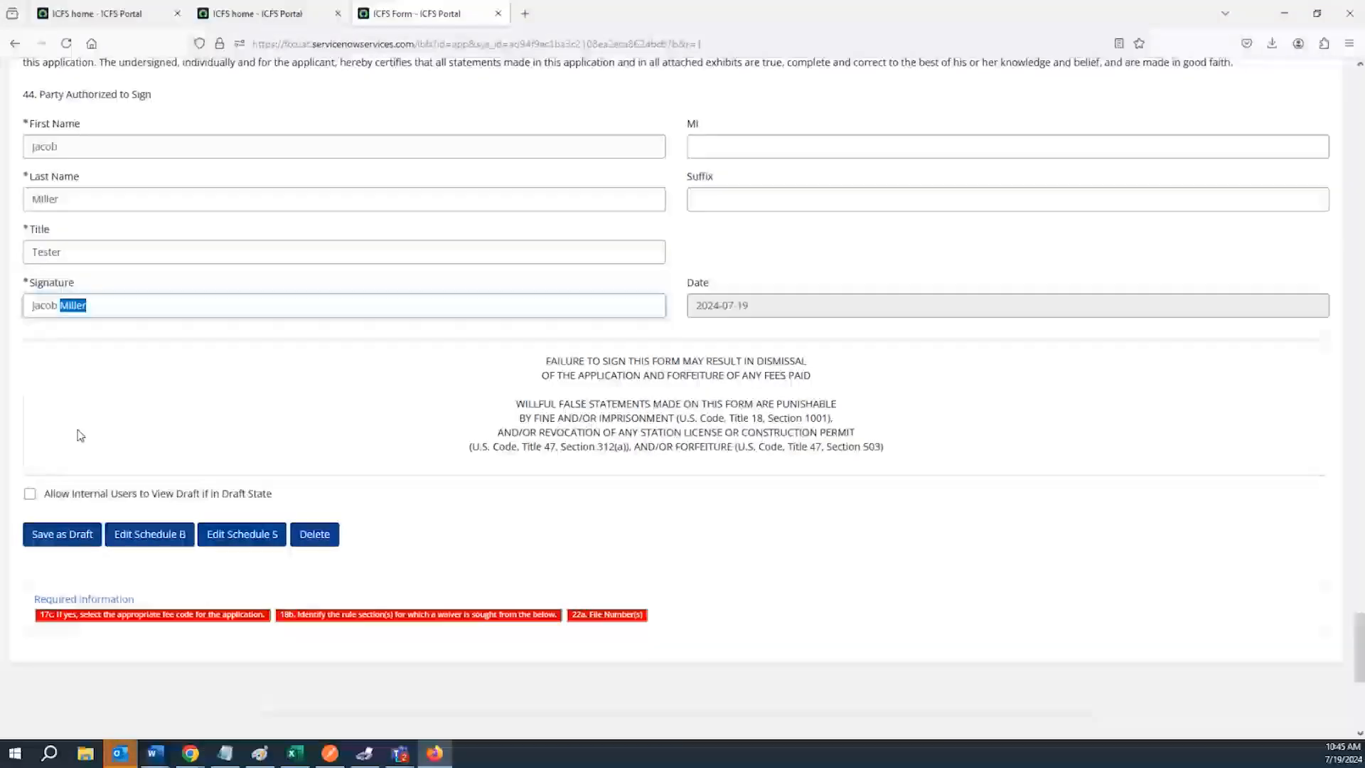
{"action": "scroll", "coordinate": [81, 435], "scroll_direction": "up", "scroll_amount": 5}
{"action": "scroll", "coordinate": [95, 435], "scroll_direction": "up", "scroll_amount": 10}
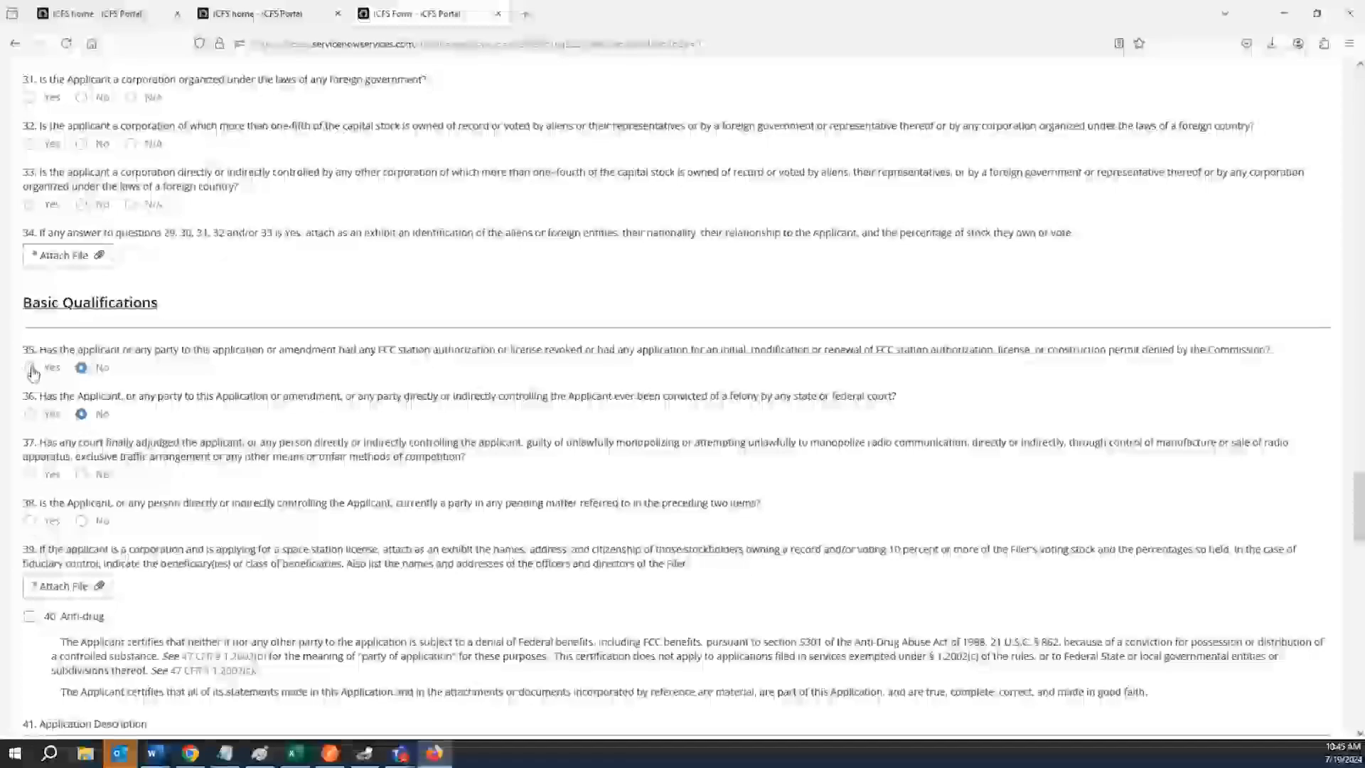
{"action": "scroll", "coordinate": [65, 426], "scroll_direction": "down", "scroll_amount": 6}
{"action": "scroll", "coordinate": [64, 426], "scroll_direction": "down", "scroll_amount": 9}
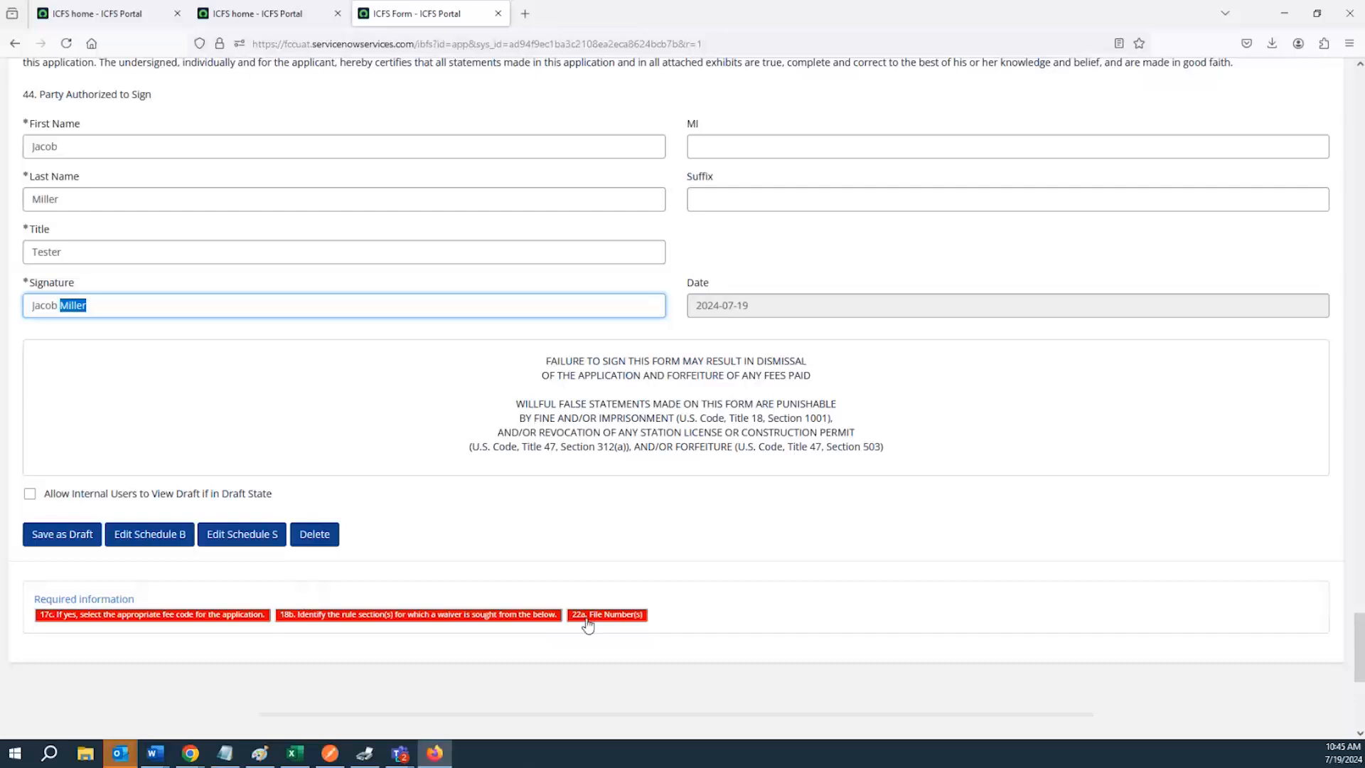
Jump to the missing 17c fee code and set it to BAX
{"action": "left_click", "coordinate": [207, 616]}
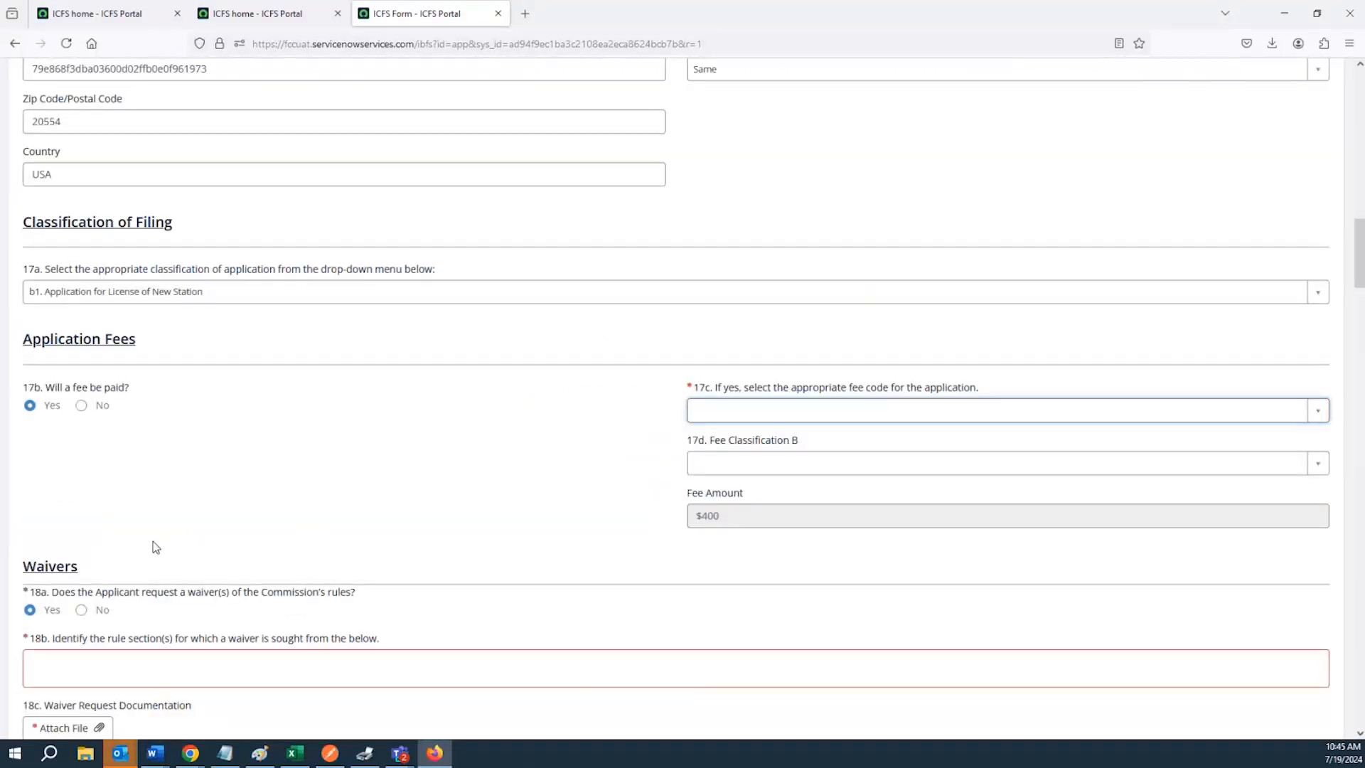
{"action": "left_click", "coordinate": [749, 416]}
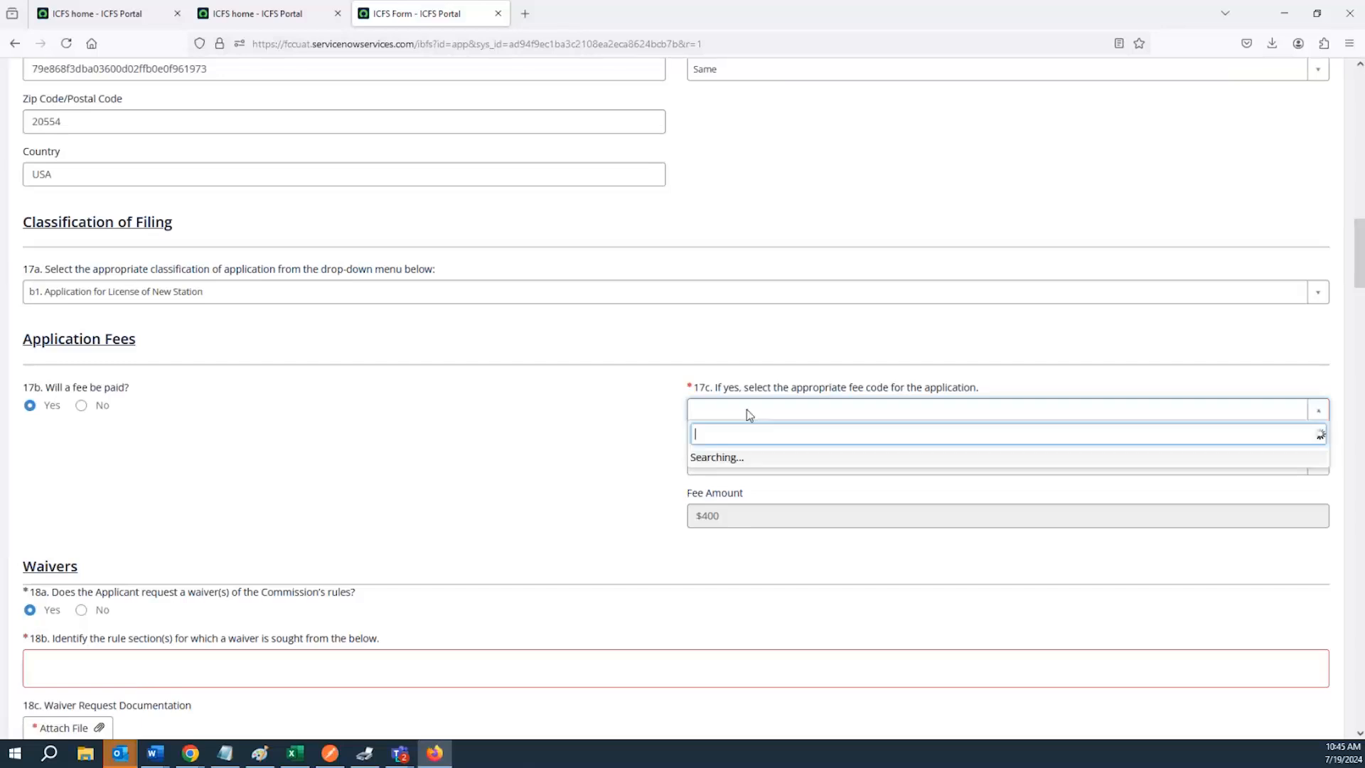
{"action": "left_click", "coordinate": [737, 483]}
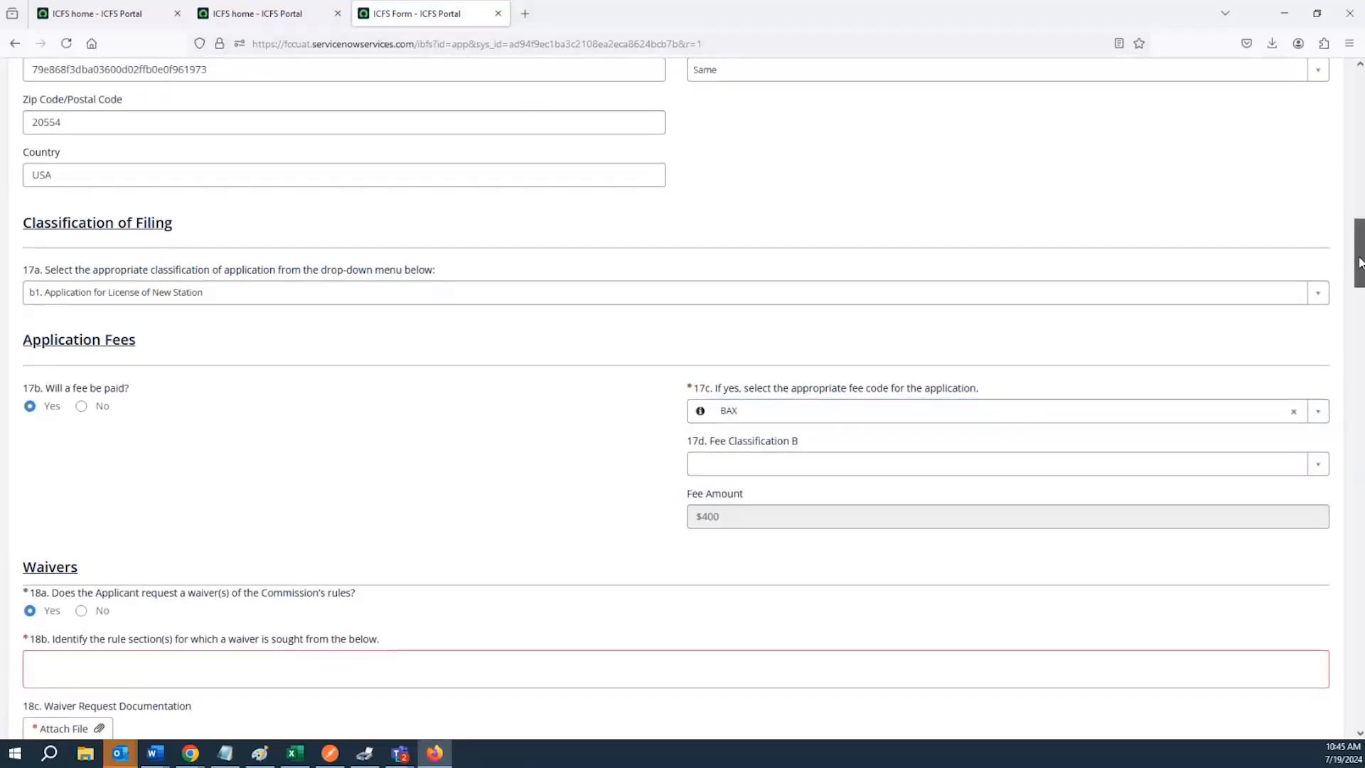
Answer No to question 18a so that no waiver of the Commission's rules is requested
{"action": "scroll", "coordinate": [1357, 260], "scroll_direction": "down", "scroll_amount": 3}
{"action": "scroll", "coordinate": [1358, 292], "scroll_direction": "down", "scroll_amount": 3}
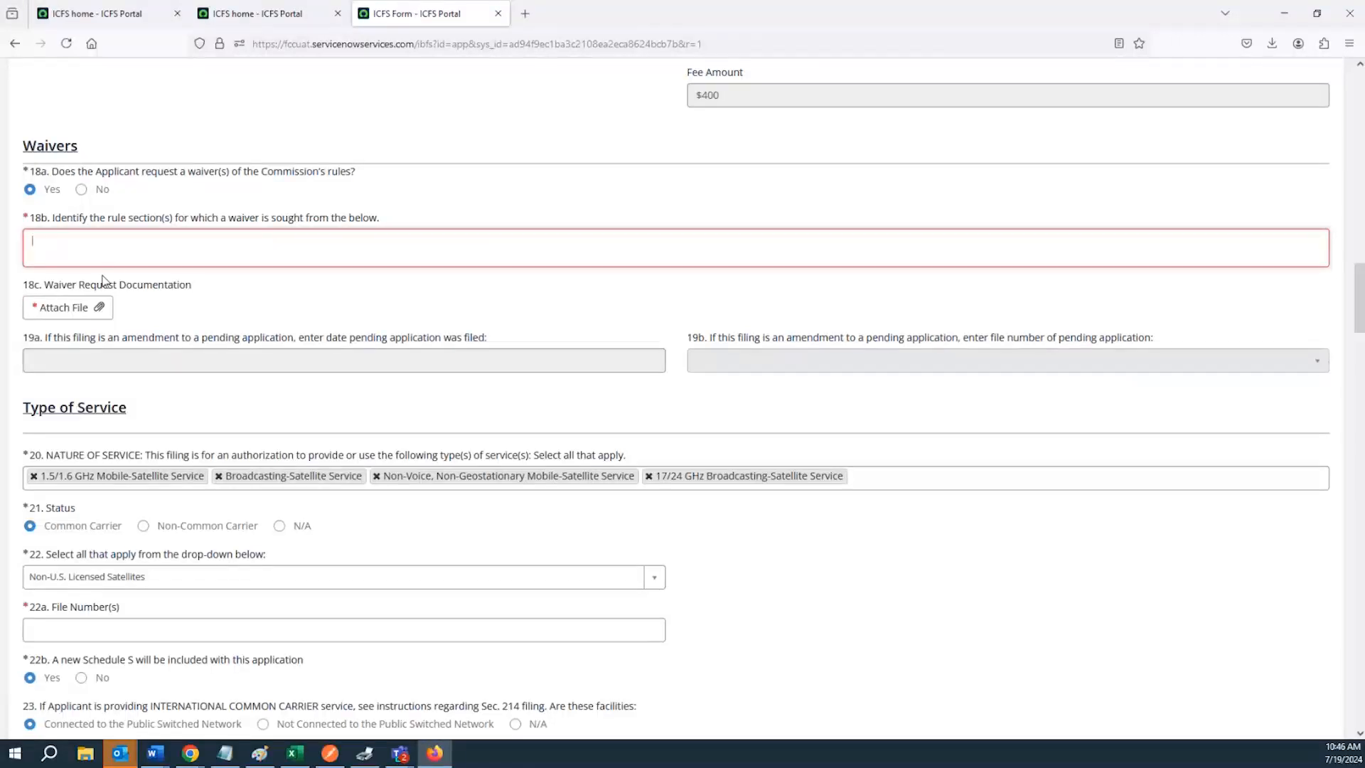
{"action": "type", "text": "Test"}
{"action": "key", "text": "BackSpace"}
{"action": "left_click", "coordinate": [81, 189]}
Set question 22 to U.S. Licensed Satellites so that no file number is required
{"action": "scroll", "coordinate": [245, 350], "scroll_direction": "down", "scroll_amount": 1}
{"action": "scroll", "coordinate": [755, 341], "scroll_direction": "down", "scroll_amount": 5}
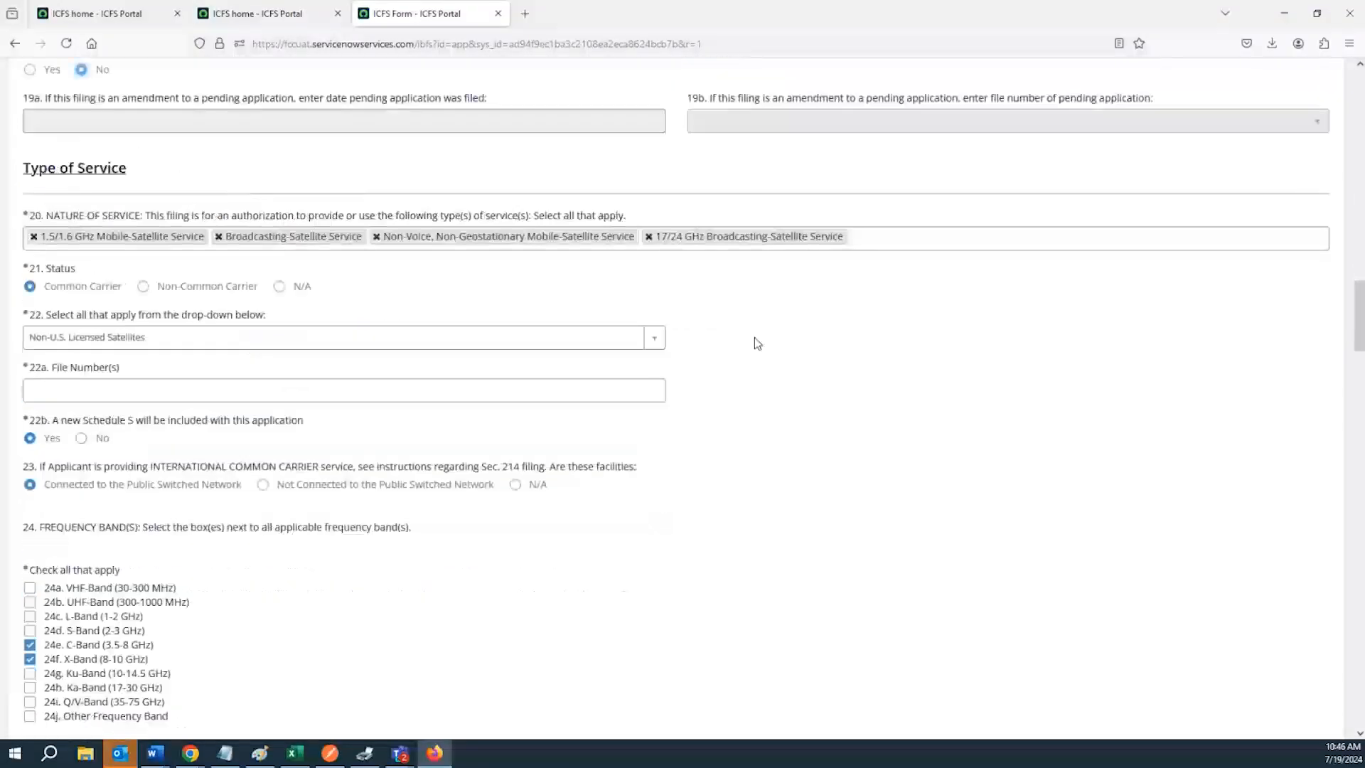
{"action": "left_click_drag", "start_coordinate": [1354, 334], "coordinate": [1348, 657]}
{"action": "left_click", "coordinate": [92, 586]}
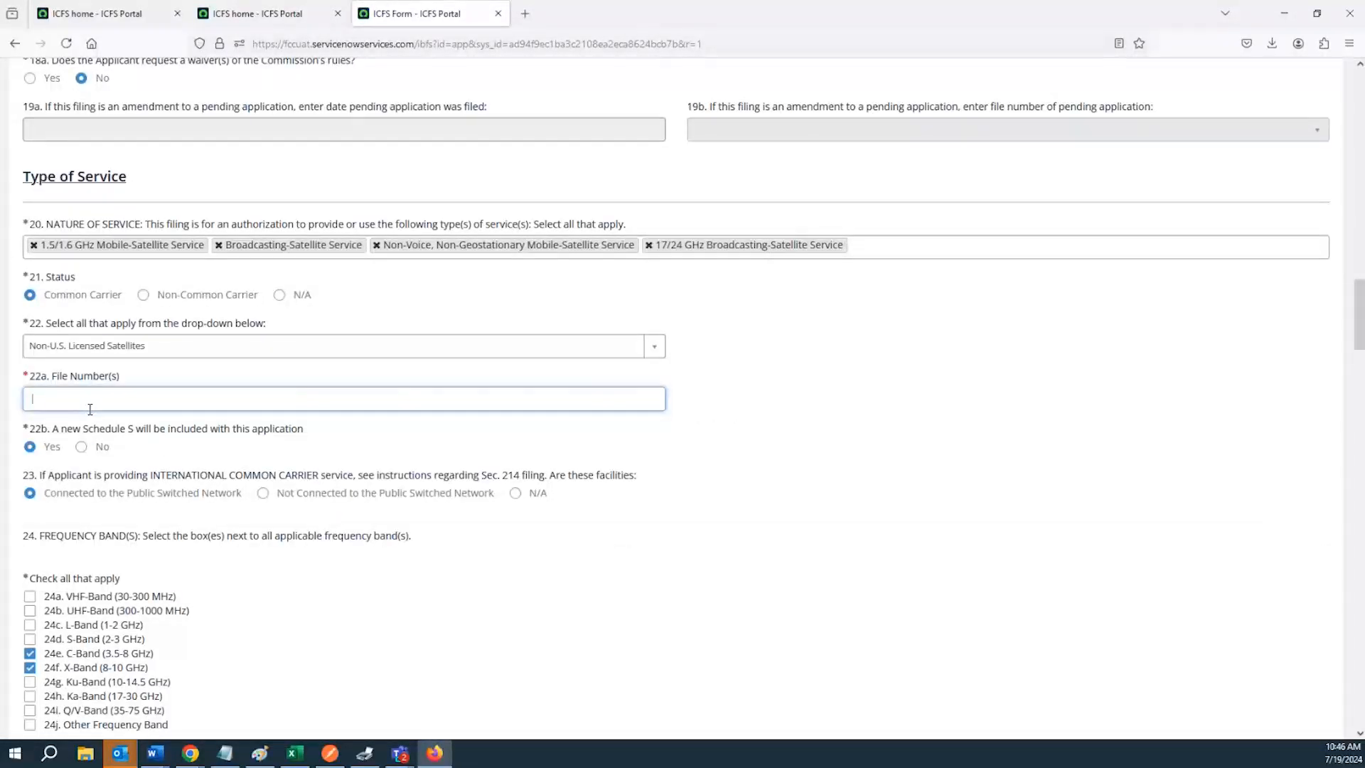
{"action": "type", "text": "Te"}
{"action": "left_click", "coordinate": [653, 346]}
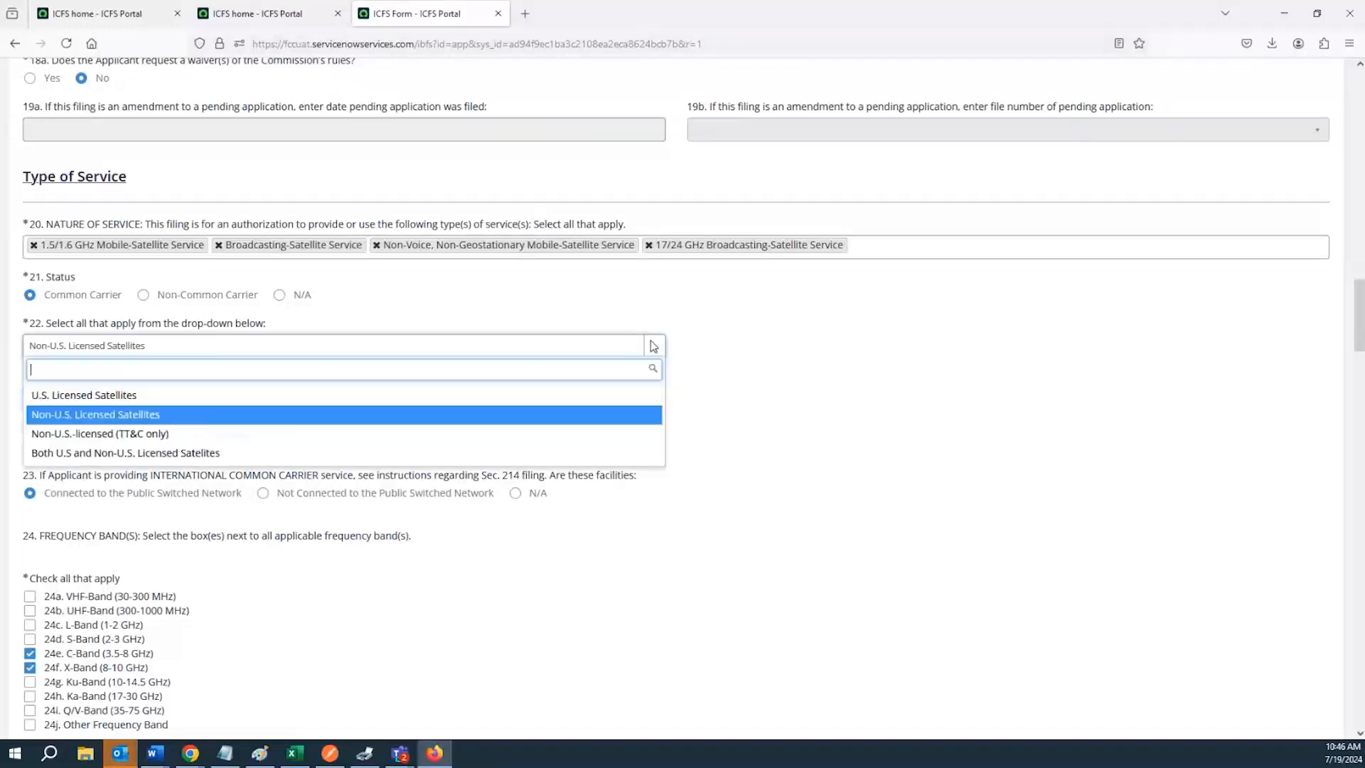
{"action": "left_click", "coordinate": [145, 396]}
Save the application as a draft
{"action": "left_click_drag", "start_coordinate": [1360, 346], "coordinate": [1352, 679]}
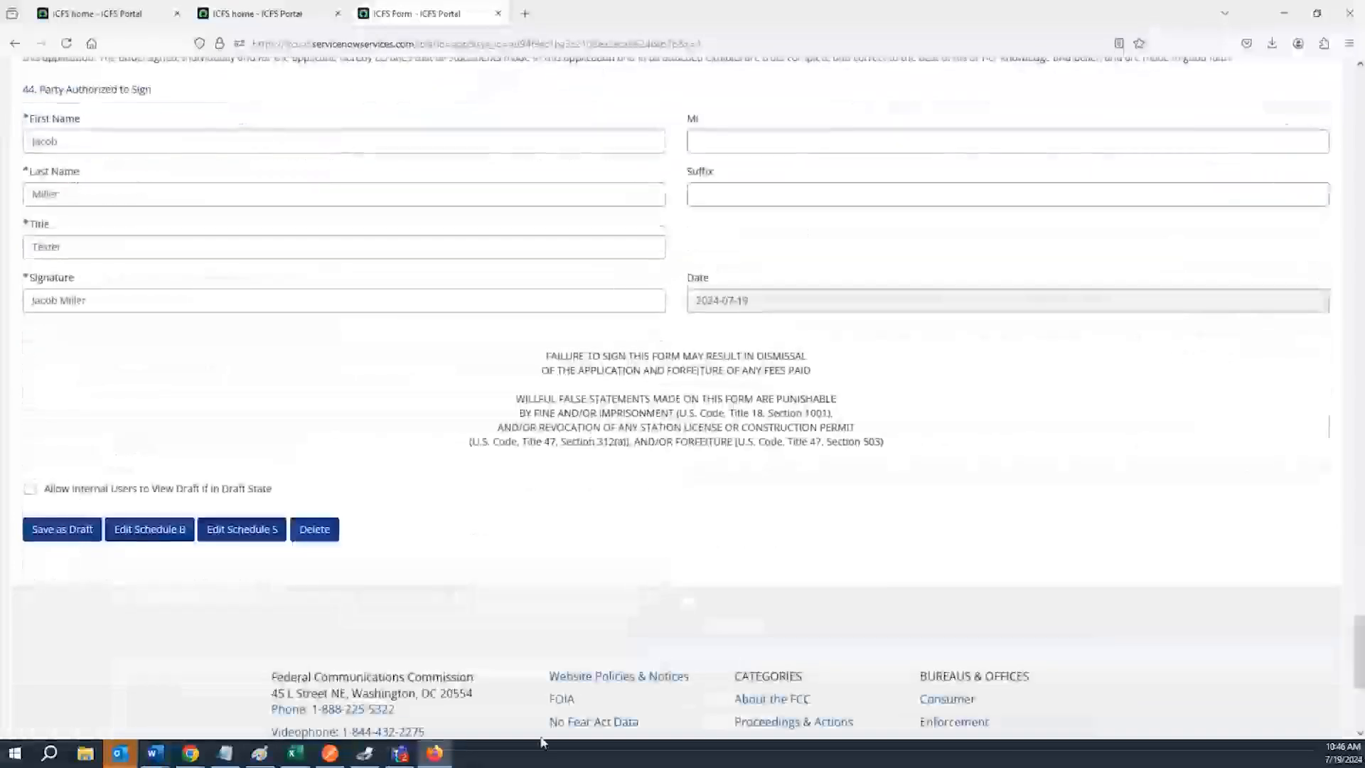
{"action": "left_click", "coordinate": [61, 532]}
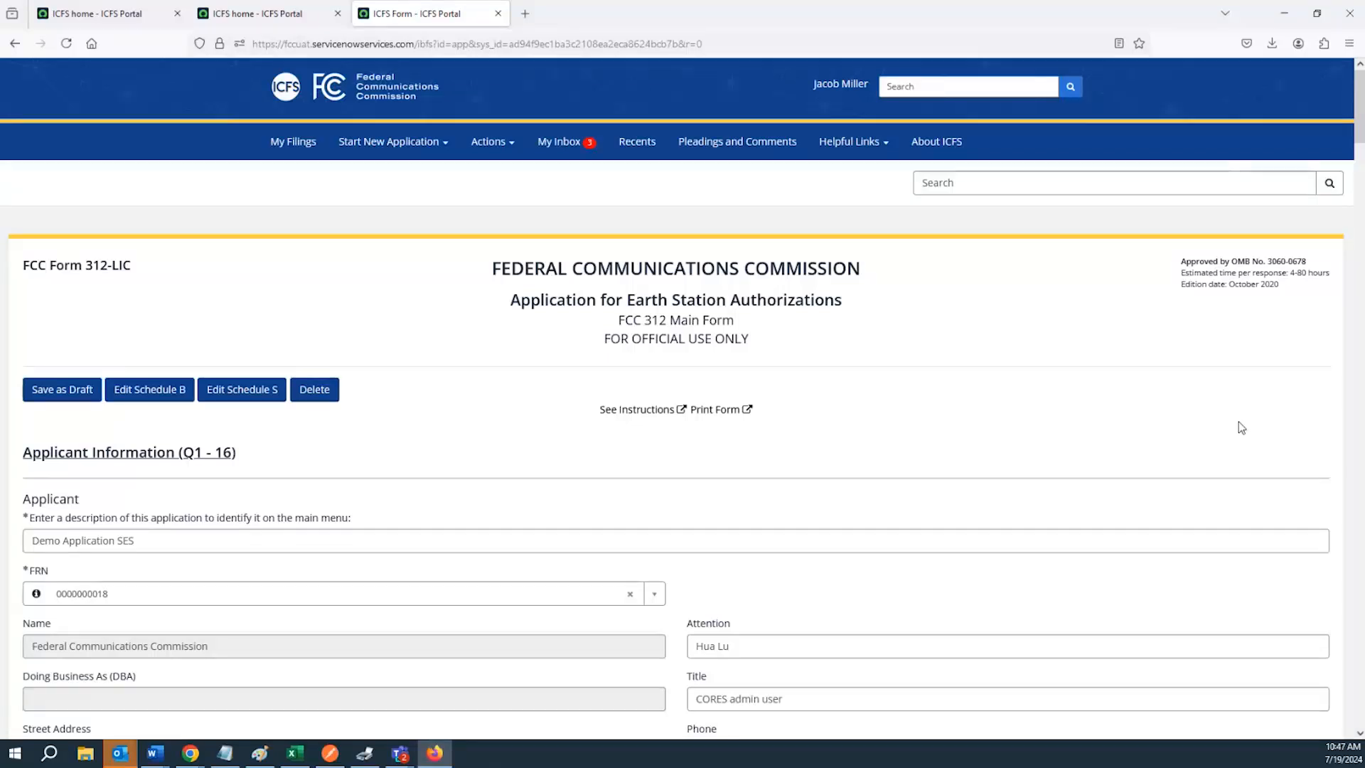
Scroll through the saved draft reviewing the applicant, contact, classification, fee, waiver and service sections
{"action": "scroll", "coordinate": [511, 491], "scroll_direction": "down", "scroll_amount": 7}
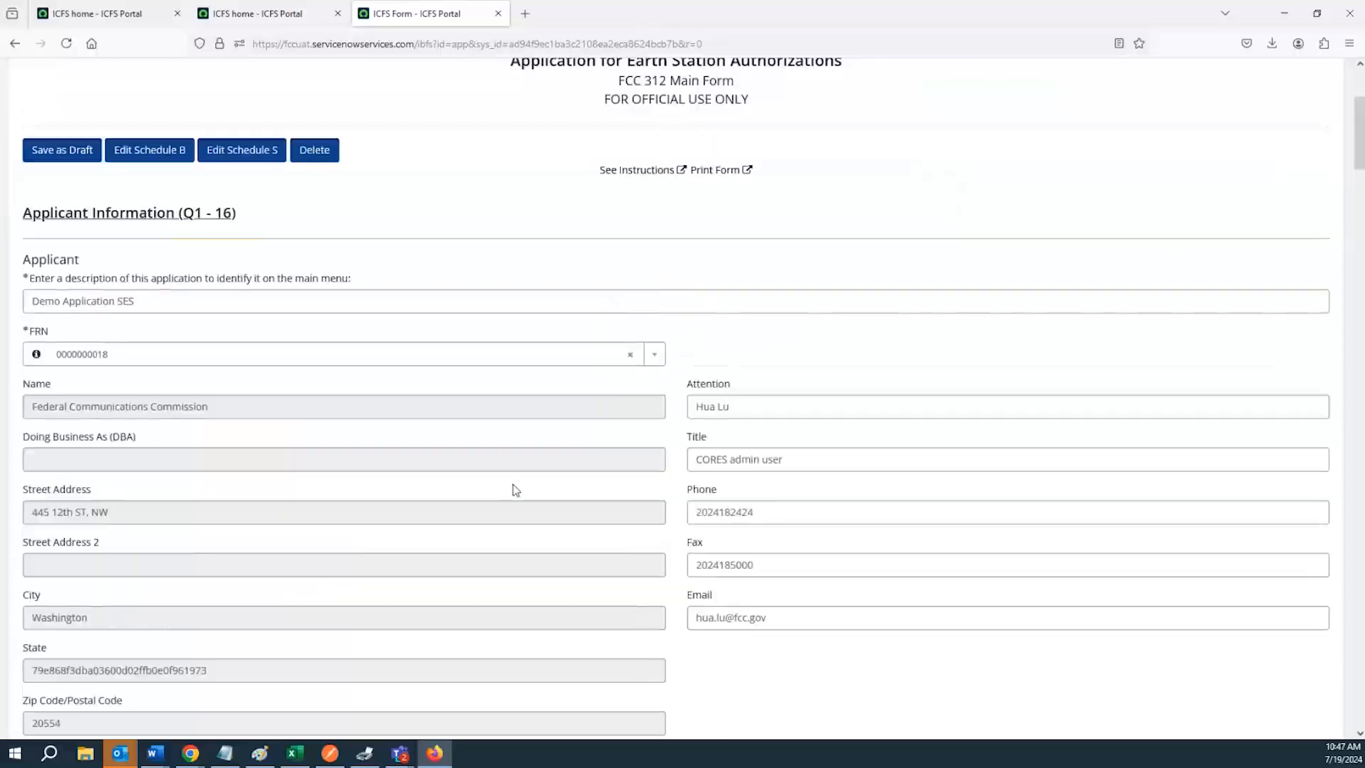
{"action": "scroll", "coordinate": [523, 540], "scroll_direction": "down", "scroll_amount": 12}
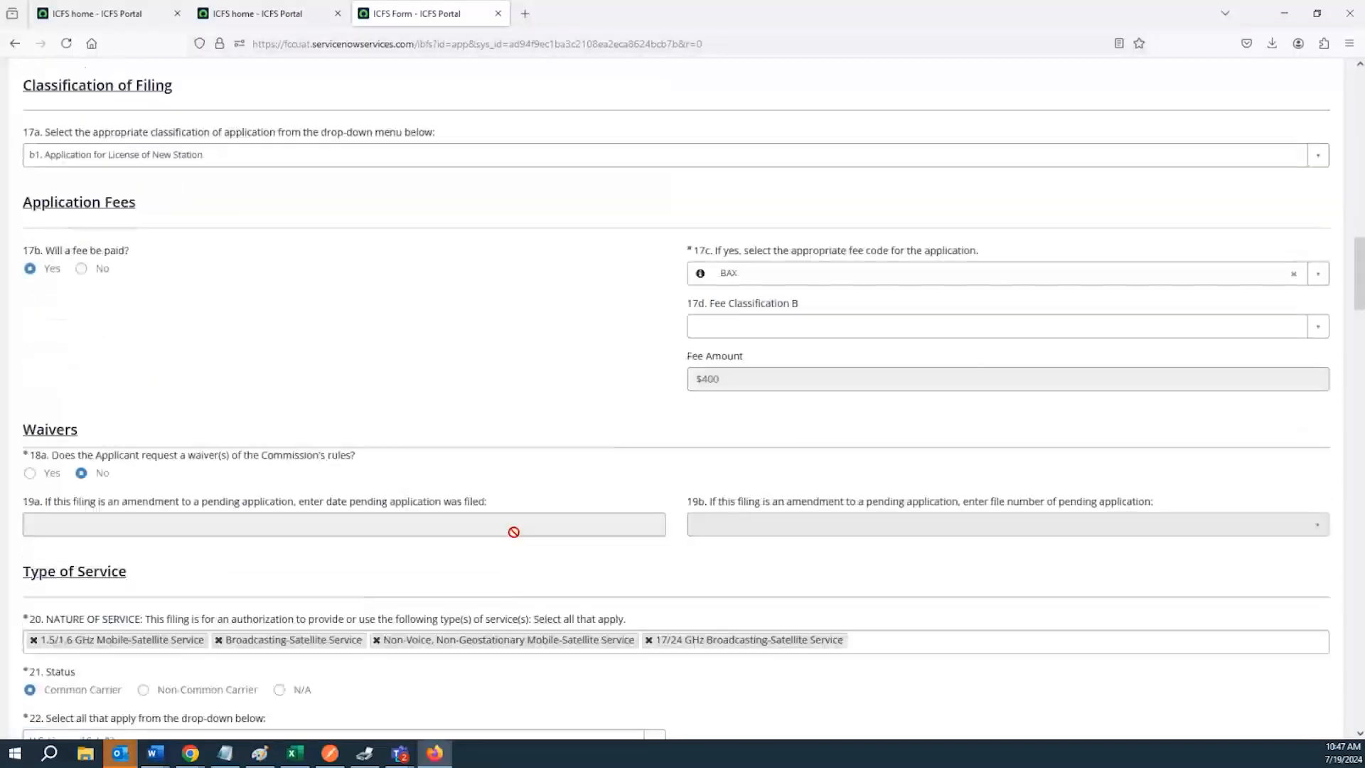
{"action": "scroll", "coordinate": [513, 532], "scroll_direction": "up", "scroll_amount": 12}
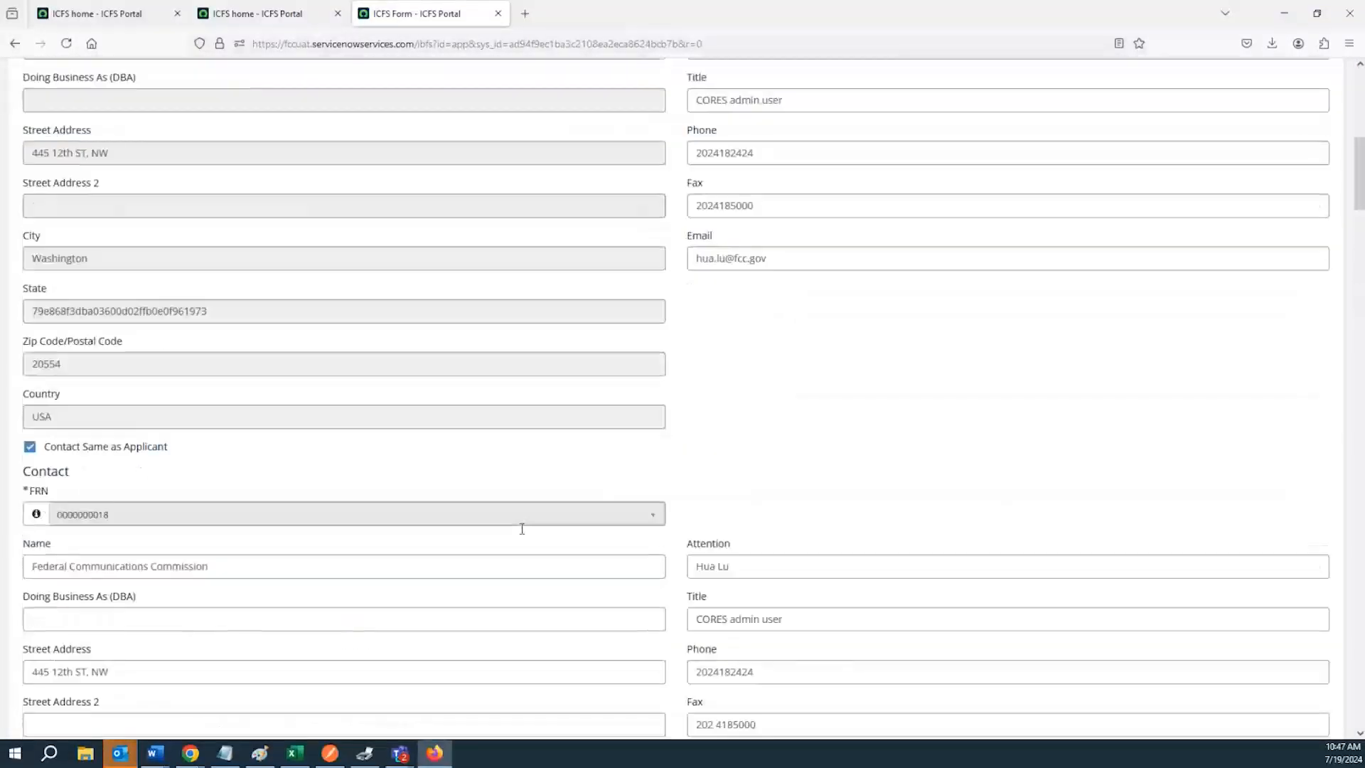
{"action": "scroll", "coordinate": [519, 533], "scroll_direction": "up", "scroll_amount": 8}
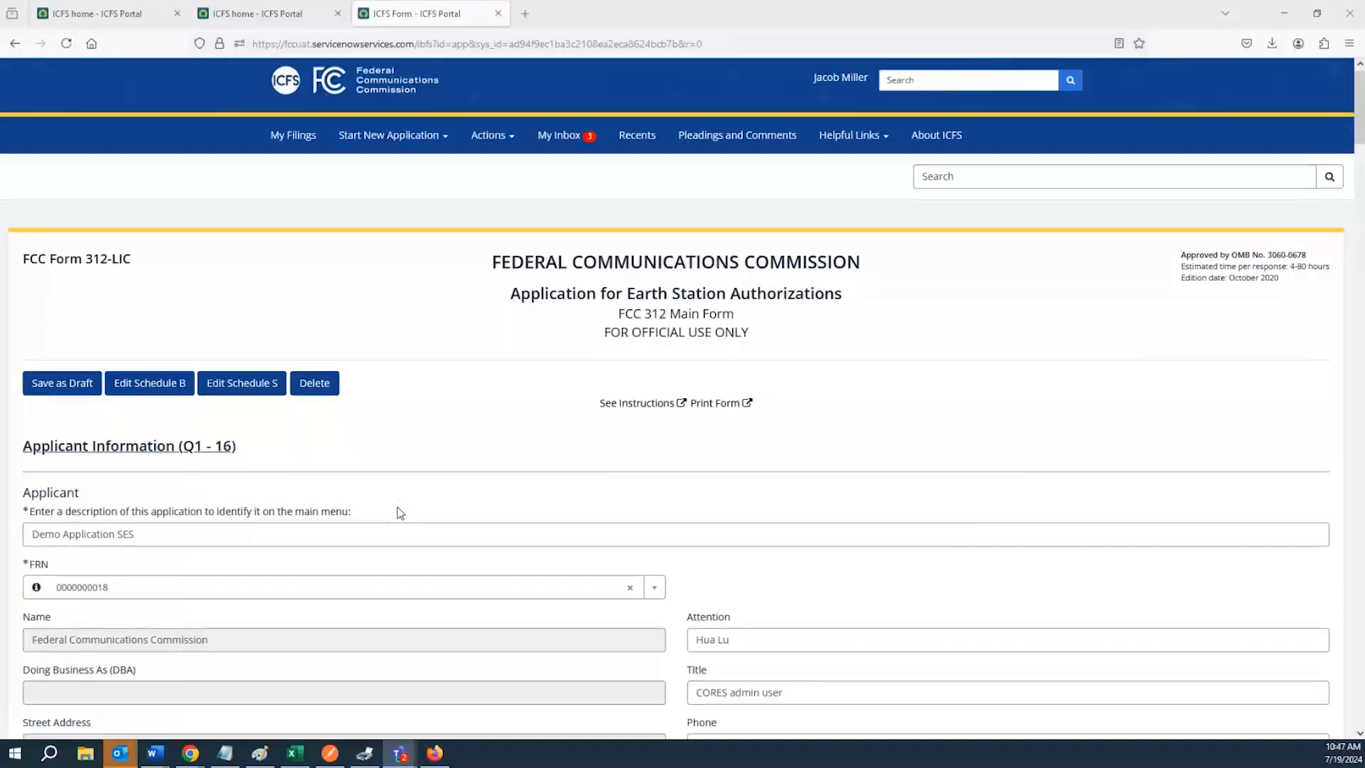
{"action": "scroll", "coordinate": [400, 512], "scroll_direction": "down", "scroll_amount": 3}
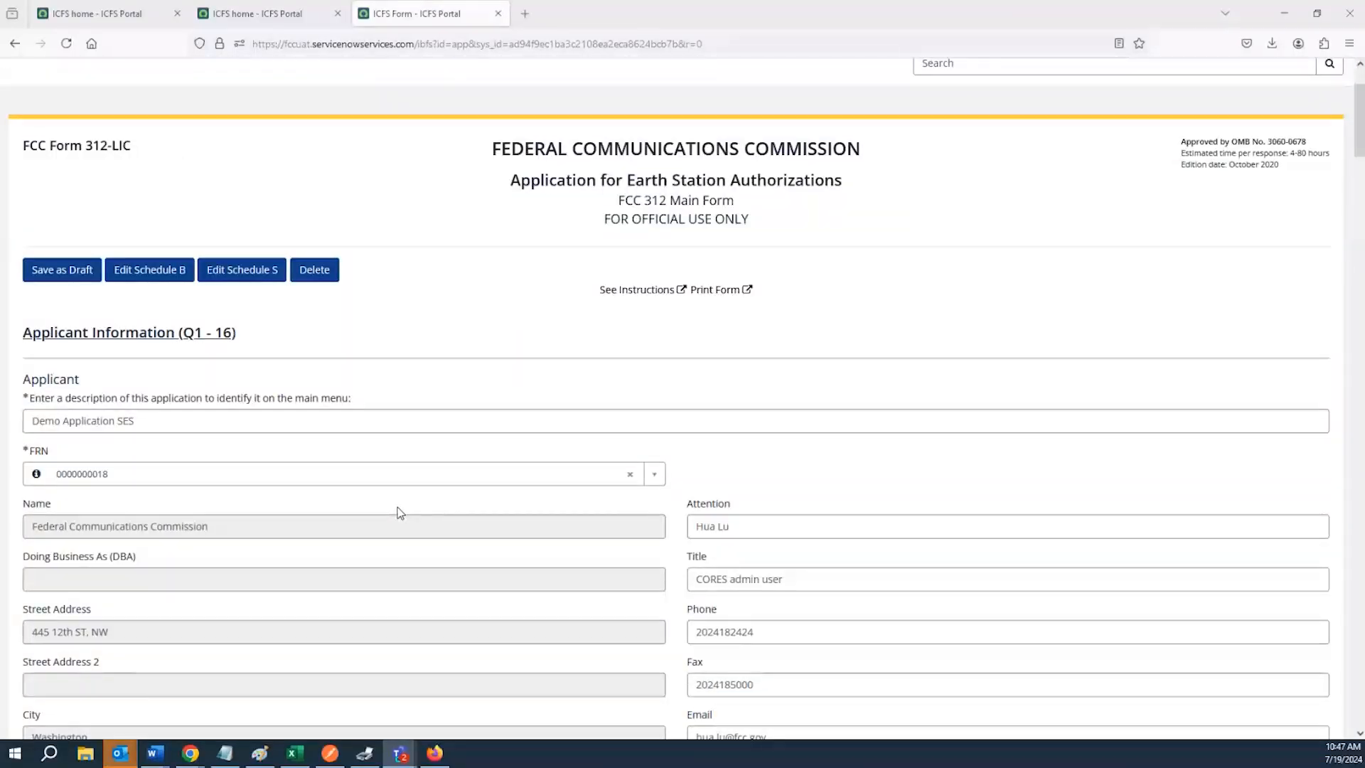
{"action": "scroll", "coordinate": [400, 512], "scroll_direction": "down", "scroll_amount": 2}
{"action": "scroll", "coordinate": [400, 512], "scroll_direction": "up", "scroll_amount": 4}
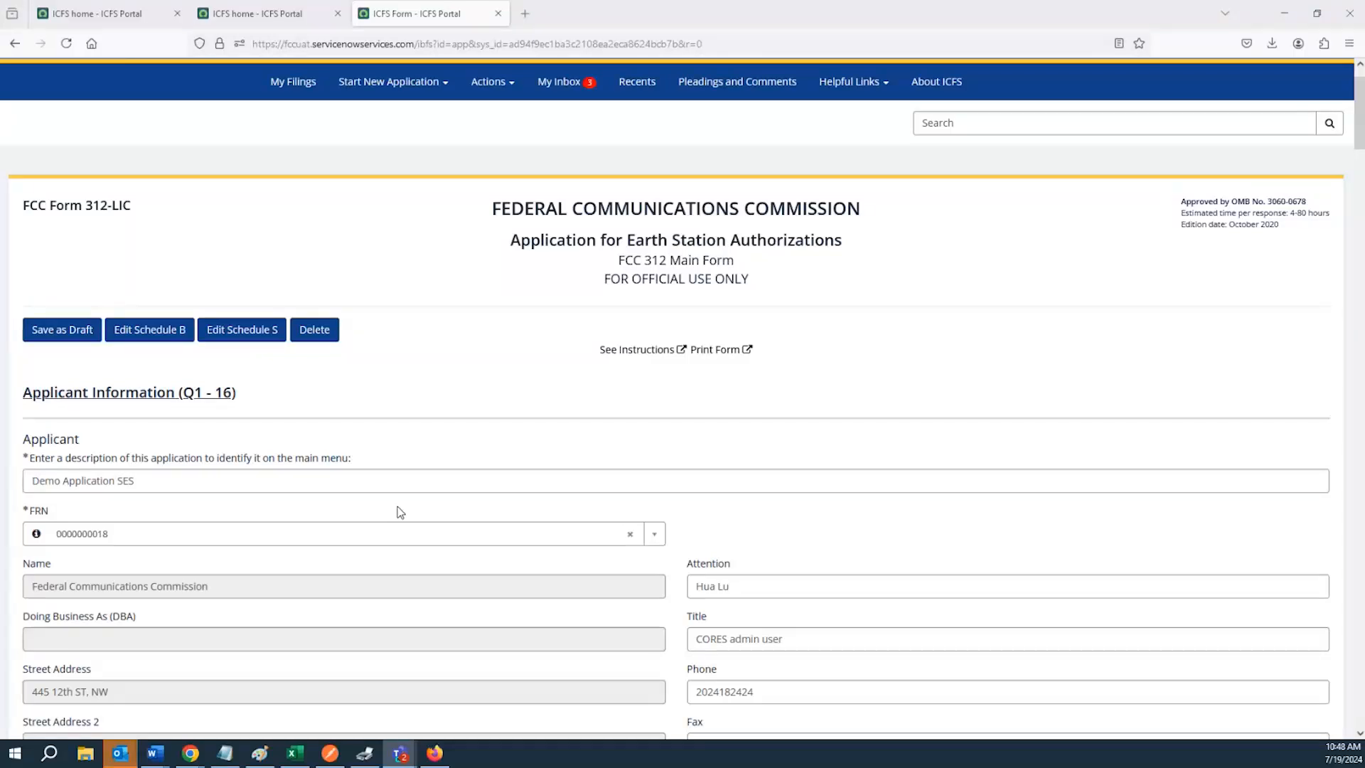
{"action": "scroll", "coordinate": [409, 507], "scroll_direction": "down", "scroll_amount": 7}
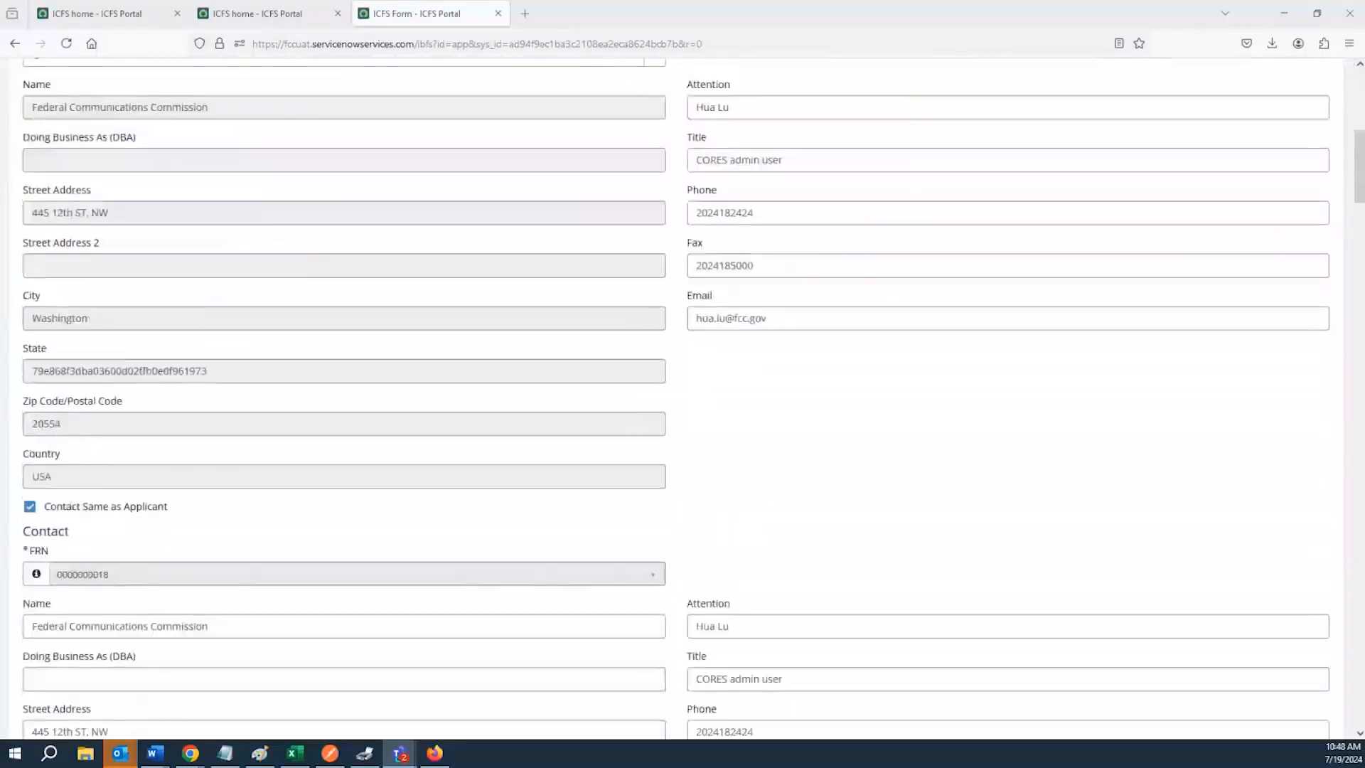
{"action": "scroll", "coordinate": [474, 429], "scroll_direction": "down", "scroll_amount": 15}
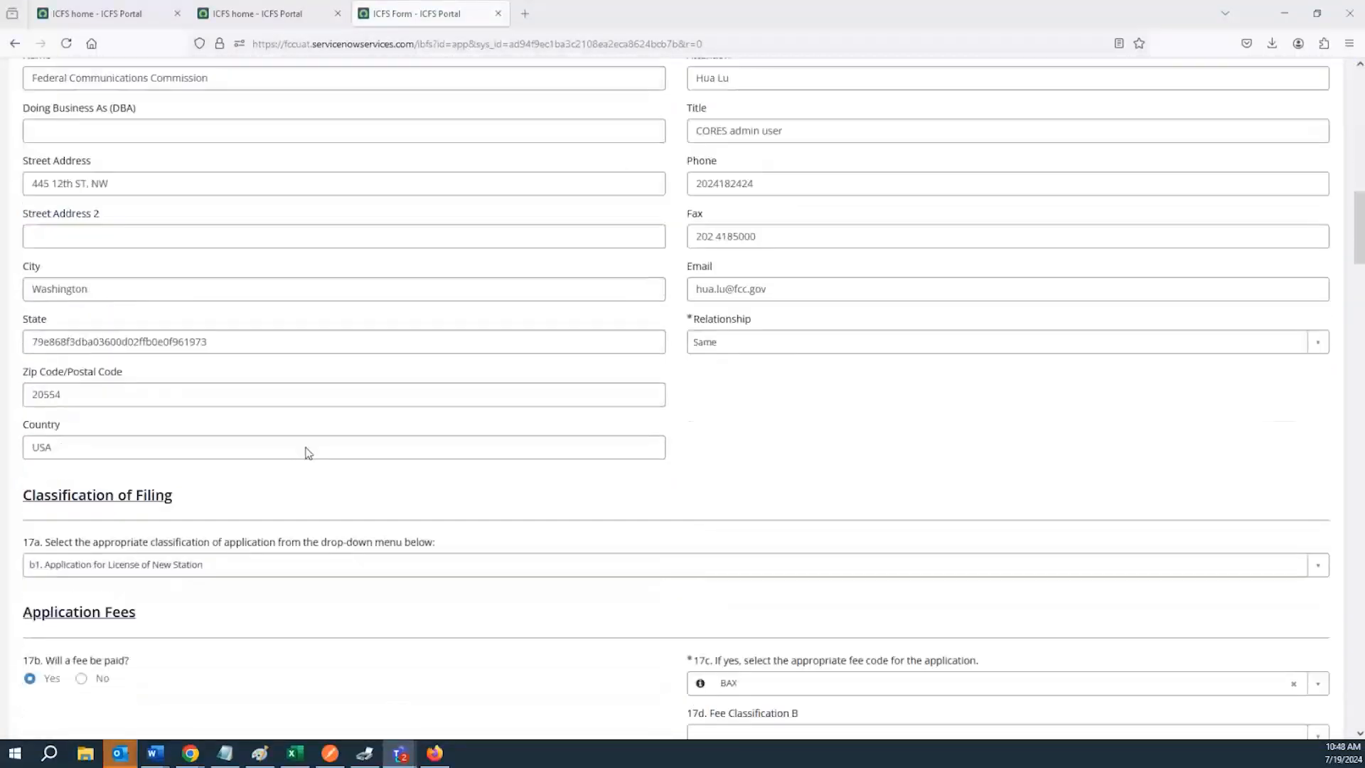
{"action": "scroll", "coordinate": [277, 447], "scroll_direction": "down", "scroll_amount": 5}
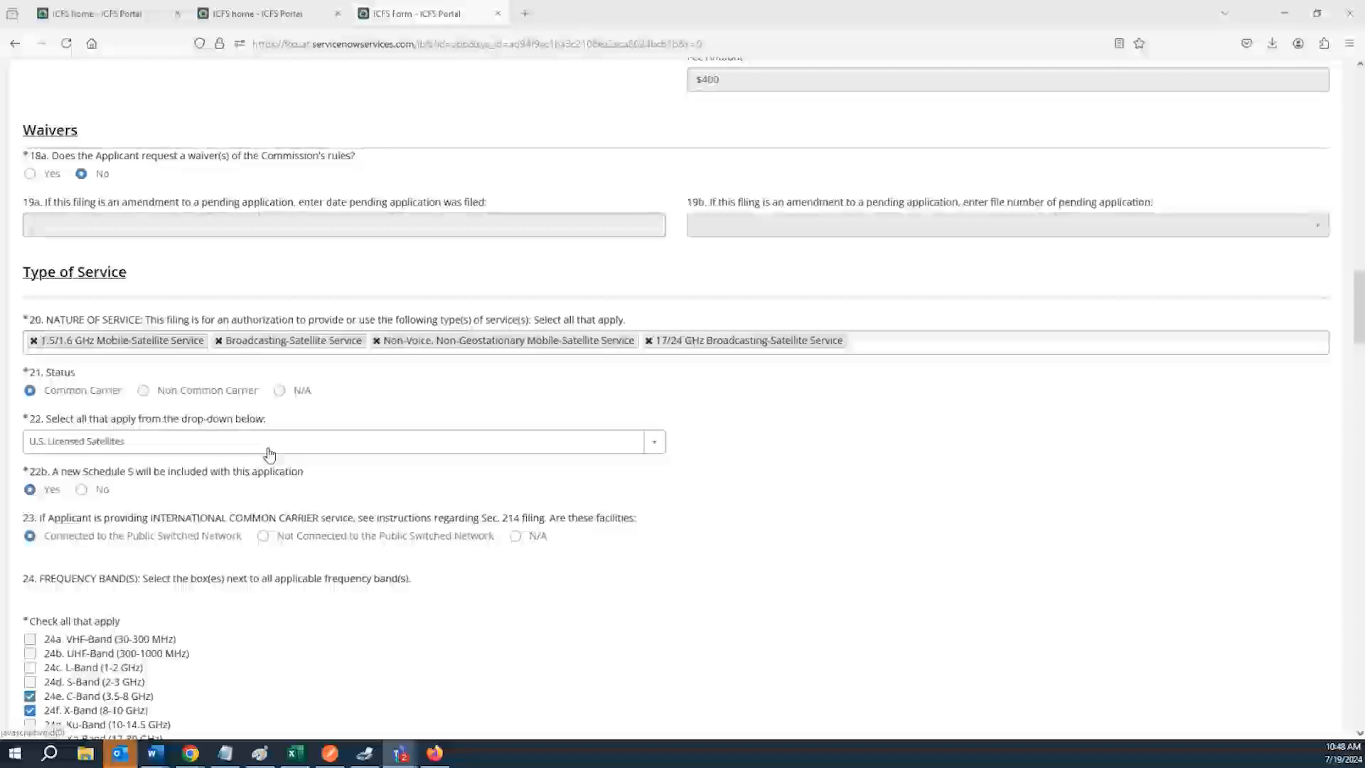
Set question 23 on international common carrier facilities to N/A
{"action": "left_click", "coordinate": [263, 419]}
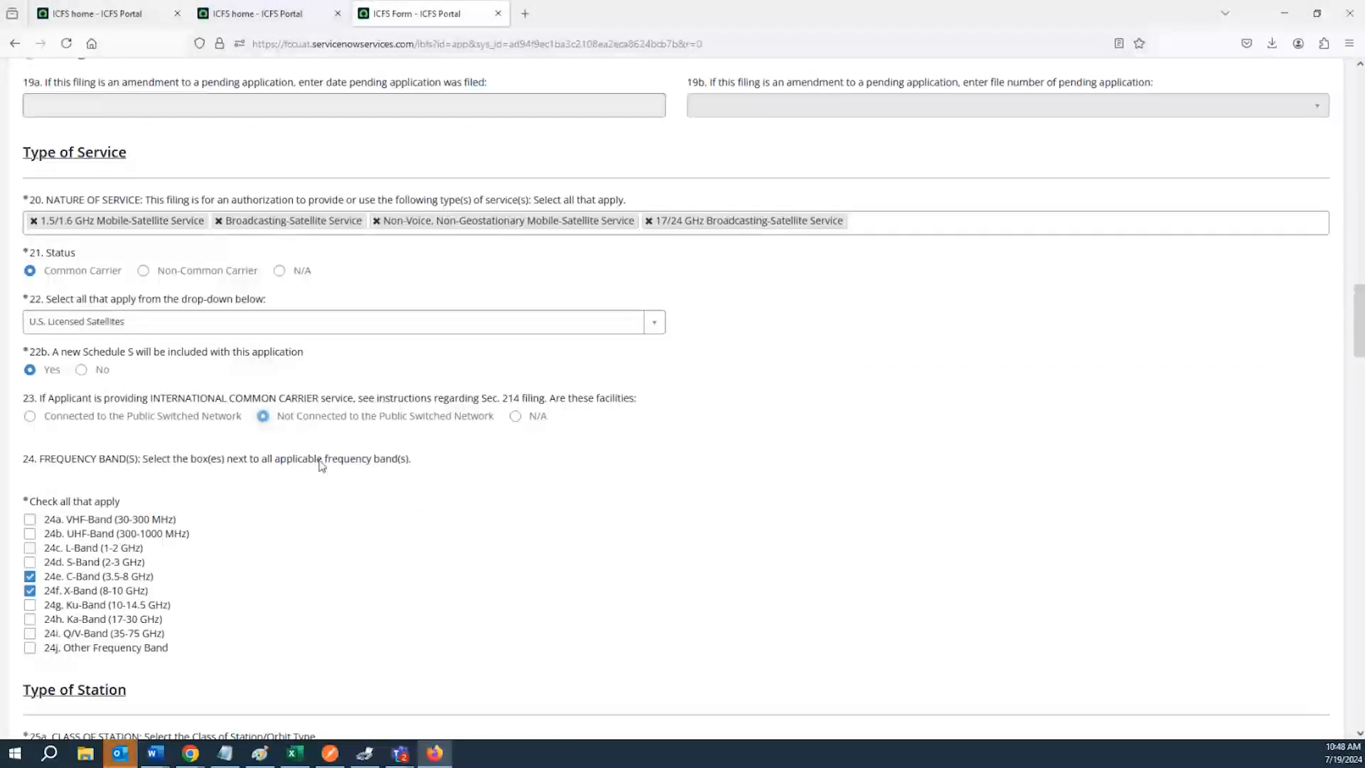
{"action": "left_click", "coordinate": [516, 418]}
{"action": "left_click_drag", "start_coordinate": [42, 400], "coordinate": [45, 399]}
{"action": "left_click", "coordinate": [45, 404]}
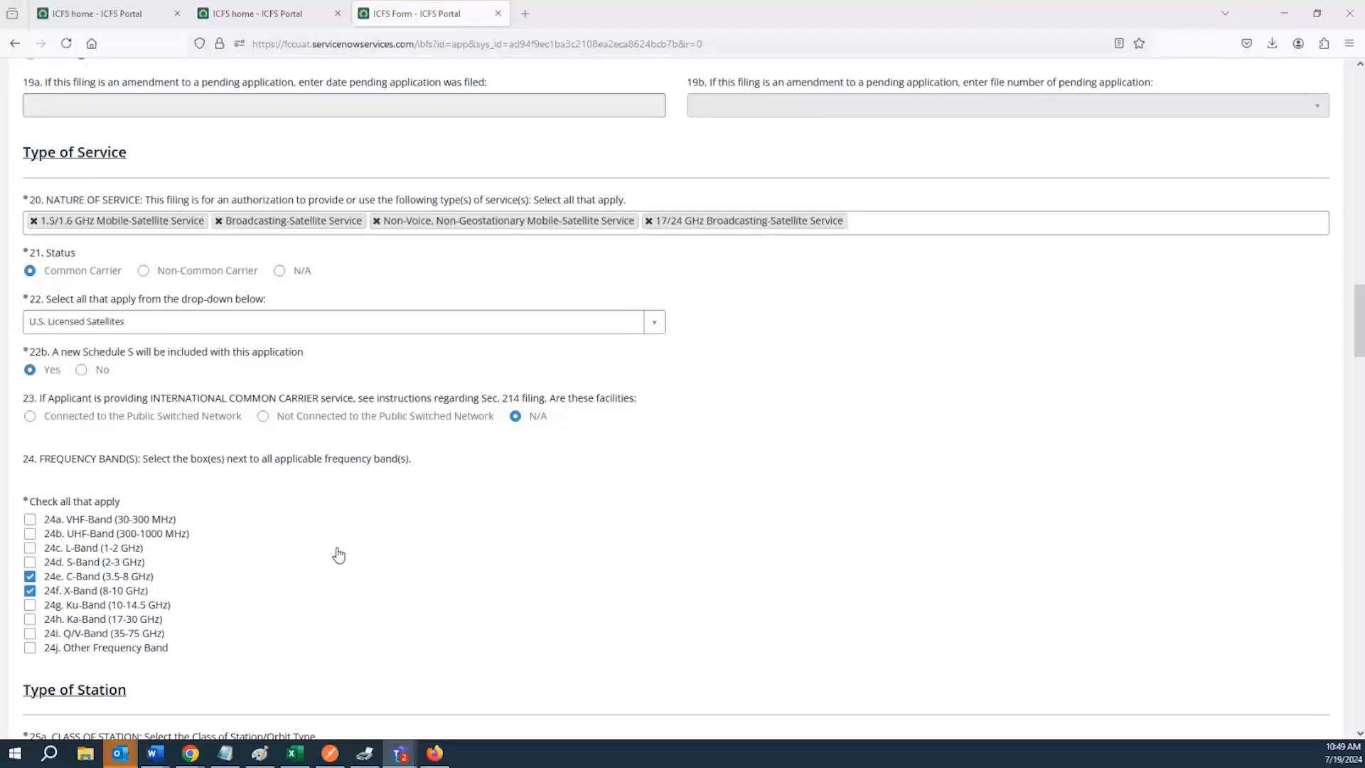
Review the applicant FRN and the applicant and contact information fields
{"action": "scroll", "coordinate": [418, 502], "scroll_direction": "up", "scroll_amount": 2}
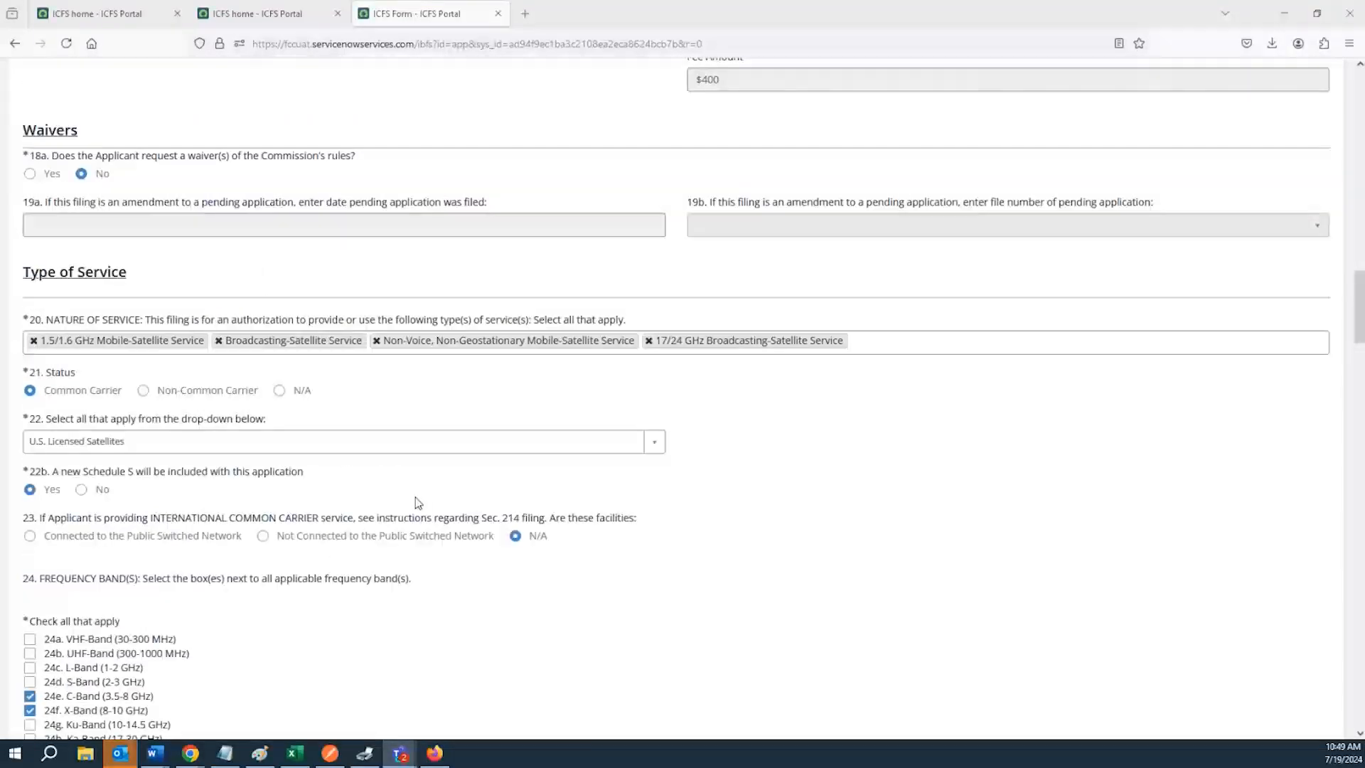
{"action": "scroll", "coordinate": [417, 502], "scroll_direction": "up", "scroll_amount": 15}
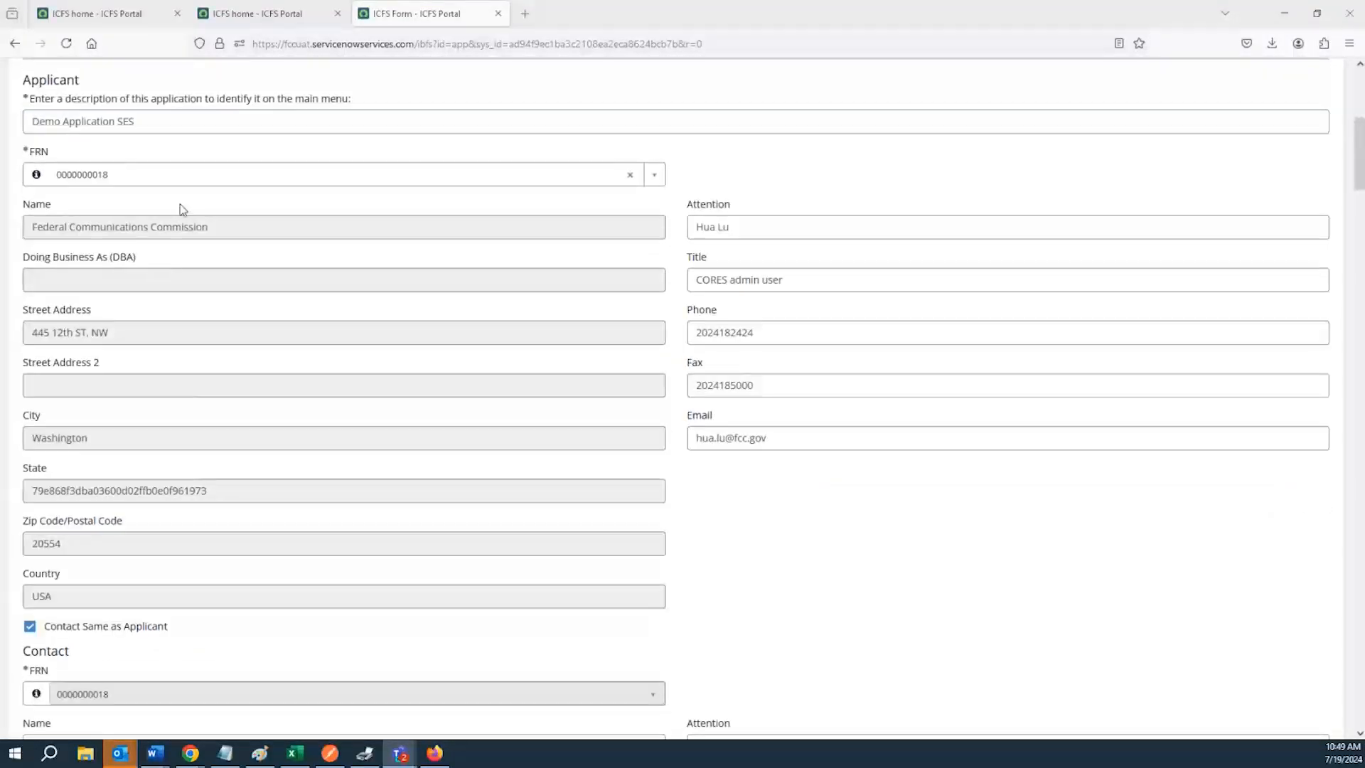
{"action": "left_click", "coordinate": [190, 183]}
{"action": "left_click", "coordinate": [191, 183]}
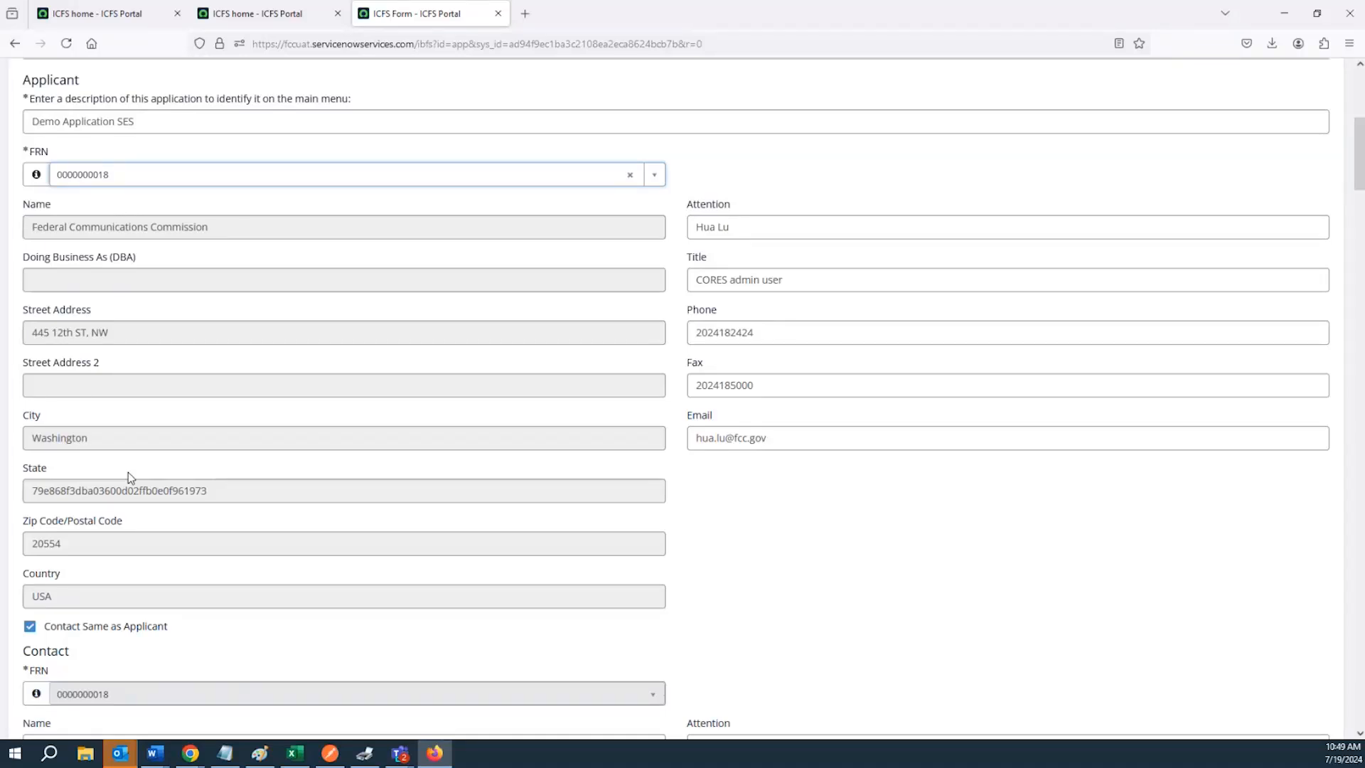
{"action": "scroll", "coordinate": [132, 472], "scroll_direction": "down", "scroll_amount": 4}
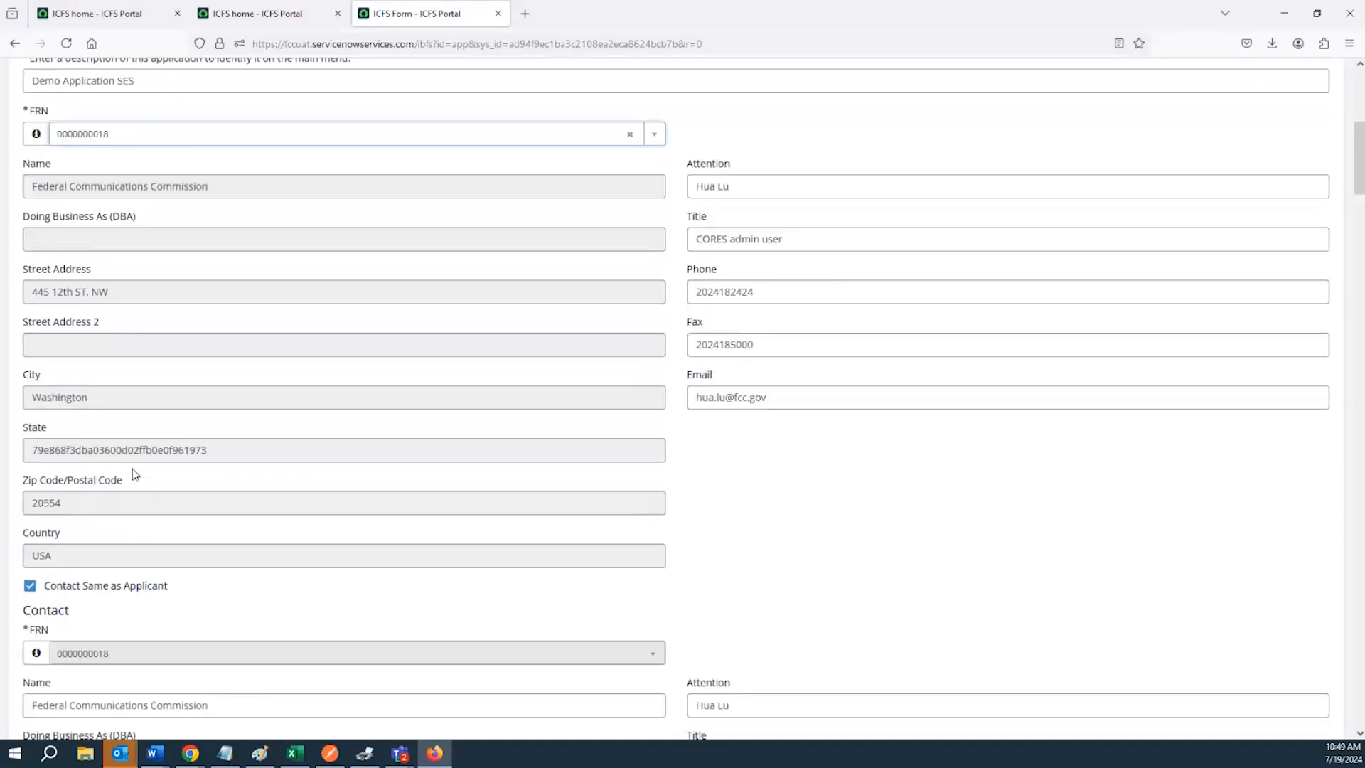
{"action": "scroll", "coordinate": [133, 474], "scroll_direction": "down", "scroll_amount": 2}
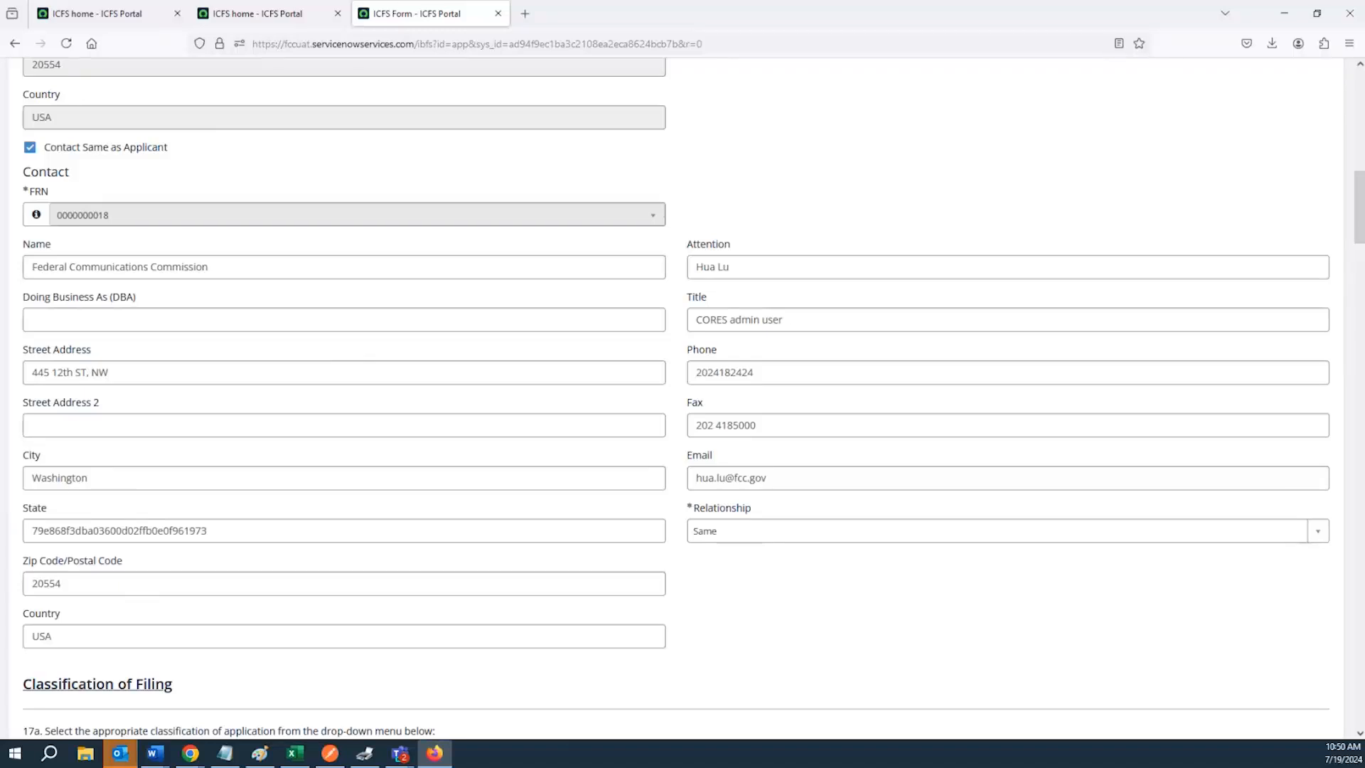
Check the demo agenda slide in the presentation and return to the ICFS form
{"action": "left_click", "coordinate": [1280, 18]}
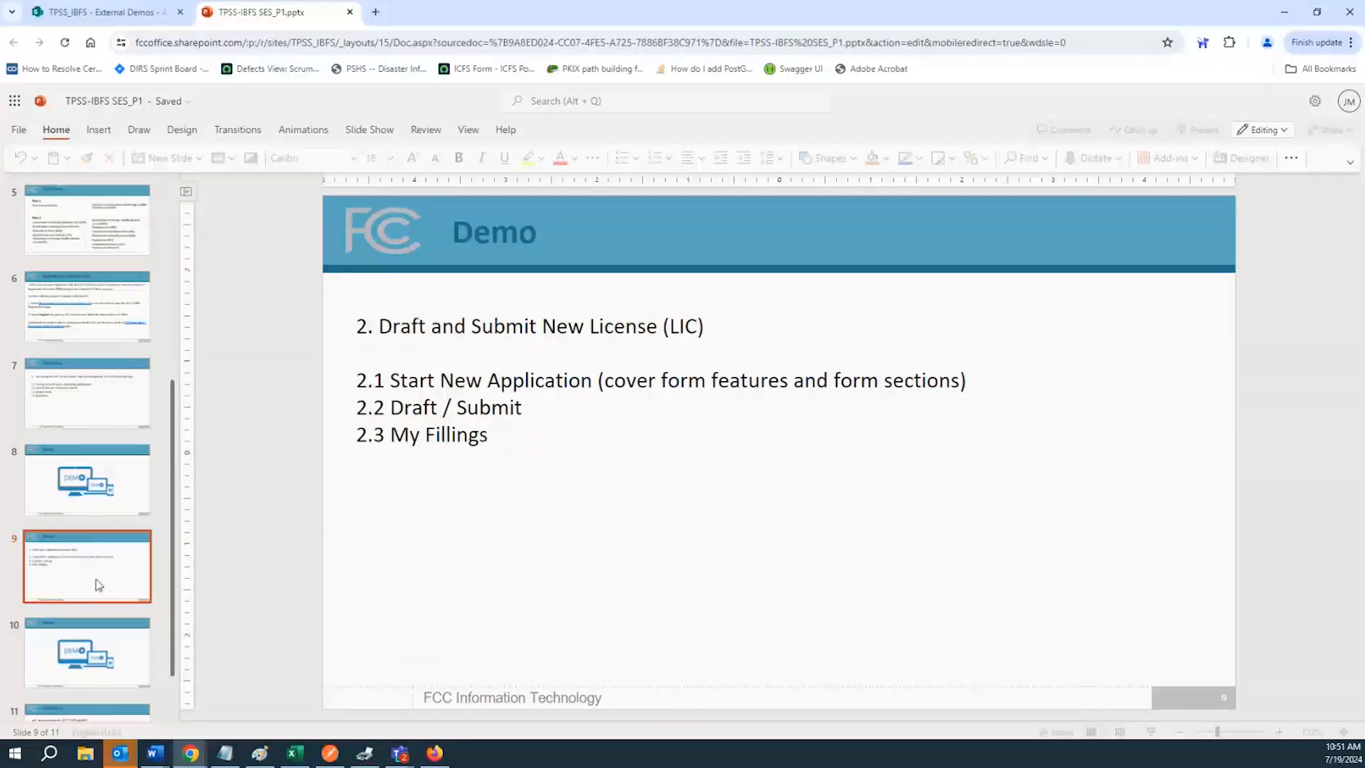
{"action": "scroll", "coordinate": [89, 654], "scroll_direction": "down", "scroll_amount": 1}
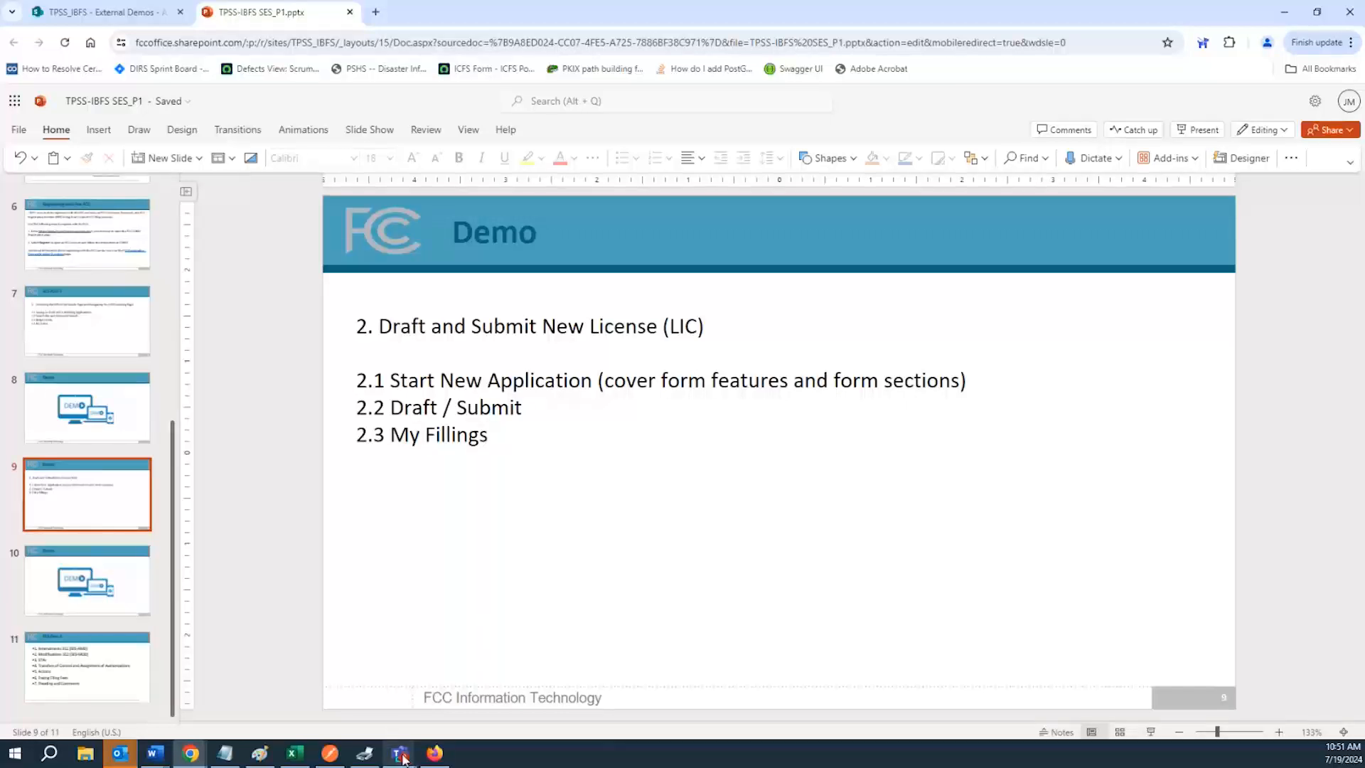
{"action": "mouse_move", "coordinate": [427, 759]}
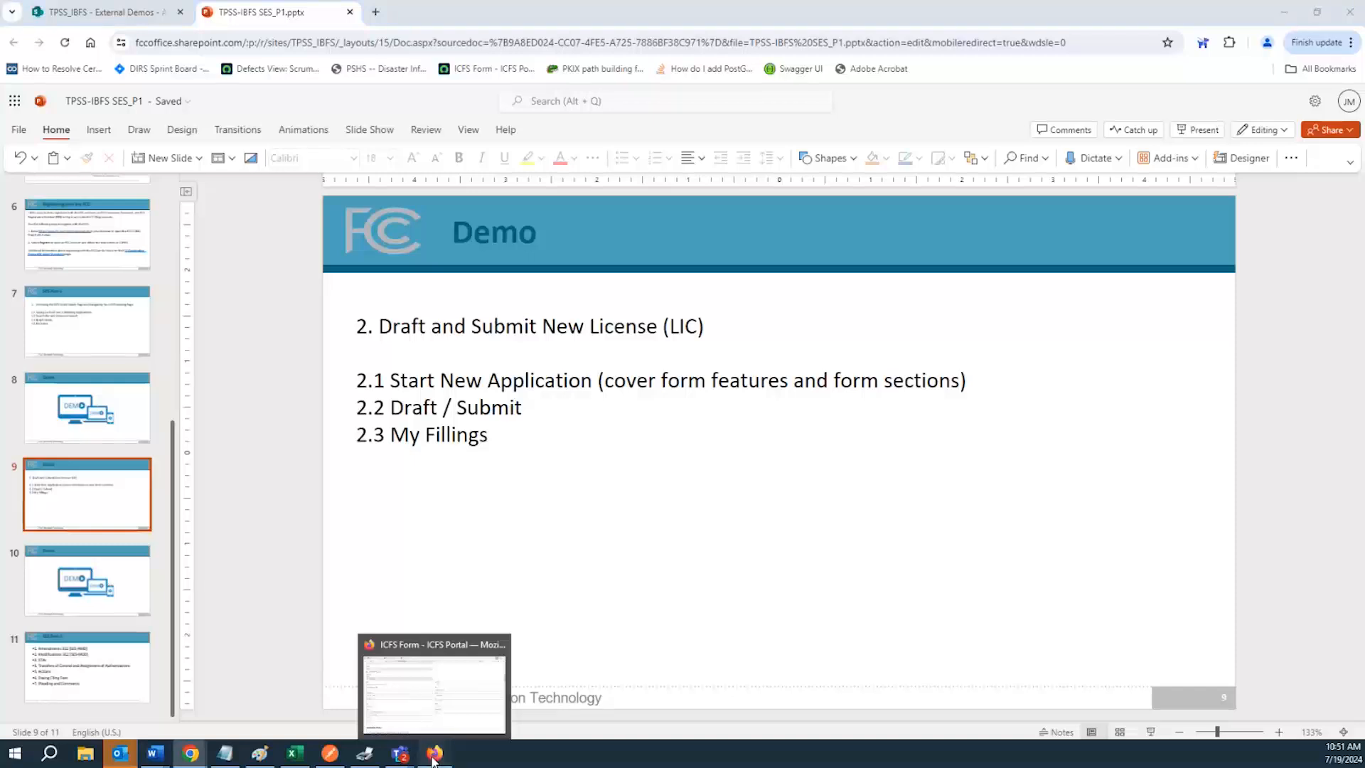
{"action": "left_click", "coordinate": [432, 759]}
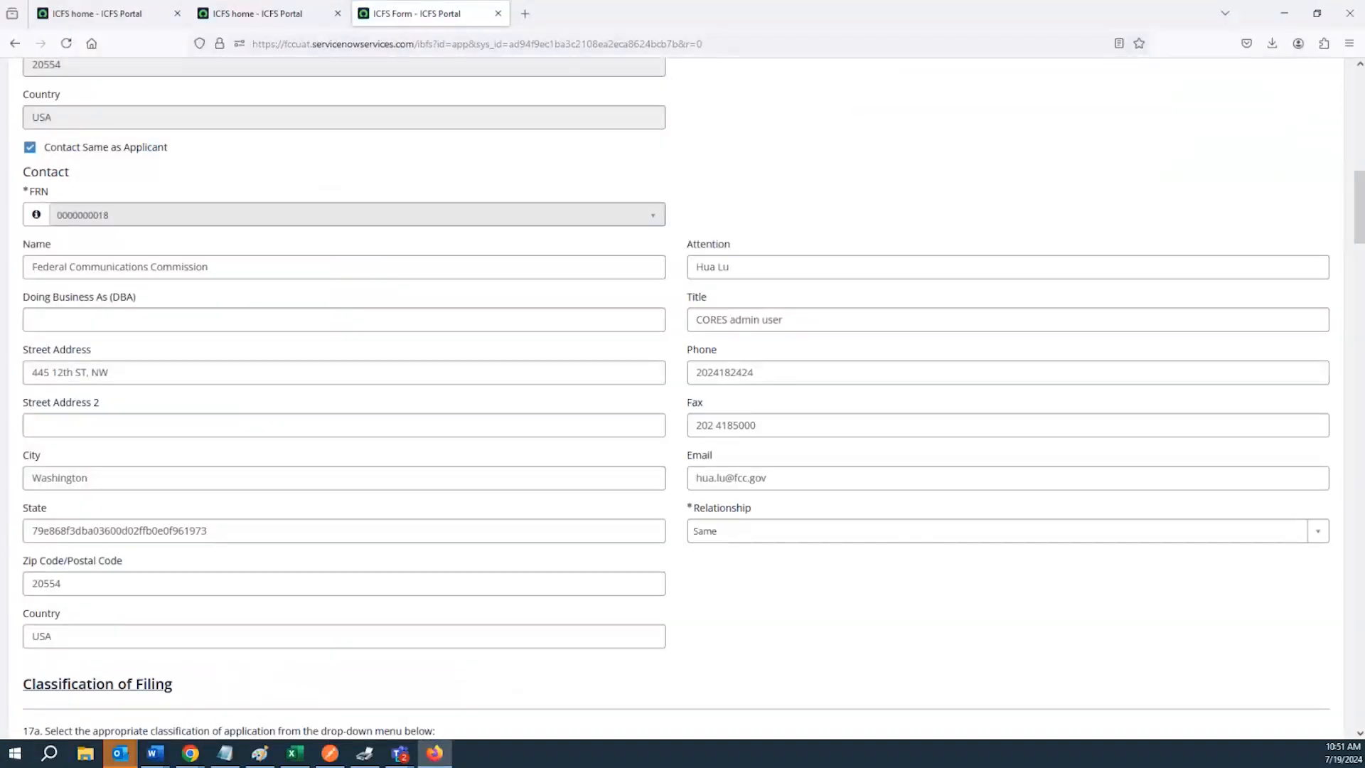